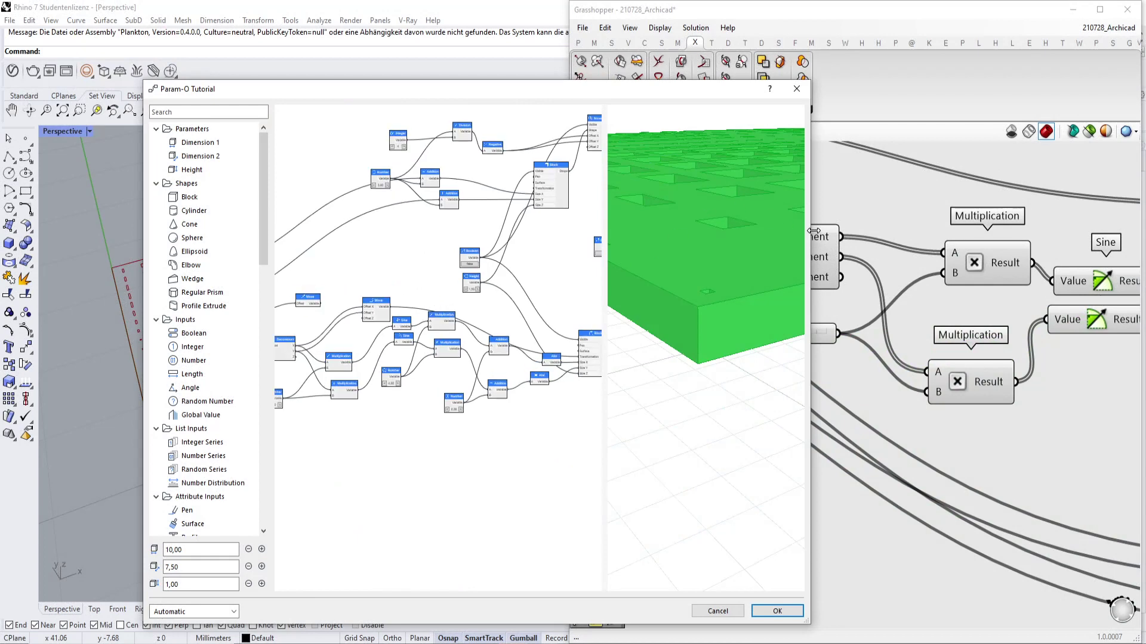
Widen the Param-O Tutorial editor and give its node graph more room beside the 3D preview.
{"action": "left_click_drag", "start_coordinate": [813, 230], "coordinate": [1014, 232]}
{"action": "scroll", "coordinate": [849, 292], "scroll_direction": "down", "scroll_amount": 1}
{"action": "left_click_drag", "start_coordinate": [805, 295], "coordinate": [728, 296]}
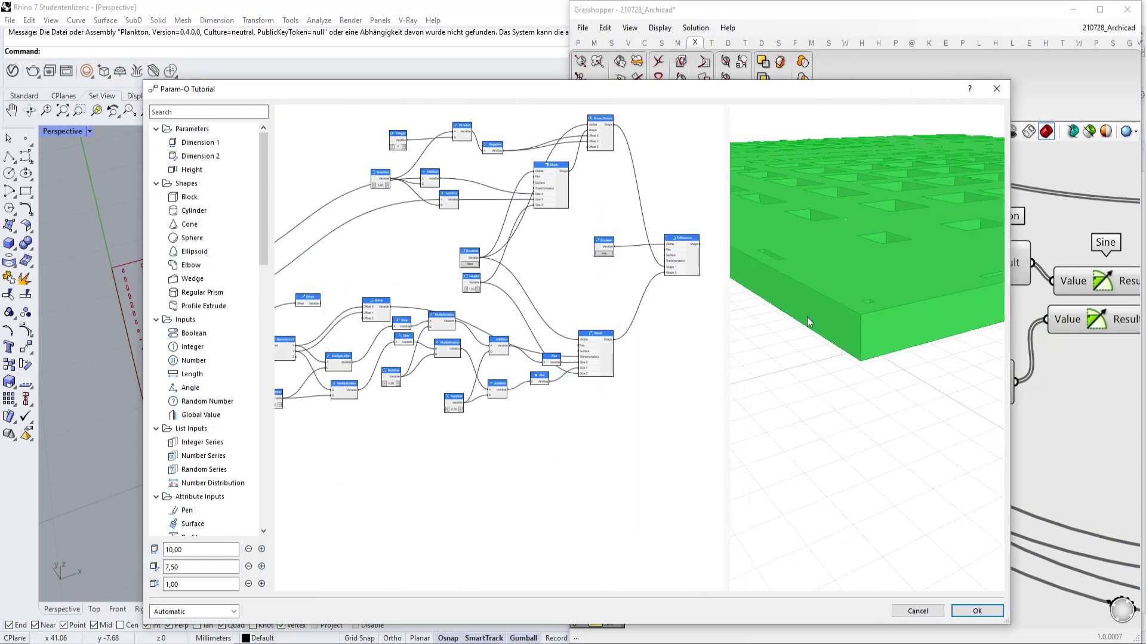
{"action": "scroll", "coordinate": [880, 294], "scroll_direction": "down", "scroll_amount": 3}
{"action": "scroll", "coordinate": [827, 270], "scroll_direction": "down", "scroll_amount": 1}
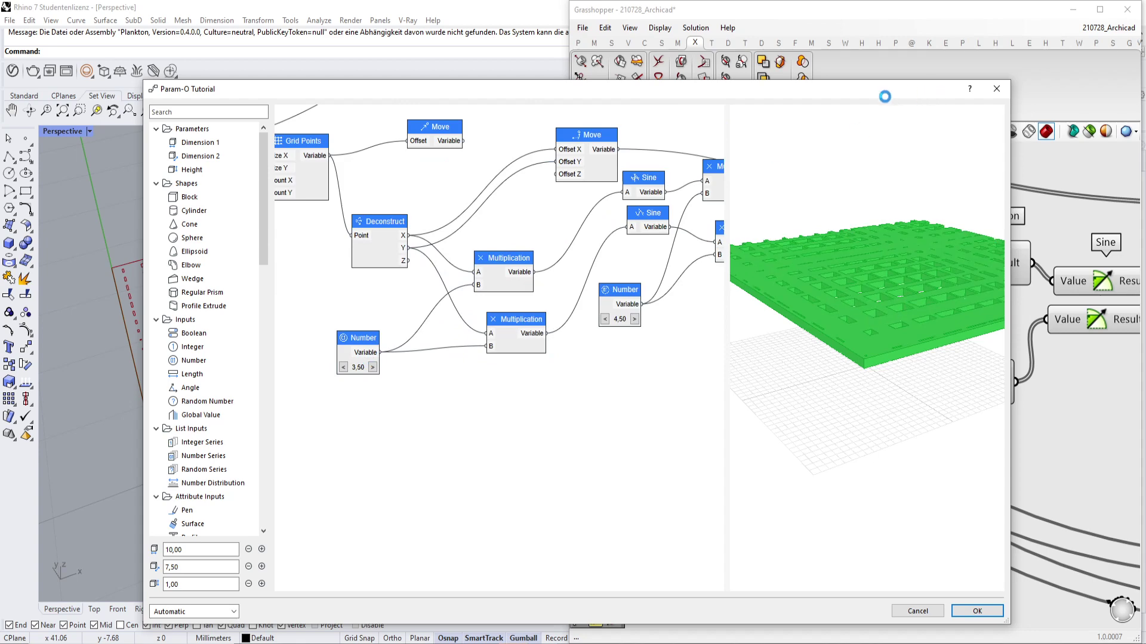
Move the Param-O editor aside to reveal Grasshopper and set the number slider feeding both Multiplication components to 0.09.
{"action": "left_click_drag", "start_coordinate": [881, 96], "coordinate": [477, 0]}
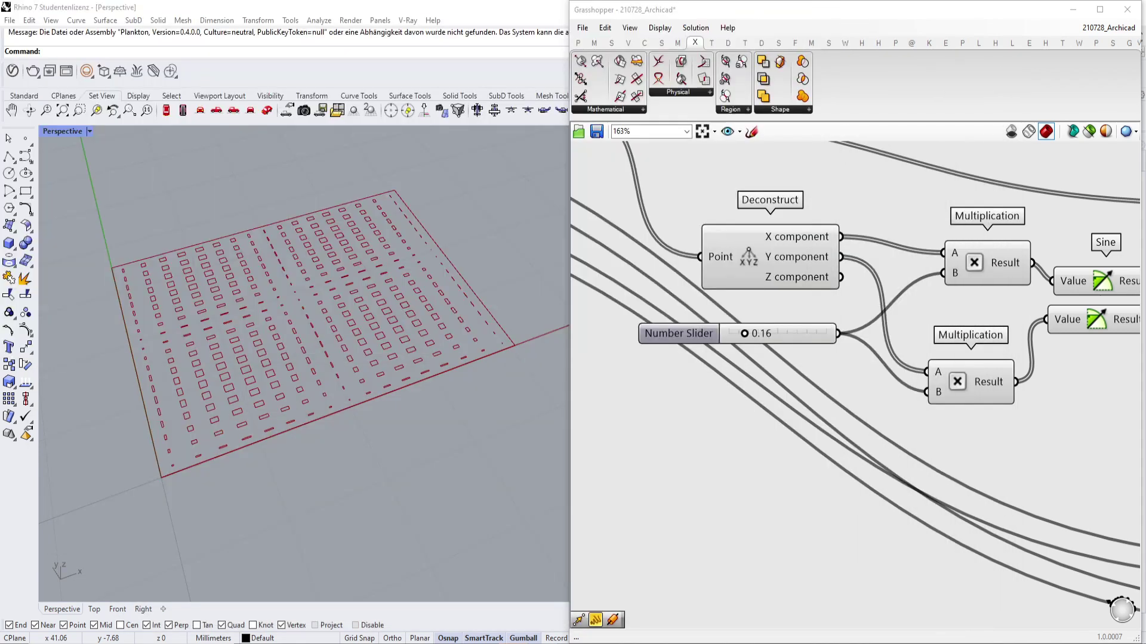
{"action": "mouse_move", "coordinate": [741, 331]}
{"action": "left_mouse_down"}
{"action": "mouse_move", "coordinate": [754, 333]}
{"action": "mouse_move", "coordinate": [735, 337]}
{"action": "left_mouse_up"}
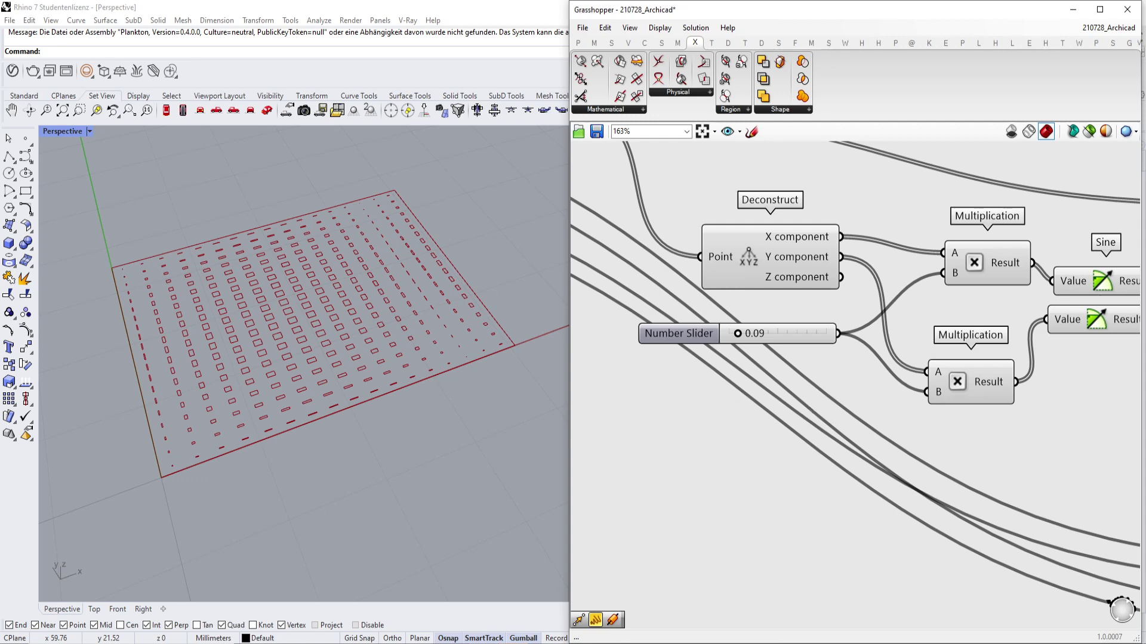
Bring the Param-O Tutorial editor back over Grasshopper, widen it further and enlarge its node graph area.
{"action": "left_click_drag", "start_coordinate": [656, 0], "coordinate": [198, 0]}
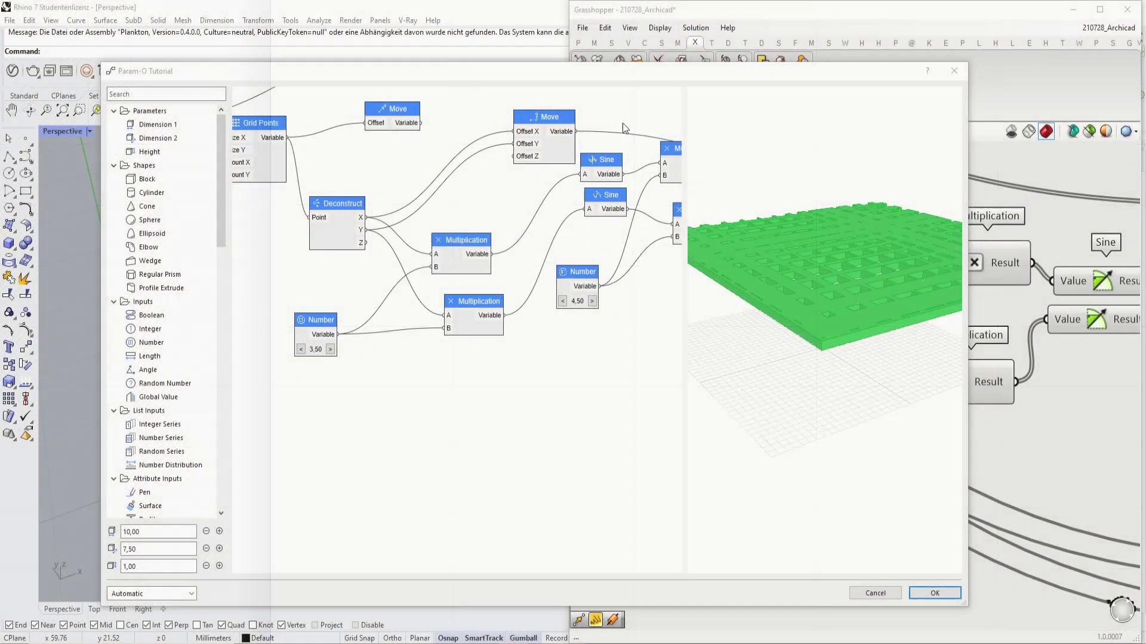
{"action": "scroll", "coordinate": [531, 253], "scroll_direction": "down", "scroll_amount": 3}
{"action": "middle_click_drag", "start_coordinate": [309, 169], "coordinate": [495, 323]}
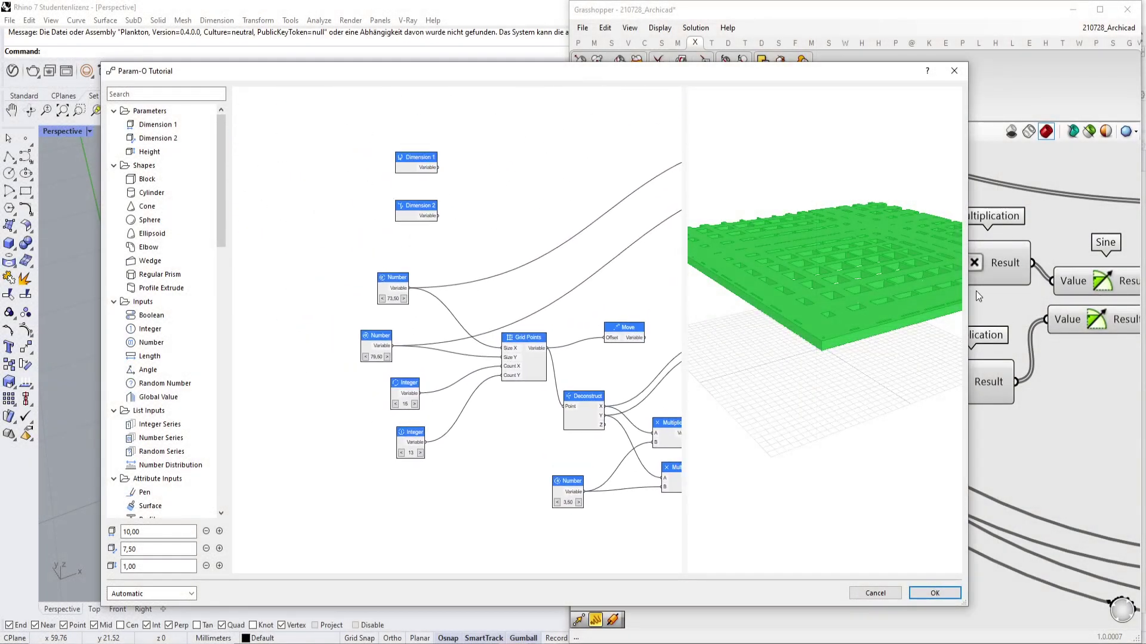
{"action": "left_click_drag", "start_coordinate": [971, 287], "coordinate": [1078, 286]}
{"action": "left_click_drag", "start_coordinate": [795, 275], "coordinate": [720, 276]}
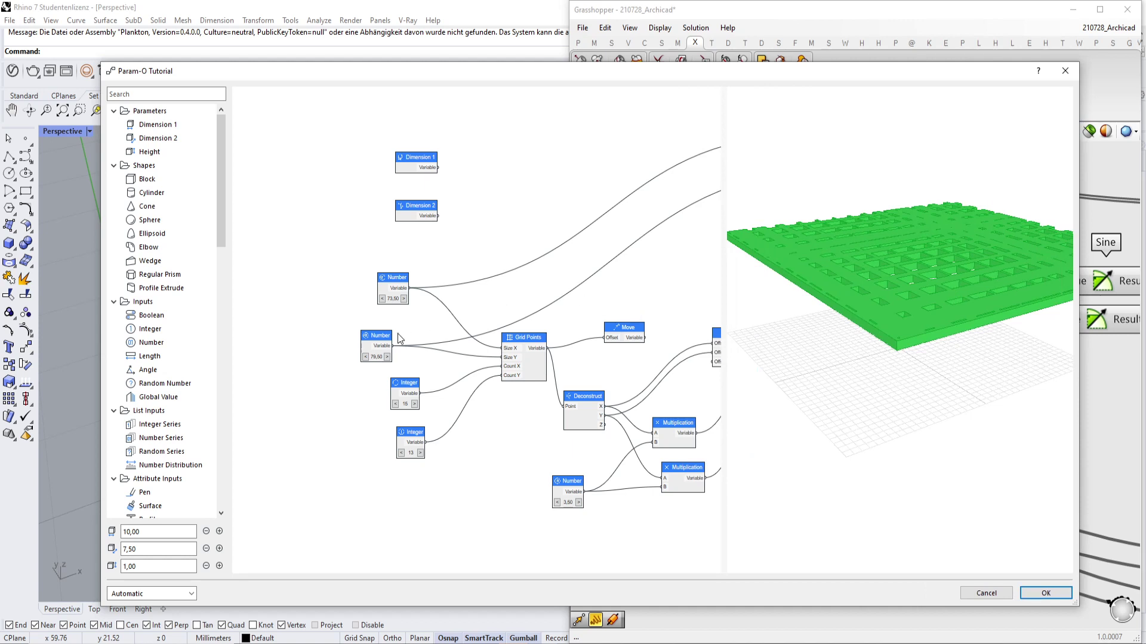
Examine the 3D preview of the perforated slab and the available node categories from Parameters through Trigonometry.
{"action": "scroll", "coordinate": [400, 339], "scroll_direction": "up", "scroll_amount": 2}
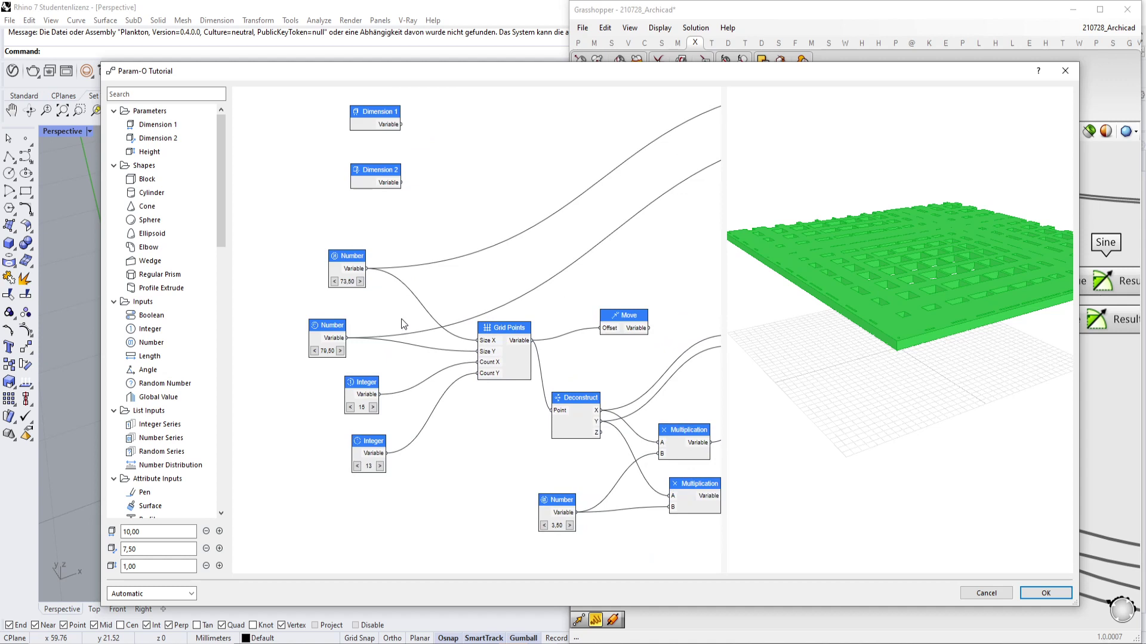
{"action": "middle_click_drag", "start_coordinate": [864, 283], "coordinate": [874, 332]}
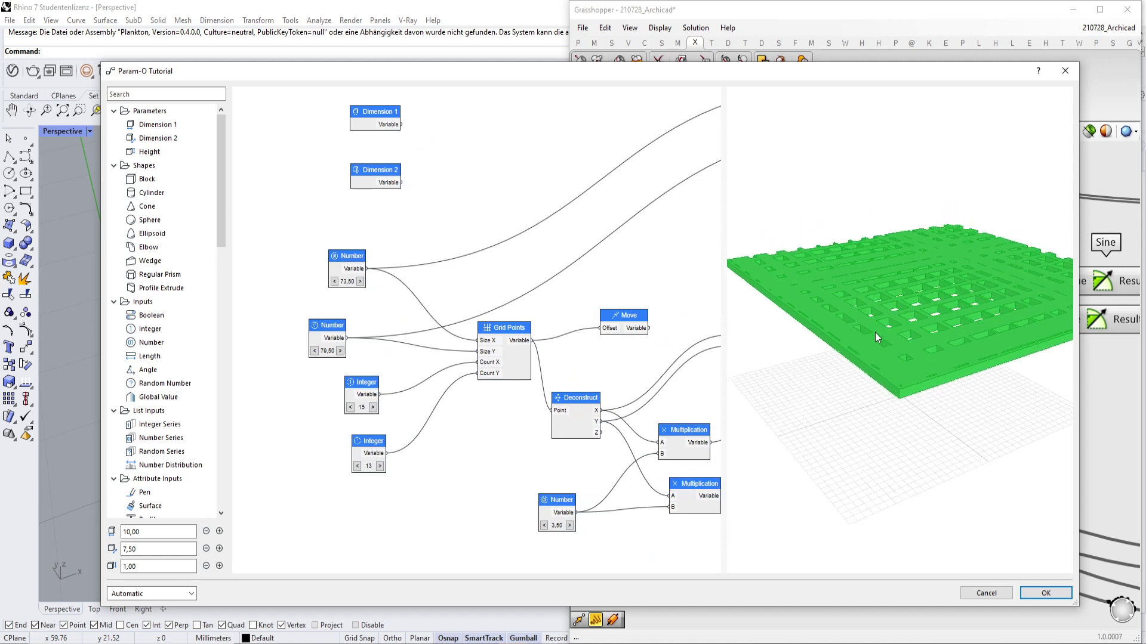
{"action": "right_click", "coordinate": [869, 307]}
{"action": "left_click", "coordinate": [890, 327]}
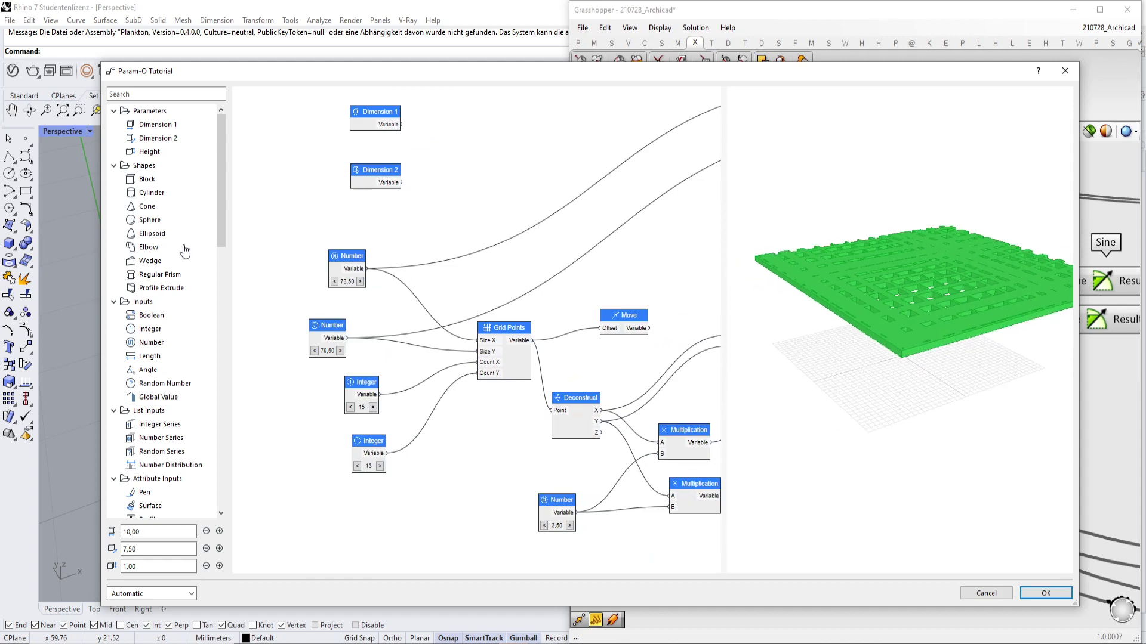
{"action": "mouse_move", "coordinate": [220, 152]}
{"action": "left_mouse_down"}
{"action": "mouse_move", "coordinate": [220, 412]}
{"action": "mouse_move", "coordinate": [216, 152]}
{"action": "left_mouse_up"}
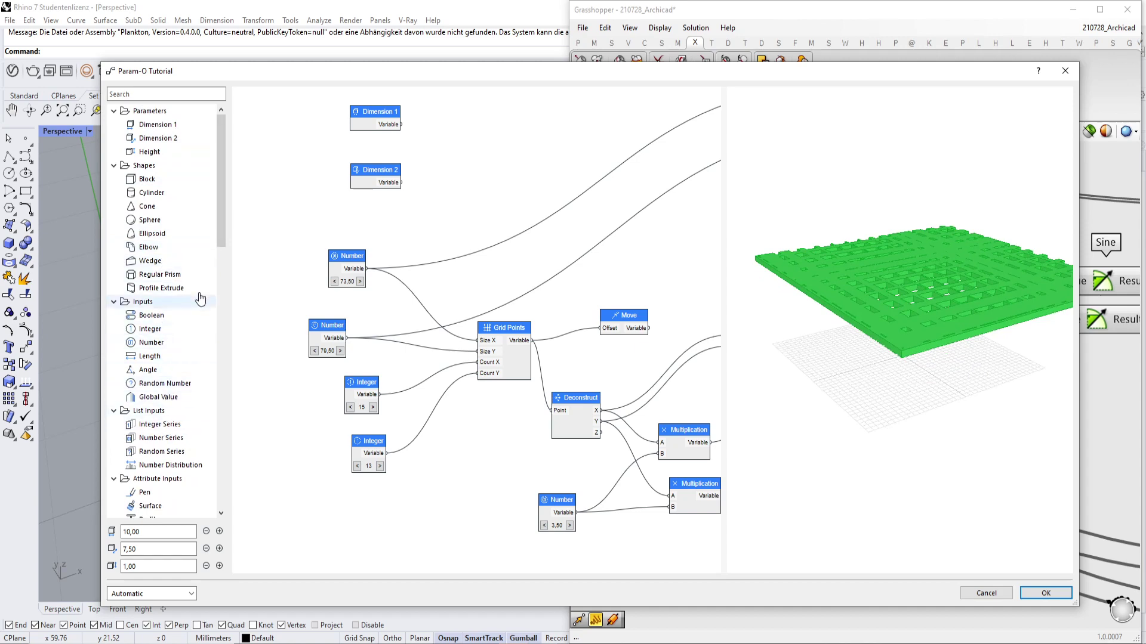
{"action": "scroll", "coordinate": [179, 250], "scroll_direction": "down", "scroll_amount": 8}
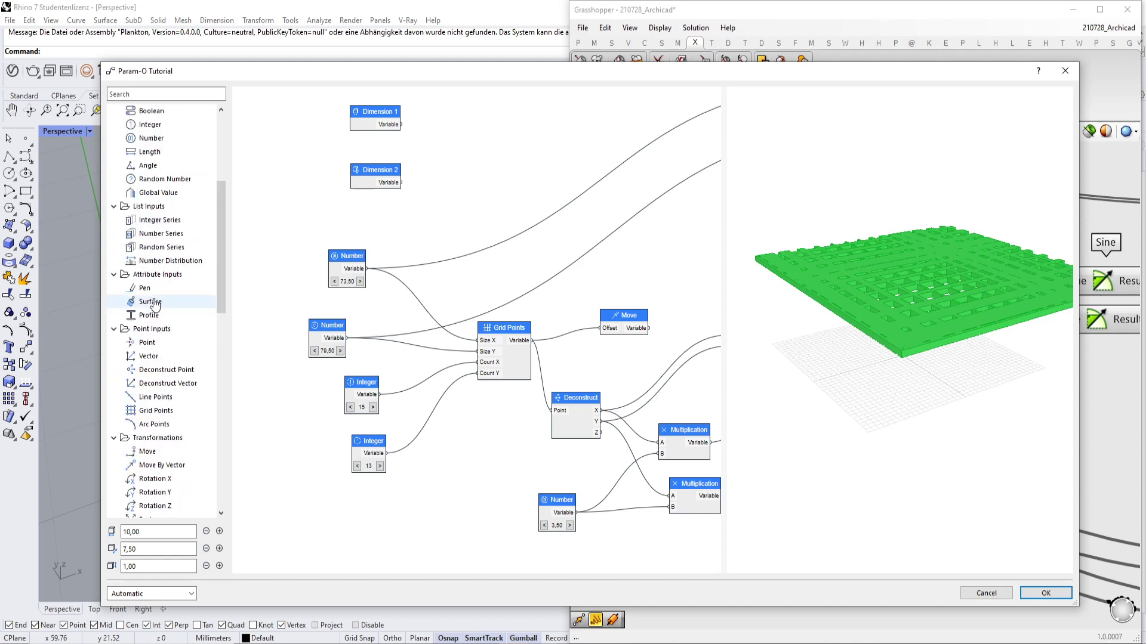
{"action": "scroll", "coordinate": [143, 403], "scroll_direction": "down", "scroll_amount": 2}
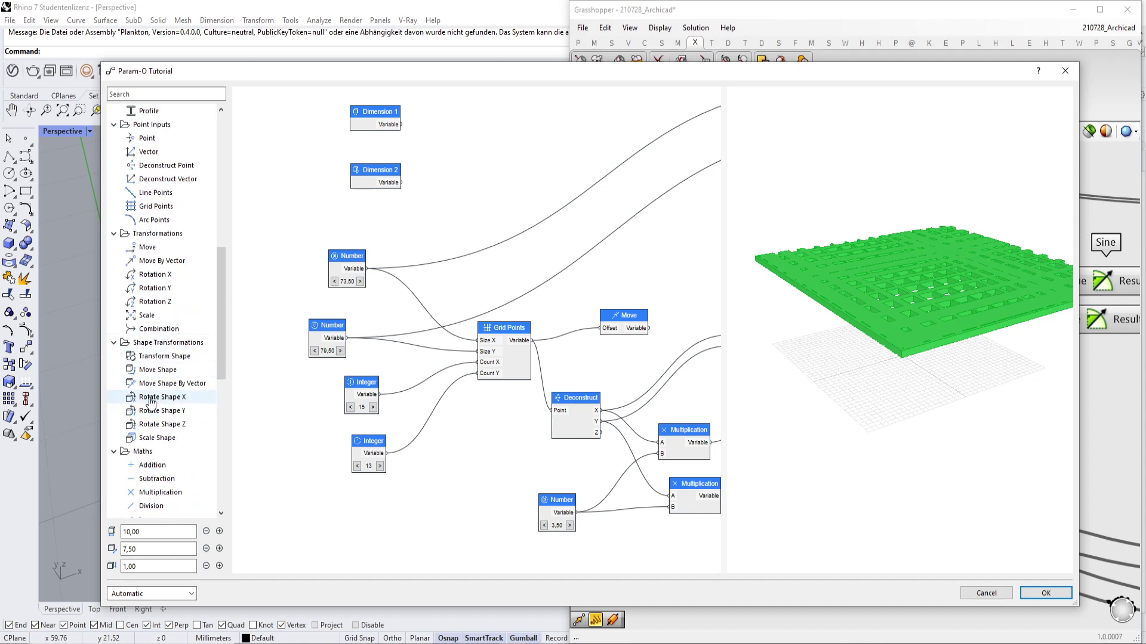
{"action": "scroll", "coordinate": [146, 376], "scroll_direction": "down", "scroll_amount": 7}
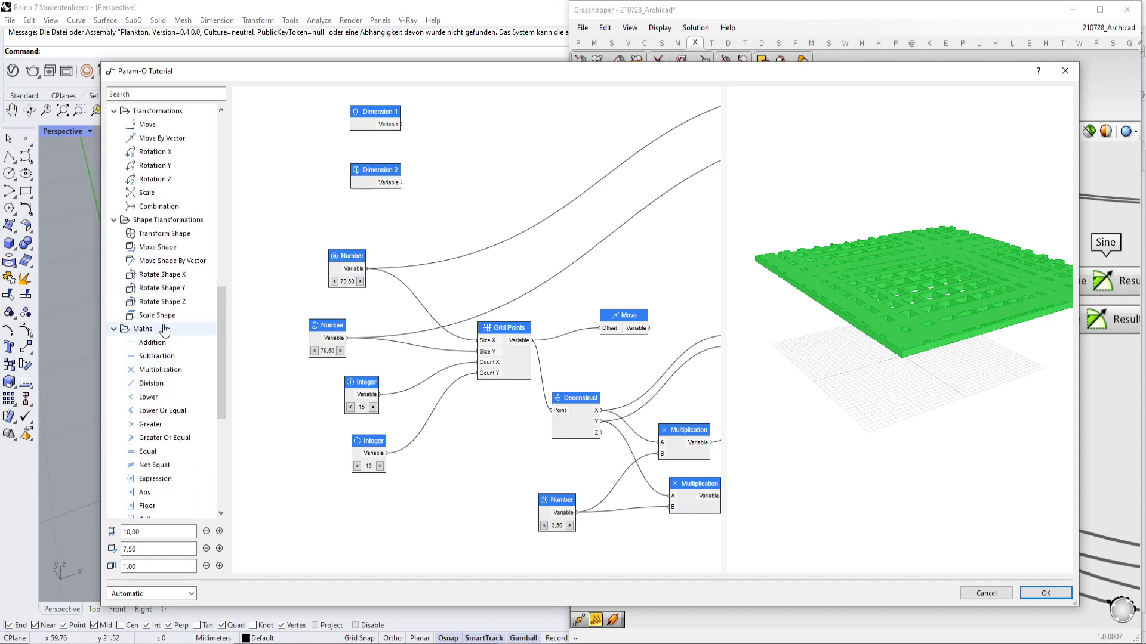
{"action": "scroll", "coordinate": [459, 299], "scroll_direction": "up", "scroll_amount": 2}
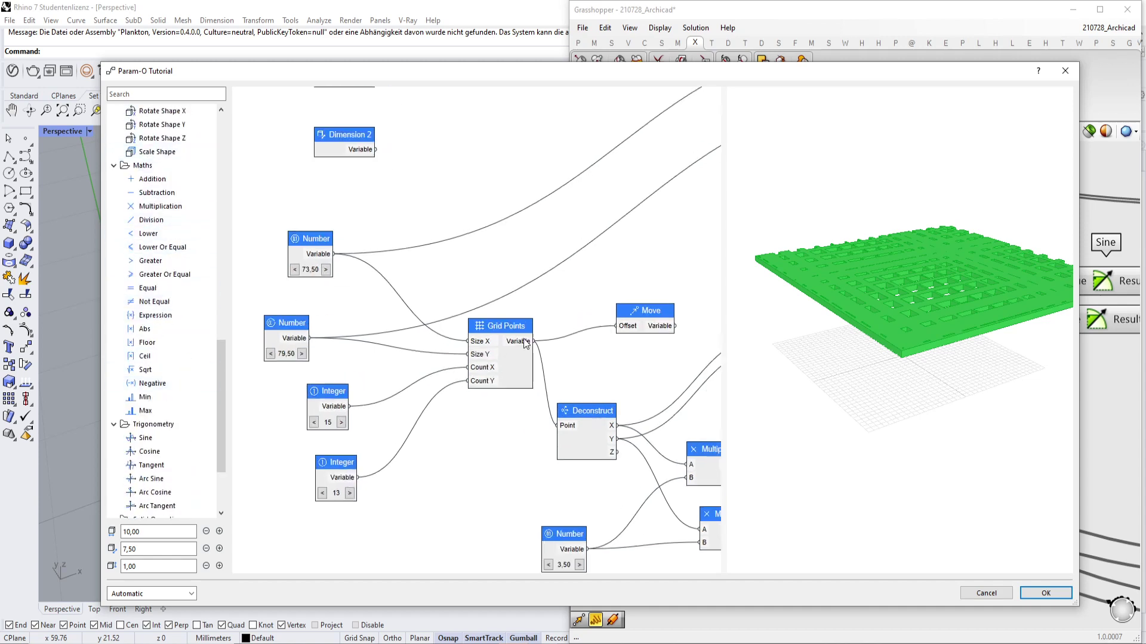
Add a Height parameter node to the graph below the Dimension 2 node.
{"action": "right_click_drag", "start_coordinate": [459, 300], "coordinate": [523, 321]}
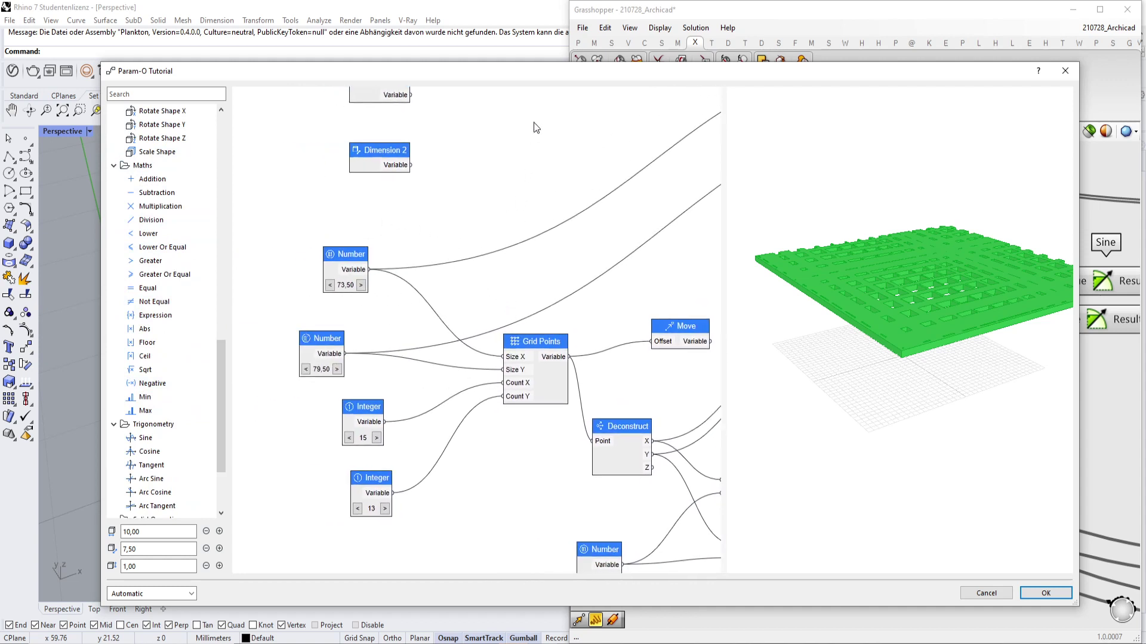
{"action": "right_click_drag", "start_coordinate": [481, 168], "coordinate": [471, 207]}
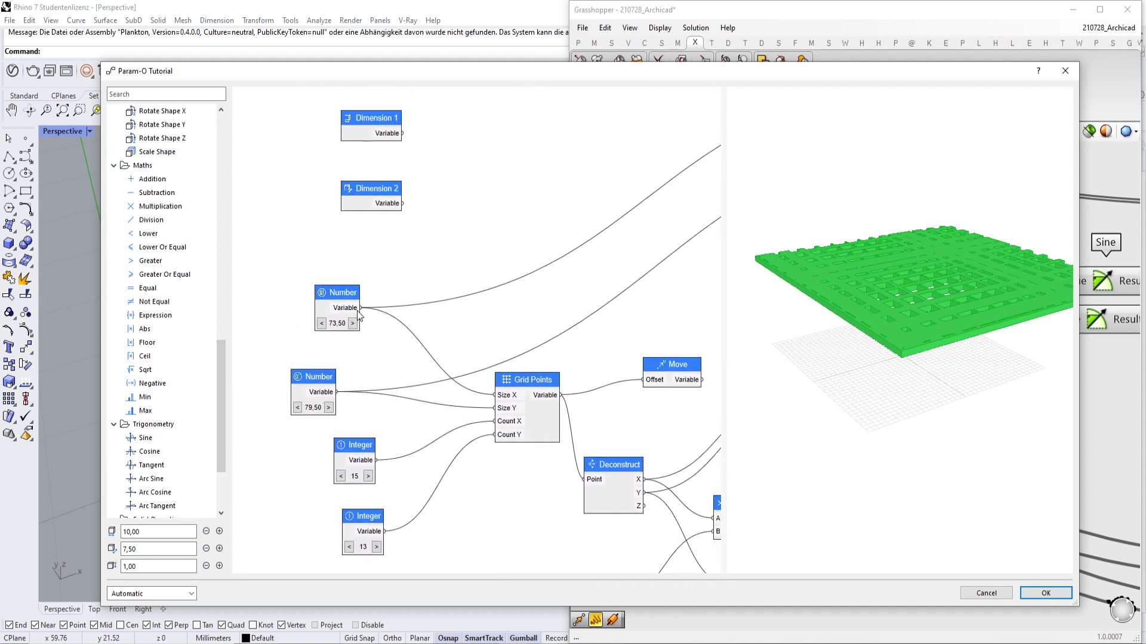
{"action": "double_click", "coordinate": [374, 242]}
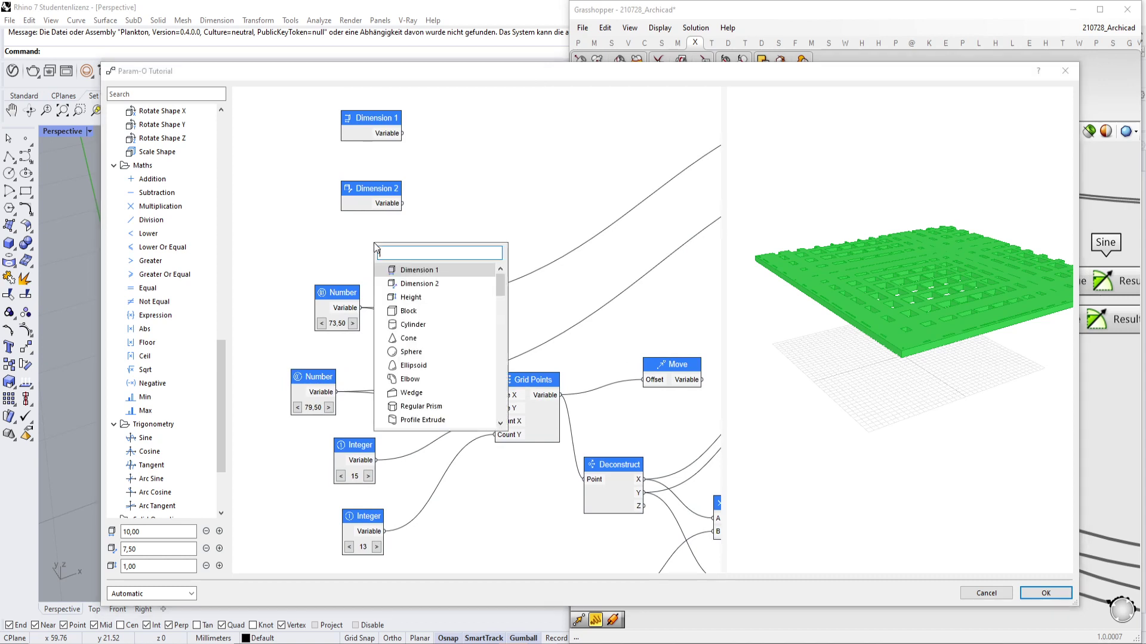
{"action": "left_click", "coordinate": [418, 297]}
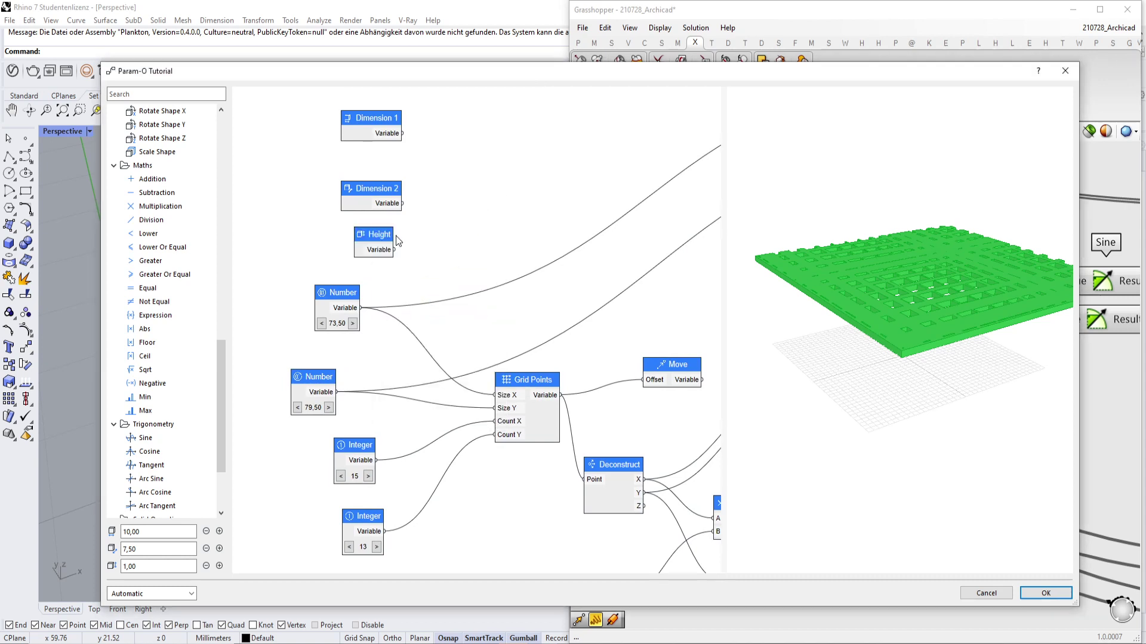
{"action": "double_click", "coordinate": [453, 235]}
{"action": "left_click", "coordinate": [399, 260]}
{"action": "mouse_move", "coordinate": [361, 308]}
{"action": "left_mouse_down", "text": "ctrl+shift"}
{"action": "mouse_move", "coordinate": [398, 251]}
{"action": "mouse_move", "coordinate": [360, 308]}
{"action": "left_mouse_up", "text": "ctrl+shift"}
{"action": "left_click", "coordinate": [1098, 368]}
{"action": "mouse_move", "coordinate": [843, 258]}
{"action": "left_mouse_down", "text": "ctrl+shift"}
{"action": "mouse_move", "coordinate": [840, 279]}
{"action": "mouse_move", "coordinate": [841, 258]}
{"action": "left_mouse_up", "text": "ctrl+shift"}
{"action": "double_click", "coordinate": [689, 482]}
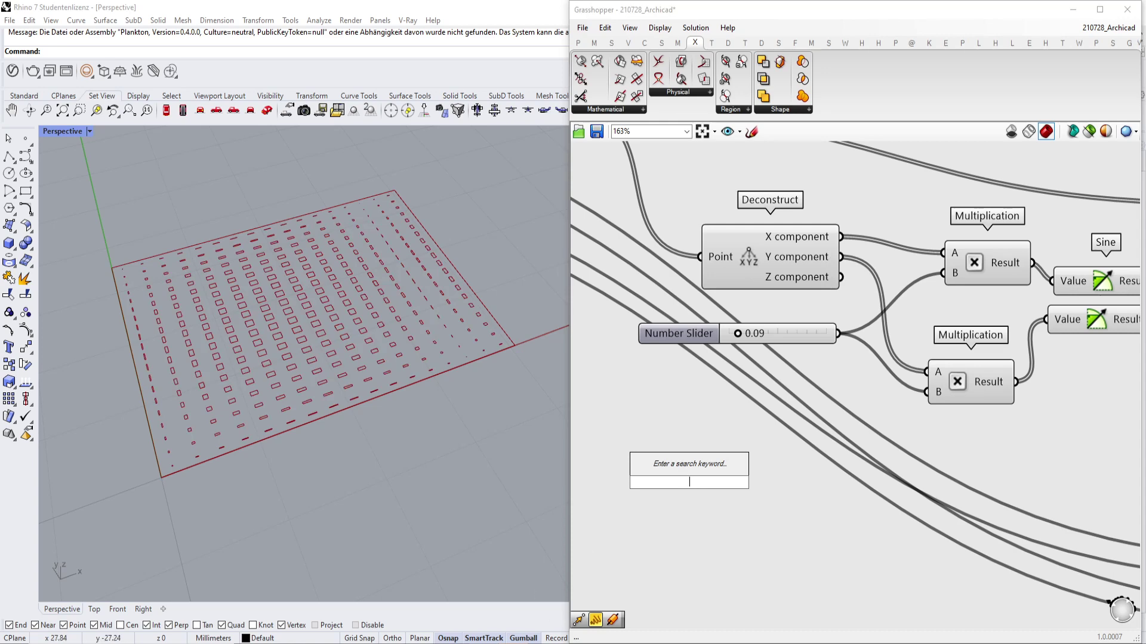
{"action": "key", "text": "alt+Tab"}
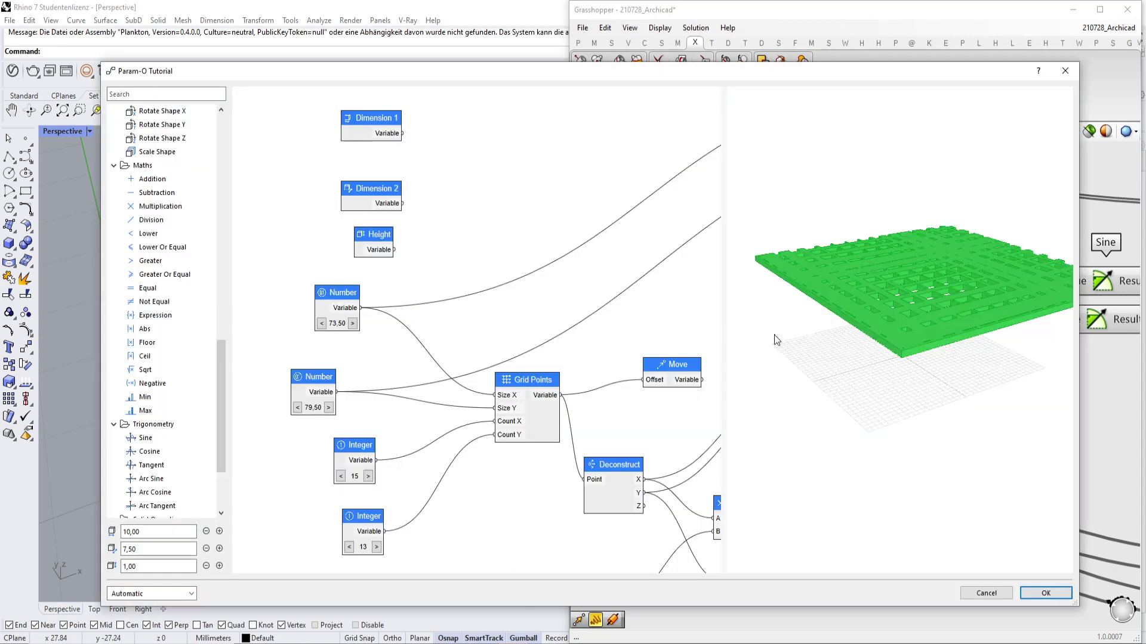
Accept the Param-O Tutorial changes and reopen the object for editing through the PARAM-O Manager.
{"action": "left_click", "coordinate": [1045, 593]}
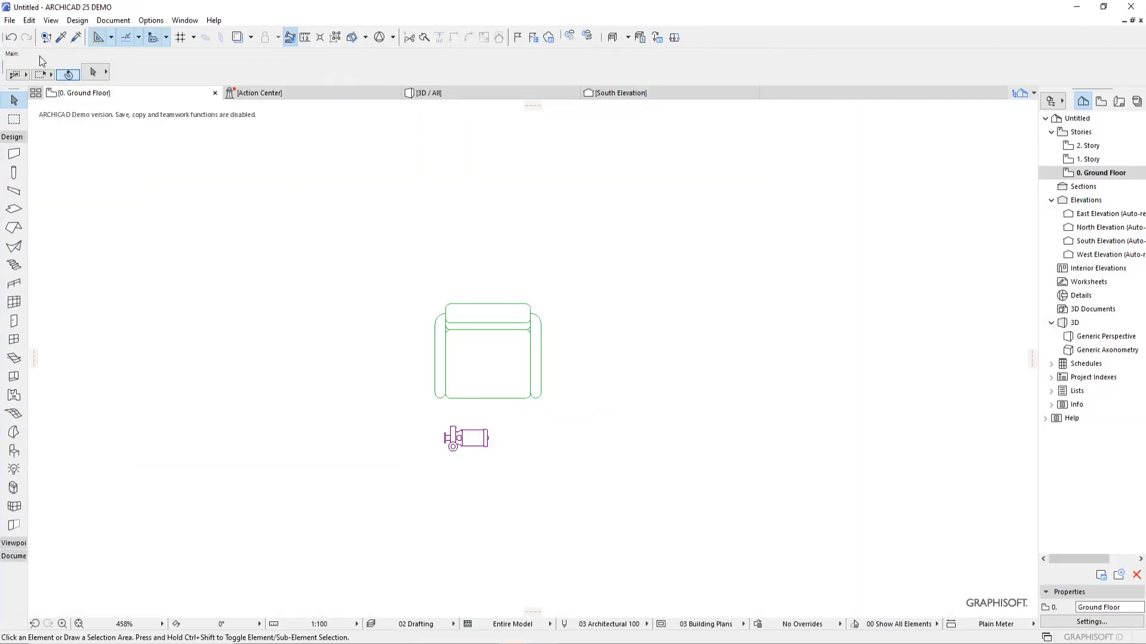
{"action": "left_click", "coordinate": [10, 20]}
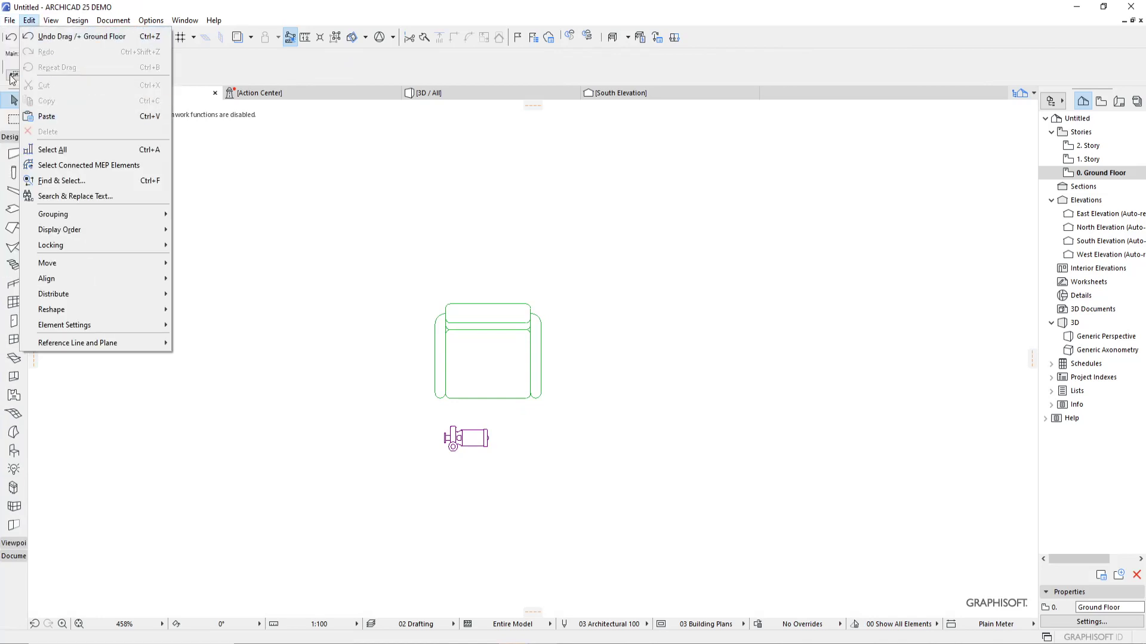
{"action": "mouse_move", "coordinate": [46, 187]}
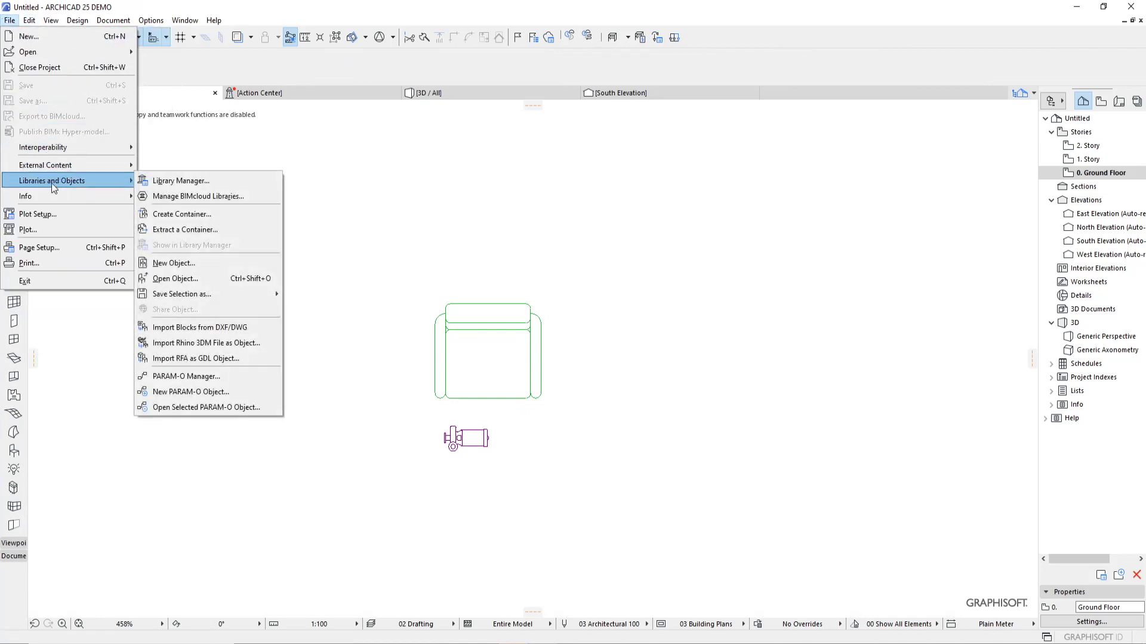
{"action": "left_click", "coordinate": [191, 377]}
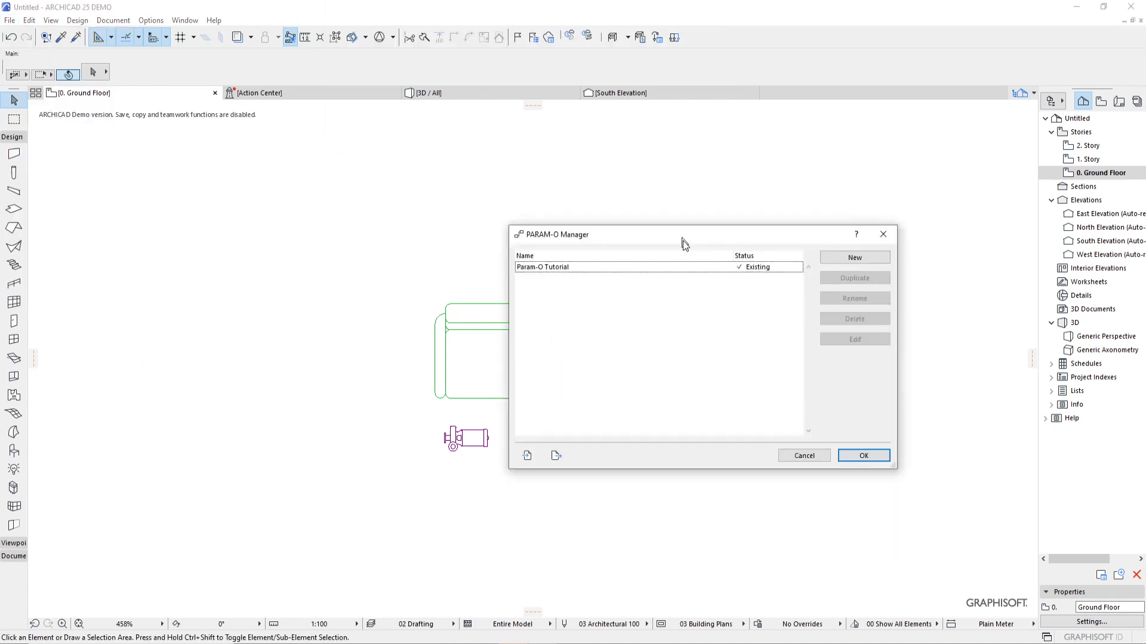
{"action": "left_click_drag", "start_coordinate": [686, 250], "coordinate": [464, 204]}
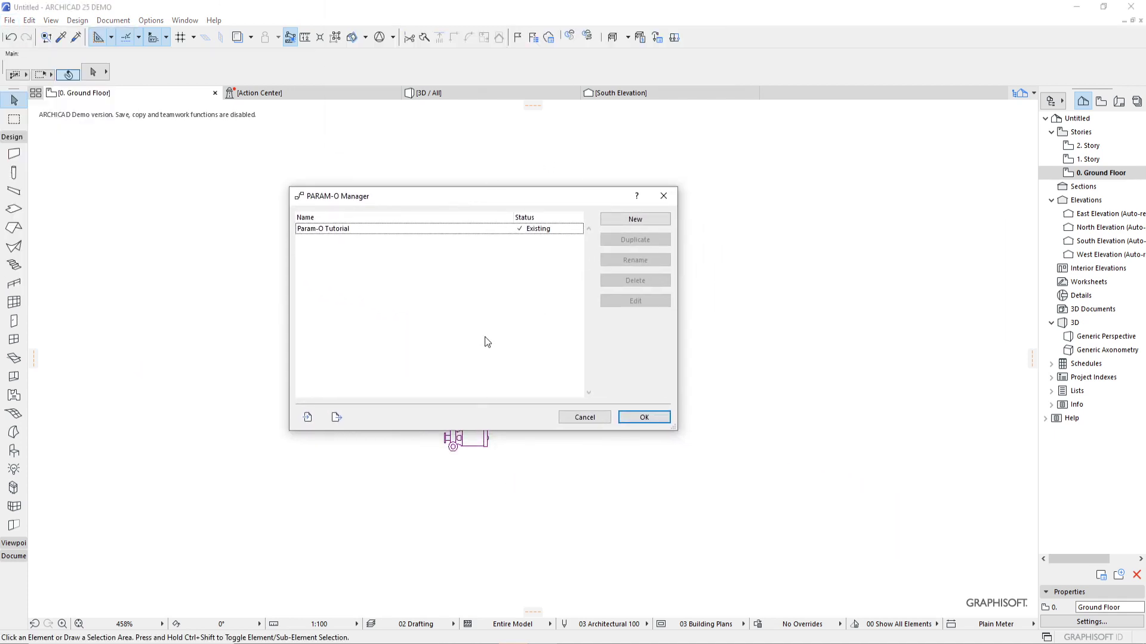
{"action": "double_click", "coordinate": [455, 224]}
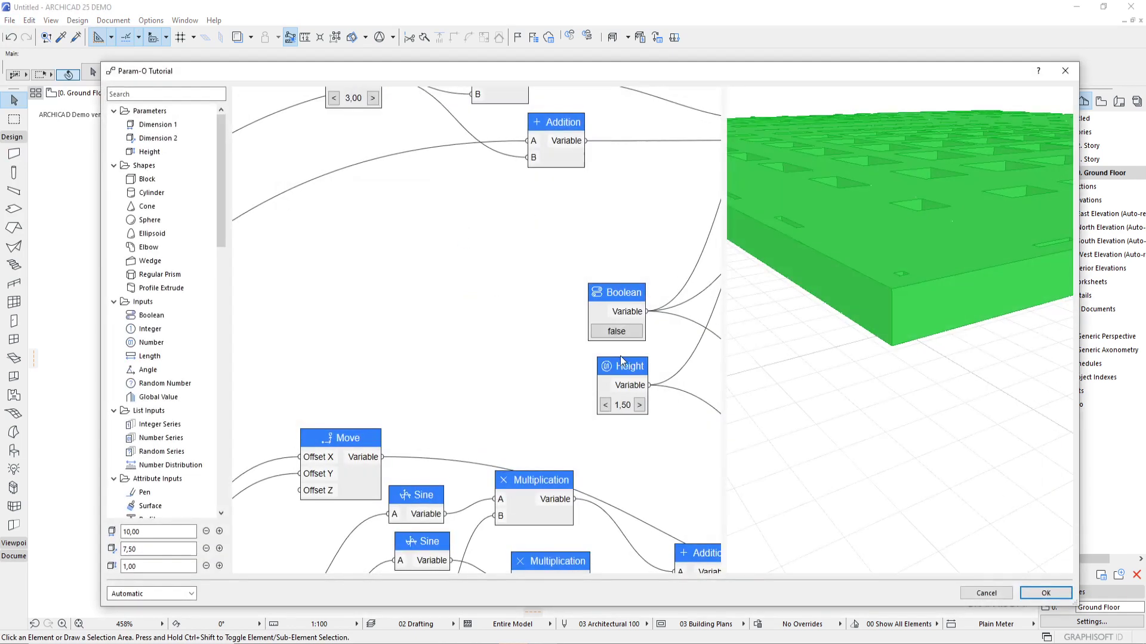
Delete the unused Move node attached to the output of the Grid Points node.
{"action": "scroll", "coordinate": [535, 351], "scroll_direction": "up", "scroll_amount": 5}
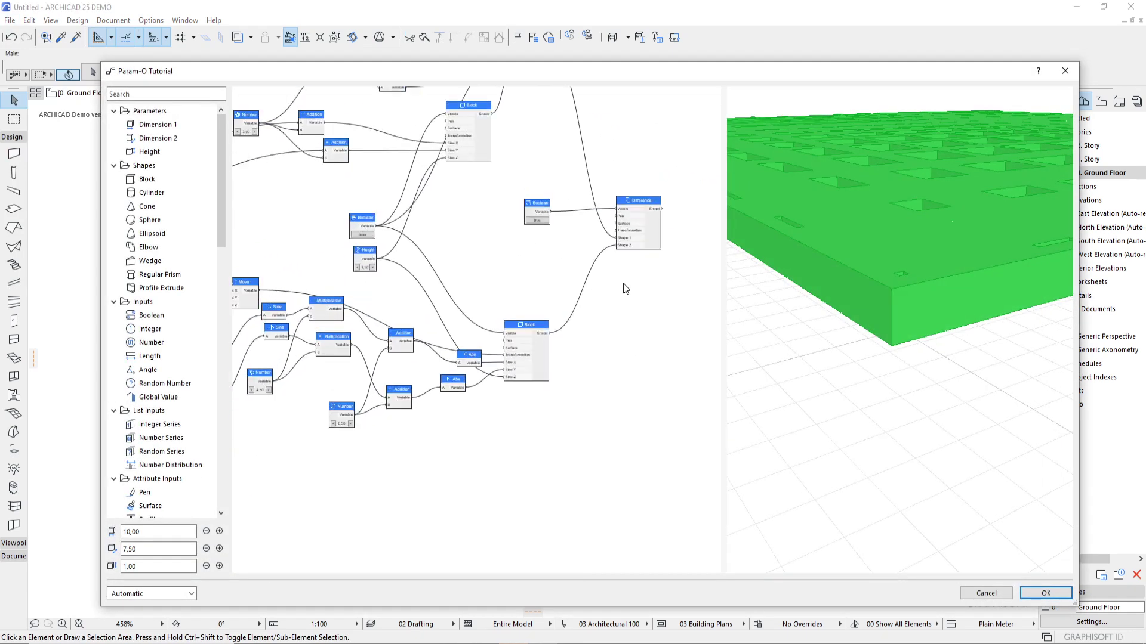
{"action": "middle_click_drag", "start_coordinate": [833, 290], "coordinate": [832, 324]}
{"action": "mouse_move", "coordinate": [833, 328]}
{"action": "left_mouse_down"}
{"action": "mouse_move", "coordinate": [874, 300]}
{"action": "mouse_move", "coordinate": [874, 326]}
{"action": "mouse_move", "coordinate": [907, 256]}
{"action": "mouse_move", "coordinate": [851, 316]}
{"action": "left_mouse_up"}
{"action": "scroll", "coordinate": [435, 440], "scroll_direction": "down", "scroll_amount": 5}
{"action": "scroll", "coordinate": [513, 358], "scroll_direction": "up", "scroll_amount": 8}
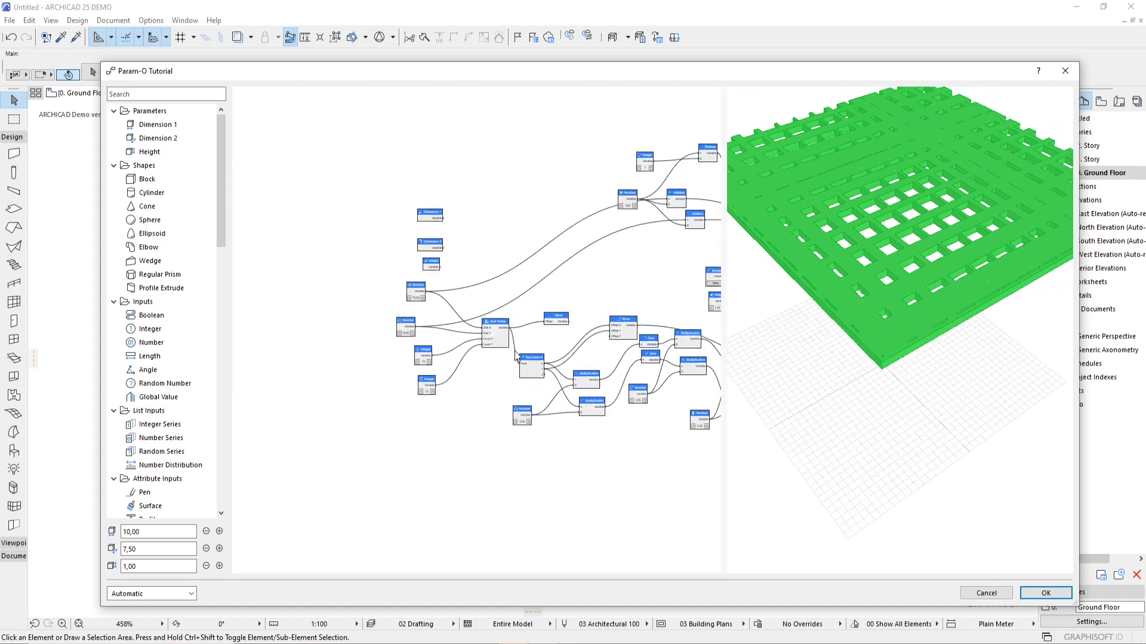
{"action": "middle_click_drag", "start_coordinate": [510, 365], "coordinate": [507, 297]}
{"action": "scroll", "coordinate": [492, 311], "scroll_direction": "up", "scroll_amount": 1}
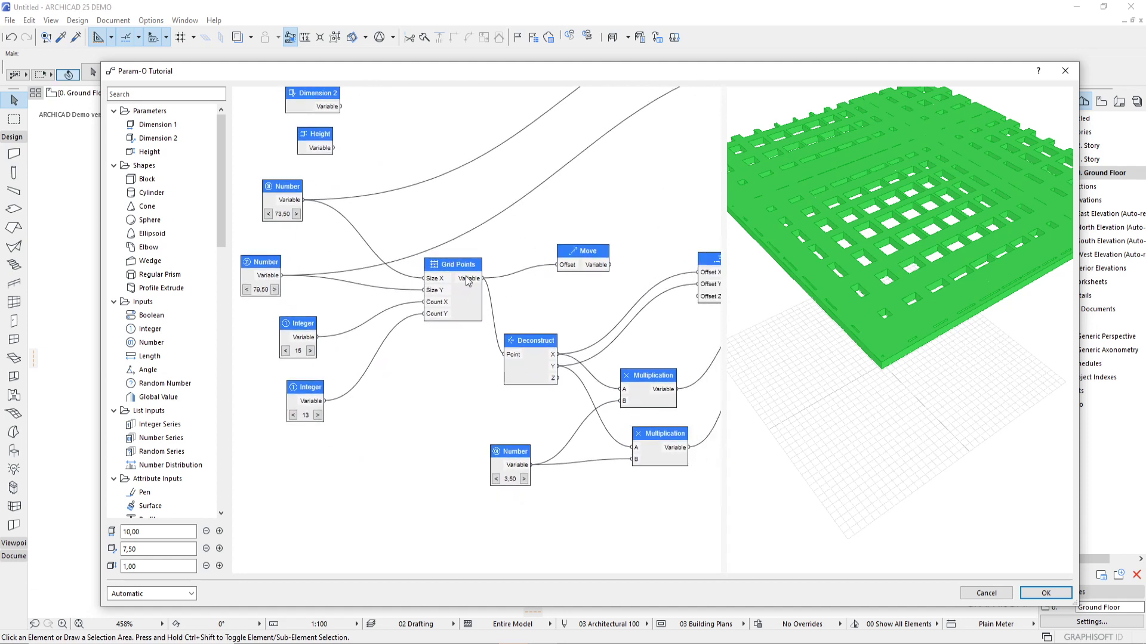
{"action": "left_click_drag", "start_coordinate": [588, 254], "coordinate": [599, 241]}
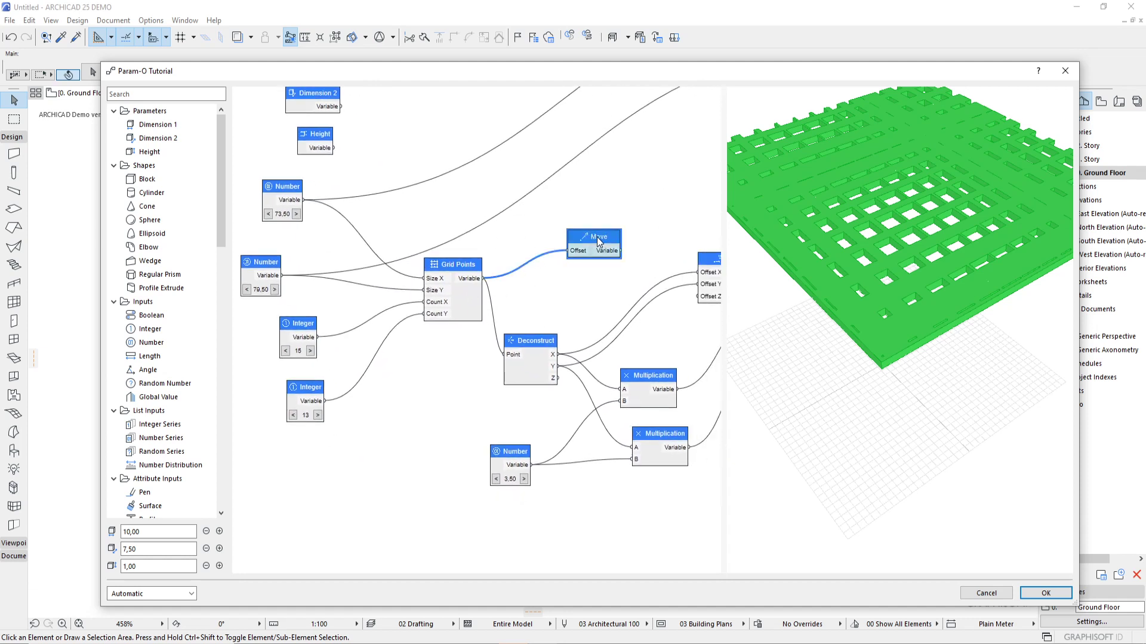
{"action": "key", "text": "Delete"}
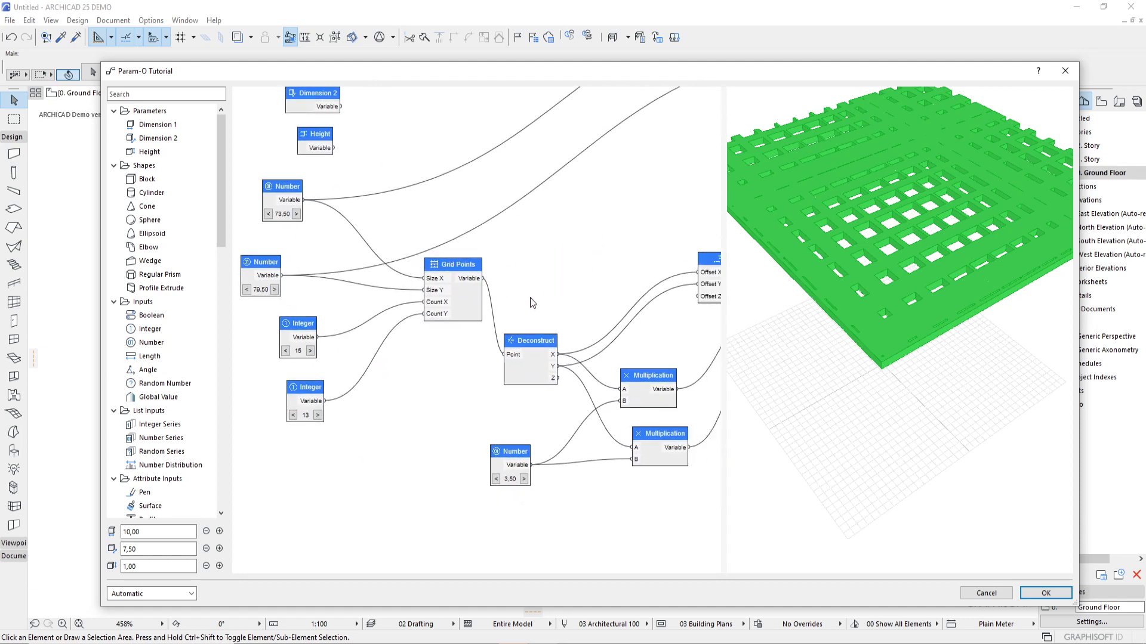
Line up the two Number and two Integer nodes that feed Grid Points in a neat, evenly spaced column.
{"action": "middle_click_drag", "start_coordinate": [450, 299], "coordinate": [556, 303]}
{"action": "scroll", "coordinate": [374, 238], "scroll_direction": "up", "scroll_amount": 3}
{"action": "left_click_drag", "start_coordinate": [366, 280], "coordinate": [380, 278]}
{"action": "left_click_drag", "start_coordinate": [416, 360], "coordinate": [386, 360]}
{"action": "left_click_drag", "start_coordinate": [416, 443], "coordinate": [376, 440]}
{"action": "left_click_drag", "start_coordinate": [395, 181], "coordinate": [375, 194]}
{"action": "left_click_drag", "start_coordinate": [319, 160], "coordinate": [440, 327]}
{"action": "left_click", "coordinate": [356, 169]}
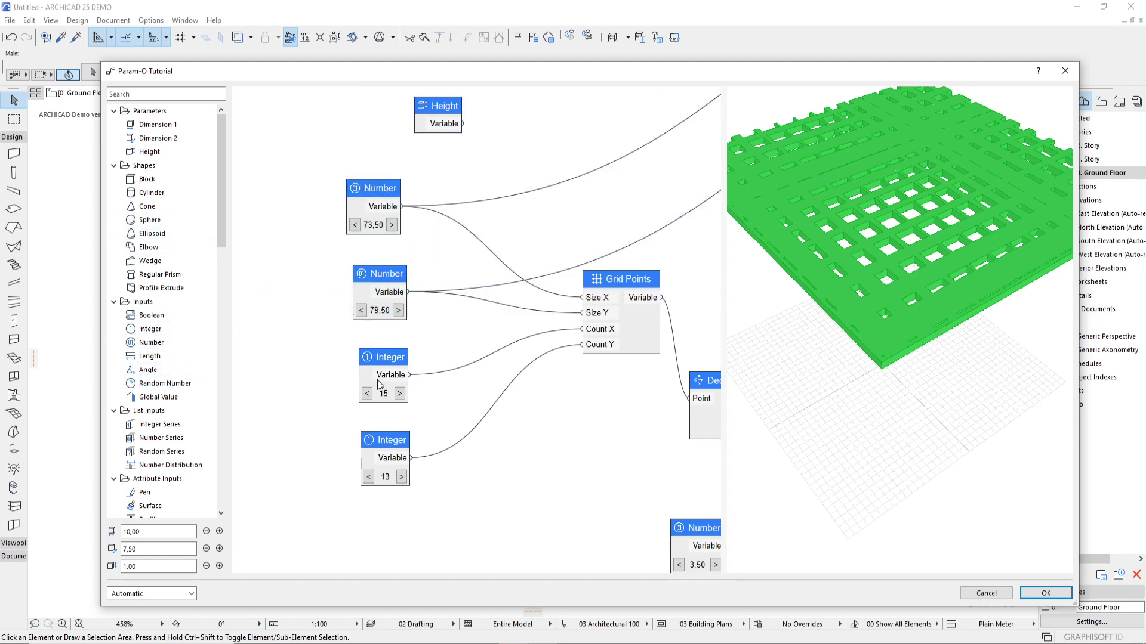
{"action": "middle_click_drag", "start_coordinate": [577, 339], "coordinate": [529, 287]}
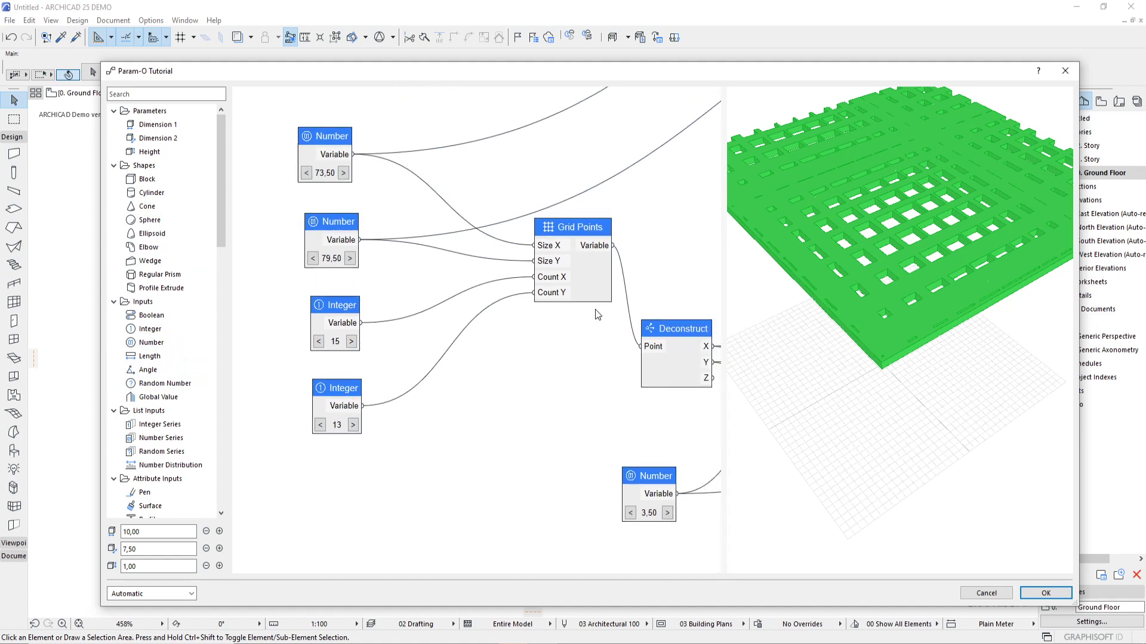
{"action": "scroll", "coordinate": [450, 266], "scroll_direction": "down", "scroll_amount": 3}
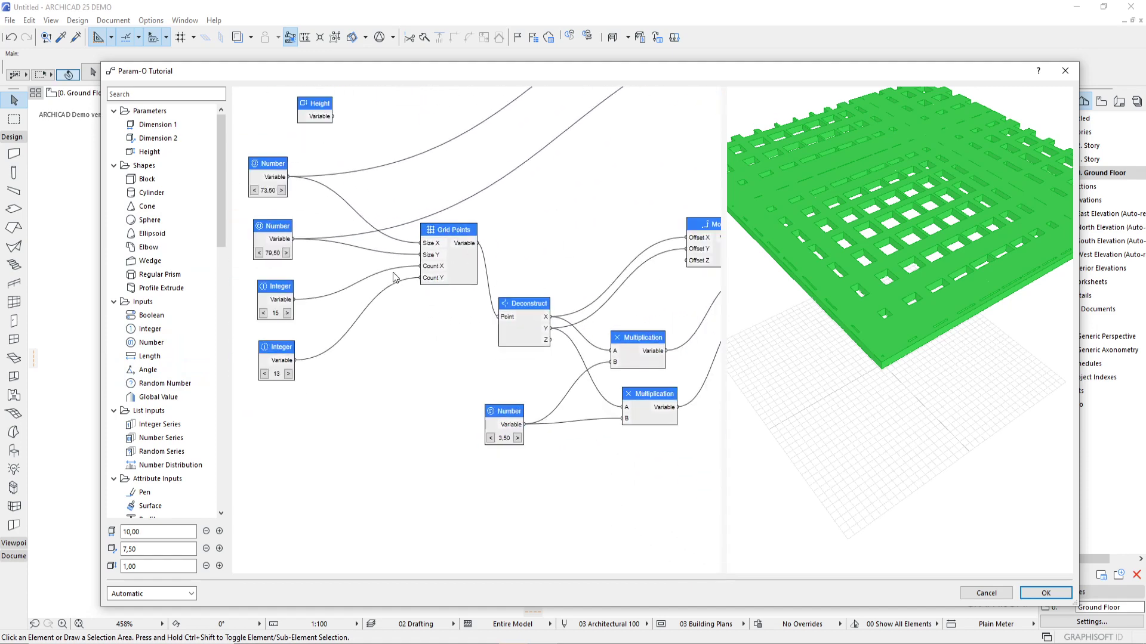
Turn off the Boolean that controls the visibility of the Difference shape so the slab is hidden in the preview.
{"action": "scroll", "coordinate": [479, 280], "scroll_direction": "up", "scroll_amount": 2}
{"action": "scroll", "coordinate": [510, 276], "scroll_direction": "down", "scroll_amount": 2}
{"action": "middle_click_drag", "start_coordinate": [540, 289], "coordinate": [390, 271]}
{"action": "middle_click_drag", "start_coordinate": [663, 249], "coordinate": [417, 337]}
{"action": "middle_click_drag", "start_coordinate": [582, 197], "coordinate": [481, 308]}
{"action": "left_click", "coordinate": [531, 363]}
{"action": "left_click", "coordinate": [531, 362]}
{"action": "scroll", "coordinate": [517, 361], "scroll_direction": "down", "scroll_amount": 1}
{"action": "left_click", "coordinate": [524, 363]}
Move the Grid Points node down so it sits nearly level with the Deconstruct node it feeds.
{"action": "scroll", "coordinate": [524, 363], "scroll_direction": "down", "scroll_amount": 1}
{"action": "middle_click_drag", "start_coordinate": [393, 369], "coordinate": [538, 334]}
{"action": "scroll", "coordinate": [538, 320], "scroll_direction": "up", "scroll_amount": 2}
{"action": "middle_click_drag", "start_coordinate": [280, 403], "coordinate": [456, 305]}
{"action": "scroll", "coordinate": [456, 304], "scroll_direction": "up", "scroll_amount": 3}
{"action": "right_click", "coordinate": [457, 290]}
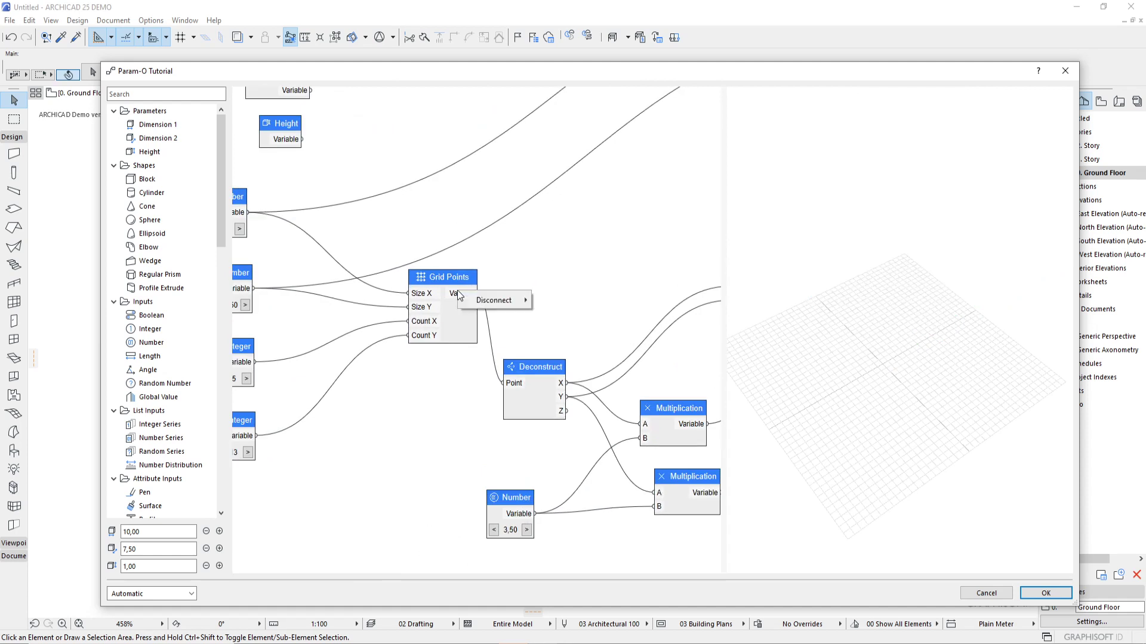
{"action": "left_click", "coordinate": [476, 314]}
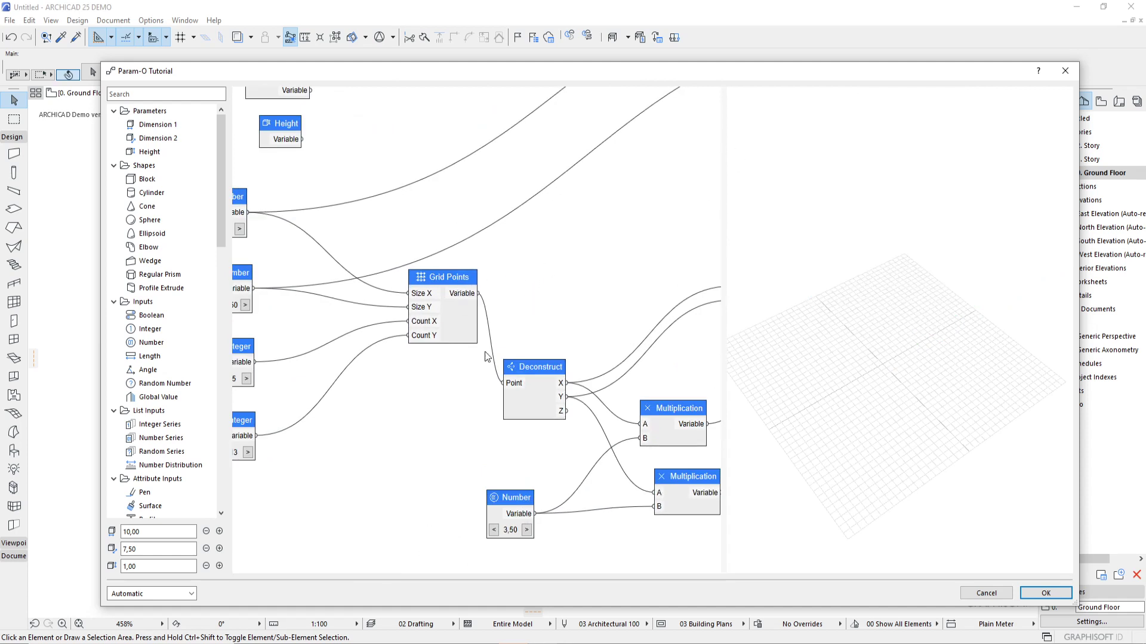
{"action": "middle_click_drag", "start_coordinate": [541, 361], "coordinate": [453, 282]}
{"action": "left_click_drag", "start_coordinate": [358, 198], "coordinate": [347, 243]}
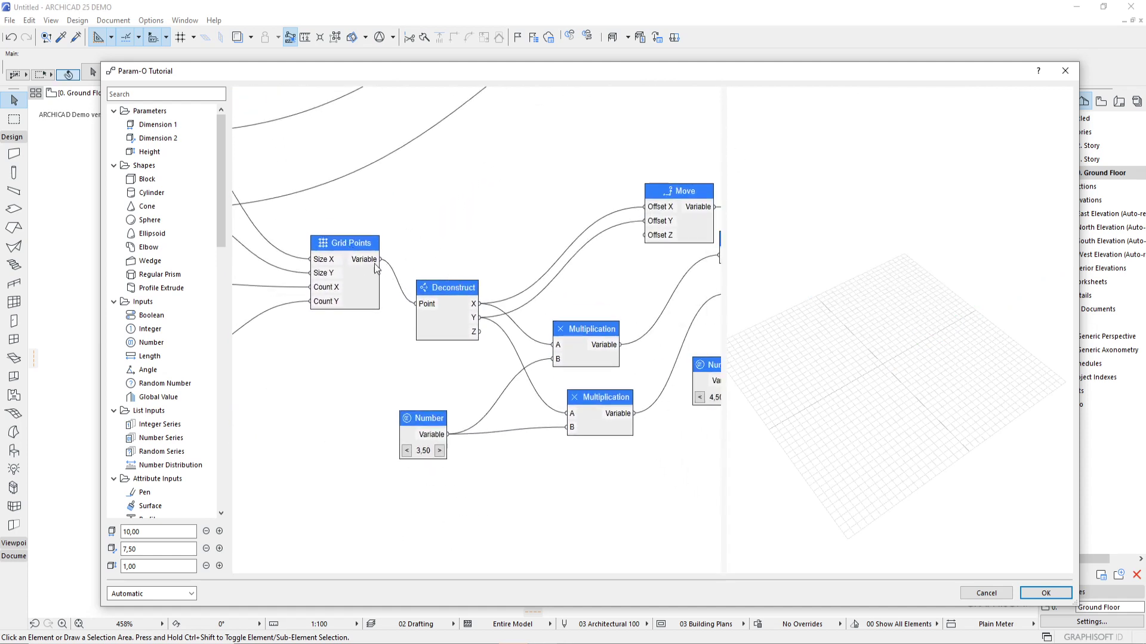
{"action": "middle_click_drag", "start_coordinate": [463, 304], "coordinate": [441, 275]}
{"action": "scroll", "coordinate": [441, 275], "scroll_direction": "up", "scroll_amount": 1}
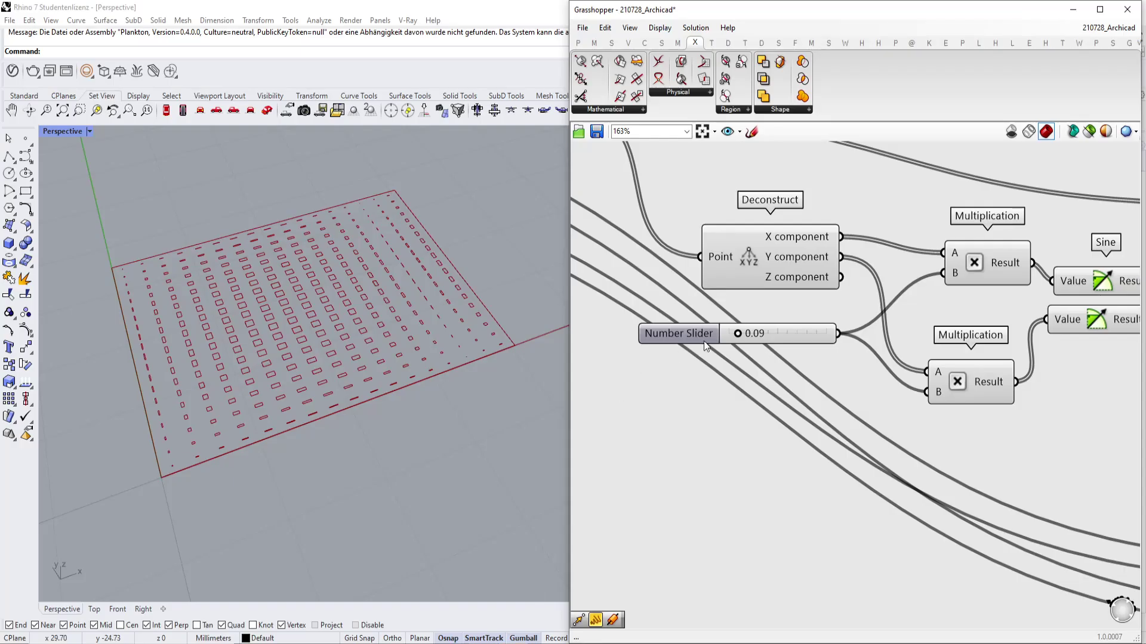
Switch to Grasshopper and disable the preview of the Deconstruct, Multiplication, Sine and upper Rectangle components.
{"action": "scroll", "coordinate": [746, 346], "scroll_direction": "down", "scroll_amount": 4}
{"action": "scroll", "coordinate": [822, 332], "scroll_direction": "up", "scroll_amount": 3}
{"action": "left_click", "coordinate": [800, 334]}
{"action": "scroll", "coordinate": [801, 334], "scroll_direction": "down", "scroll_amount": 5}
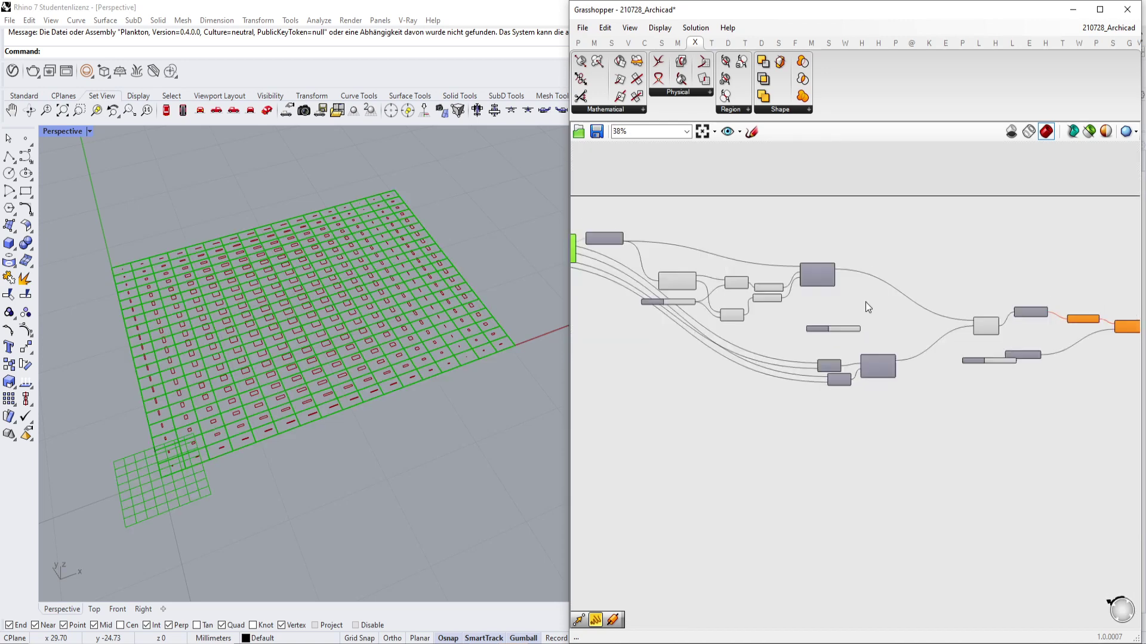
{"action": "scroll", "coordinate": [865, 302], "scroll_direction": "up", "scroll_amount": 3}
{"action": "left_click_drag", "start_coordinate": [883, 217], "coordinate": [681, 343]}
{"action": "right_click_drag", "start_coordinate": [705, 287], "coordinate": [763, 304]}
{"action": "middle_click", "coordinate": [763, 304]}
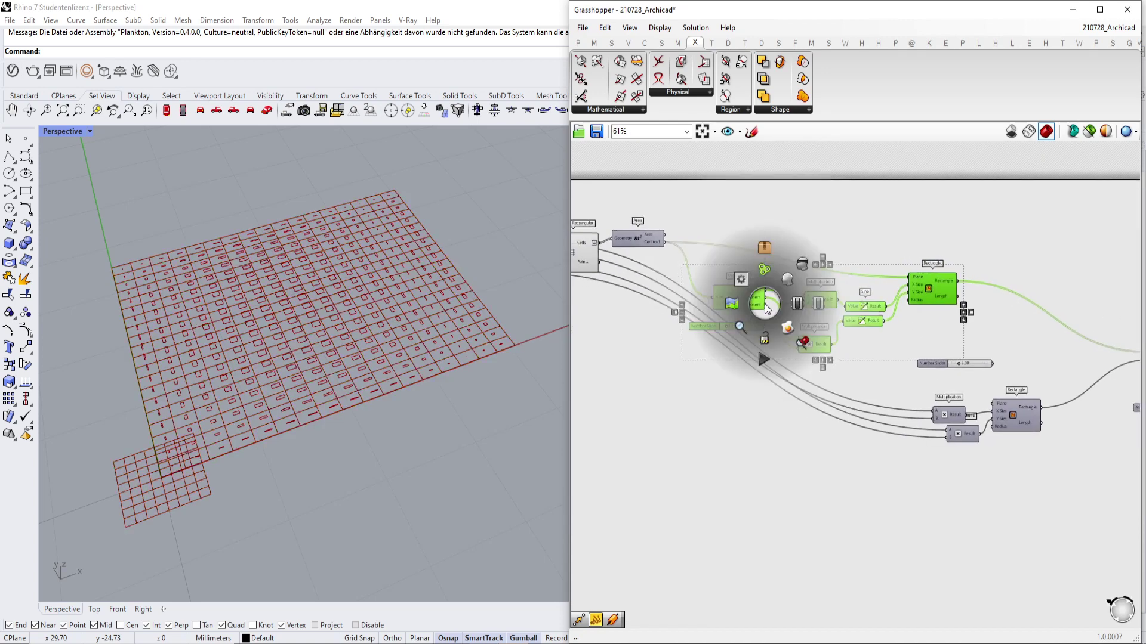
{"action": "left_click", "coordinate": [799, 251]}
Disable the remaining component previews in the definition so only the Rectangular grid is displayed.
{"action": "right_click_drag", "start_coordinate": [659, 220], "coordinate": [610, 217]}
{"action": "scroll", "coordinate": [849, 274], "scroll_direction": "up", "scroll_amount": 4}
{"action": "left_click", "coordinate": [818, 253]}
{"action": "scroll", "coordinate": [818, 253], "scroll_direction": "down", "scroll_amount": 5}
{"action": "scroll", "coordinate": [1087, 298], "scroll_direction": "up", "scroll_amount": 2}
{"action": "right_click_drag", "start_coordinate": [1088, 298], "coordinate": [972, 309]}
{"action": "left_click", "coordinate": [854, 350]}
Examine the Rectangular grid component and locate it among the Vector category's Grid components.
{"action": "scroll", "coordinate": [817, 339], "scroll_direction": "down", "scroll_amount": 2}
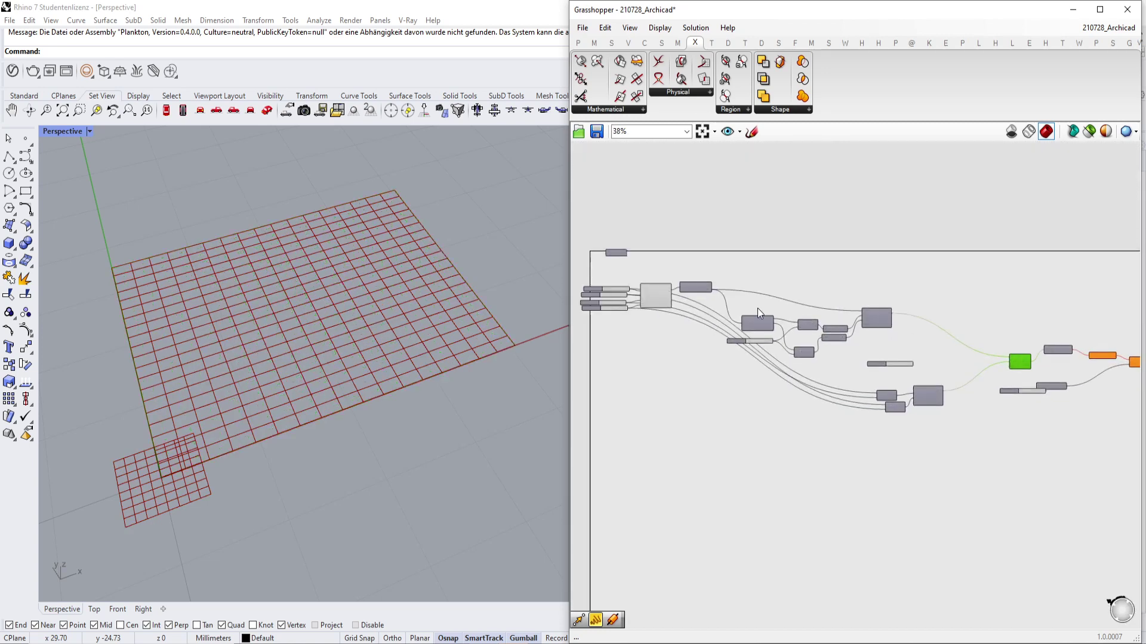
{"action": "scroll", "coordinate": [747, 307], "scroll_direction": "up", "scroll_amount": 5}
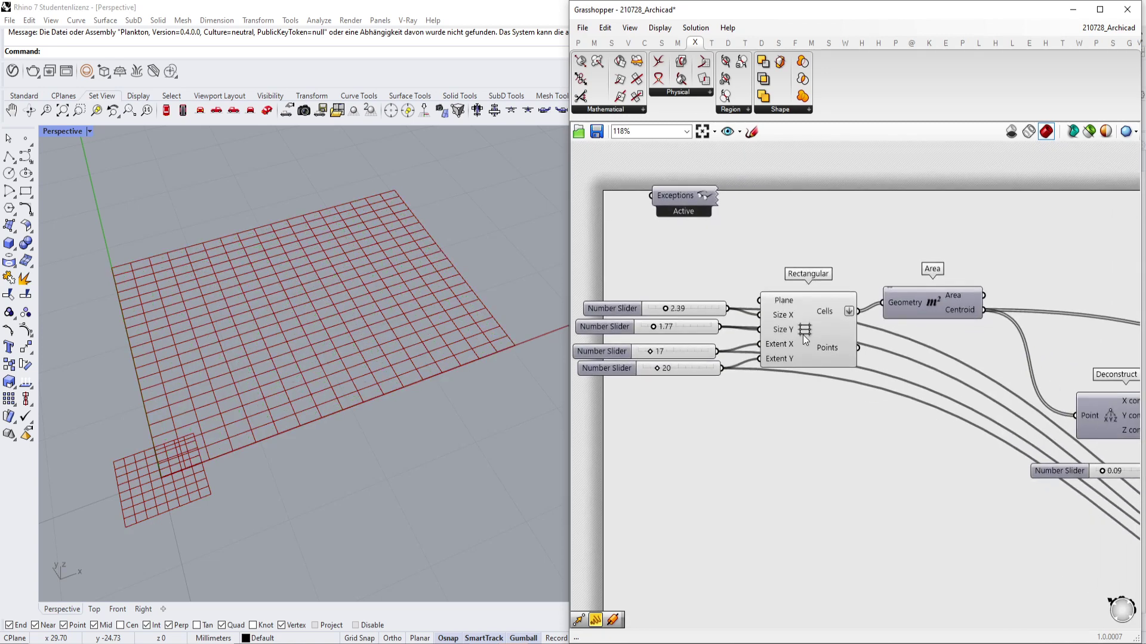
{"action": "left_click", "coordinate": [803, 335]}
{"action": "left_click", "coordinate": [612, 43]}
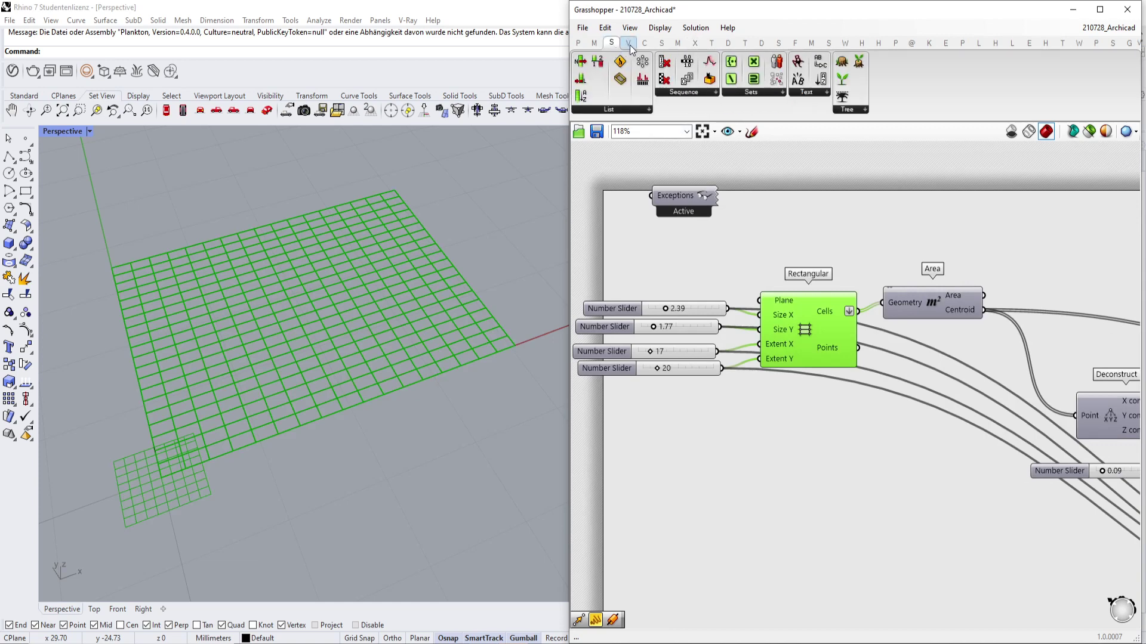
{"action": "left_click", "coordinate": [629, 43]}
{"action": "left_click", "coordinate": [633, 92]}
{"action": "left_click", "coordinate": [842, 235]}
Set the Rectangular grid's sliders to 2.21 for Size X, 1.71 for Size Y and 24 for Extent X.
{"action": "right_click_drag", "start_coordinate": [688, 340], "coordinate": [726, 314]}
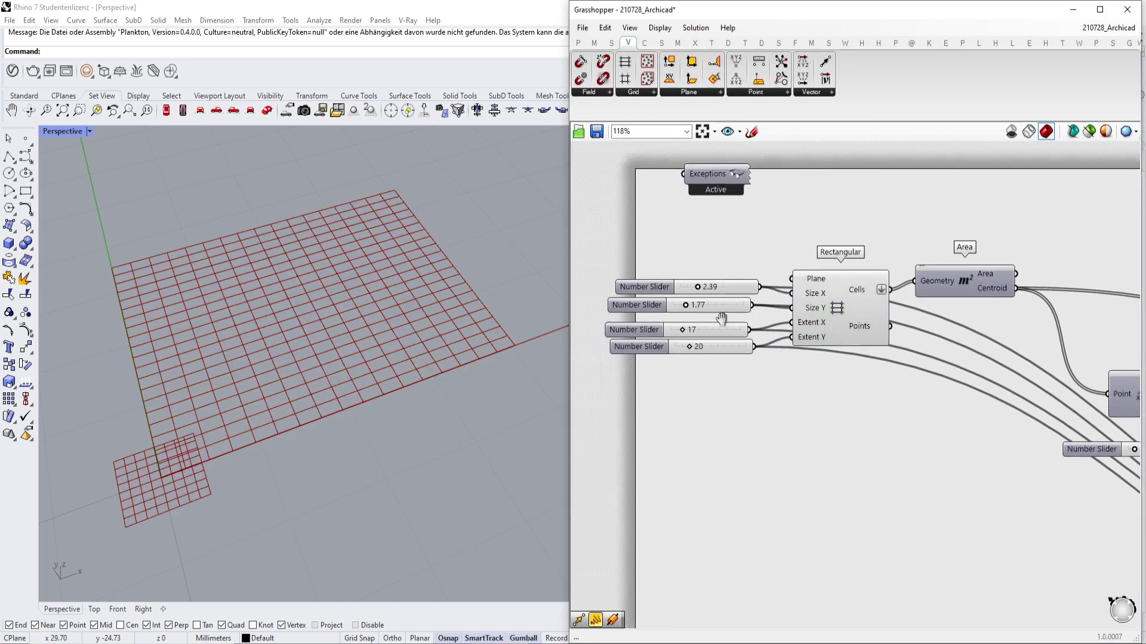
{"action": "scroll", "coordinate": [727, 313], "scroll_direction": "up", "scroll_amount": 2}
{"action": "left_click_drag", "start_coordinate": [709, 273], "coordinate": [694, 335]}
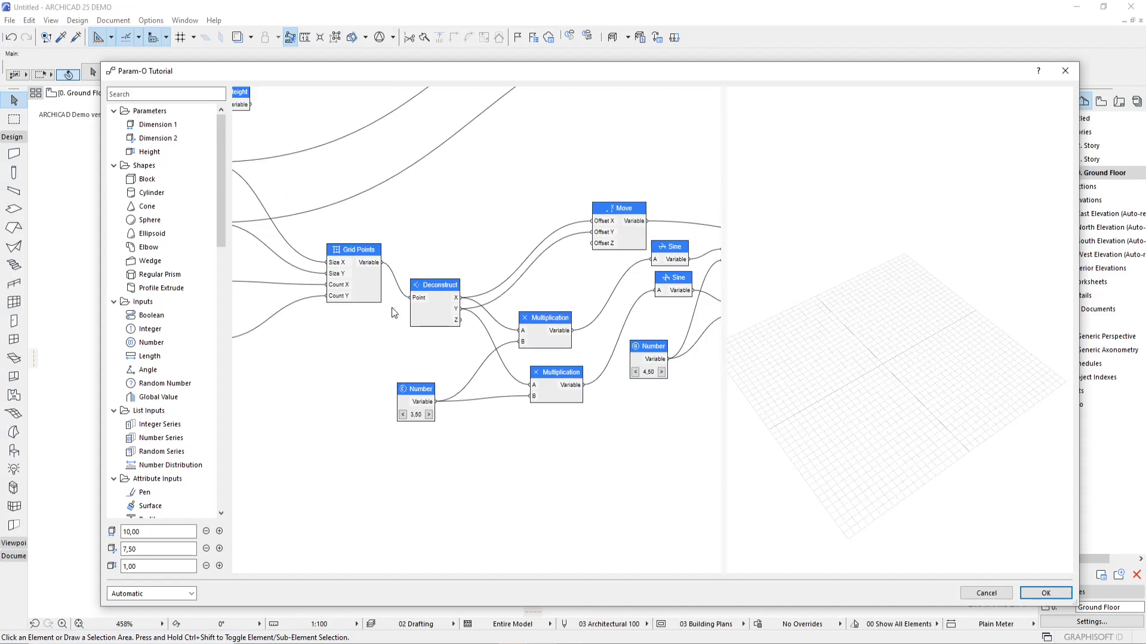
Switch to Archicad and turn the Boolean for the Difference shape's visibility back on to show the slab.
{"action": "right_click", "coordinate": [382, 307]}
{"action": "right_click", "coordinate": [483, 222]}
{"action": "left_click", "coordinate": [457, 188]}
{"action": "scroll", "coordinate": [460, 199], "scroll_direction": "down", "scroll_amount": 3}
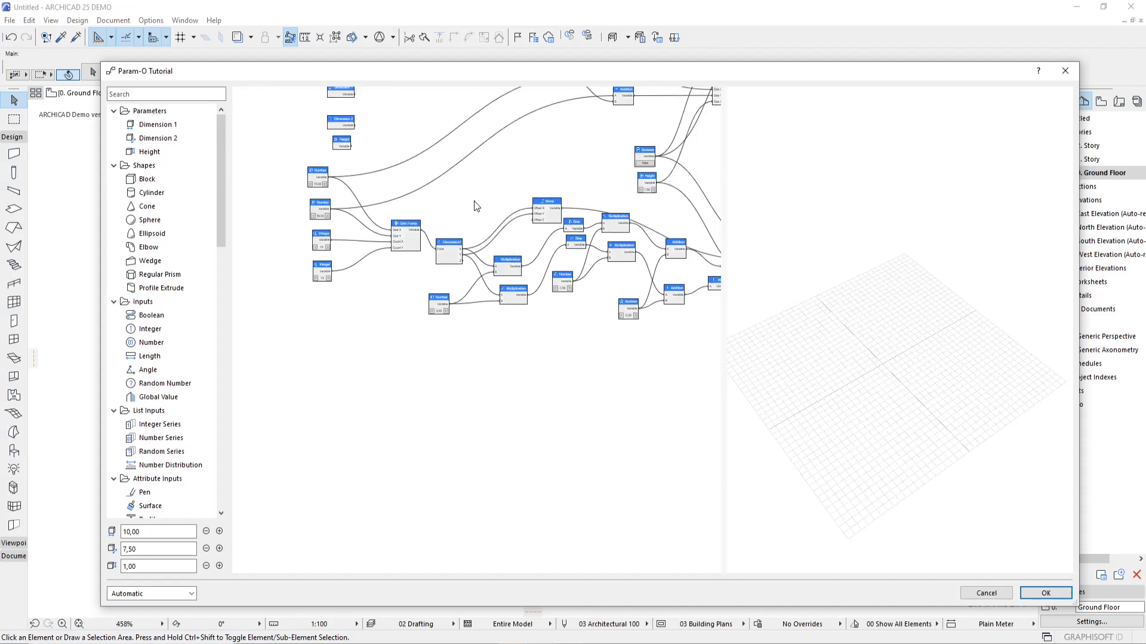
{"action": "scroll", "coordinate": [551, 260], "scroll_direction": "up", "scroll_amount": 5}
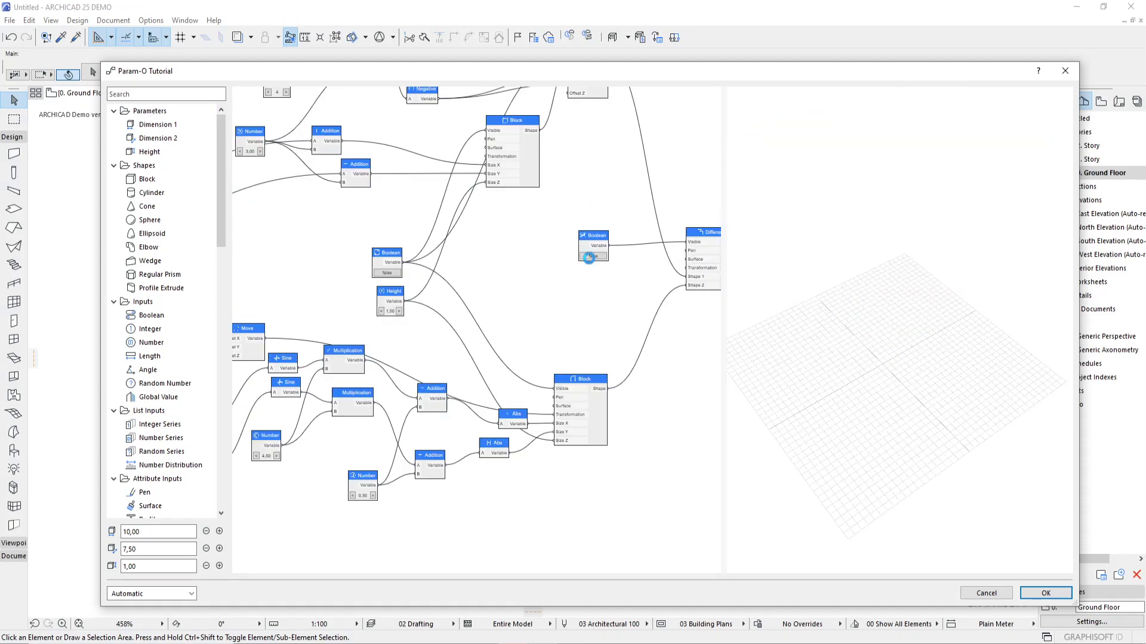
{"action": "scroll", "coordinate": [516, 301], "scroll_direction": "down", "scroll_amount": 2}
{"action": "middle_click_drag", "start_coordinate": [509, 302], "coordinate": [626, 295]}
{"action": "middle_click_drag", "start_coordinate": [351, 322], "coordinate": [560, 335]}
{"action": "scroll", "coordinate": [432, 332], "scroll_direction": "up", "scroll_amount": 2}
{"action": "scroll", "coordinate": [433, 336], "scroll_direction": "up", "scroll_amount": 3}
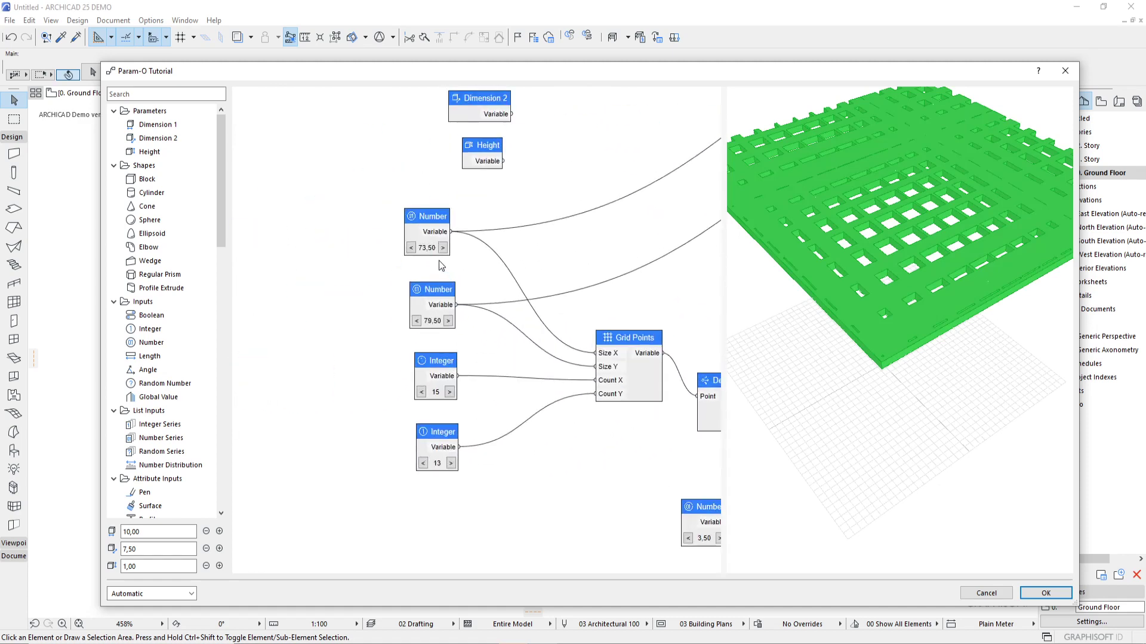
Set the Number node feeding Size Y of Grid Points to 71,50.
{"action": "left_click", "coordinate": [448, 321]}
{"action": "left_click", "coordinate": [447, 321]}
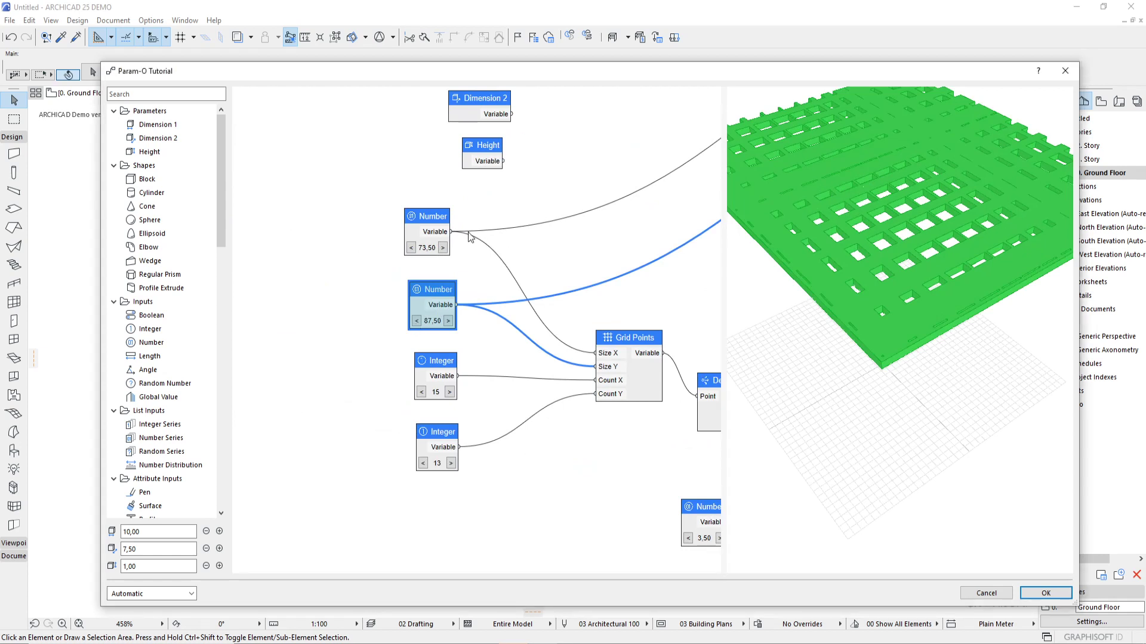
{"action": "left_click", "coordinate": [417, 321]}
{"action": "left_click", "coordinate": [417, 321]}
{"action": "left_click", "coordinate": [417, 321]}
{"action": "left_click", "coordinate": [417, 321]}
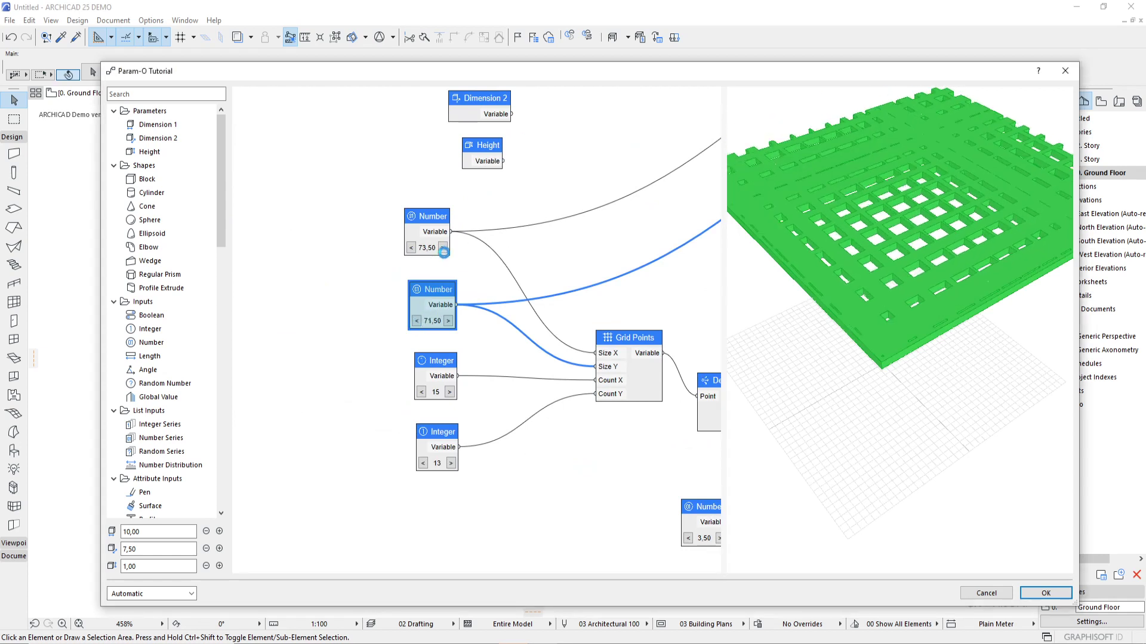
Set the Number node feeding Size X of Grid Points to 61,50.
{"action": "left_click", "coordinate": [411, 248]}
{"action": "left_click", "coordinate": [411, 249]}
{"action": "left_click", "coordinate": [411, 248]}
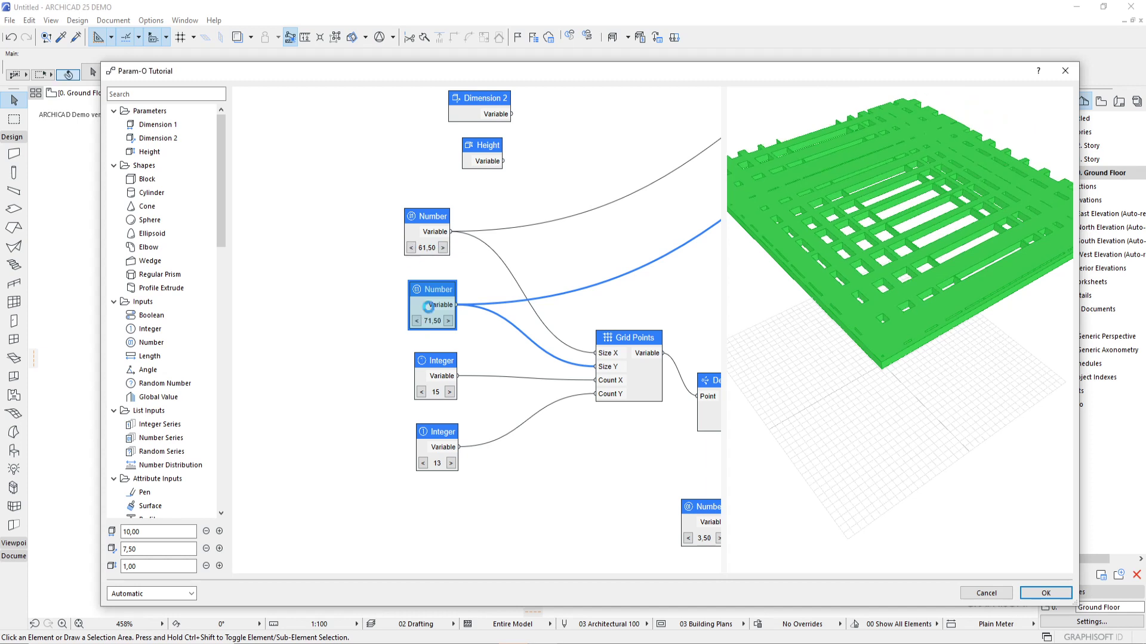
Set the Integer feeding Count X of Grid Points to 14 and reduce the Integer feeding Count Y by two steps.
{"action": "left_click", "coordinate": [450, 392]}
{"action": "left_click", "coordinate": [421, 392]}
{"action": "left_click", "coordinate": [421, 392]}
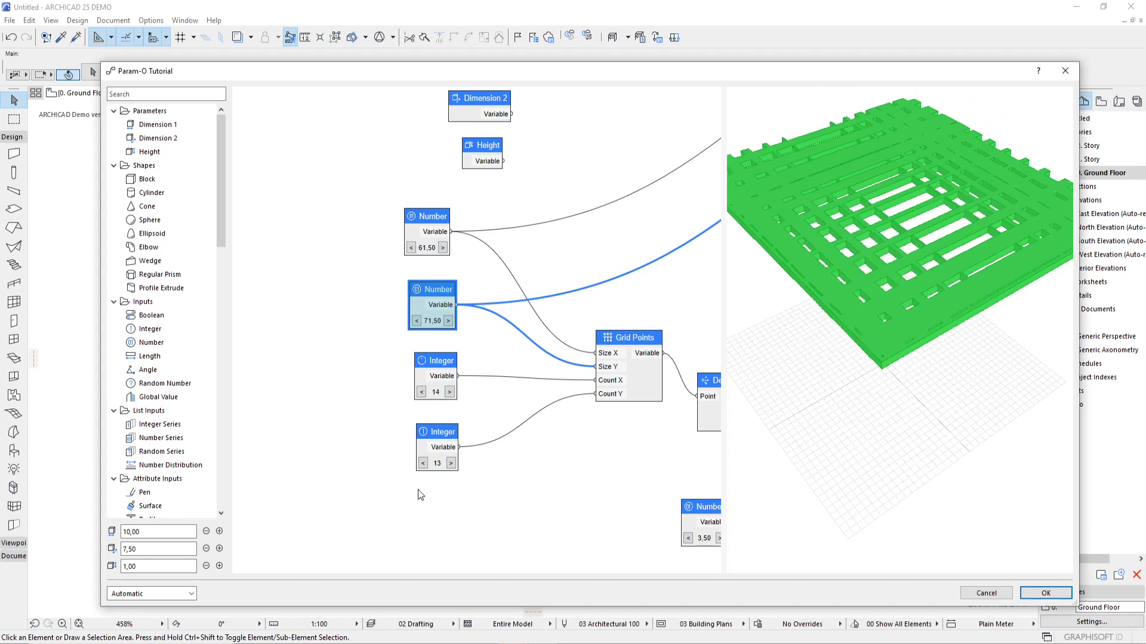
{"action": "left_click", "coordinate": [422, 464]}
{"action": "left_click", "coordinate": [422, 464]}
Nudge the upper Multiplication node and the 3,50 Number node upward to tidy the wiring beside Deconstruct.
{"action": "scroll", "coordinate": [411, 374], "scroll_direction": "down", "scroll_amount": 3}
{"action": "middle_click_drag", "start_coordinate": [630, 435], "coordinate": [439, 345]}
{"action": "scroll", "coordinate": [440, 350], "scroll_direction": "up", "scroll_amount": 4}
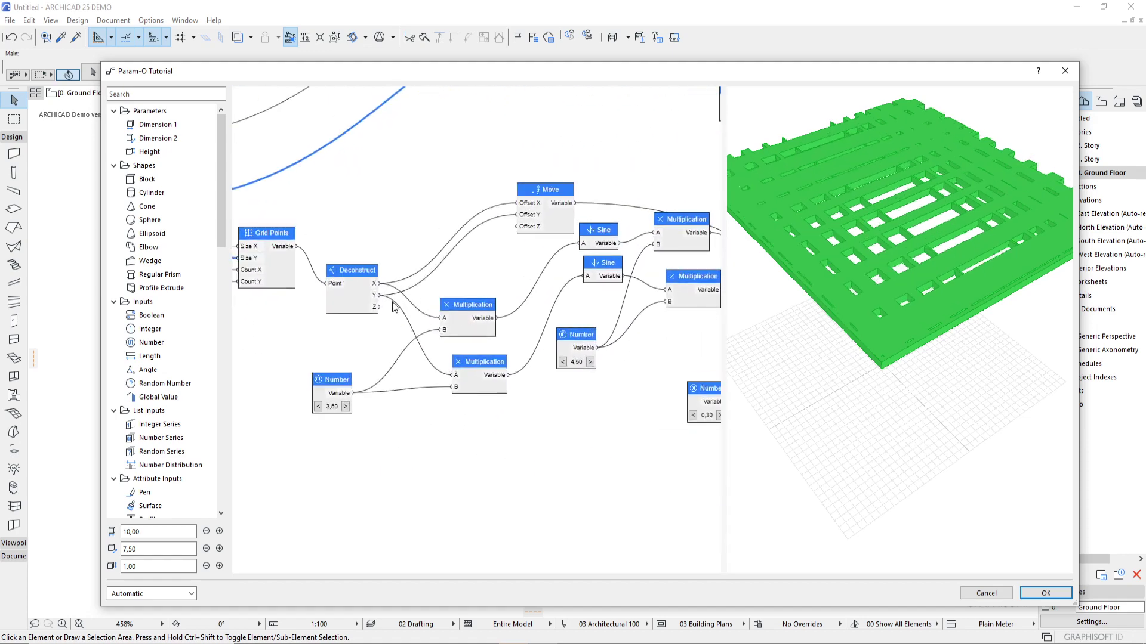
{"action": "scroll", "coordinate": [389, 302], "scroll_direction": "up", "scroll_amount": 3}
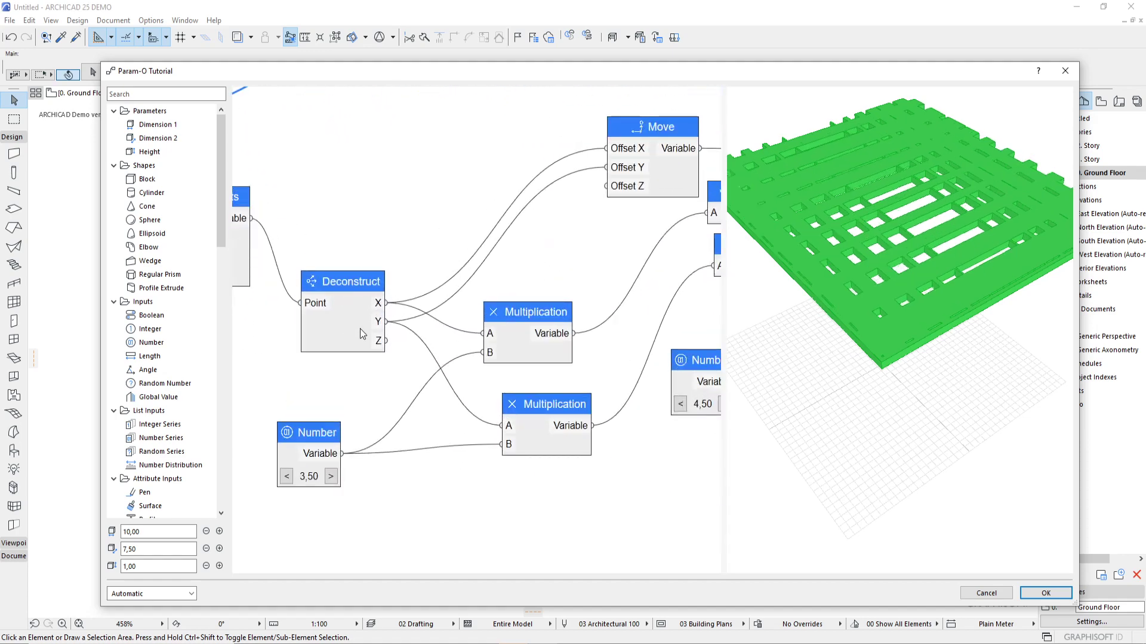
{"action": "left_click_drag", "start_coordinate": [552, 310], "coordinate": [545, 286]}
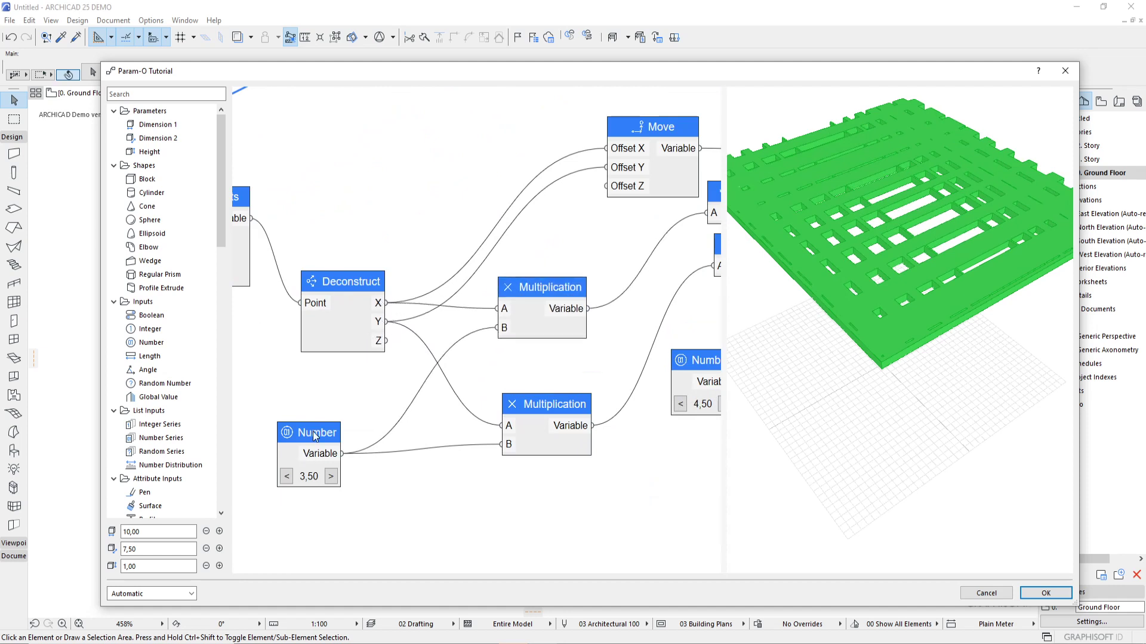
{"action": "left_click_drag", "start_coordinate": [314, 434], "coordinate": [319, 418]}
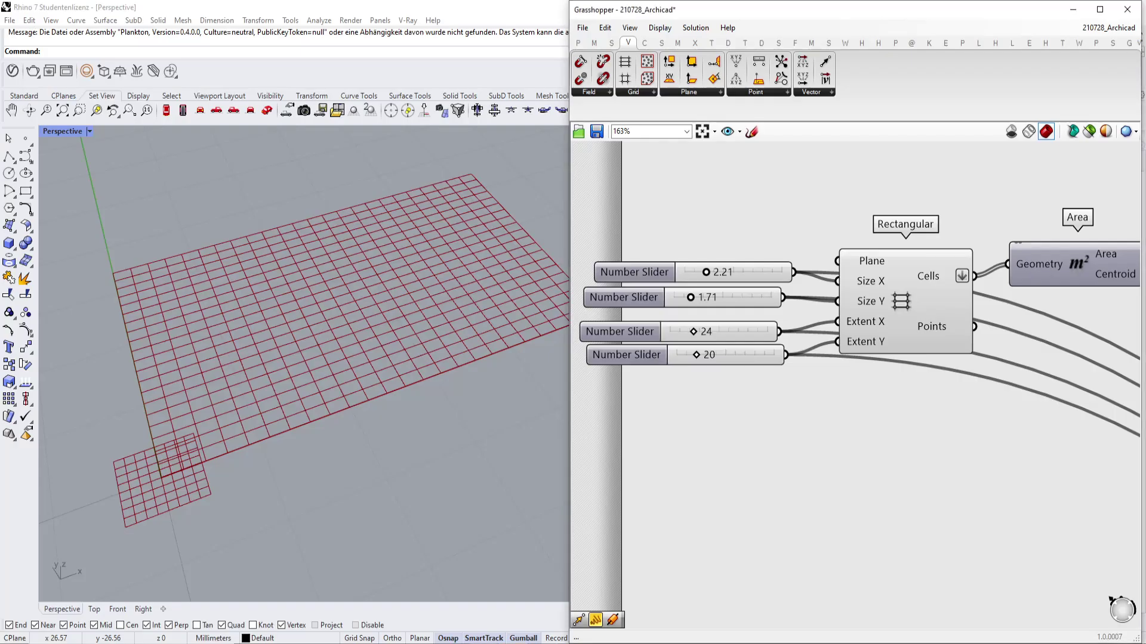
Switch to Grasshopper, examine the Area component after the grid, and disable the Rectangular grid's preview.
{"action": "scroll", "coordinate": [820, 425], "scroll_direction": "down", "scroll_amount": 2}
{"action": "middle_click", "coordinate": [883, 411]}
{"action": "right_click_drag", "start_coordinate": [922, 253], "coordinate": [755, 162]}
{"action": "scroll", "coordinate": [859, 271], "scroll_direction": "up", "scroll_amount": 4}
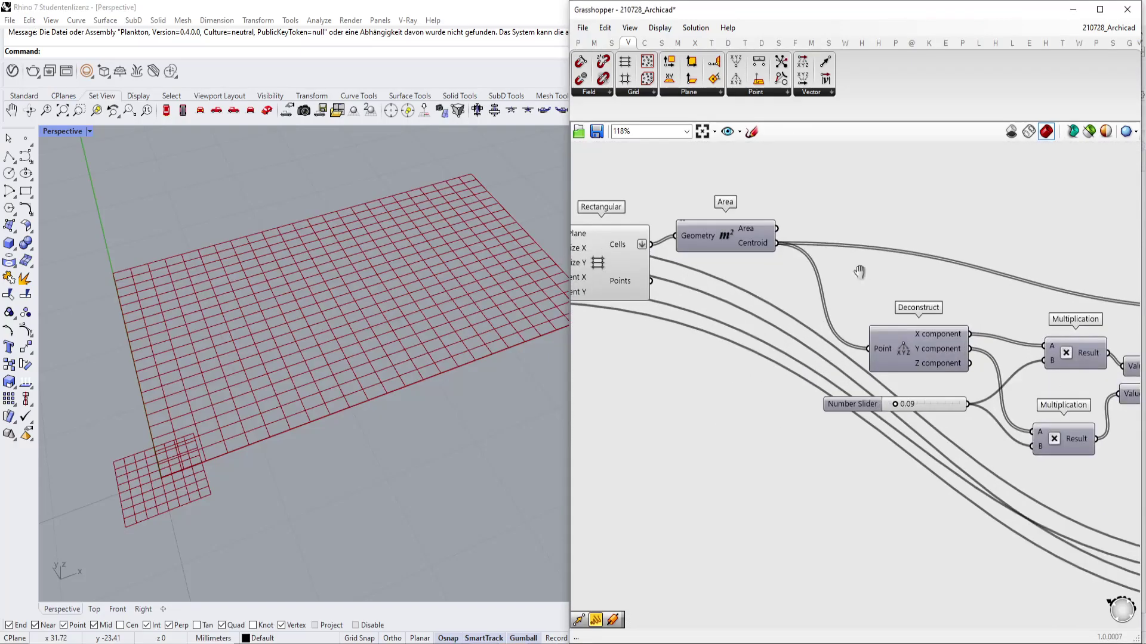
{"action": "left_click", "coordinate": [732, 236]}
{"action": "right_click_drag", "start_coordinate": [737, 243], "coordinate": [823, 250]}
{"action": "left_click", "coordinate": [797, 274]}
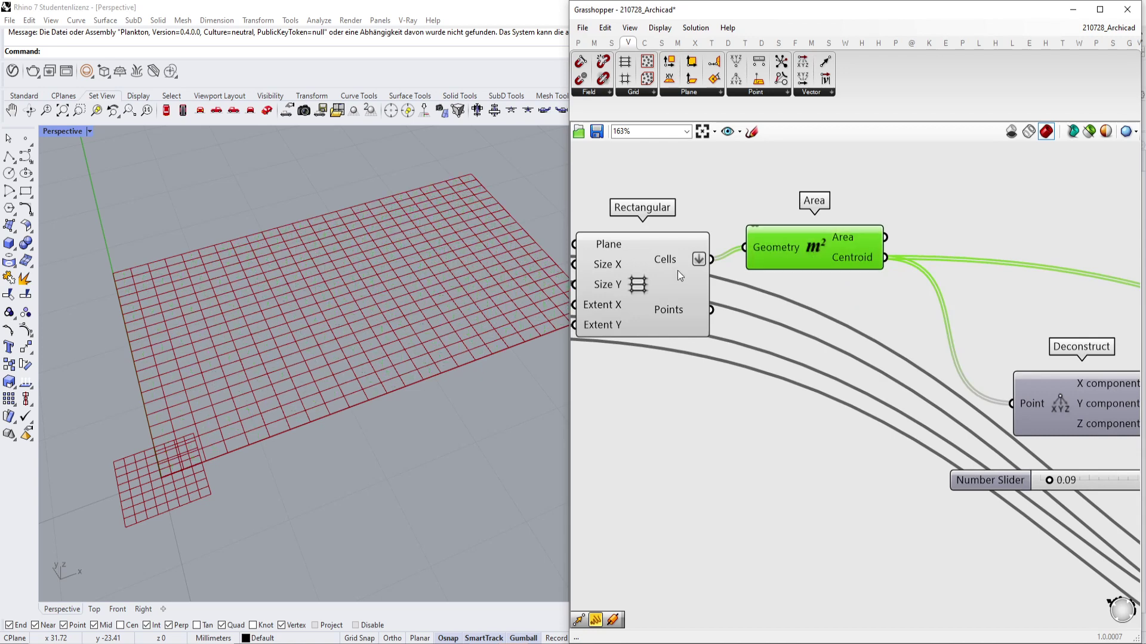
{"action": "left_click", "coordinate": [657, 284]}
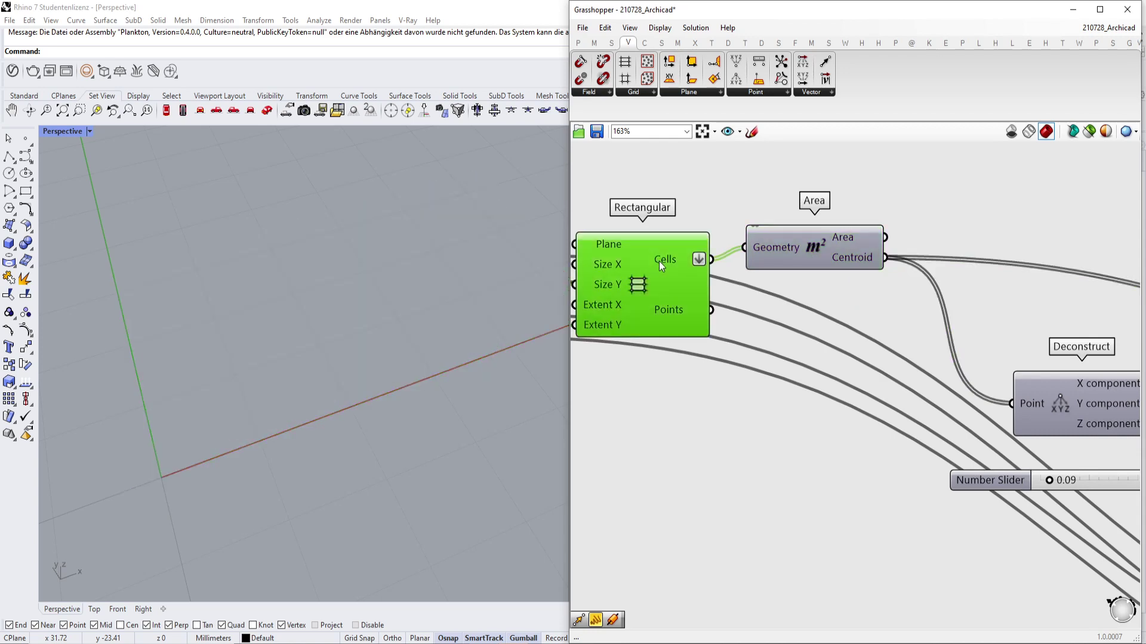
{"action": "scroll", "coordinate": [859, 268], "scroll_direction": "down", "scroll_amount": 3}
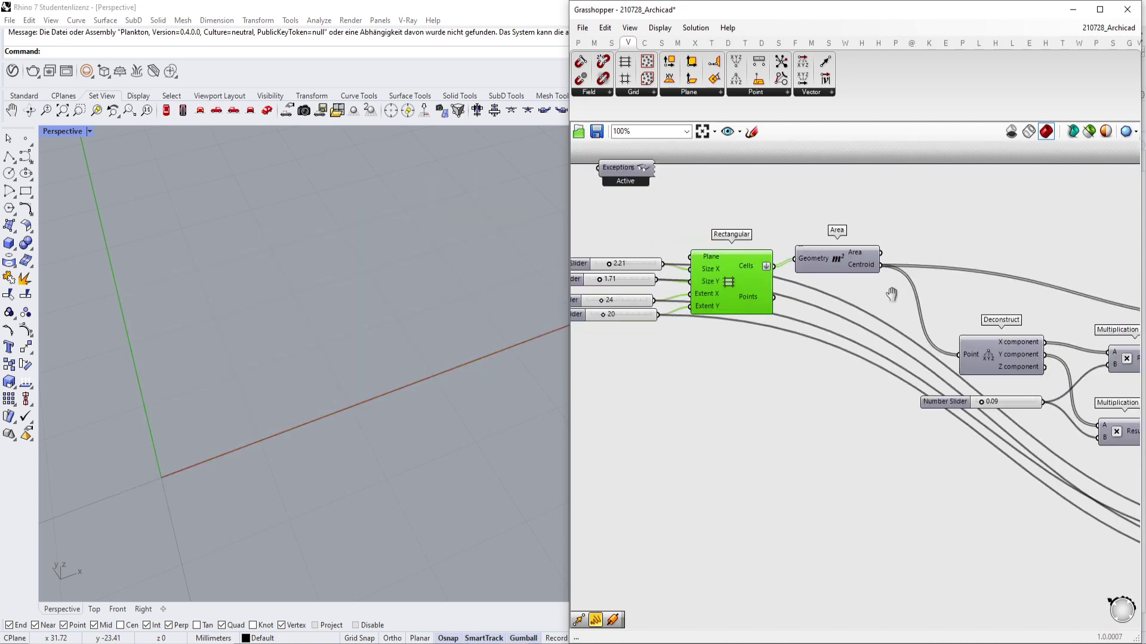
Examine how the Deconstruct component and its Number Slider feed the two Multiplication components.
{"action": "scroll", "coordinate": [870, 285], "scroll_direction": "up", "scroll_amount": 3}
{"action": "left_click", "coordinate": [831, 299]}
{"action": "right_click_drag", "start_coordinate": [831, 299], "coordinate": [778, 337]}
{"action": "mouse_move", "coordinate": [776, 332]}
{"action": "right_click_drag", "start_coordinate": [912, 375], "coordinate": [821, 328]}
{"action": "scroll", "coordinate": [821, 328], "scroll_direction": "down", "scroll_amount": 1}
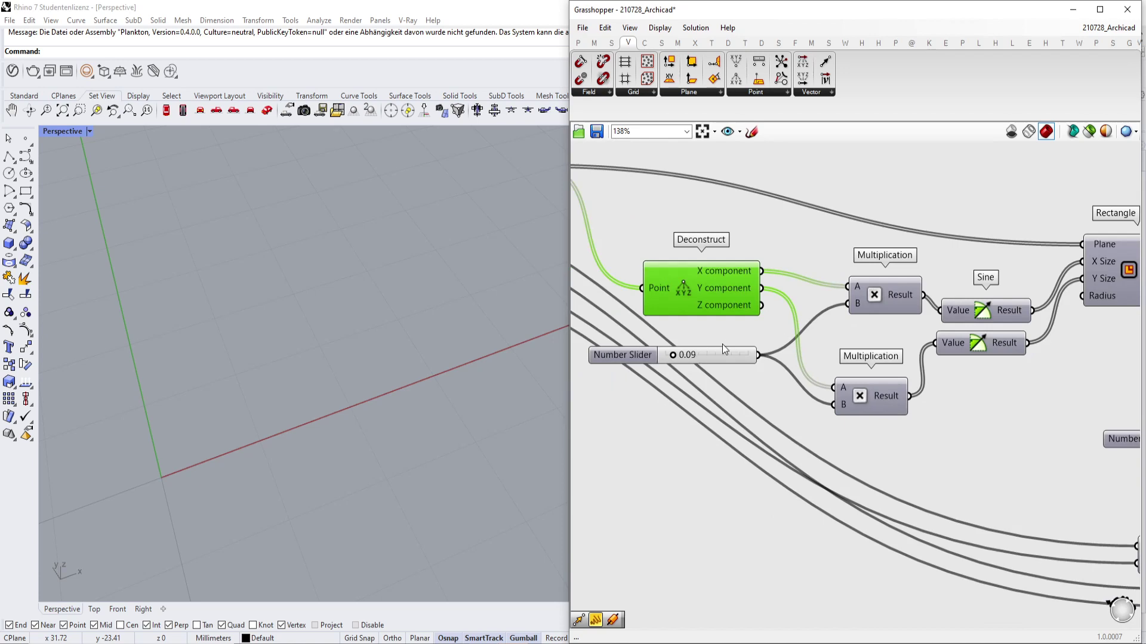
{"action": "mouse_move", "coordinate": [674, 355]}
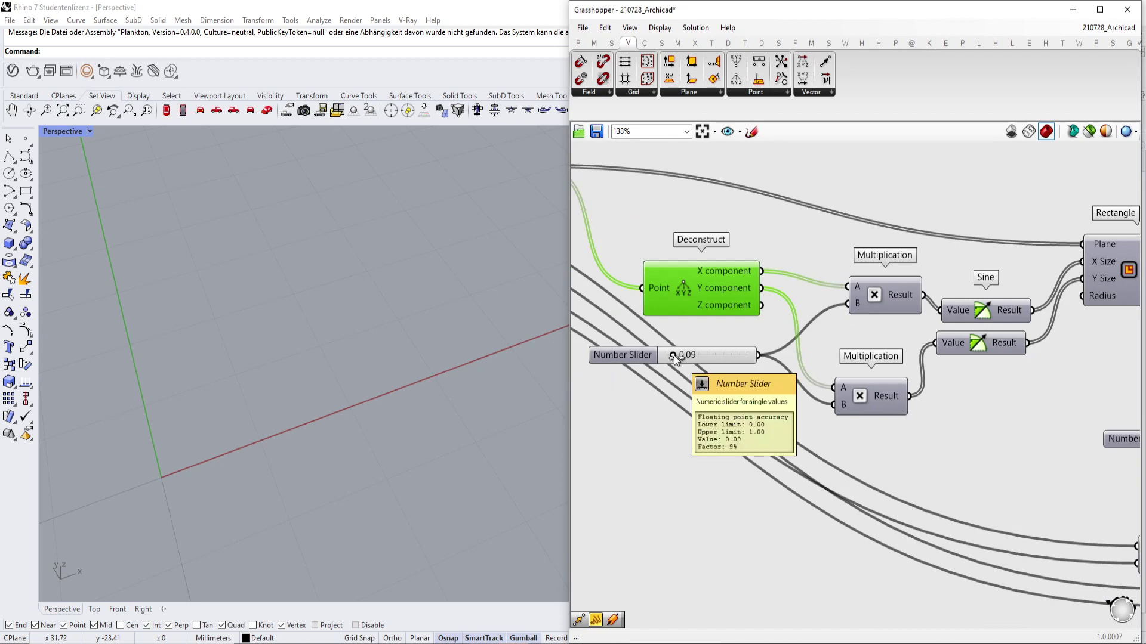
Show the preview of the perforated outline and slightly increase the Number Slider feeding both Multiplication components.
{"action": "scroll", "coordinate": [803, 339], "scroll_direction": "down", "scroll_amount": 3}
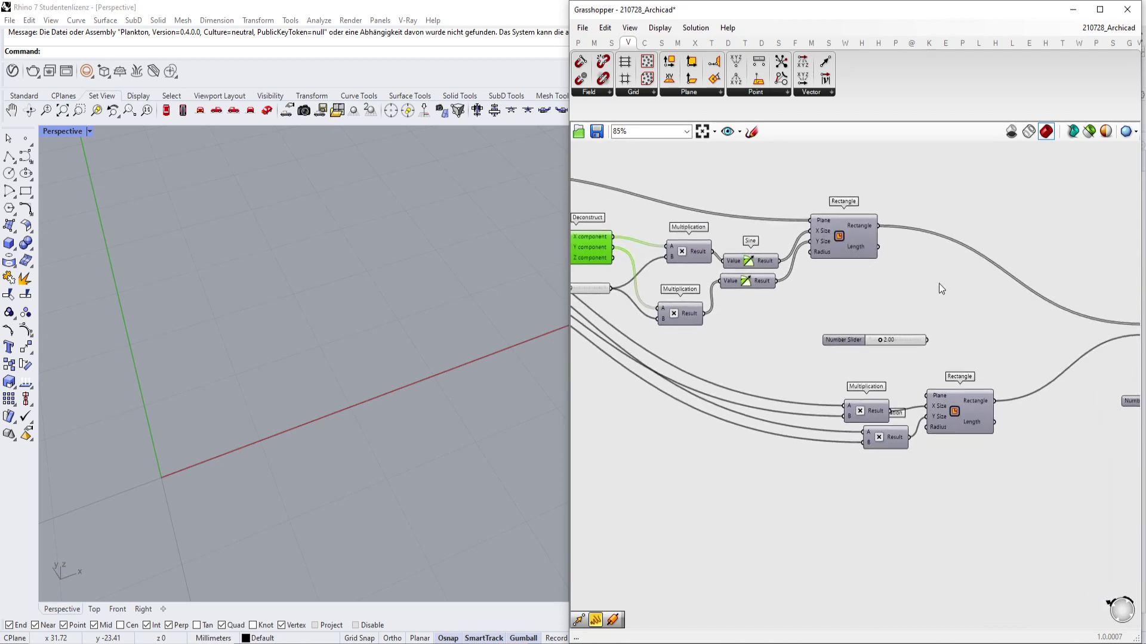
{"action": "left_click", "coordinate": [1045, 320]}
{"action": "scroll", "coordinate": [755, 341], "scroll_direction": "up", "scroll_amount": 6}
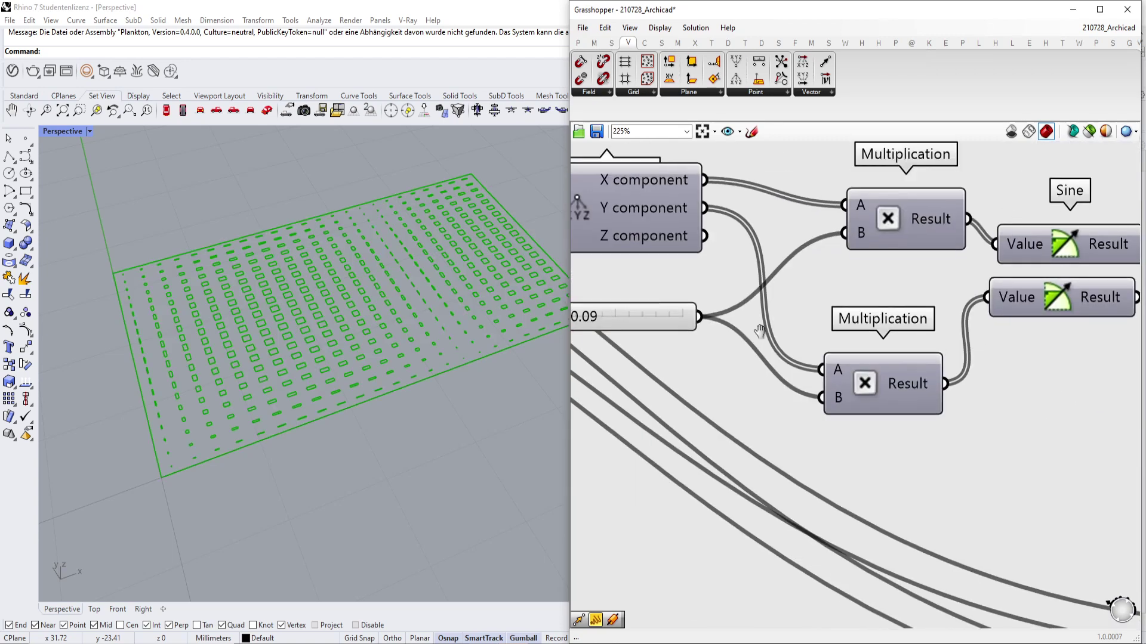
{"action": "right_click_drag", "start_coordinate": [790, 334], "coordinate": [873, 337]}
{"action": "left_click_drag", "start_coordinate": [666, 324], "coordinate": [678, 323]}
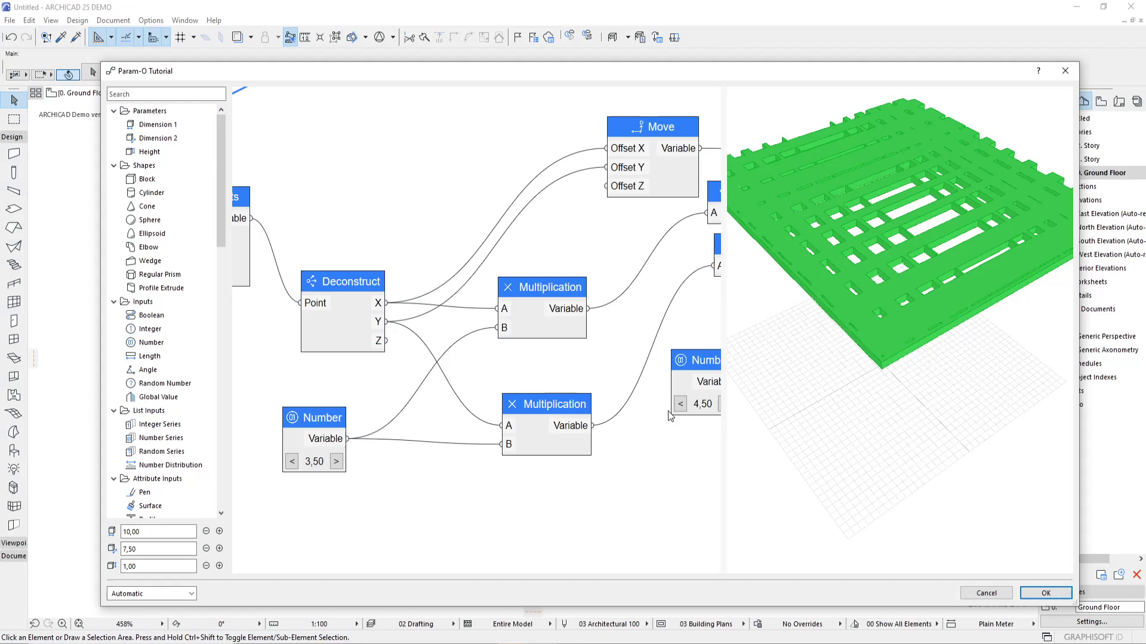
Switch to Archicad and set the Number node feeding both Multiplication nodes to 3,00.
{"action": "scroll", "coordinate": [430, 449], "scroll_direction": "down", "scroll_amount": 3}
{"action": "scroll", "coordinate": [431, 448], "scroll_direction": "up", "scroll_amount": 3}
{"action": "left_click", "coordinate": [429, 439]}
{"action": "left_click", "coordinate": [429, 440]}
{"action": "left_click", "coordinate": [430, 439]}
{"action": "left_click", "coordinate": [429, 439]}
{"action": "left_click", "coordinate": [429, 439]}
{"action": "left_click", "coordinate": [394, 440]}
{"action": "left_click", "coordinate": [394, 439]}
{"action": "left_click", "coordinate": [393, 439]}
{"action": "left_click", "coordinate": [394, 439]}
{"action": "left_click", "coordinate": [394, 440]}
{"action": "left_click", "coordinate": [393, 439]}
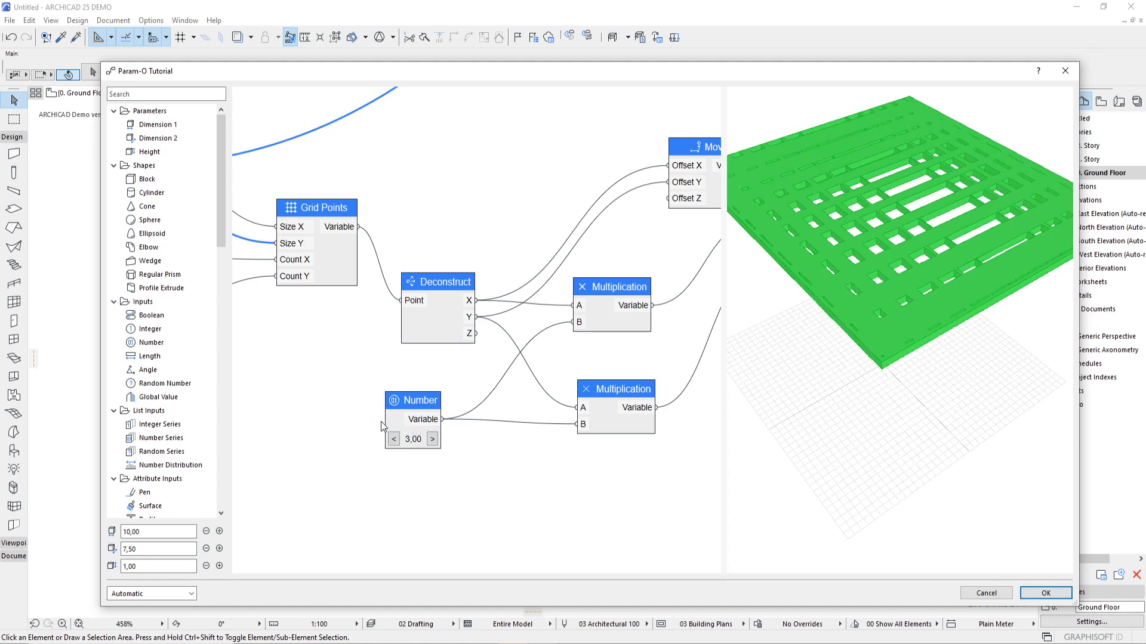
Set the step of the Number node feeding the first two Multiplication nodes to 0,05 in its node settings.
{"action": "scroll", "coordinate": [416, 406], "scroll_direction": "up", "scroll_amount": 2}
{"action": "left_click", "coordinate": [408, 407]}
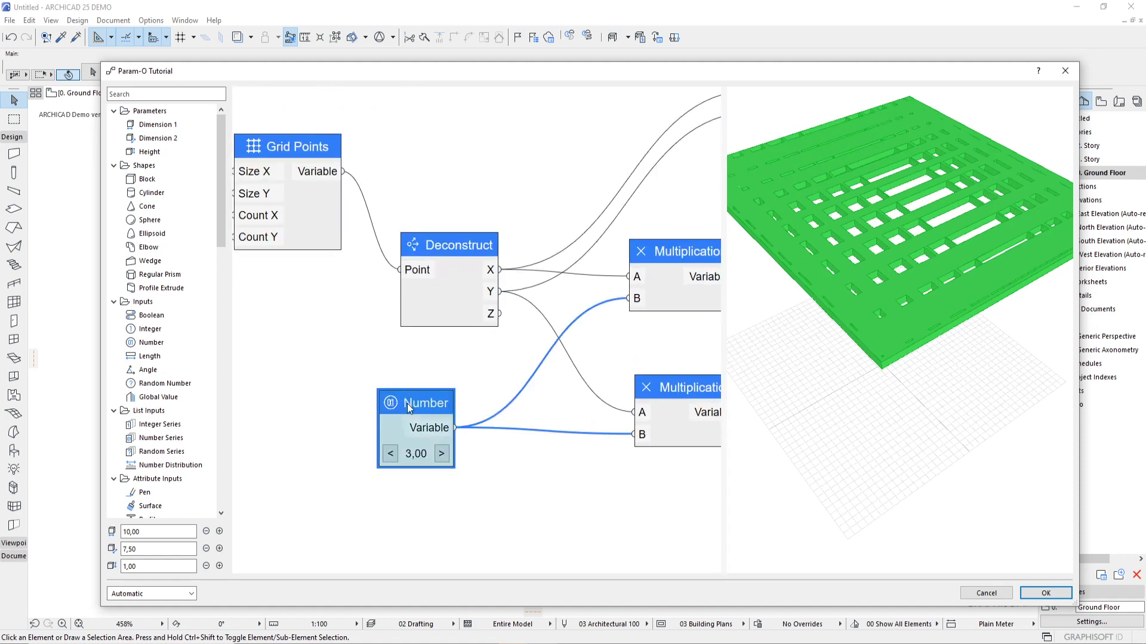
{"action": "double_click", "coordinate": [408, 407]}
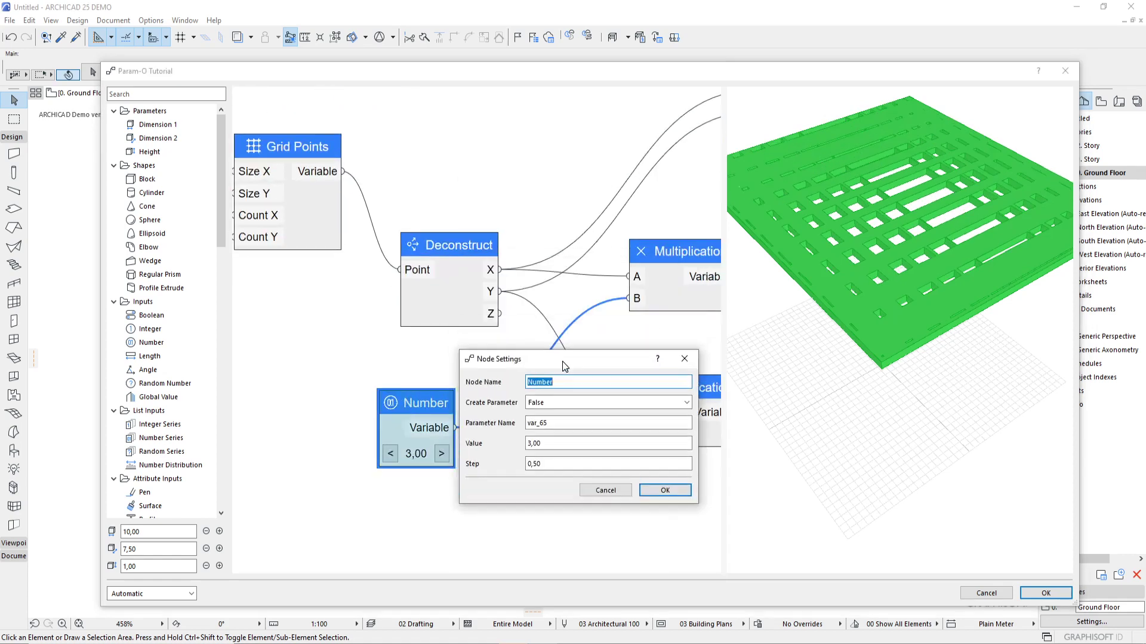
{"action": "left_click_drag", "start_coordinate": [562, 360], "coordinate": [493, 292]}
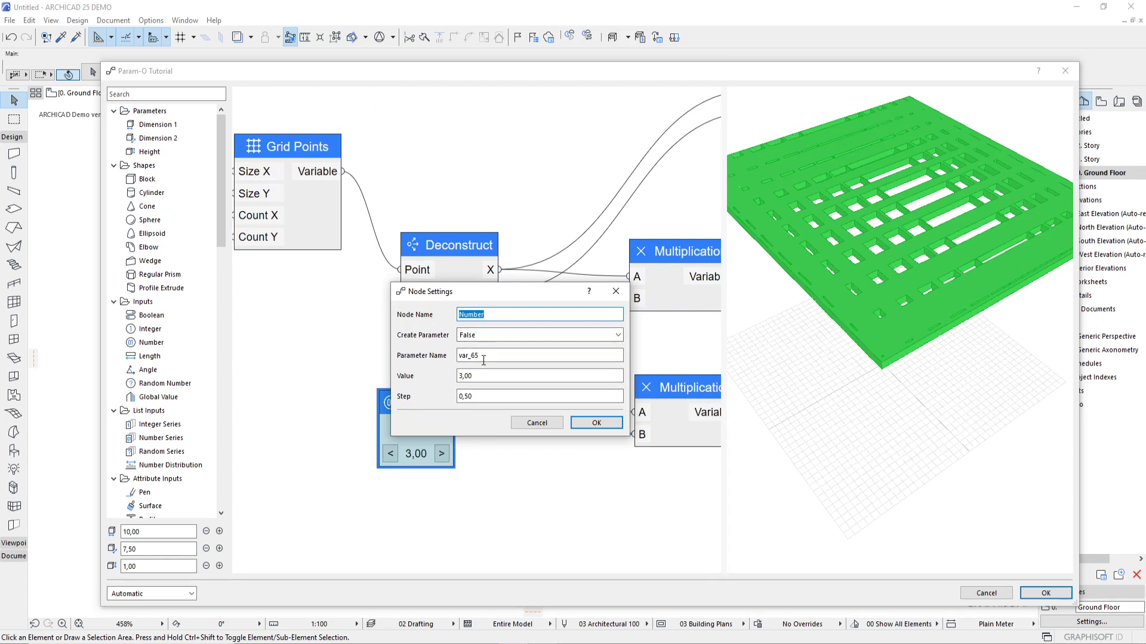
{"action": "double_click", "coordinate": [465, 396]}
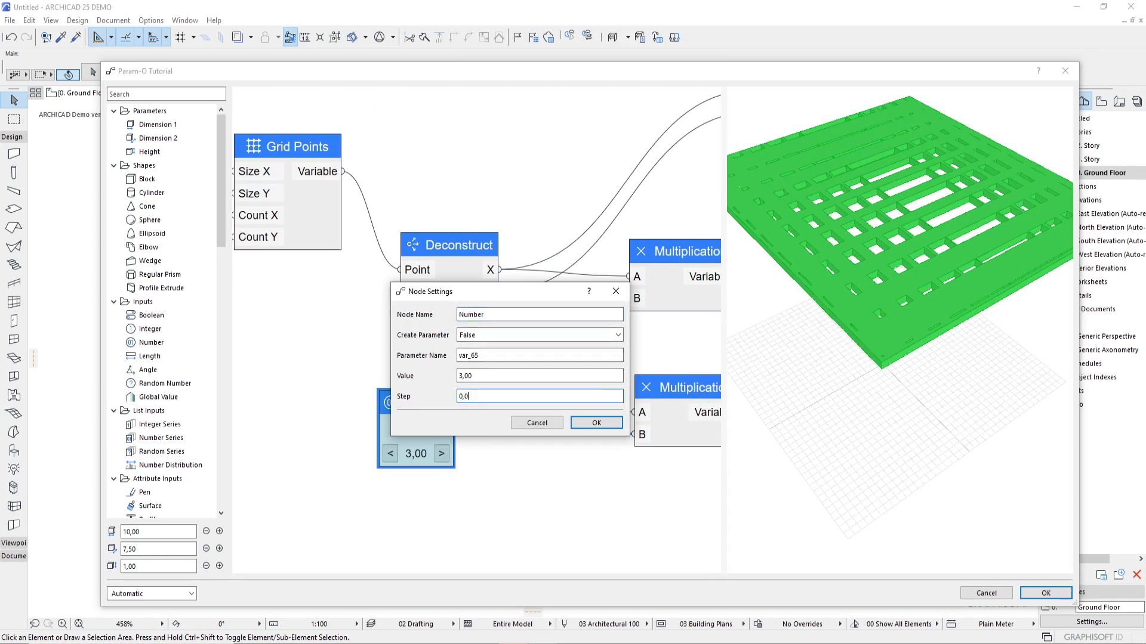
{"action": "left_click", "coordinate": [596, 423]}
Try finer values around 3,00 on the Number node after Deconstruct, and set its value to 5,00.
{"action": "left_click", "coordinate": [440, 454]}
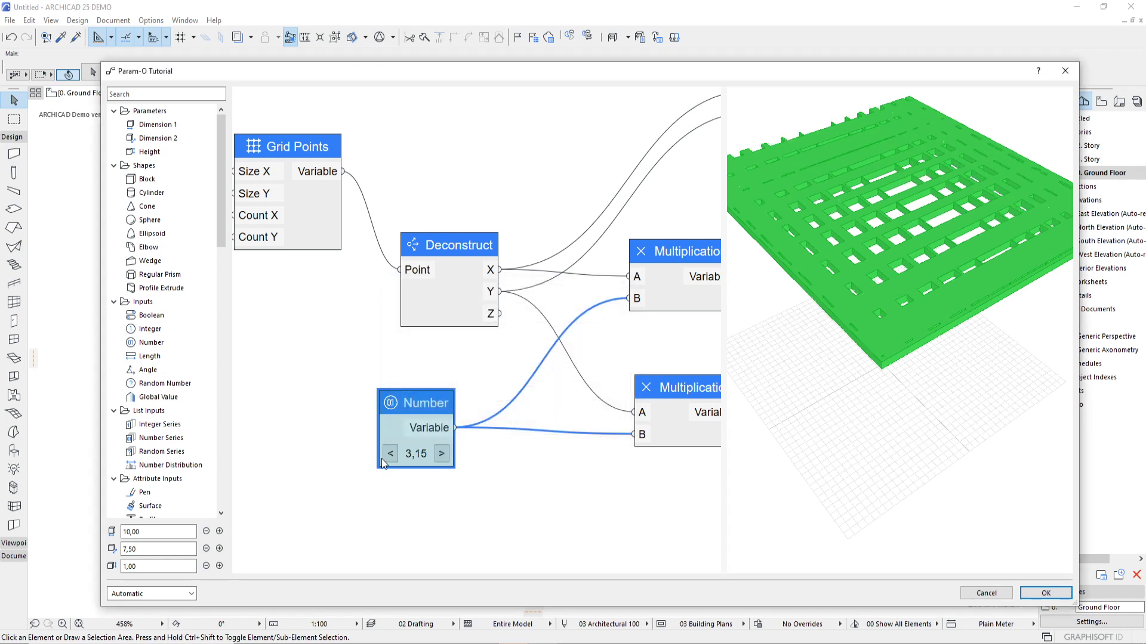
{"action": "left_click", "coordinate": [390, 455]}
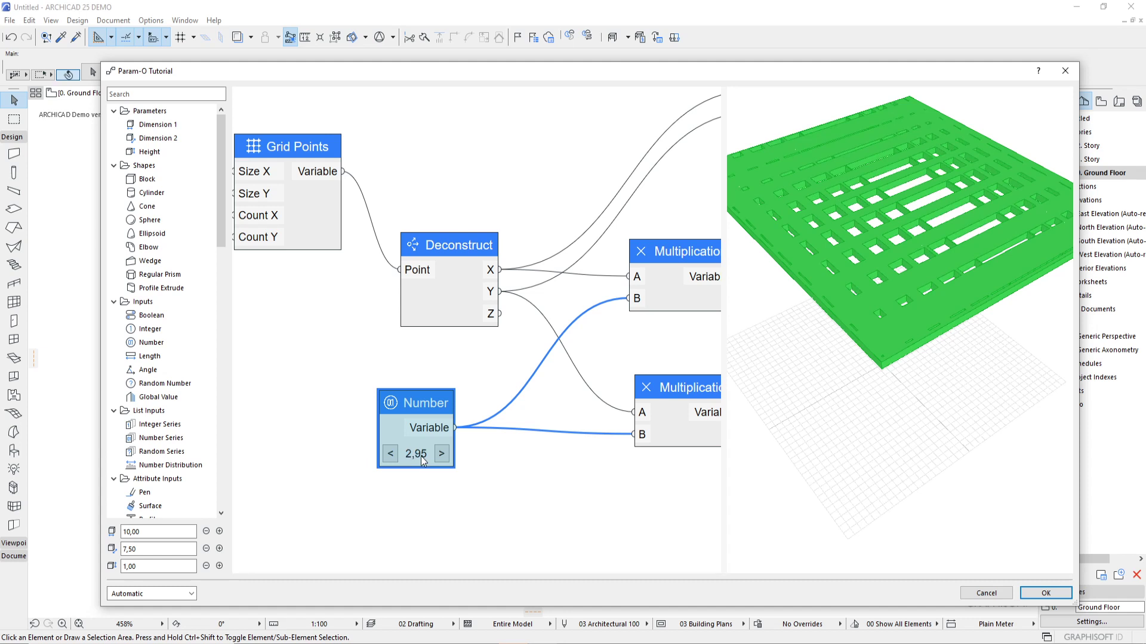
{"action": "double_click", "coordinate": [422, 456]}
{"action": "key", "text": "Tab"}
{"action": "key", "text": "Tab"}
{"action": "key", "text": "Tab"}
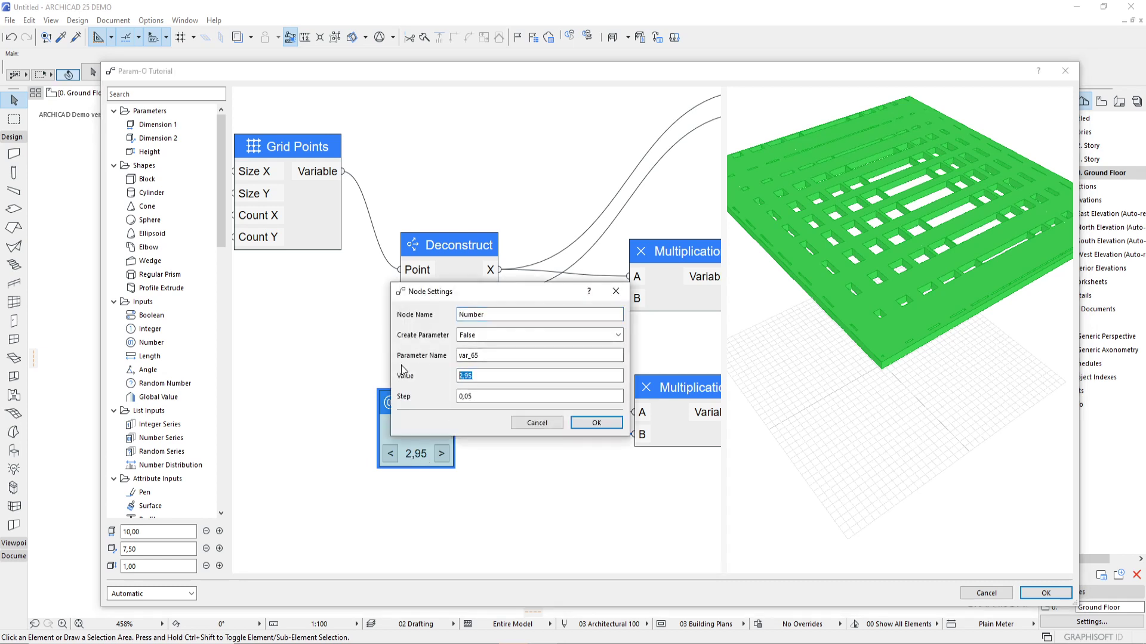
{"action": "type", "text": "5"}
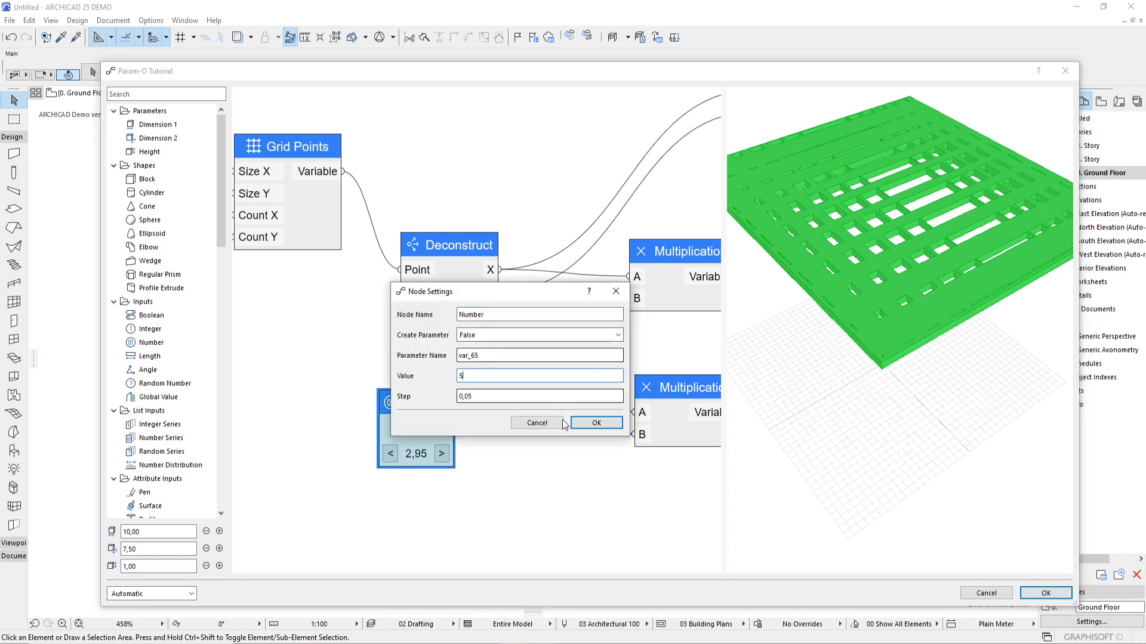
{"action": "left_click", "coordinate": [575, 424]}
Switch to Grasshopper, review the accuracy and domain settings of the Number Slider below Deconstruct, and lower the slider to 0.07.
{"action": "key", "text": "alt+Tab"}
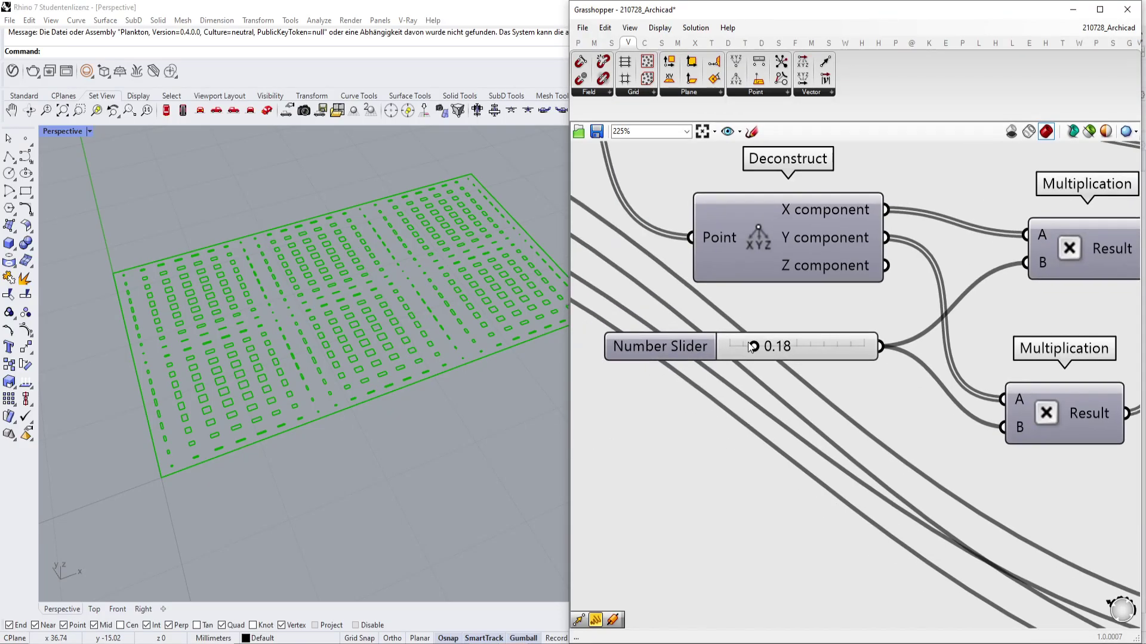
{"action": "mouse_move", "coordinate": [755, 344]}
{"action": "left_mouse_down"}
{"action": "mouse_move", "coordinate": [813, 344]}
{"action": "mouse_move", "coordinate": [754, 348]}
{"action": "left_mouse_up"}
{"action": "double_click", "coordinate": [662, 347]}
{"action": "left_click_drag", "start_coordinate": [638, 213], "coordinate": [689, 208]}
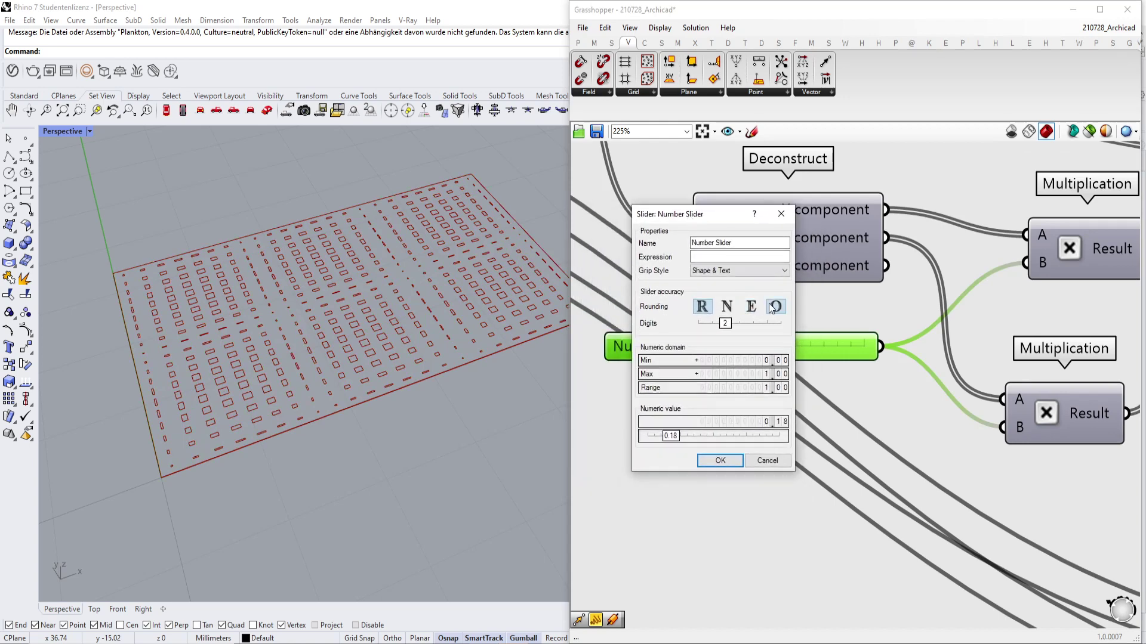
{"action": "left_click", "coordinate": [769, 376]}
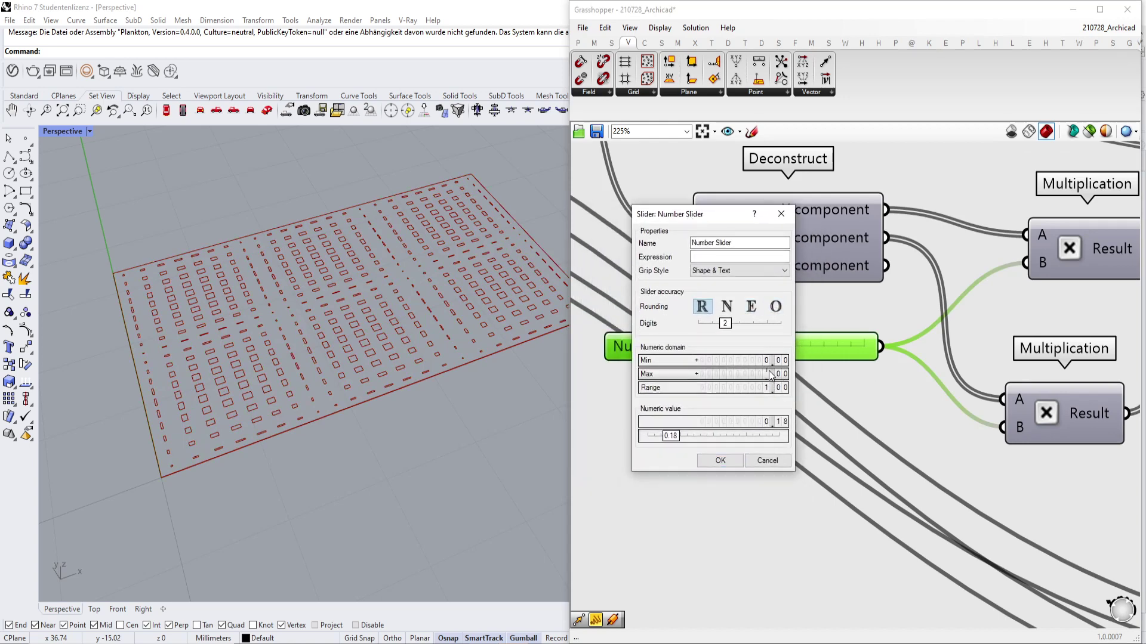
{"action": "left_click", "coordinate": [722, 461]}
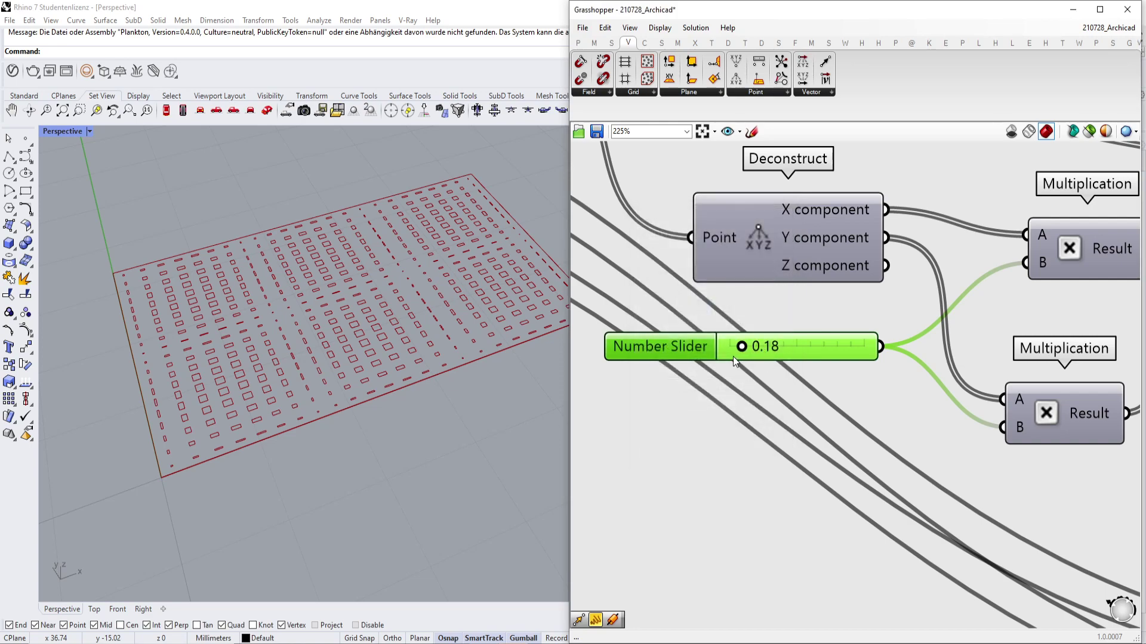
{"action": "left_click_drag", "start_coordinate": [735, 358], "coordinate": [728, 358]}
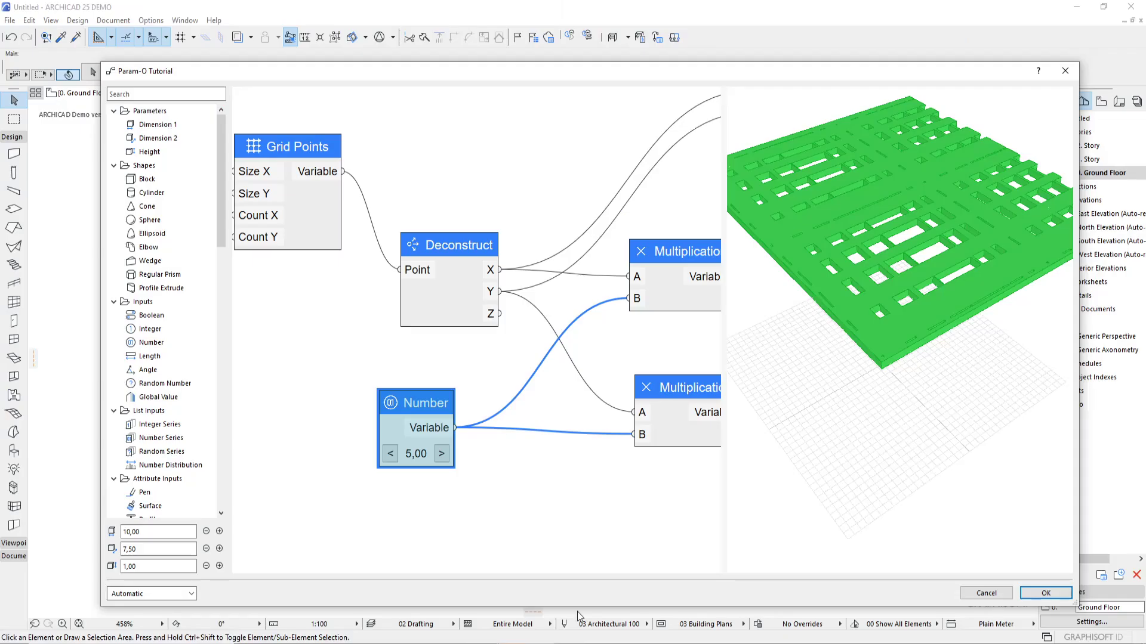
Switch to Archicad, try higher and lower values on the Number node multiplying the two Sine results, and set it to 4,00.
{"action": "scroll", "coordinate": [642, 348], "scroll_direction": "down", "scroll_amount": 5}
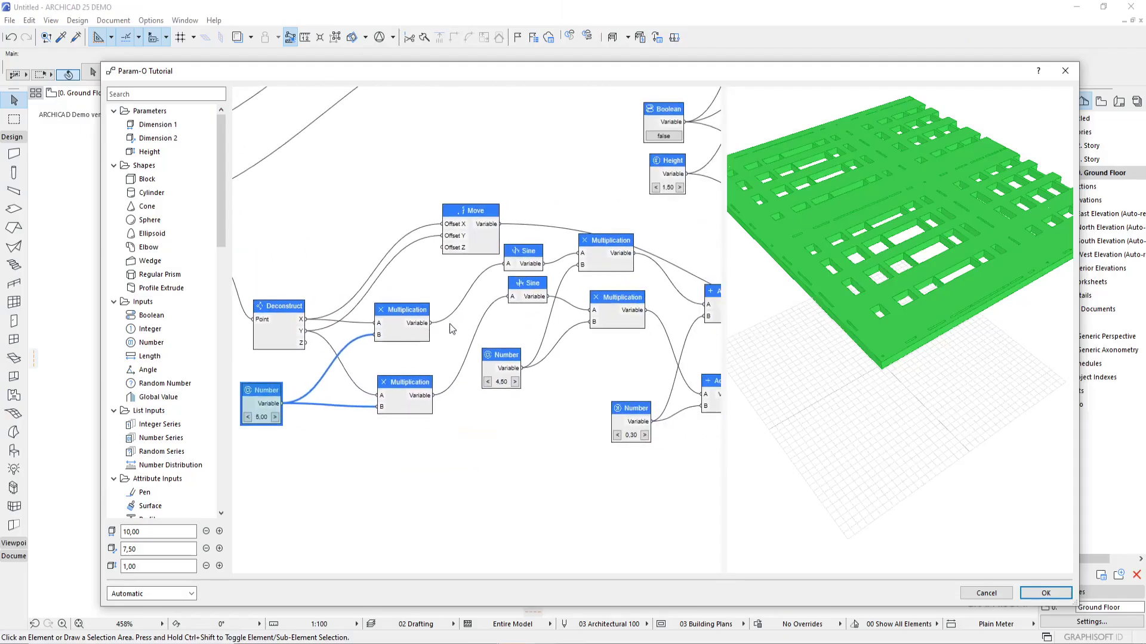
{"action": "middle_click_drag", "start_coordinate": [557, 328], "coordinate": [454, 318]}
{"action": "scroll", "coordinate": [455, 318], "scroll_direction": "up", "scroll_amount": 2}
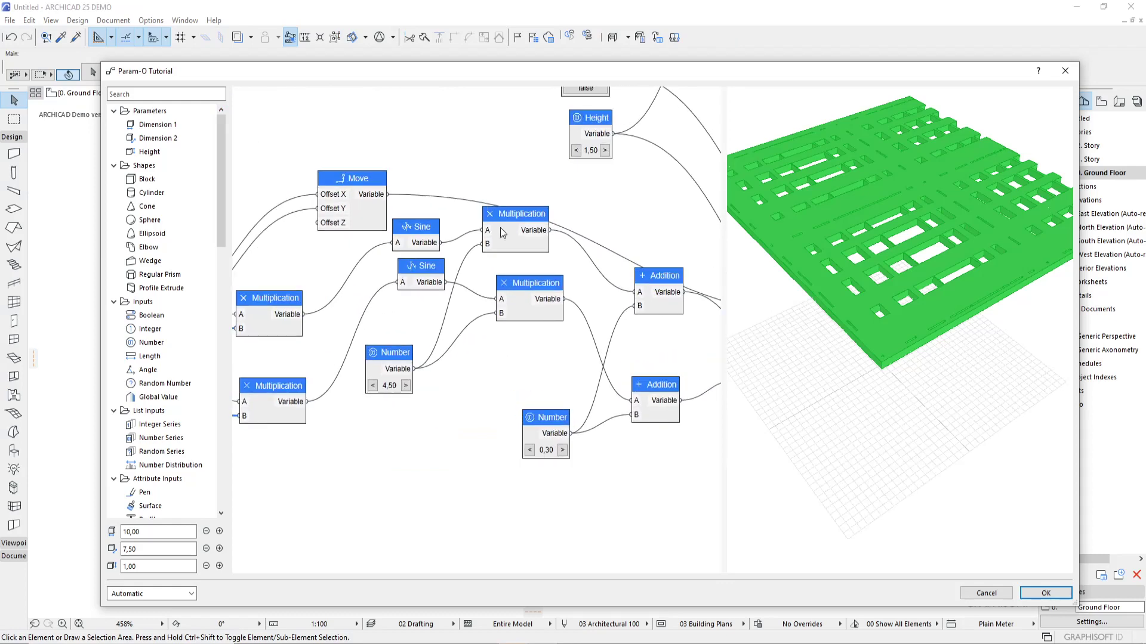
{"action": "scroll", "coordinate": [510, 229], "scroll_direction": "down", "scroll_amount": 1}
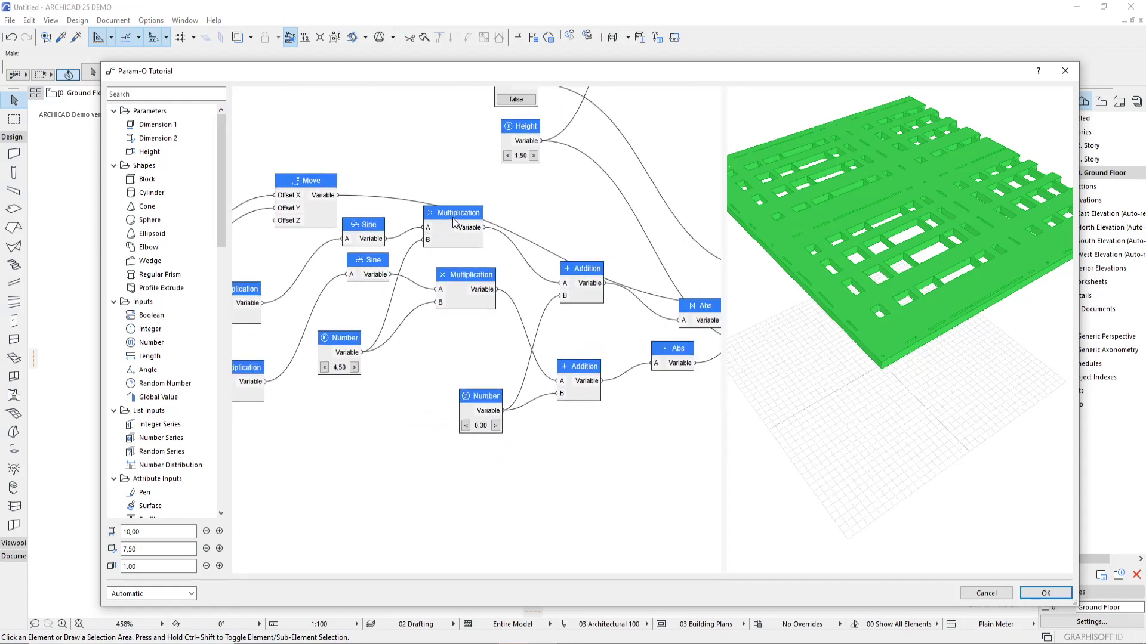
{"action": "scroll", "coordinate": [379, 274], "scroll_direction": "up", "scroll_amount": 1}
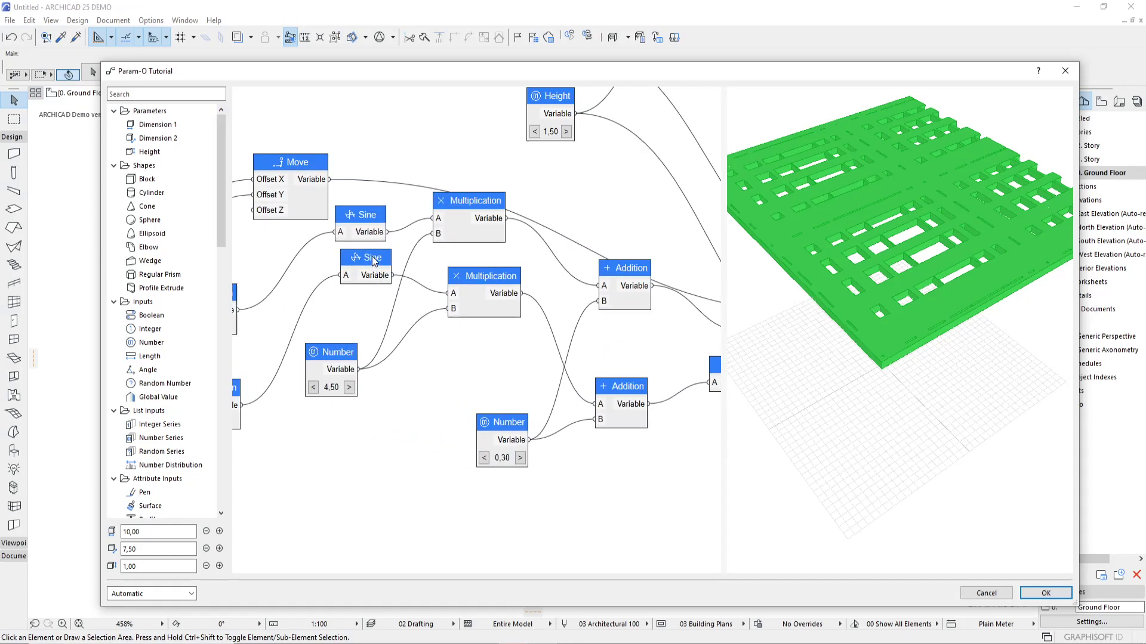
{"action": "left_click", "coordinate": [349, 387]}
{"action": "left_click", "coordinate": [349, 387]}
{"action": "left_click", "coordinate": [348, 387]}
{"action": "left_click", "coordinate": [310, 391]}
{"action": "left_click", "coordinate": [310, 392]}
{"action": "left_click", "coordinate": [312, 392]}
{"action": "left_click", "coordinate": [311, 391]}
{"action": "left_click", "coordinate": [312, 391]}
{"action": "left_click", "coordinate": [312, 391]}
{"action": "left_click", "coordinate": [312, 391]}
{"action": "left_click", "coordinate": [311, 391]}
{"action": "left_click", "coordinate": [311, 391]}
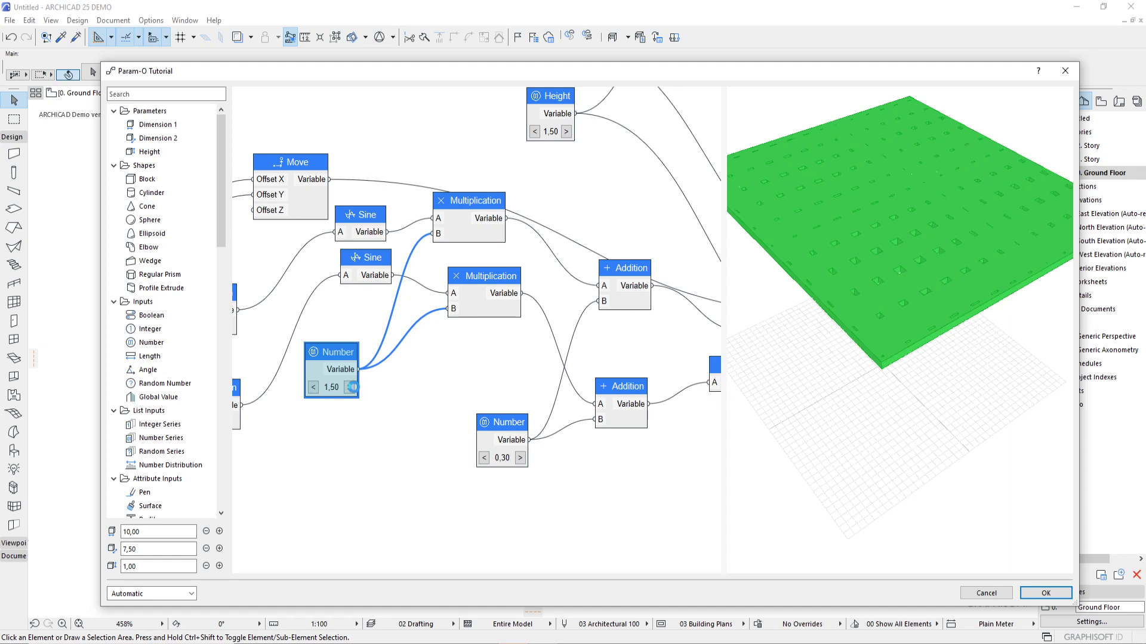
{"action": "left_click", "coordinate": [353, 388]}
{"action": "left_click", "coordinate": [353, 388]}
{"action": "left_click", "coordinate": [352, 388]}
{"action": "left_click", "coordinate": [352, 388]}
{"action": "scroll", "coordinate": [440, 362], "scroll_direction": "down", "scroll_amount": 1}
{"action": "middle_click_drag", "start_coordinate": [440, 361], "coordinate": [326, 365]}
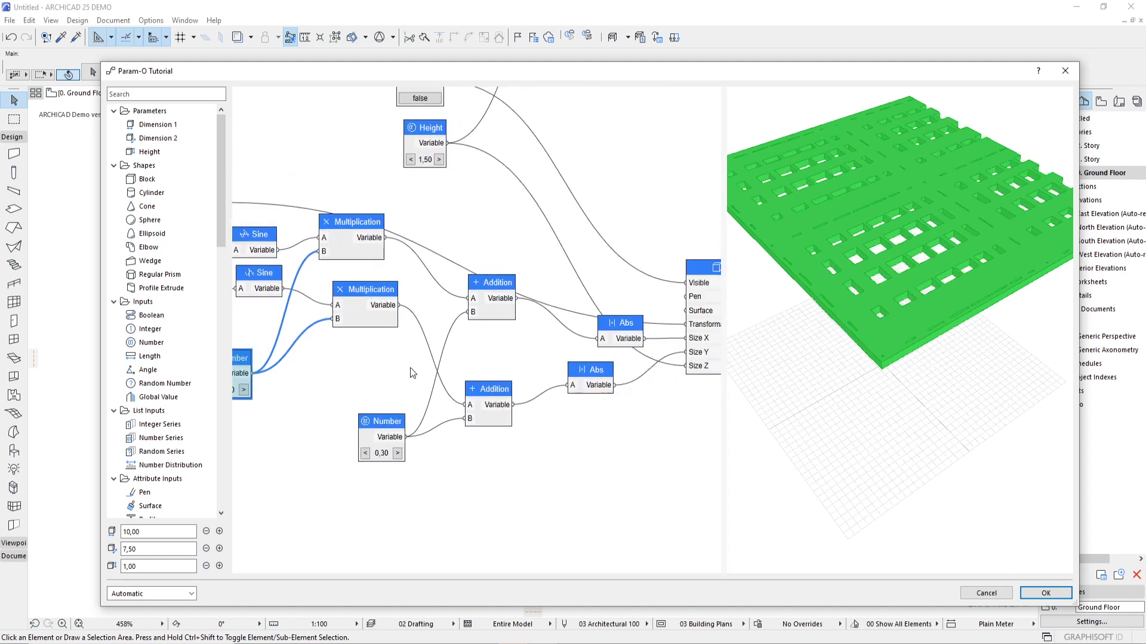
{"action": "middle_click_drag", "start_coordinate": [453, 384], "coordinate": [440, 371]}
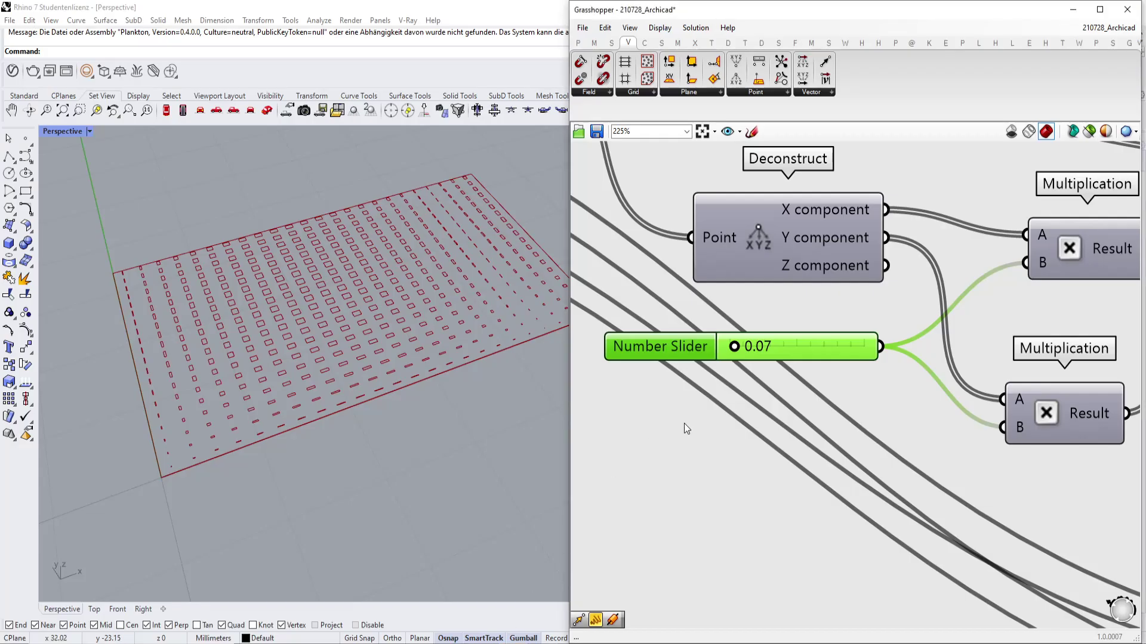
Switch to Grasshopper, move the Rectangle component farther from the Sine components, and add an Addition component between them.
{"action": "scroll", "coordinate": [686, 428], "scroll_direction": "down", "scroll_amount": 5}
{"action": "scroll", "coordinate": [1013, 353], "scroll_direction": "up", "scroll_amount": 4}
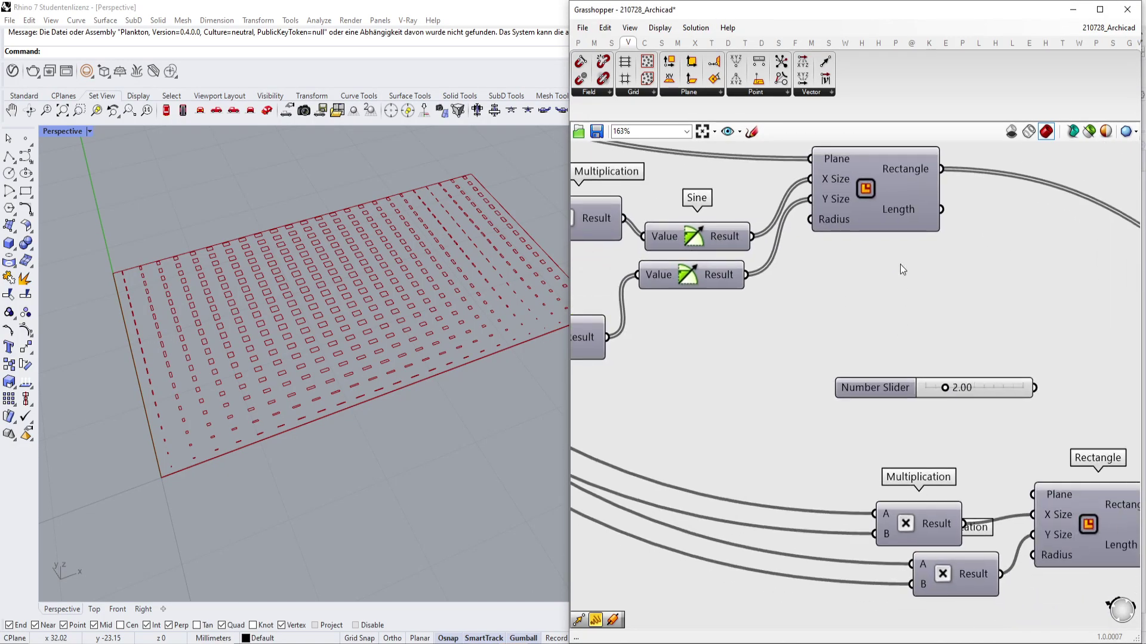
{"action": "left_click_drag", "start_coordinate": [888, 222], "coordinate": [992, 217]}
{"action": "right_click_drag", "start_coordinate": [992, 217], "coordinate": [942, 294]}
{"action": "double_click", "coordinate": [755, 414]}
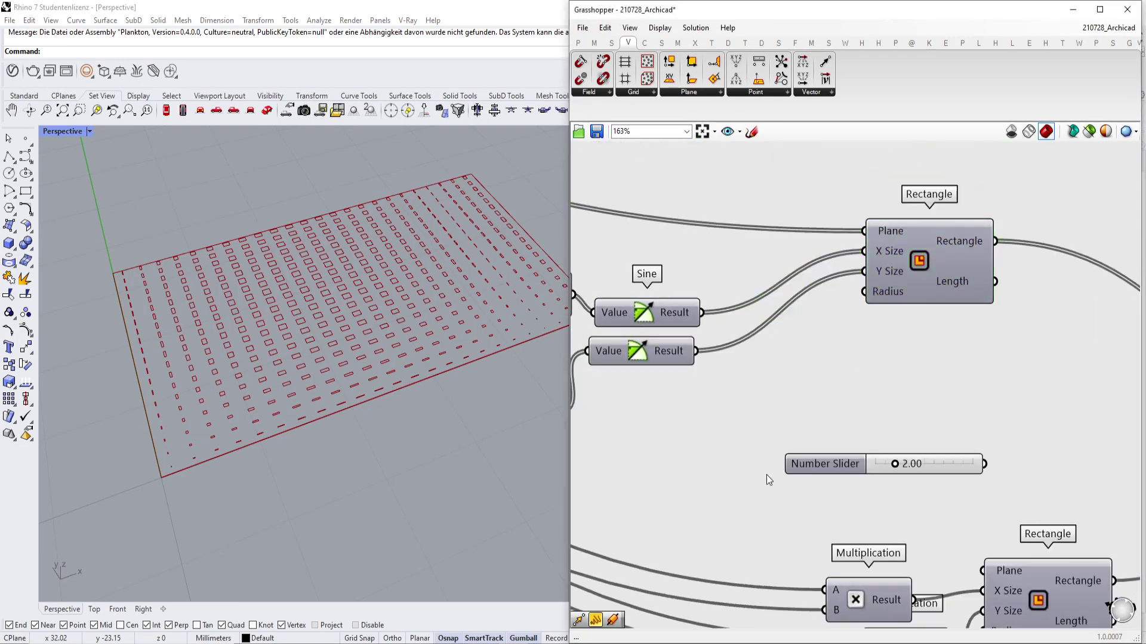
{"action": "scroll", "coordinate": [767, 473], "scroll_direction": "down", "scroll_amount": 3}
{"action": "scroll", "coordinate": [865, 384], "scroll_direction": "up", "scroll_amount": 3}
{"action": "double_click", "coordinate": [800, 338]}
{"action": "type", "text": "add"}
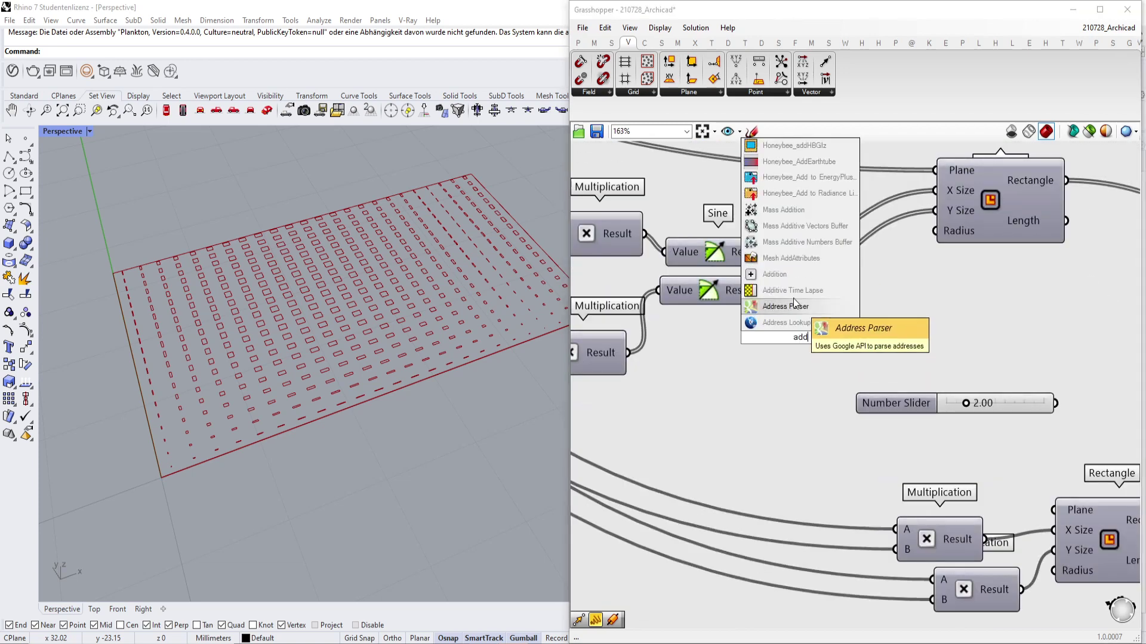
{"action": "left_click", "coordinate": [775, 274]}
{"action": "left_click_drag", "start_coordinate": [772, 252], "coordinate": [755, 328]}
Create a second Addition and wire the Sine results and the repositioned Number Slider through both Additions into the Rectangle's X and Y sizes.
{"action": "left_click_drag", "start_coordinate": [899, 411], "coordinate": [618, 414]}
{"action": "mouse_move", "coordinate": [765, 349]}
{"action": "left_mouse_down"}
{"action": "mouse_move", "coordinate": [753, 401]}
{"action": "mouse_move", "coordinate": [763, 352]}
{"action": "left_mouse_up"}
{"action": "left_click_drag", "start_coordinate": [781, 349], "coordinate": [848, 387]}
{"action": "left_click_drag", "start_coordinate": [820, 382], "coordinate": [805, 401]}
{"action": "left_click_drag", "start_coordinate": [910, 371], "coordinate": [935, 191]}
{"action": "left_click_drag", "start_coordinate": [883, 373], "coordinate": [884, 314]}
{"action": "left_click_drag", "start_coordinate": [780, 289], "coordinate": [847, 301]}
Reduce the Number Slider feeding both Addition components to 0.71 and then slightly further.
{"action": "scroll", "coordinate": [687, 409], "scroll_direction": "up", "scroll_amount": 2}
{"action": "left_click_drag", "start_coordinate": [687, 408], "coordinate": [670, 410]}
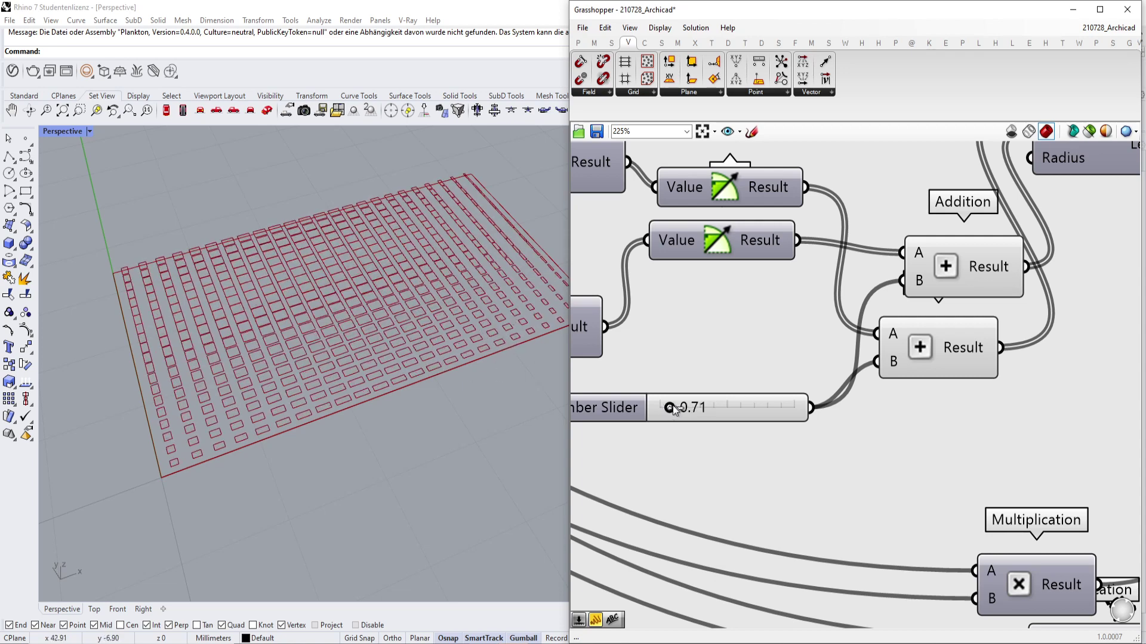
{"action": "left_click_drag", "start_coordinate": [672, 407], "coordinate": [663, 407]}
{"action": "scroll", "coordinate": [668, 441], "scroll_direction": "down", "scroll_amount": 3}
{"action": "scroll", "coordinate": [910, 323], "scroll_direction": "up", "scroll_amount": 3}
{"action": "scroll", "coordinate": [980, 245], "scroll_direction": "down", "scroll_amount": 2}
{"action": "left_click", "coordinate": [1000, 258]}
{"action": "scroll", "coordinate": [1000, 256], "scroll_direction": "down", "scroll_amount": 2}
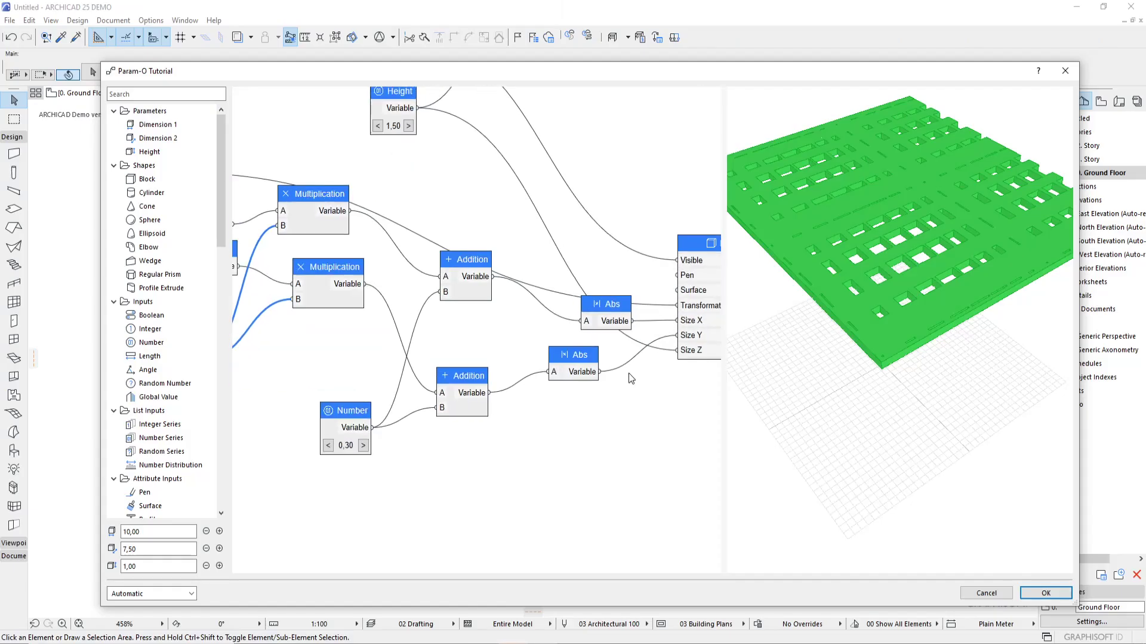
Switch to Archicad, reposition the upper Addition and Abs nodes, and connect both Addition outputs directly to the Block's Size X and Size Y.
{"action": "middle_click_drag", "start_coordinate": [600, 331], "coordinate": [560, 352]}
{"action": "scroll", "coordinate": [518, 325], "scroll_direction": "up", "scroll_amount": 1}
{"action": "left_click_drag", "start_coordinate": [428, 282], "coordinate": [425, 296]}
{"action": "scroll", "coordinate": [625, 366], "scroll_direction": "up", "scroll_amount": 1}
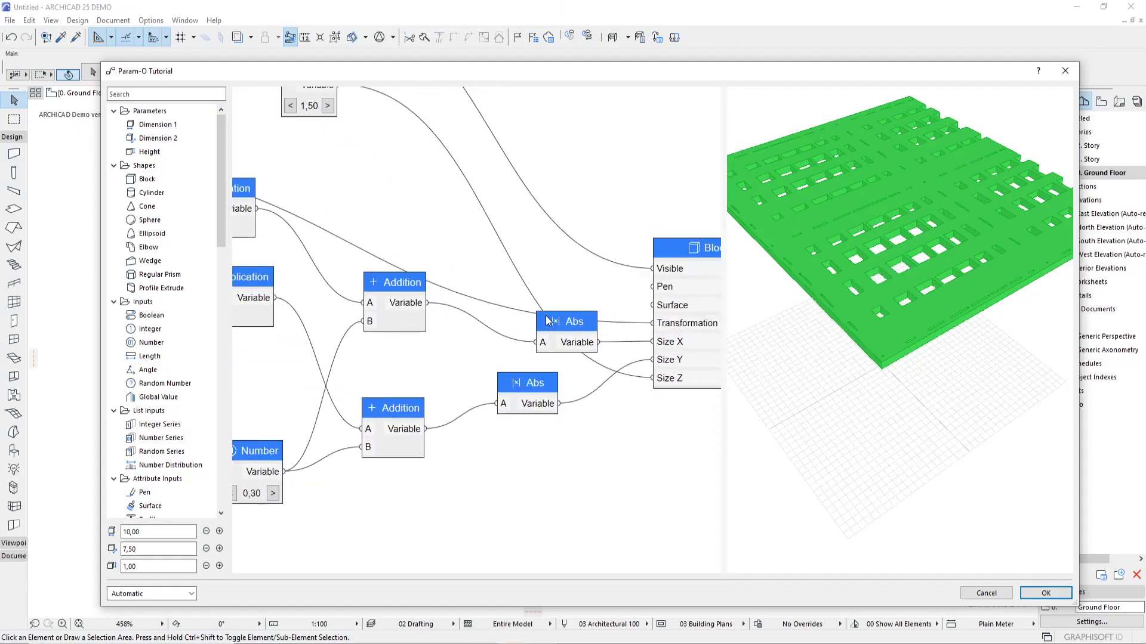
{"action": "left_click_drag", "start_coordinate": [547, 321], "coordinate": [533, 310]}
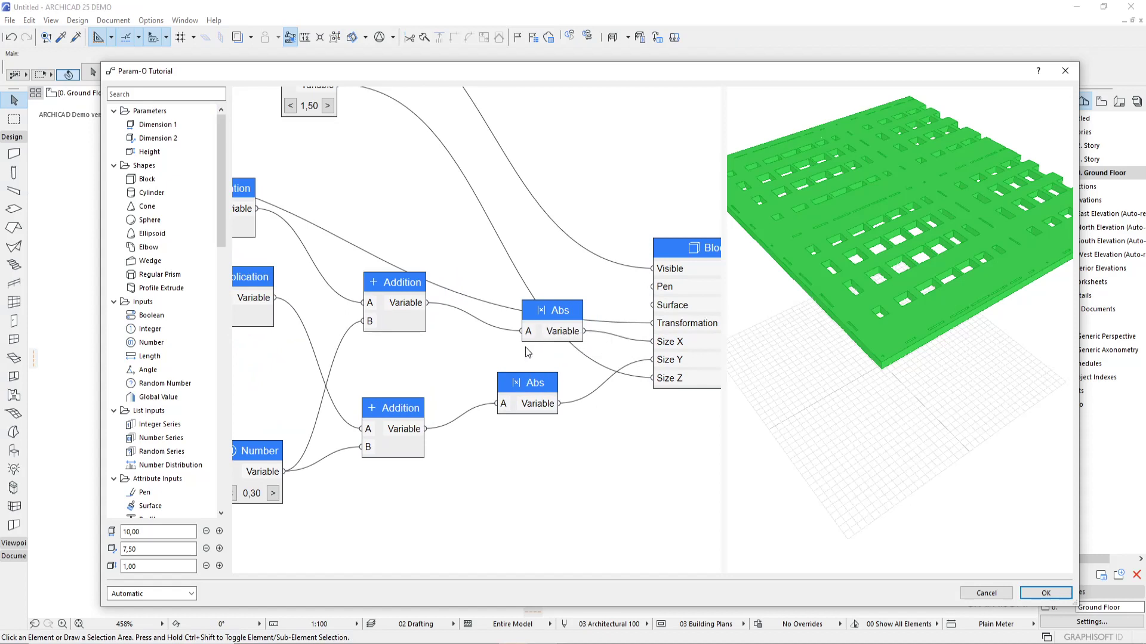
{"action": "middle_click_drag", "start_coordinate": [504, 346], "coordinate": [484, 342]}
{"action": "left_click_drag", "start_coordinate": [405, 298], "coordinate": [404, 423]}
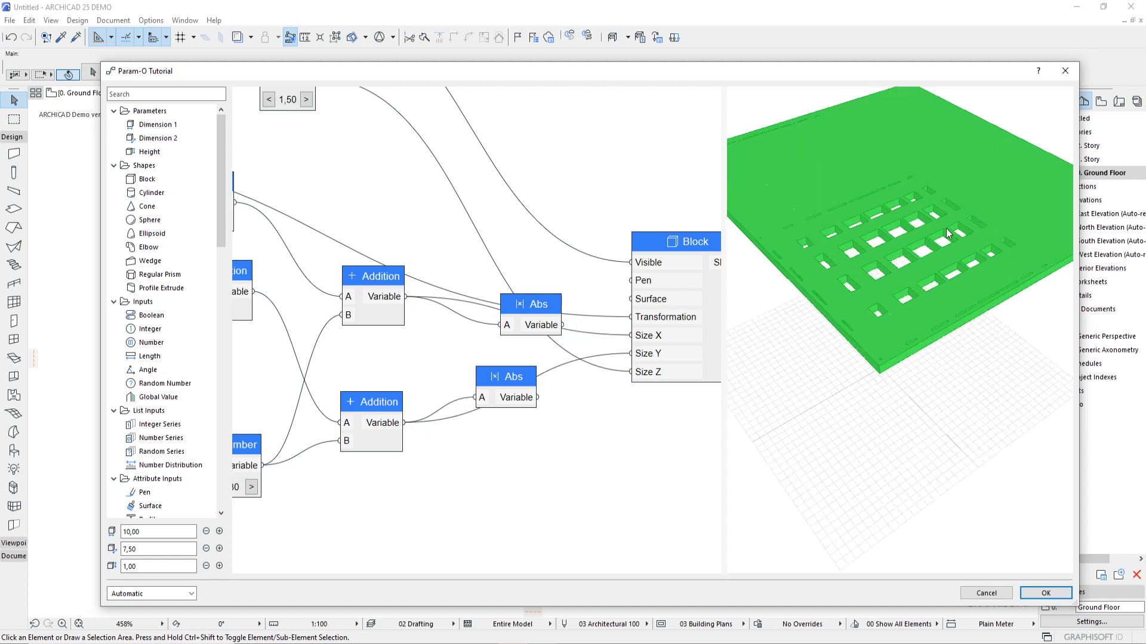
Raise the Number node feeding the first two Multiplication nodes after Deconstruct to 6,45.
{"action": "scroll", "coordinate": [463, 355], "scroll_direction": "down", "scroll_amount": 4}
{"action": "middle_click_drag", "start_coordinate": [254, 357], "coordinate": [549, 334]}
{"action": "middle_click_drag", "start_coordinate": [395, 369], "coordinate": [462, 361]}
{"action": "scroll", "coordinate": [347, 365], "scroll_direction": "up", "scroll_amount": 3}
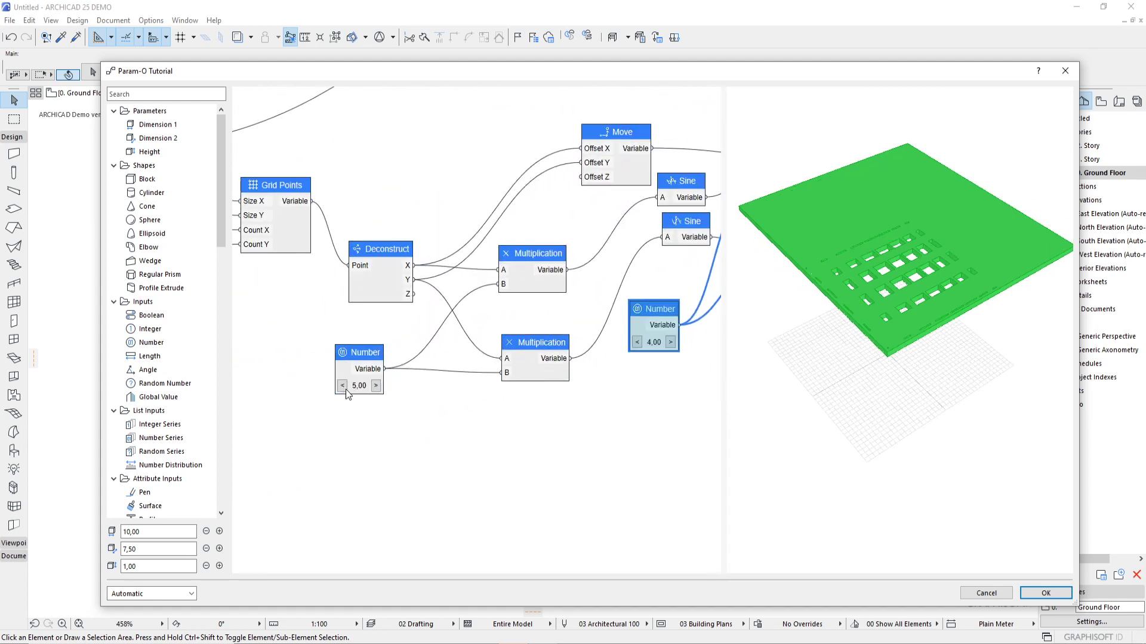
{"action": "left_click", "coordinate": [377, 386]}
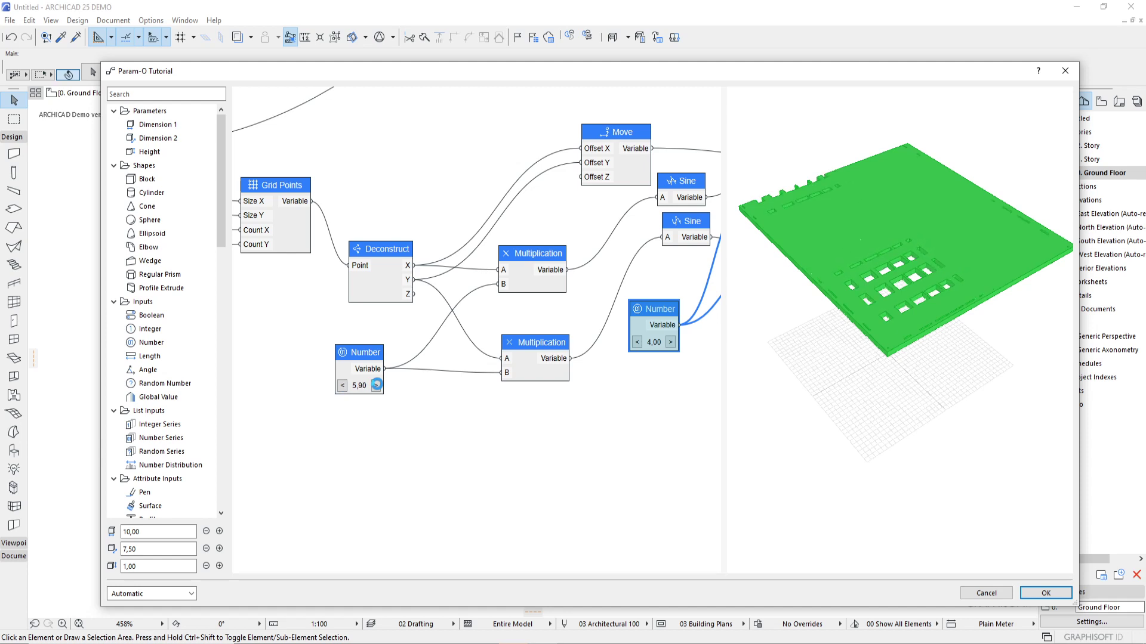
{"action": "left_click", "coordinate": [377, 386]}
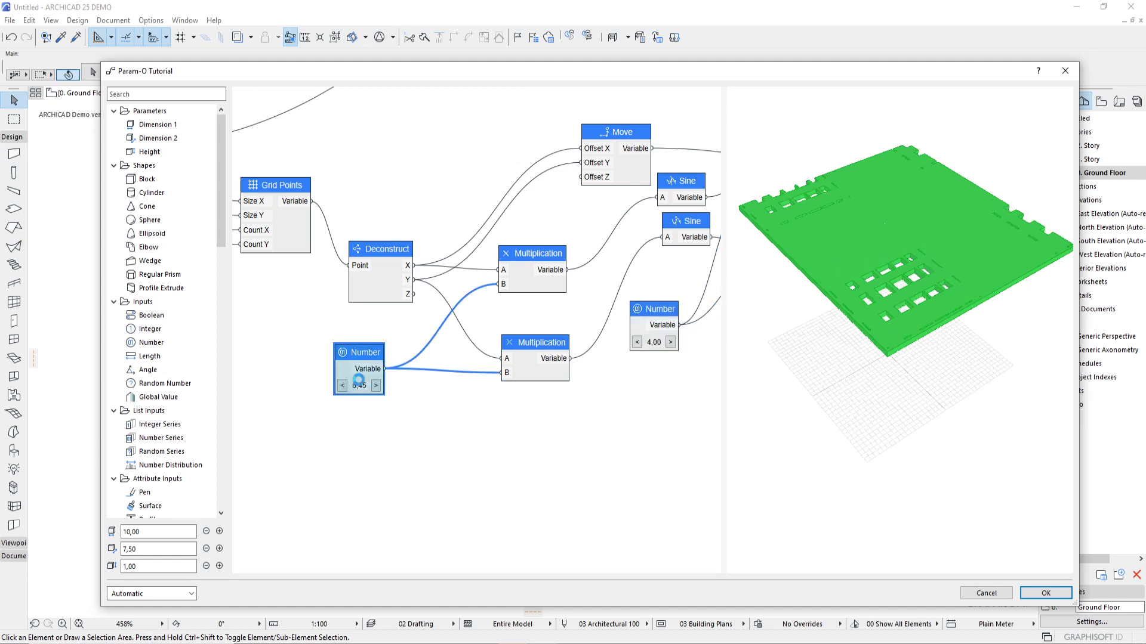
{"action": "double_click", "coordinate": [367, 369]}
{"action": "double_click", "coordinate": [473, 396]}
{"action": "type", "text": "0,05"}
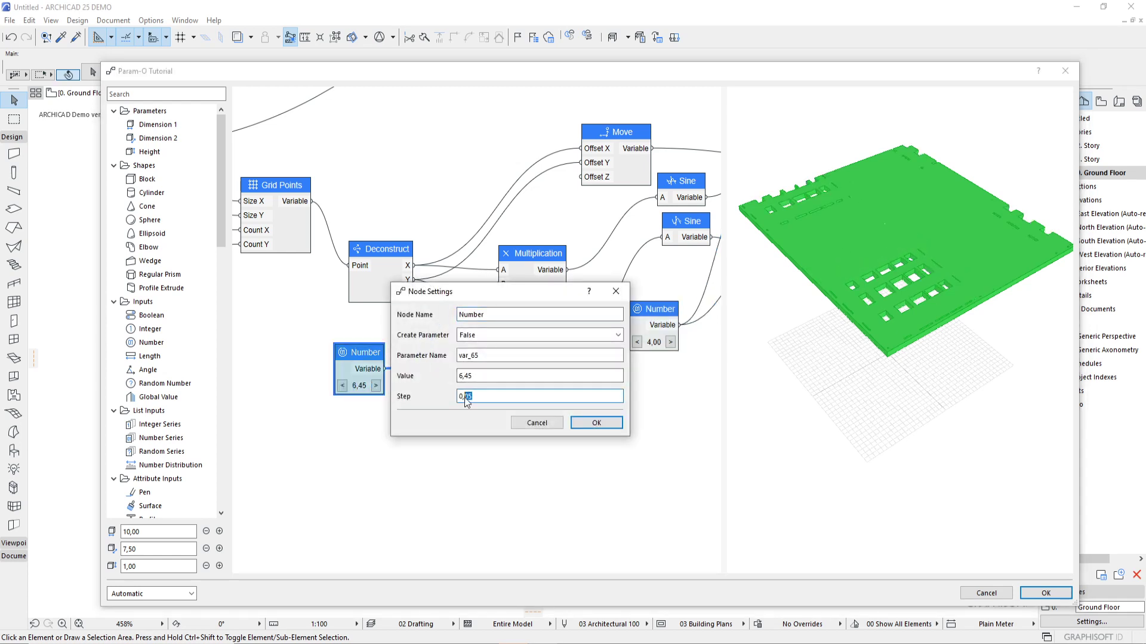
{"action": "left_click", "coordinate": [542, 425]}
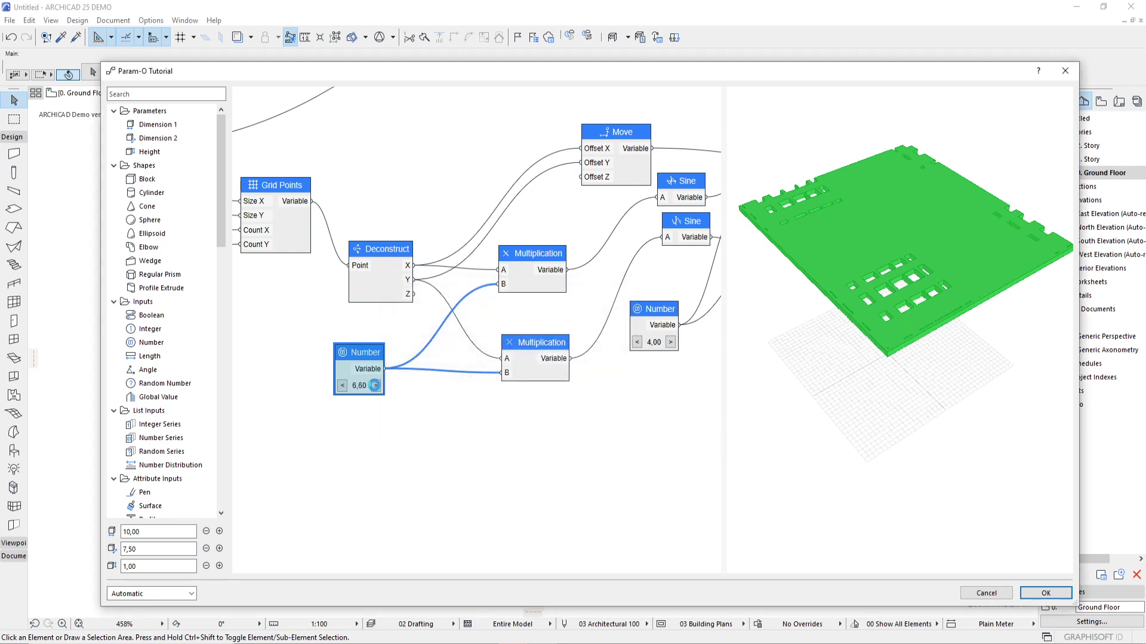
Edit the step of the Number node below Deconstruct and bring its value to 8,35.
{"action": "left_click", "coordinate": [375, 385]}
{"action": "left_click", "coordinate": [375, 386]}
{"action": "left_click", "coordinate": [374, 385]}
{"action": "double_click", "coordinate": [363, 385]}
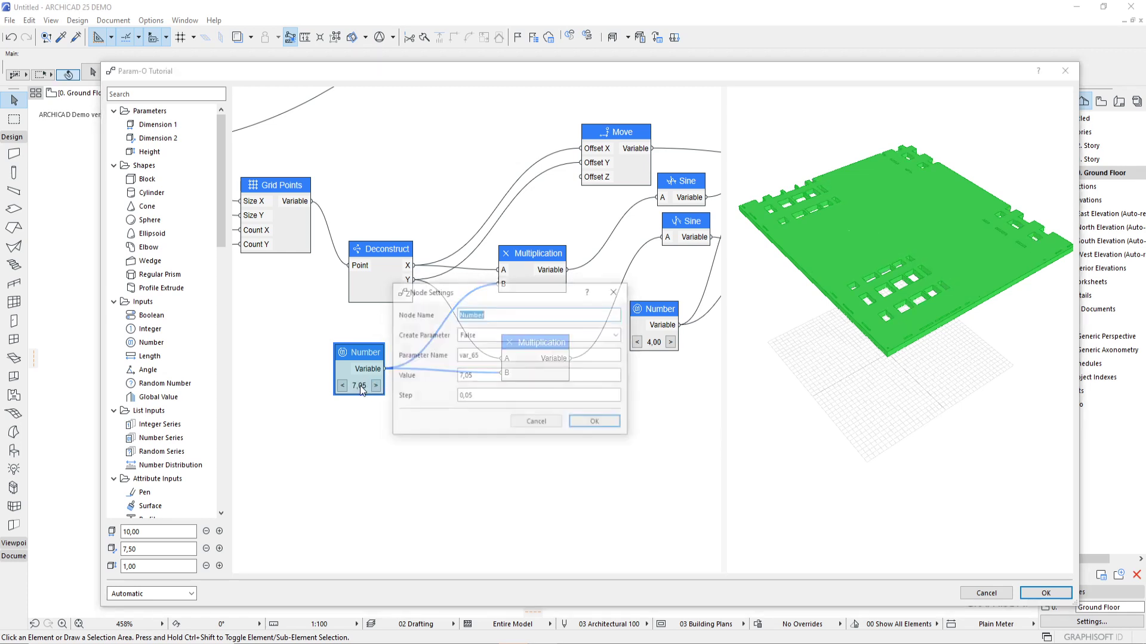
{"action": "left_click_drag", "start_coordinate": [465, 396], "coordinate": [468, 399]}
{"action": "left_click", "coordinate": [596, 423]}
{"action": "left_click", "coordinate": [376, 386]}
{"action": "left_click", "coordinate": [375, 385]}
{"action": "left_click", "coordinate": [376, 385]}
{"action": "left_click", "coordinate": [376, 386]}
{"action": "left_click", "coordinate": [375, 385]}
{"action": "left_click", "coordinate": [342, 385]}
{"action": "left_click", "coordinate": [342, 386]}
{"action": "left_click", "coordinate": [342, 385]}
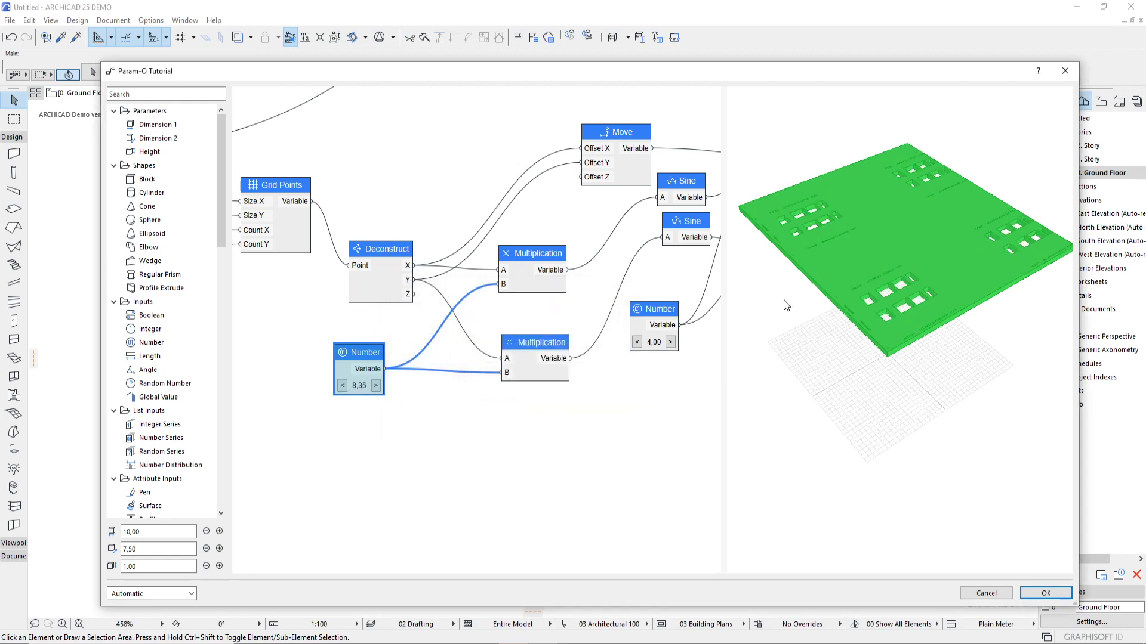
Examine how Boolean, Height, Move and Addition nodes feed the lower Block, and select that Block.
{"action": "scroll", "coordinate": [525, 342], "scroll_direction": "down", "scroll_amount": 4}
{"action": "middle_click_drag", "start_coordinate": [540, 343], "coordinate": [317, 330]}
{"action": "middle_click_drag", "start_coordinate": [481, 330], "coordinate": [256, 320]}
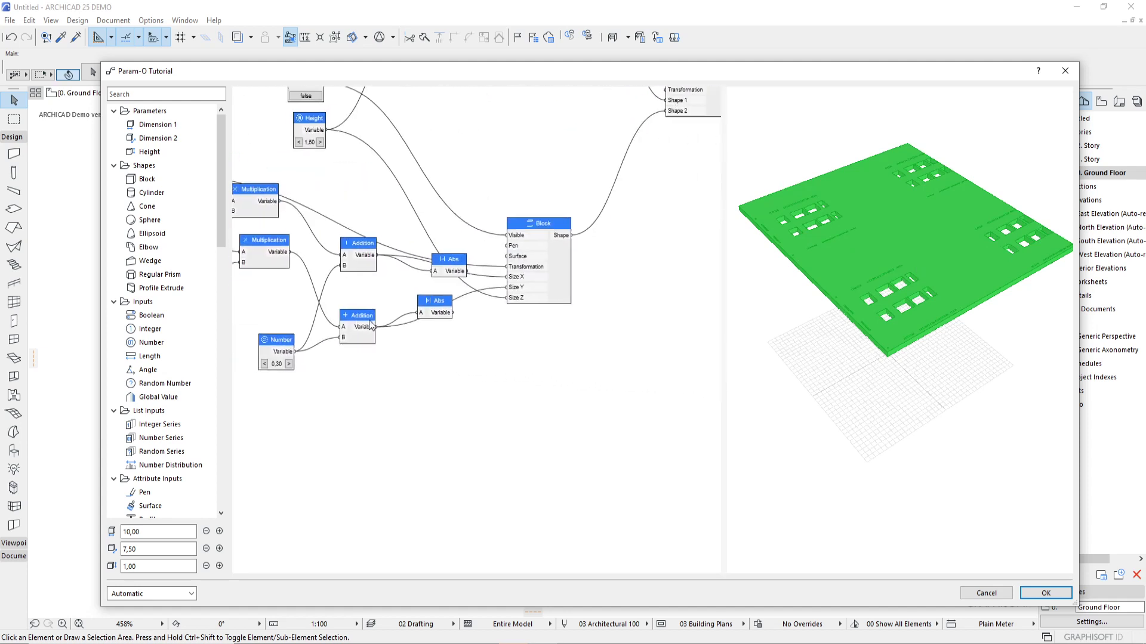
{"action": "scroll", "coordinate": [437, 296], "scroll_direction": "up", "scroll_amount": 1}
{"action": "scroll", "coordinate": [513, 301], "scroll_direction": "up", "scroll_amount": 3}
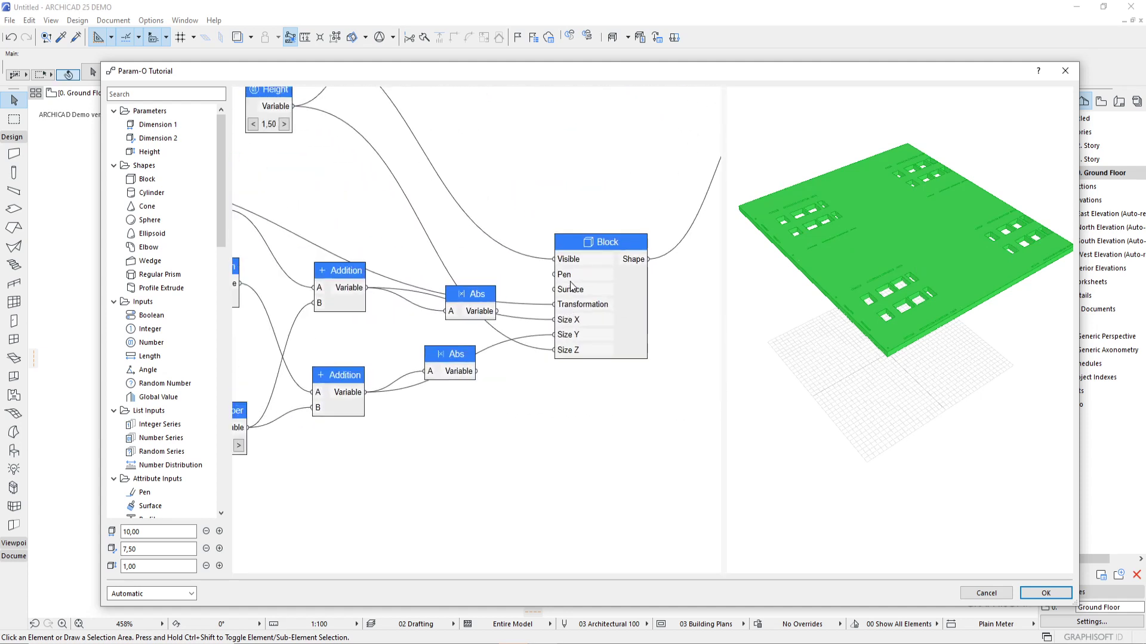
{"action": "left_click_drag", "start_coordinate": [605, 248], "coordinate": [610, 202]}
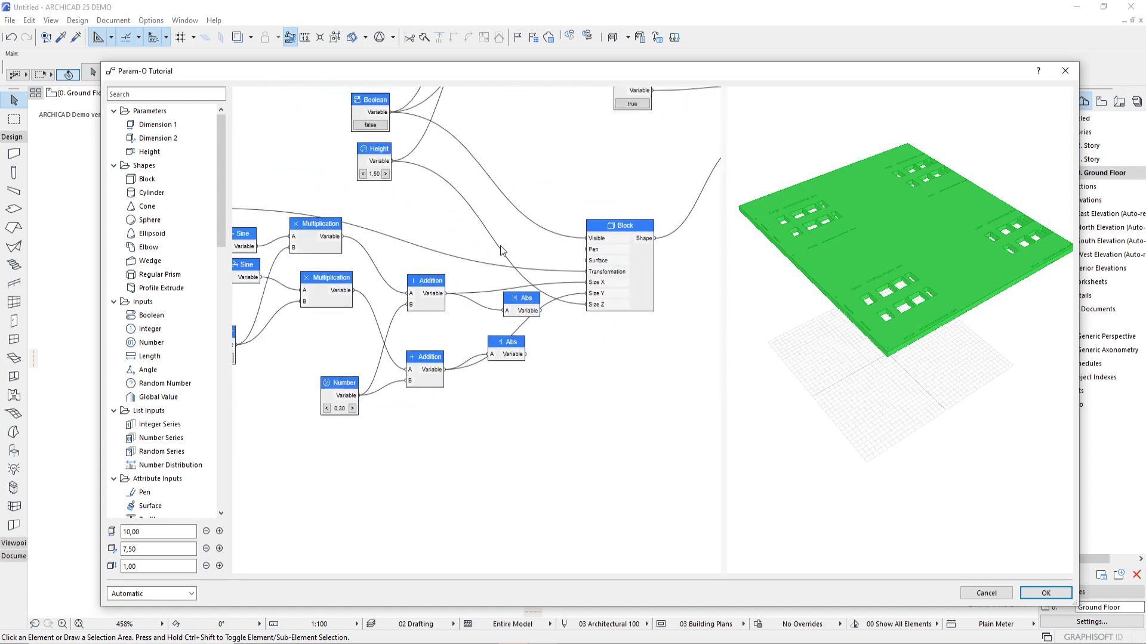
{"action": "middle_click_drag", "start_coordinate": [405, 262], "coordinate": [533, 258]}
{"action": "scroll", "coordinate": [453, 273], "scroll_direction": "down", "scroll_amount": 1}
{"action": "scroll", "coordinate": [532, 256], "scroll_direction": "right", "scroll_amount": 10}
{"action": "scroll", "coordinate": [597, 258], "scroll_direction": "up", "scroll_amount": 3}
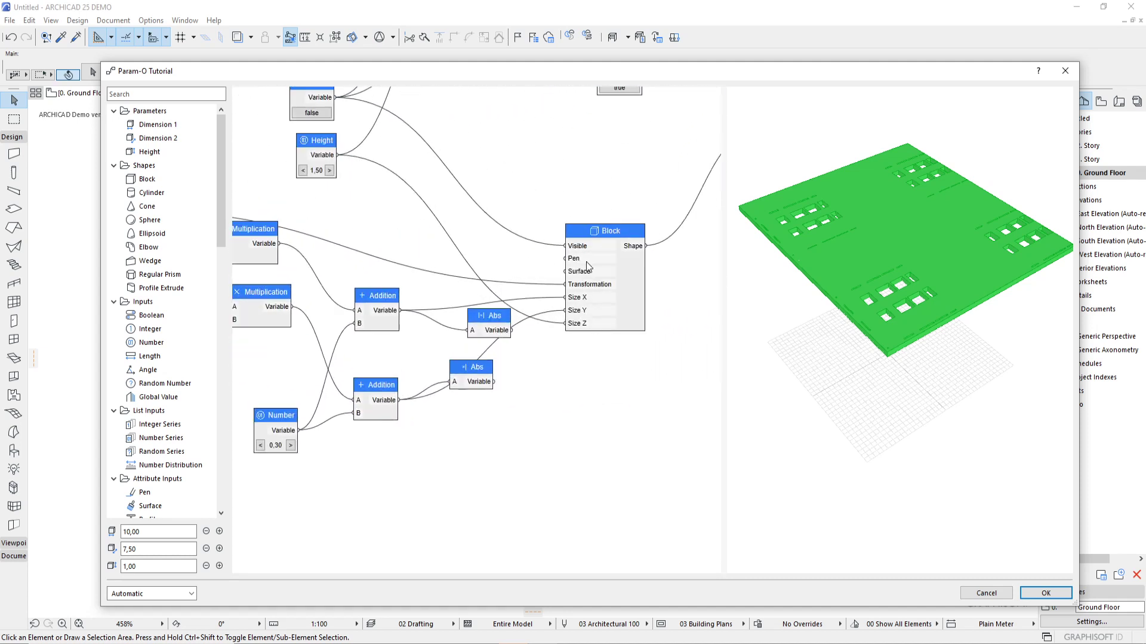
{"action": "middle_click_drag", "start_coordinate": [588, 245], "coordinate": [590, 310]}
{"action": "scroll", "coordinate": [588, 323], "scroll_direction": "up", "scroll_amount": 1}
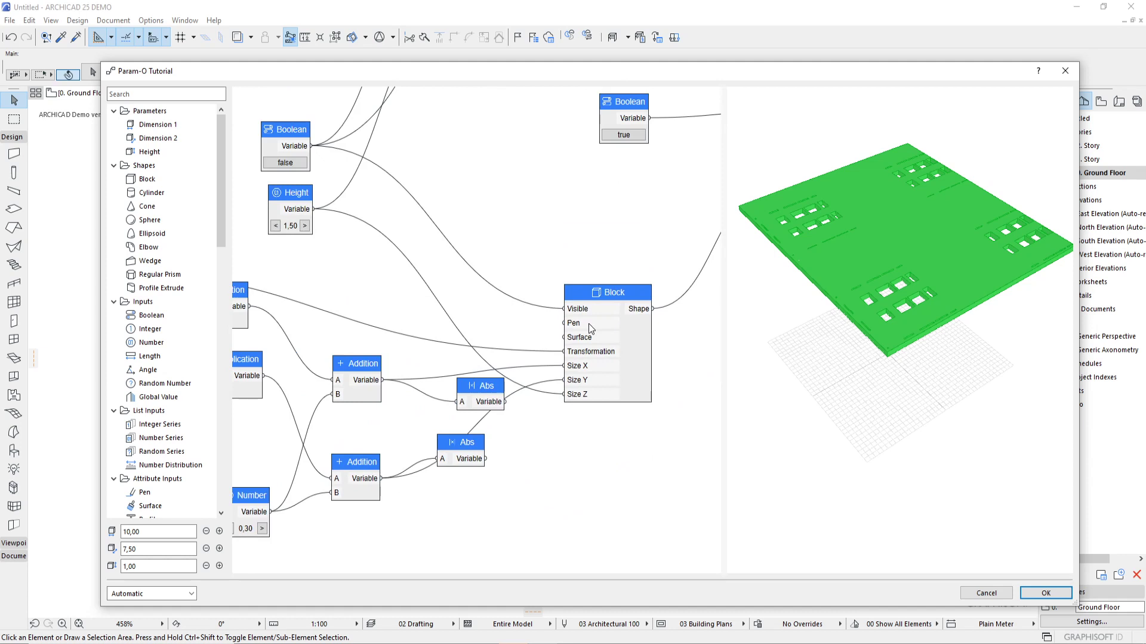
{"action": "left_click", "coordinate": [603, 341]}
Set the Difference node's Boolean to false and the Boolean shared by the Blocks to true.
{"action": "scroll", "coordinate": [545, 244], "scroll_direction": "down", "scroll_amount": 2}
{"action": "middle_click_drag", "start_coordinate": [651, 136], "coordinate": [548, 184]}
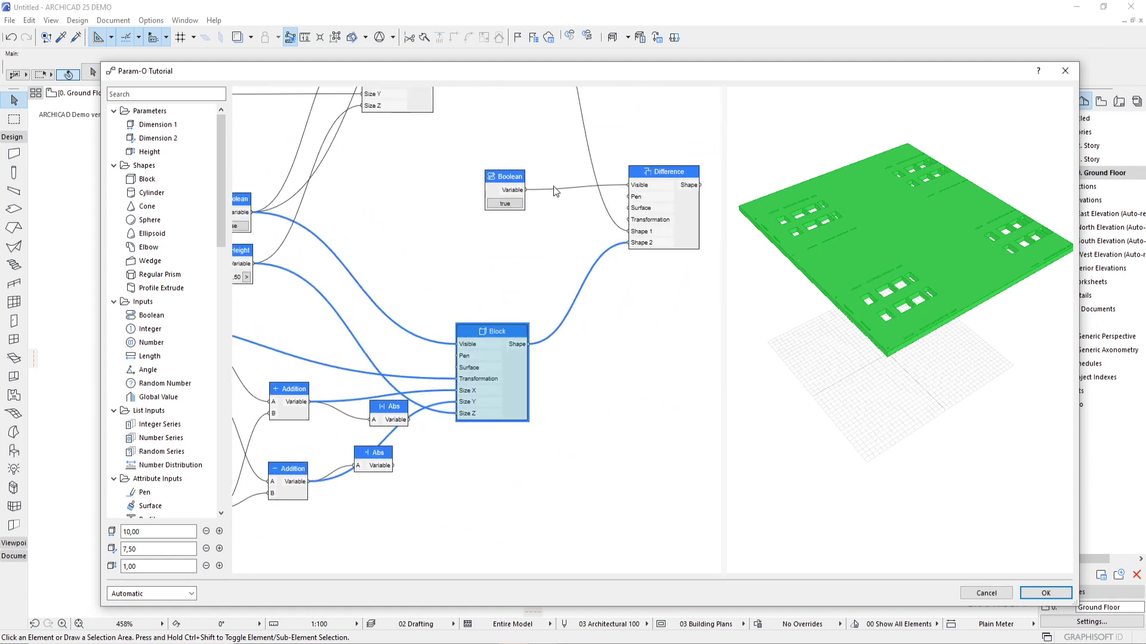
{"action": "left_click", "coordinate": [505, 203]}
{"action": "scroll", "coordinate": [406, 228], "scroll_direction": "left", "scroll_amount": 5}
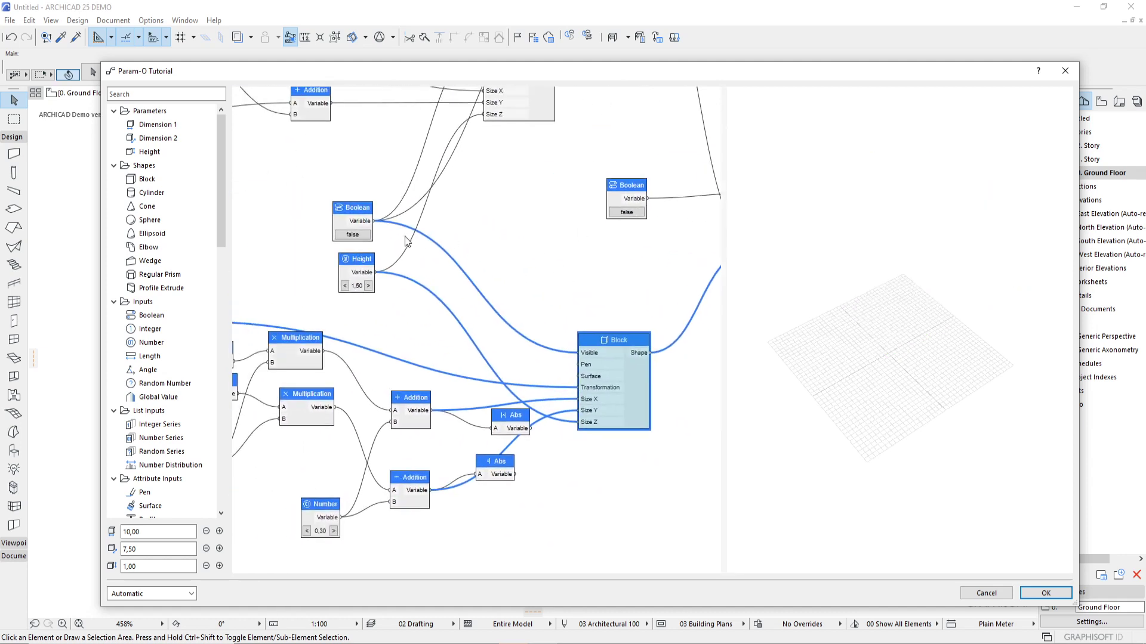
{"action": "left_click", "coordinate": [360, 236]}
{"action": "scroll", "coordinate": [489, 259], "scroll_direction": "up", "scroll_amount": 1}
{"action": "scroll", "coordinate": [455, 302], "scroll_direction": "up", "scroll_amount": 1}
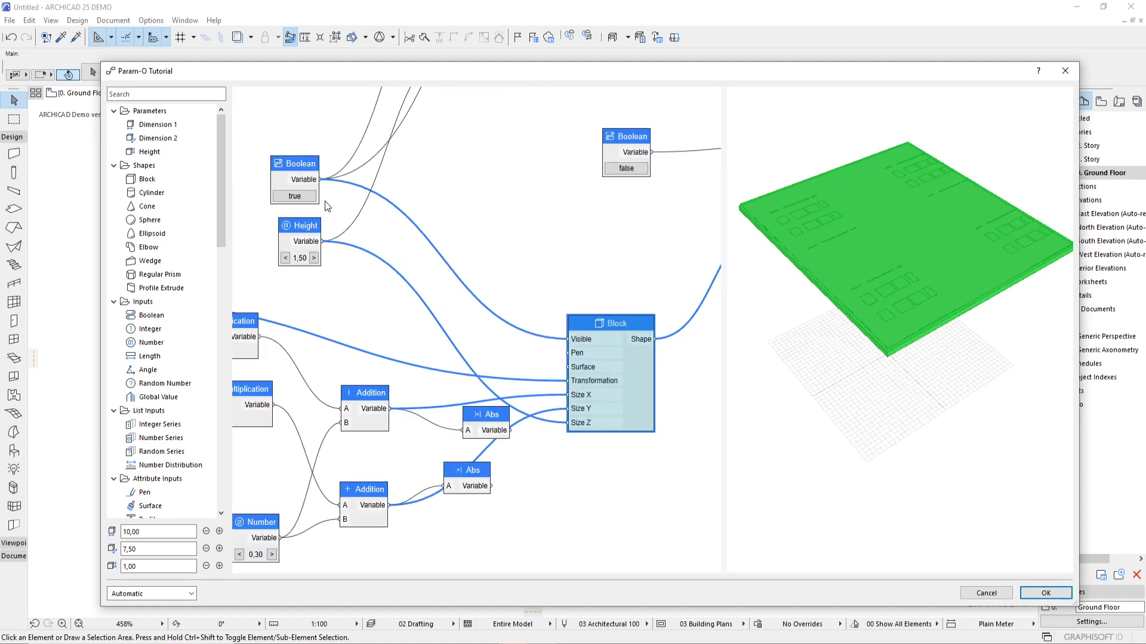
Duplicate the shared Boolean node, connect the copy to the upper Block's Visible input and set it to false.
{"action": "middle_click_drag", "start_coordinate": [395, 205], "coordinate": [438, 406]}
{"action": "scroll", "coordinate": [438, 405], "scroll_direction": "down", "scroll_amount": 1}
{"action": "left_click", "coordinate": [534, 203]}
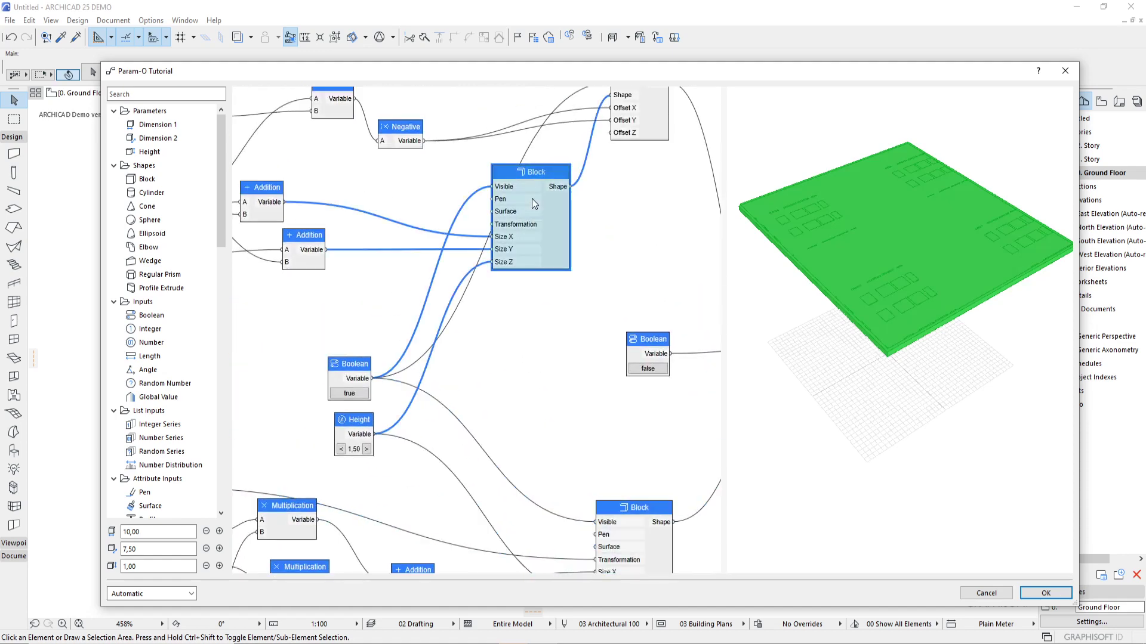
{"action": "left_click", "coordinate": [344, 373]}
{"action": "key", "text": "ctrl+c"}
{"action": "key", "text": "ctrl+v"}
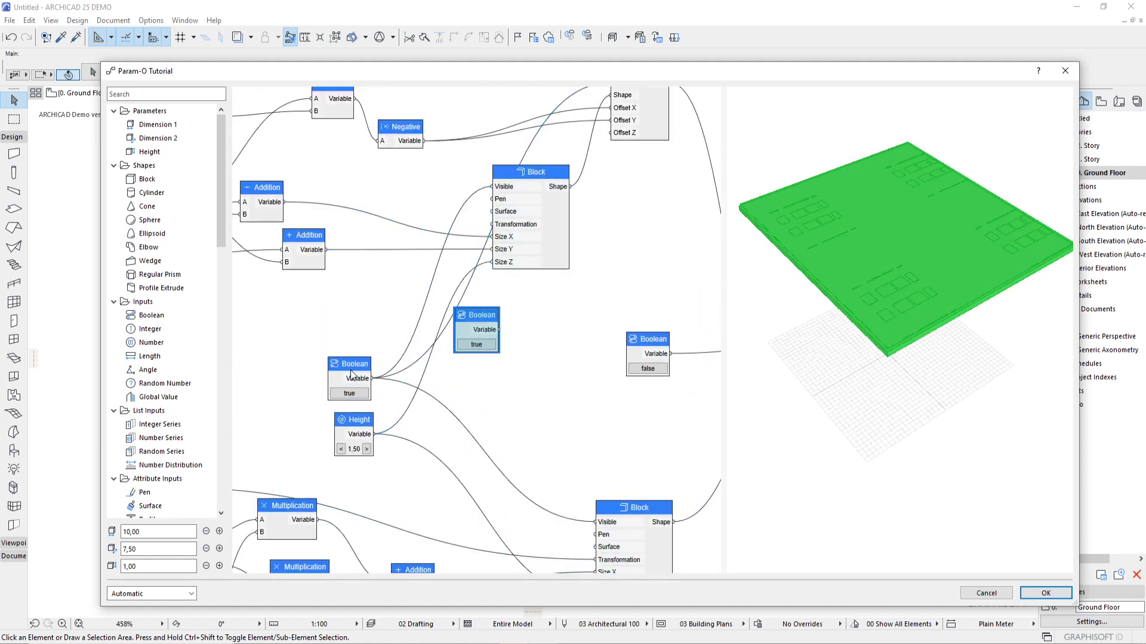
{"action": "left_click_drag", "start_coordinate": [456, 327], "coordinate": [493, 186]}
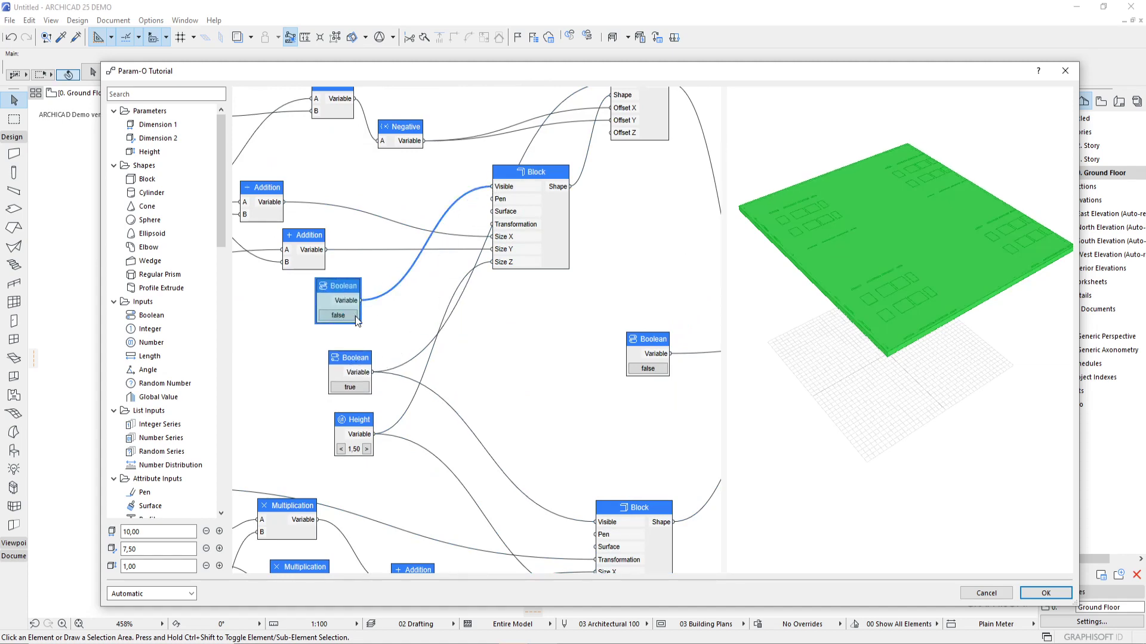
{"action": "left_click", "coordinate": [338, 315]}
{"action": "scroll", "coordinate": [402, 366], "scroll_direction": "down", "scroll_amount": 2}
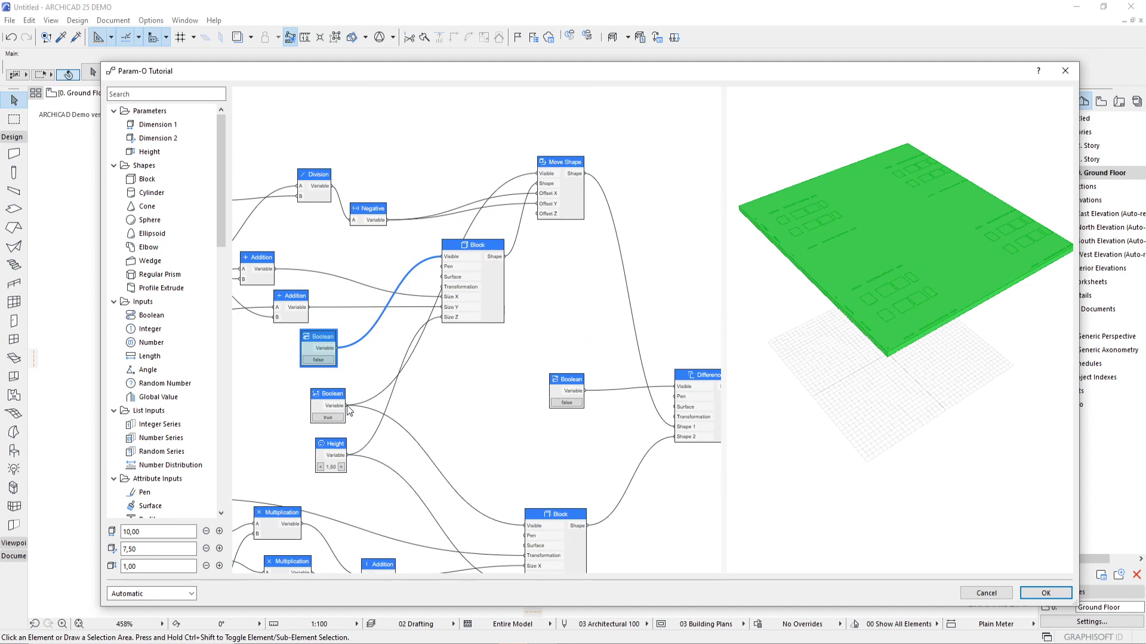
Connect the copied Boolean to the Move Shape's Visible input as well, and inspect the lower Block's boxes in the preview.
{"action": "left_click_drag", "start_coordinate": [338, 349], "coordinate": [537, 173]}
{"action": "scroll", "coordinate": [429, 354], "scroll_direction": "down", "scroll_amount": 4}
{"action": "scroll", "coordinate": [417, 287], "scroll_direction": "down", "scroll_amount": 2}
{"action": "left_click", "coordinate": [542, 387]}
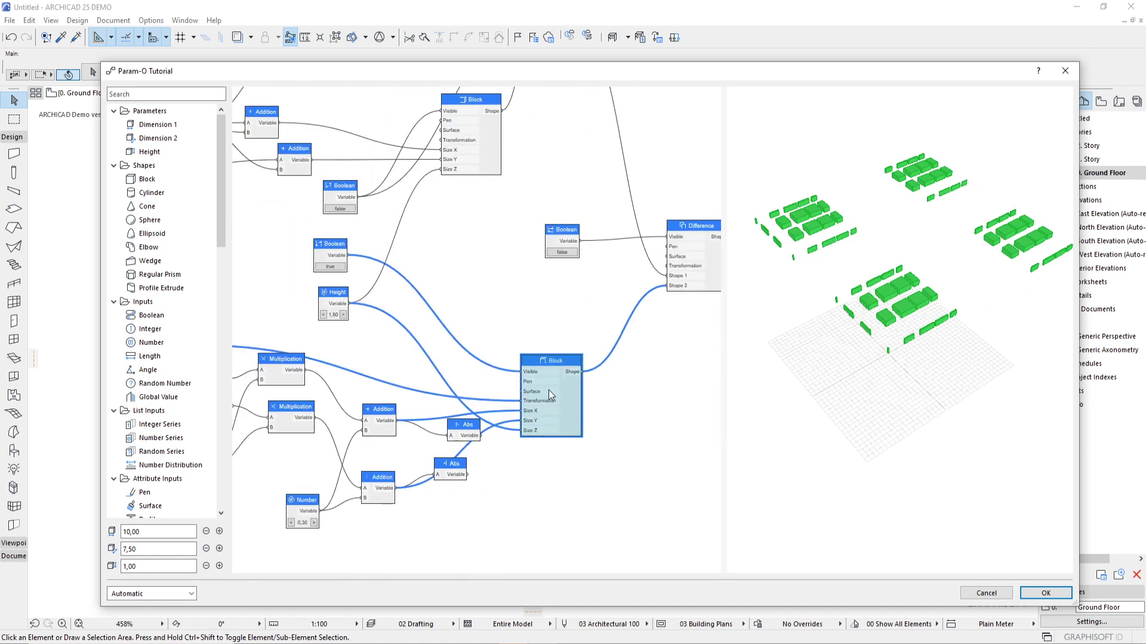
{"action": "scroll", "coordinate": [961, 360], "scroll_direction": "up", "scroll_amount": 1}
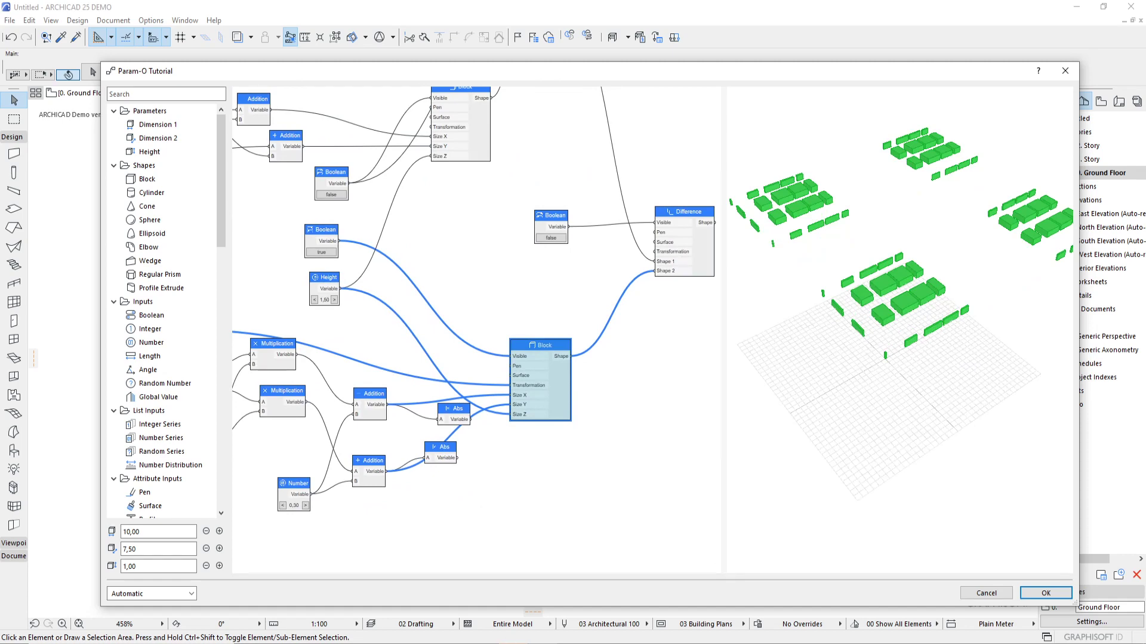
Switch to Grasshopper with the Rhino viewport alongside and toggle the preview of the Merge component.
{"action": "key", "text": "alt+Tab"}
{"action": "scroll", "coordinate": [823, 358], "scroll_direction": "down", "scroll_amount": 4}
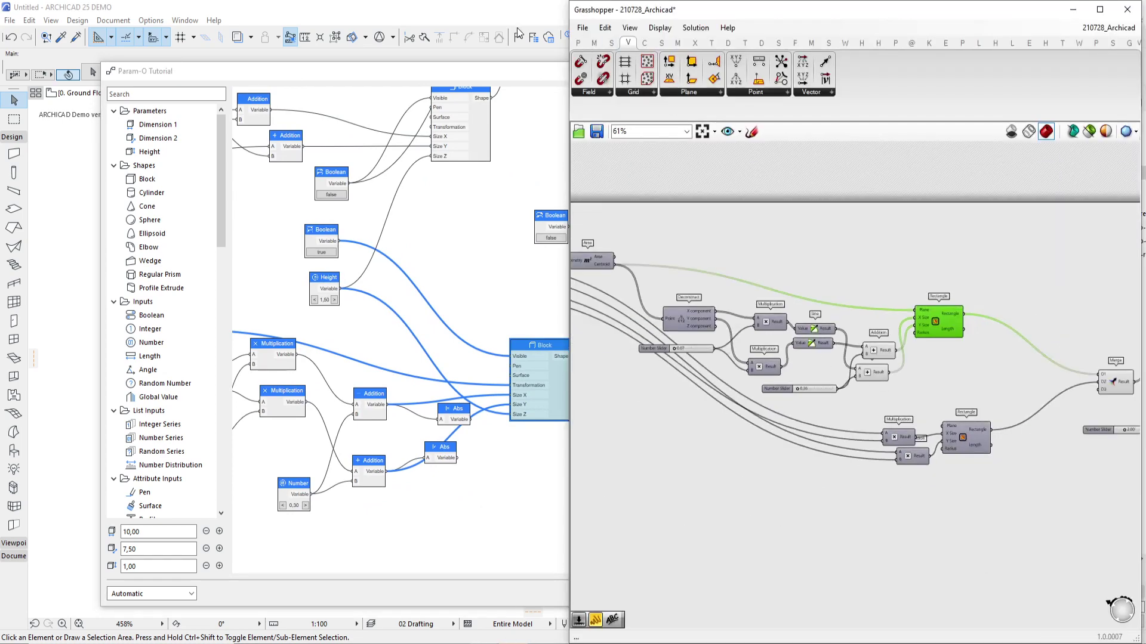
{"action": "left_click", "coordinate": [471, 643]}
{"action": "left_click", "coordinate": [471, 643]}
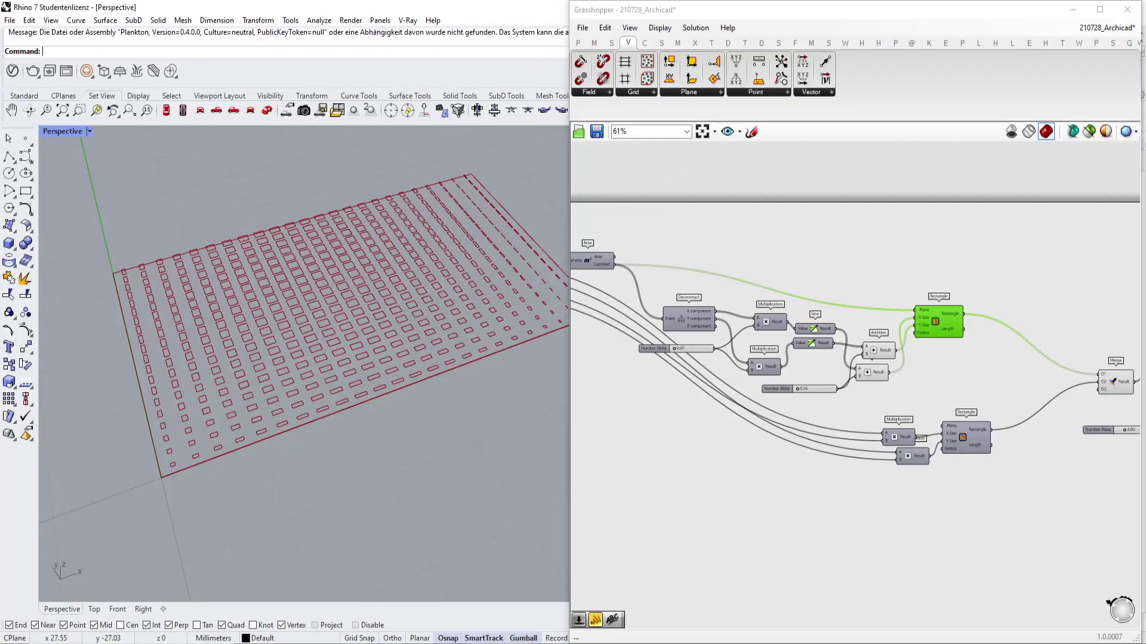
{"action": "scroll", "coordinate": [918, 338], "scroll_direction": "up", "scroll_amount": 3}
{"action": "left_click", "coordinate": [982, 306]}
{"action": "key", "text": "ctrl+q"}
{"action": "scroll", "coordinate": [936, 313], "scroll_direction": "down", "scroll_amount": 3}
{"action": "scroll", "coordinate": [1050, 346], "scroll_direction": "up", "scroll_amount": 3}
{"action": "left_click", "coordinate": [984, 342]}
{"action": "key", "text": "ctrl+q"}
Release the merged rectangles through the Data Dam to the Boundary Surfaces and Extrude components.
{"action": "right_click_drag", "start_coordinate": [1049, 343], "coordinate": [889, 328]}
{"action": "left_click", "coordinate": [953, 294]}
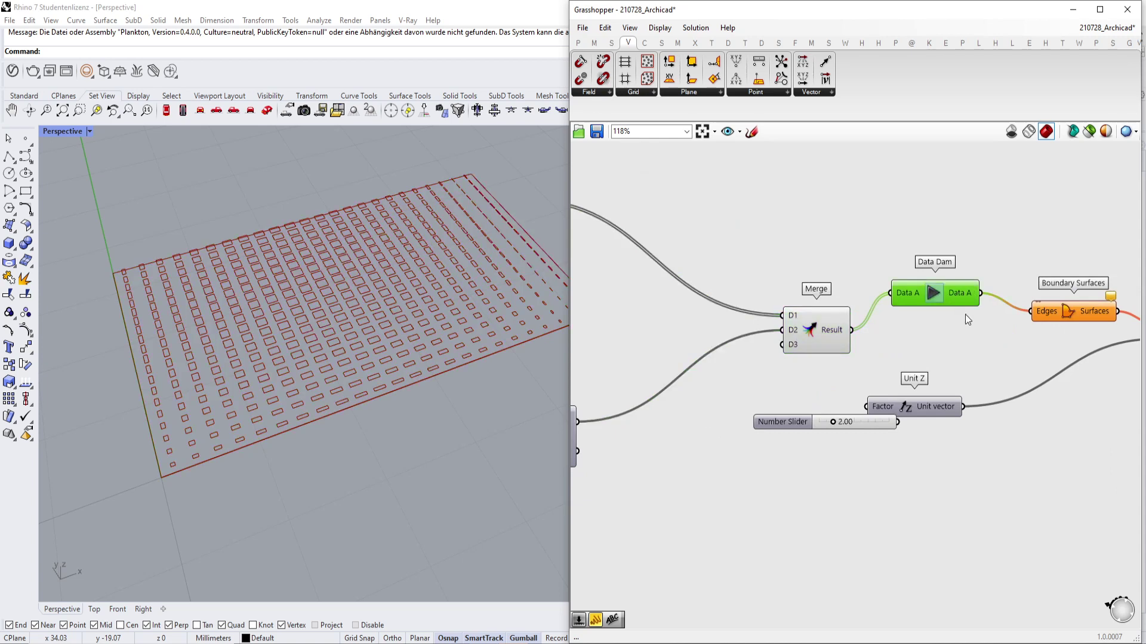
{"action": "scroll", "coordinate": [978, 341], "scroll_direction": "down", "scroll_amount": 1}
{"action": "right_click_drag", "start_coordinate": [979, 341], "coordinate": [886, 332]}
{"action": "scroll", "coordinate": [887, 303], "scroll_direction": "up", "scroll_amount": 2}
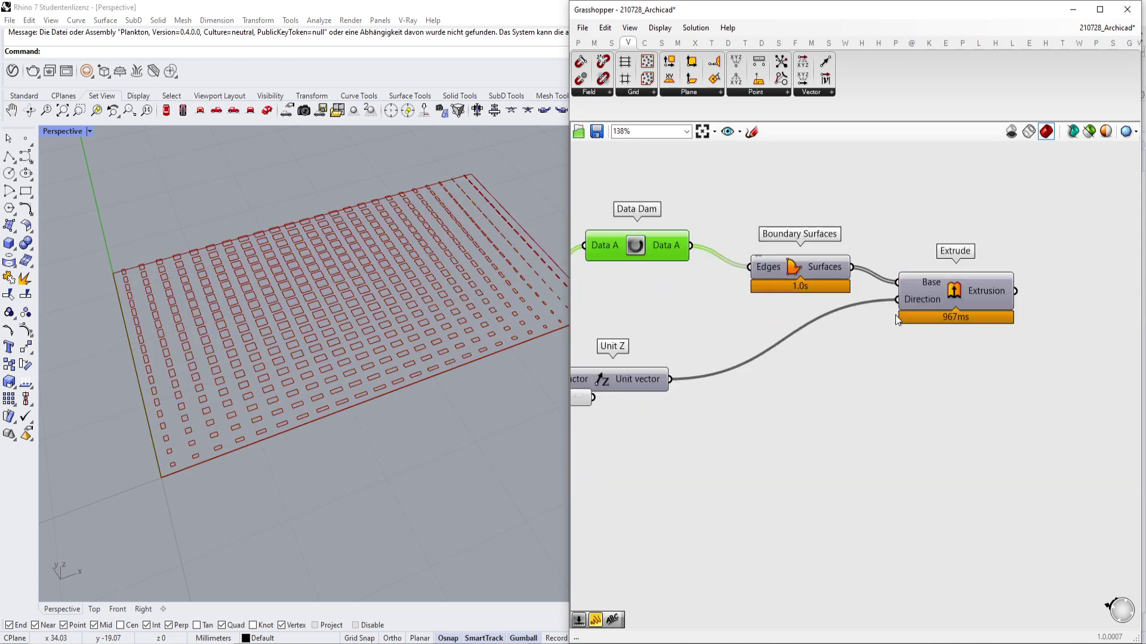
Highlight the Boundary Surfaces and Extrude results one after the other and inspect them in the Rhino viewport.
{"action": "left_click", "coordinate": [785, 272]}
{"action": "right_click_drag", "start_coordinate": [784, 272], "coordinate": [815, 285]}
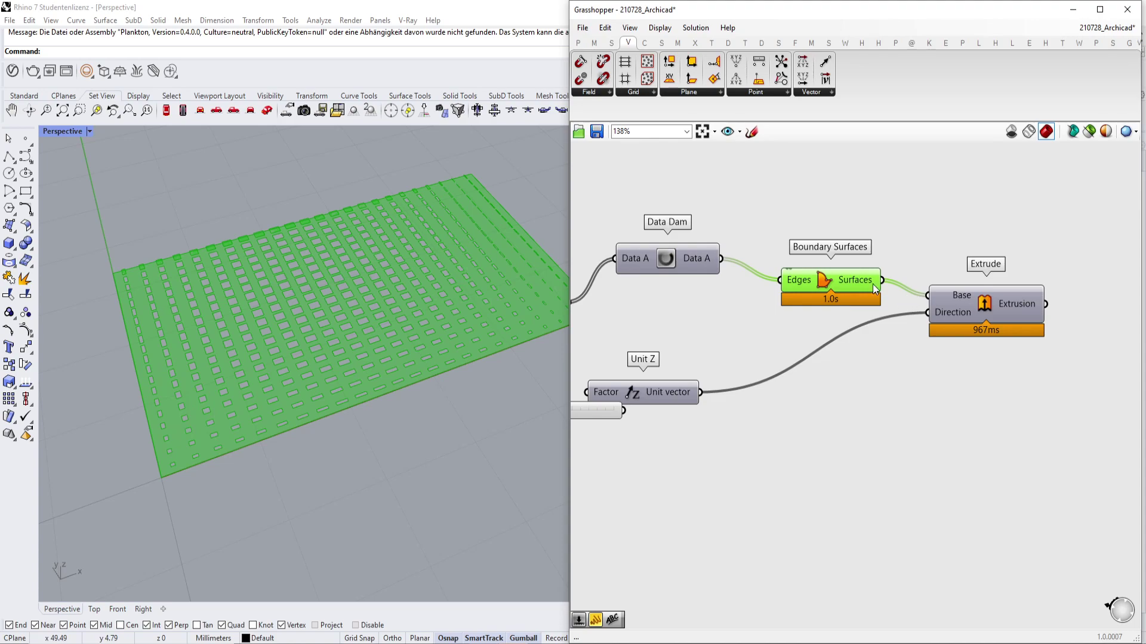
{"action": "left_click", "coordinate": [997, 309]}
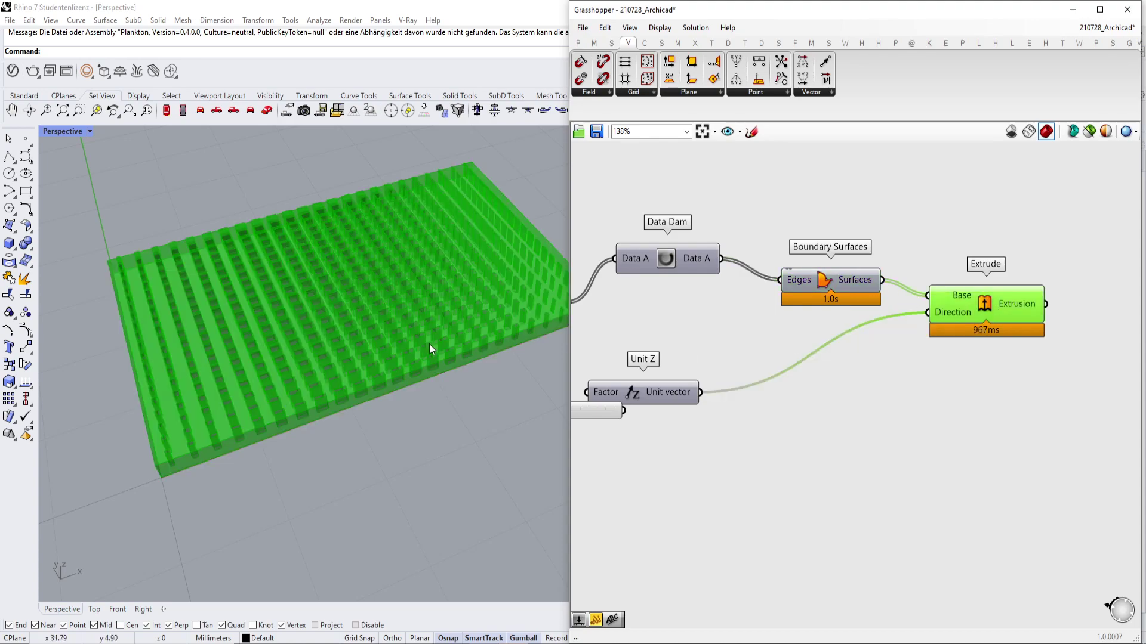
{"action": "right_click_drag", "start_coordinate": [435, 363], "coordinate": [484, 391]}
{"action": "left_click", "coordinate": [979, 300]}
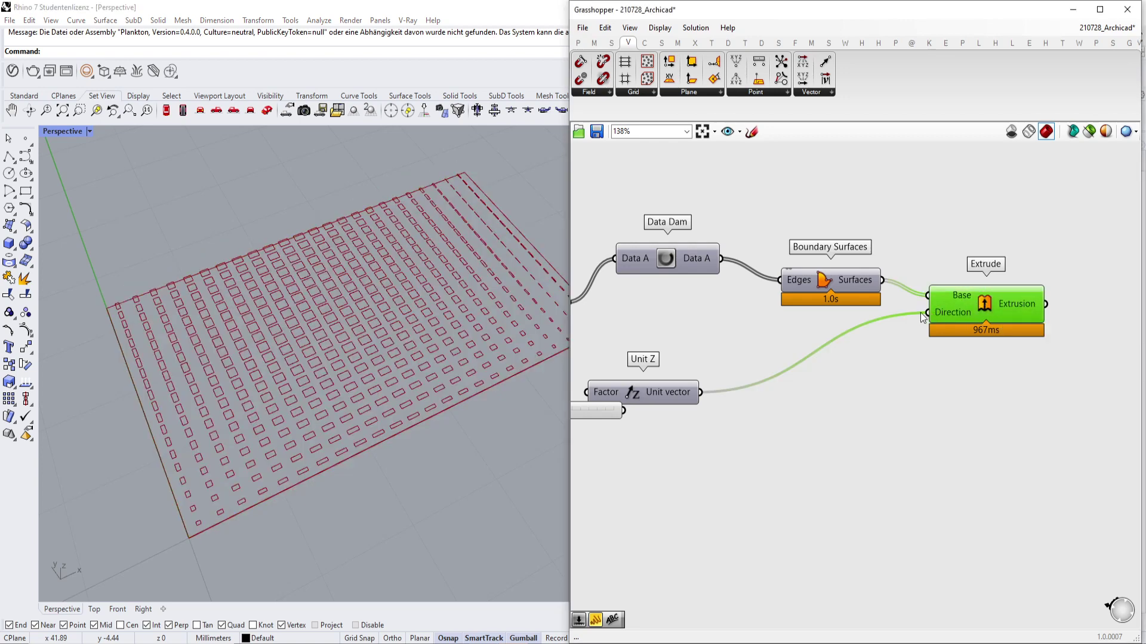
Return to Archicad and connect the two Abs outputs to the lower Block's Size X and Size Y.
{"action": "scroll", "coordinate": [919, 313], "scroll_direction": "down", "scroll_amount": 2}
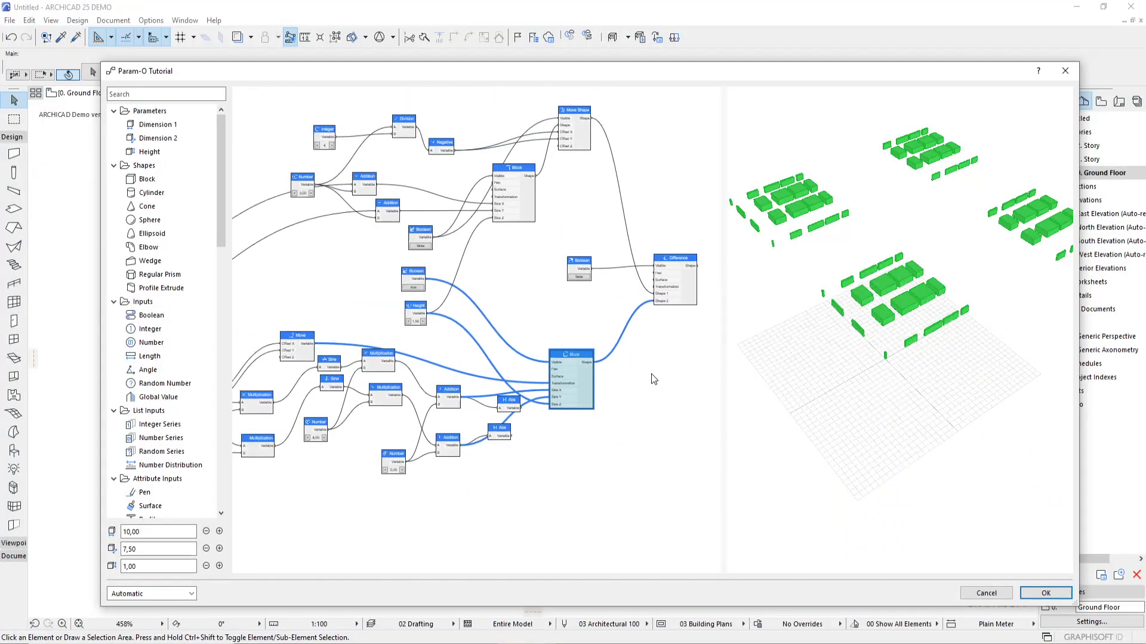
{"action": "scroll", "coordinate": [650, 382], "scroll_direction": "up", "scroll_amount": 3}
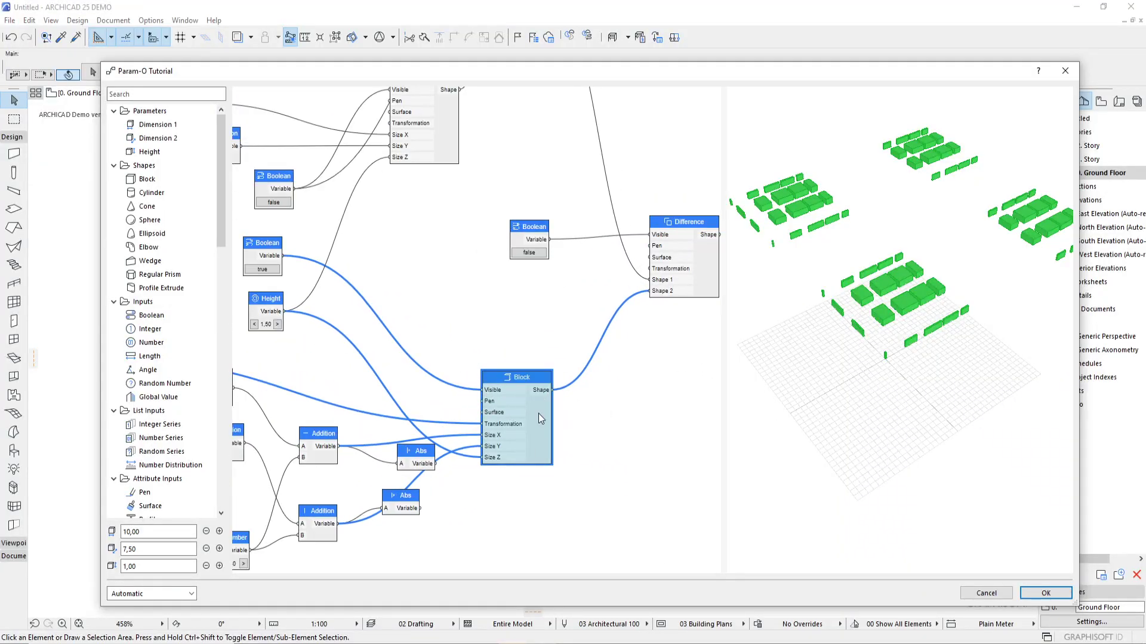
{"action": "scroll", "coordinate": [610, 373], "scroll_direction": "down", "scroll_amount": 2}
{"action": "middle_click_drag", "start_coordinate": [568, 391], "coordinate": [655, 317]}
{"action": "scroll", "coordinate": [569, 367], "scroll_direction": "up", "scroll_amount": 4}
{"action": "left_click_drag", "start_coordinate": [554, 378], "coordinate": [609, 344]}
{"action": "left_click_drag", "start_coordinate": [532, 425], "coordinate": [609, 371]}
{"action": "scroll", "coordinate": [575, 374], "scroll_direction": "down", "scroll_amount": 5}
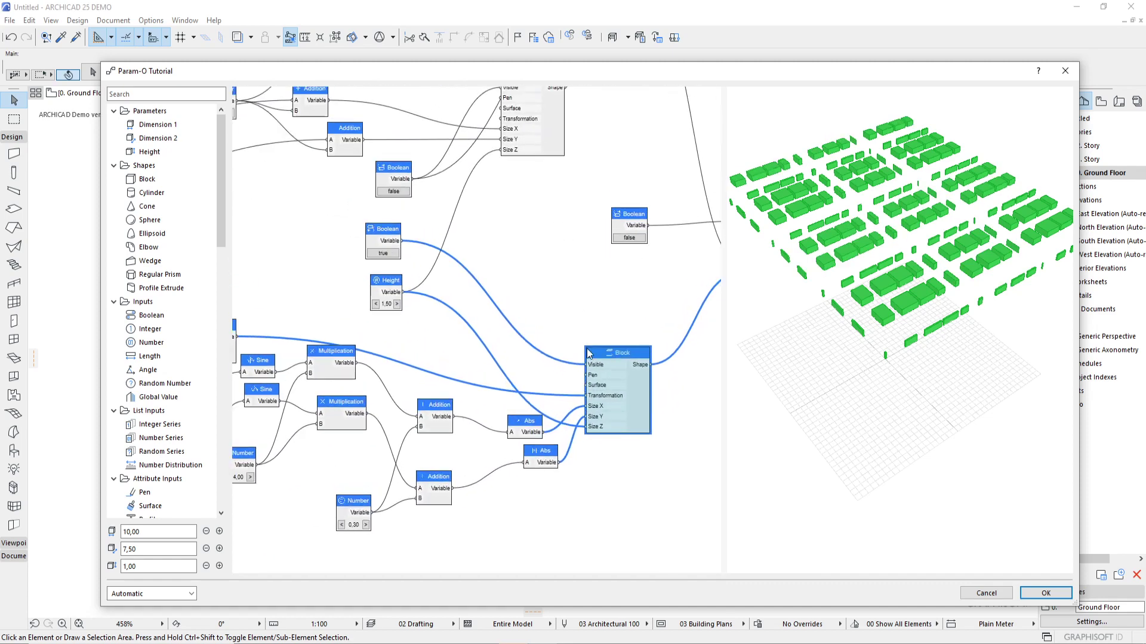
Set the lower Block's Boolean to false and the upper Block's Boolean to true.
{"action": "scroll", "coordinate": [523, 322], "scroll_direction": "up", "scroll_amount": 6}
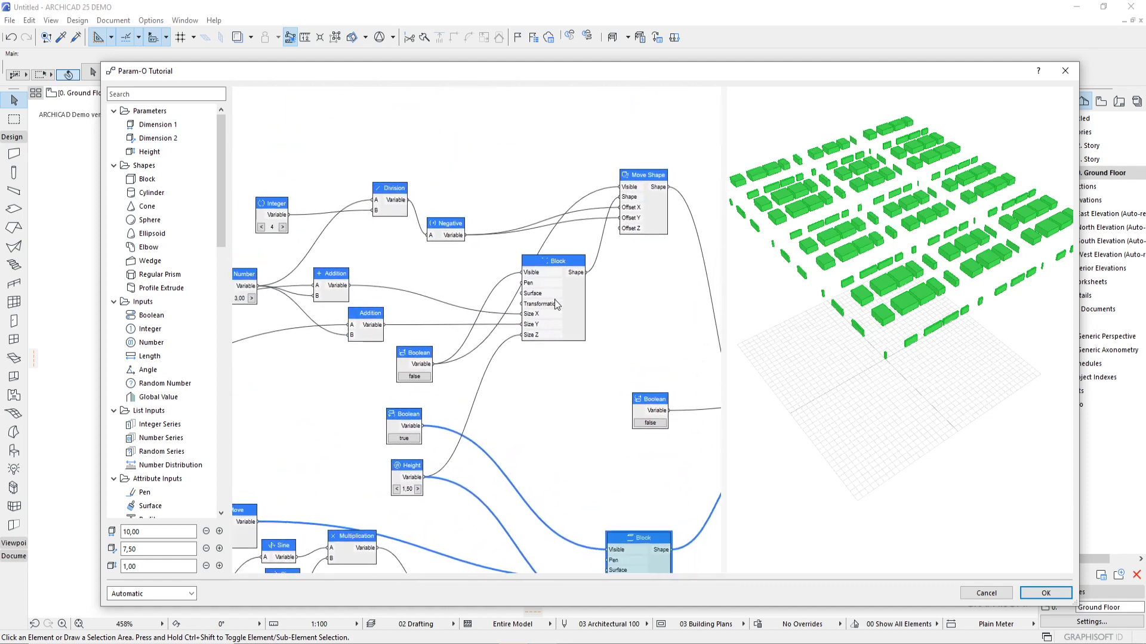
{"action": "scroll", "coordinate": [573, 334], "scroll_direction": "down", "scroll_amount": 2}
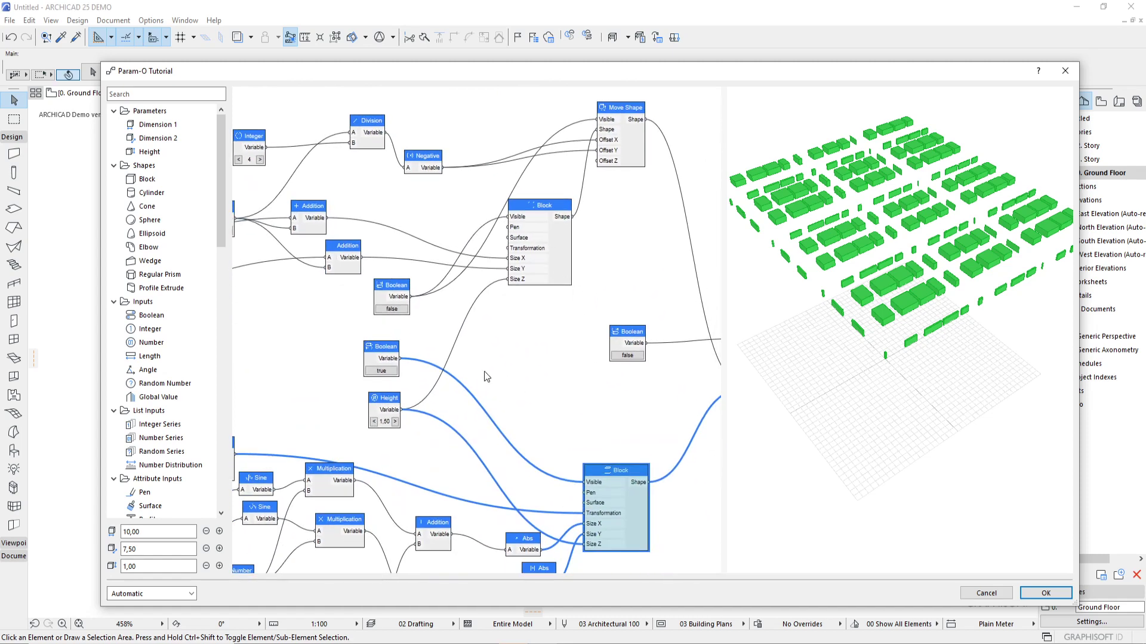
{"action": "left_click", "coordinate": [391, 371]}
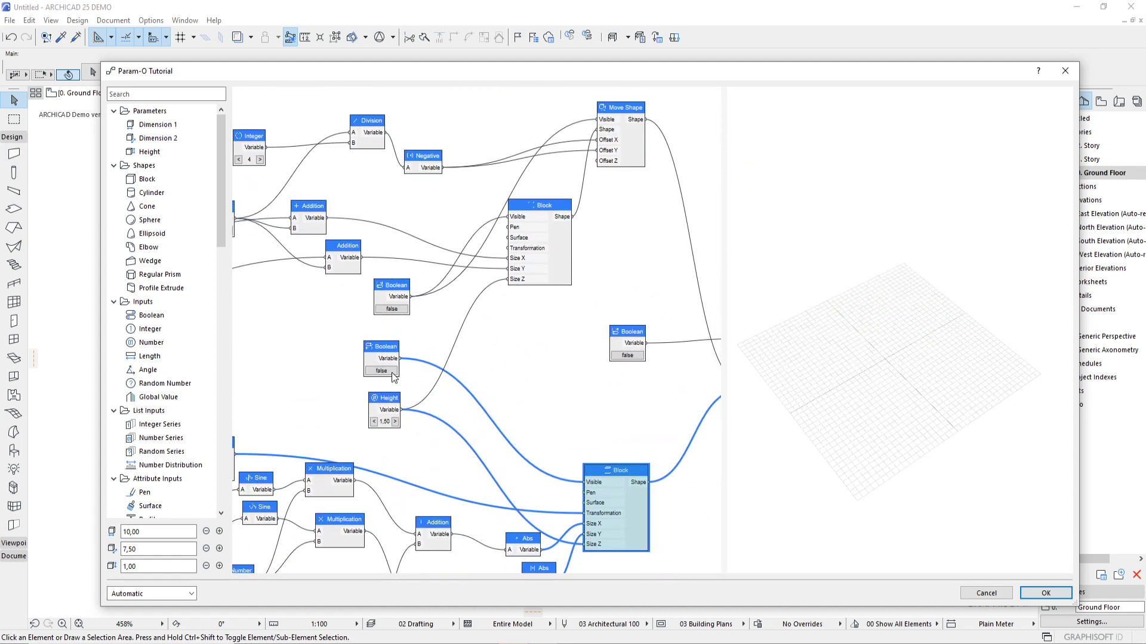
{"action": "left_click", "coordinate": [398, 309]}
Transfer the outgoing connections of the 61,50 Number node to Dimension 1 and those of the 71,50 Number node to Dimension 2.
{"action": "middle_click_drag", "start_coordinate": [487, 289], "coordinate": [553, 290]}
{"action": "scroll", "coordinate": [465, 320], "scroll_direction": "down", "scroll_amount": 1}
{"action": "middle_click_drag", "start_coordinate": [263, 382], "coordinate": [583, 293]}
{"action": "scroll", "coordinate": [431, 272], "scroll_direction": "up", "scroll_amount": 3}
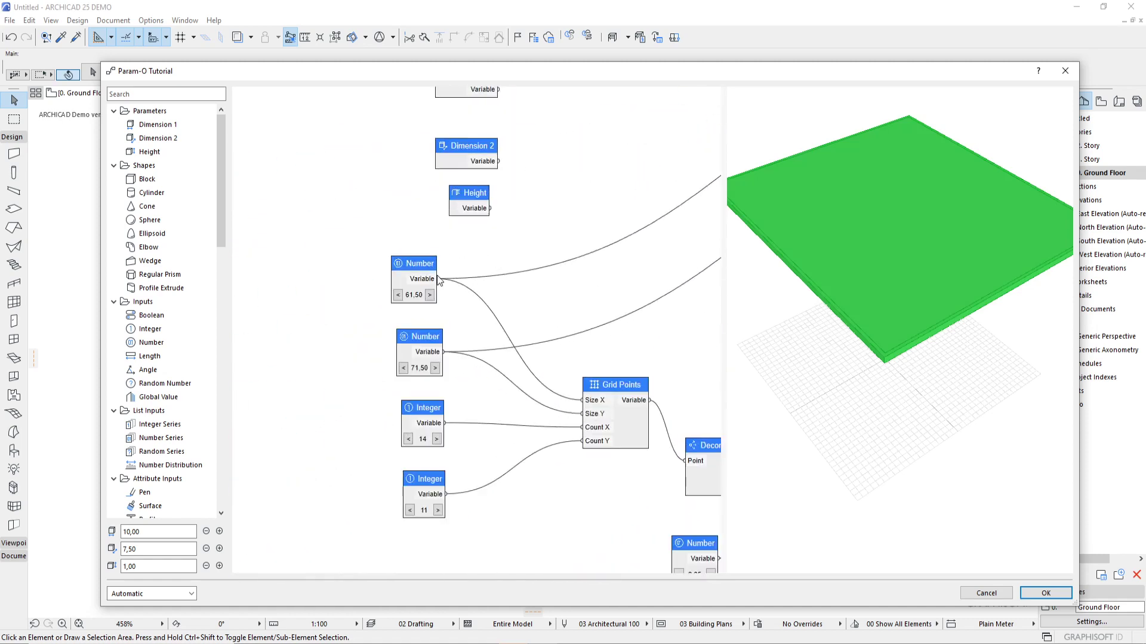
{"action": "scroll", "coordinate": [504, 289], "scroll_direction": "down", "scroll_amount": 3}
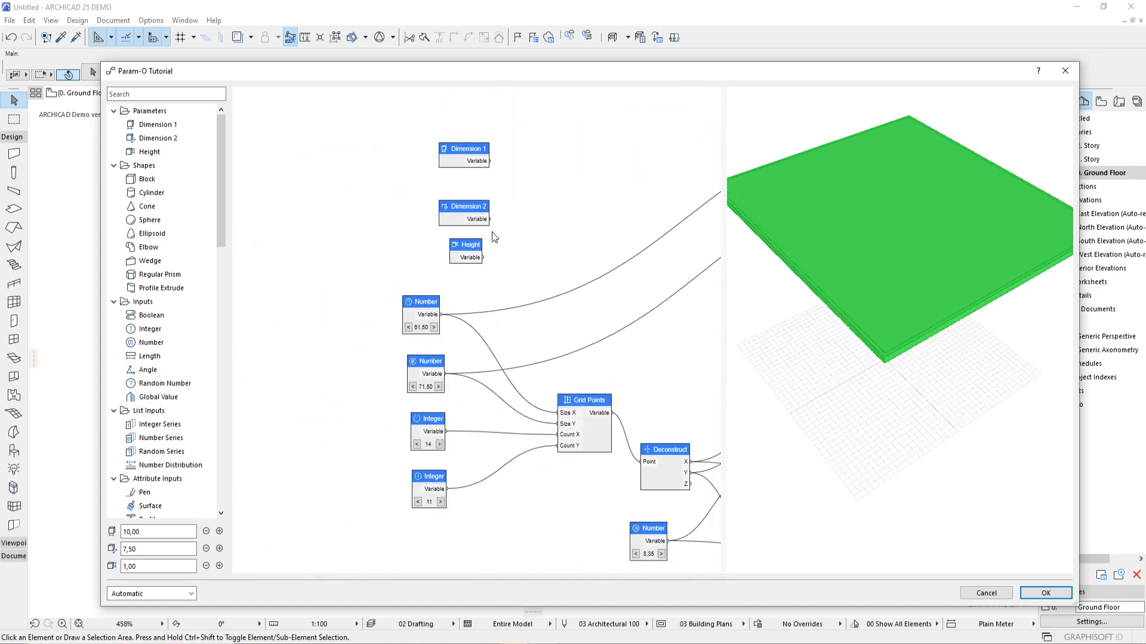
{"action": "scroll", "coordinate": [475, 252], "scroll_direction": "up", "scroll_amount": 1}
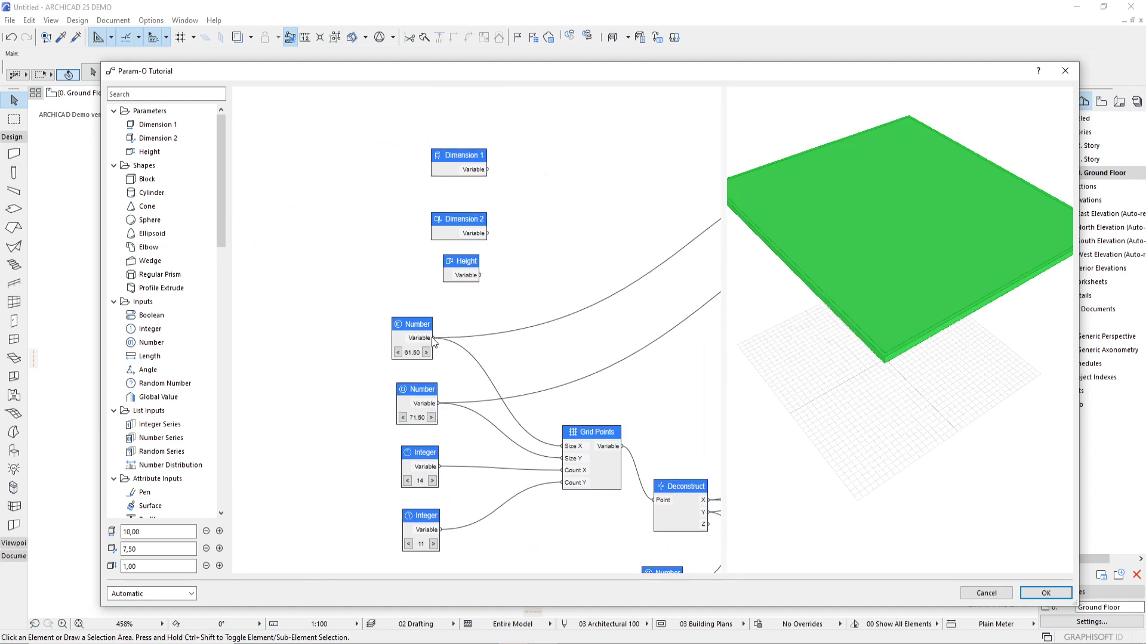
{"action": "left_click_drag", "start_coordinate": [433, 338], "coordinate": [488, 170]}
{"action": "left_click_drag", "start_coordinate": [438, 404], "coordinate": [486, 234]}
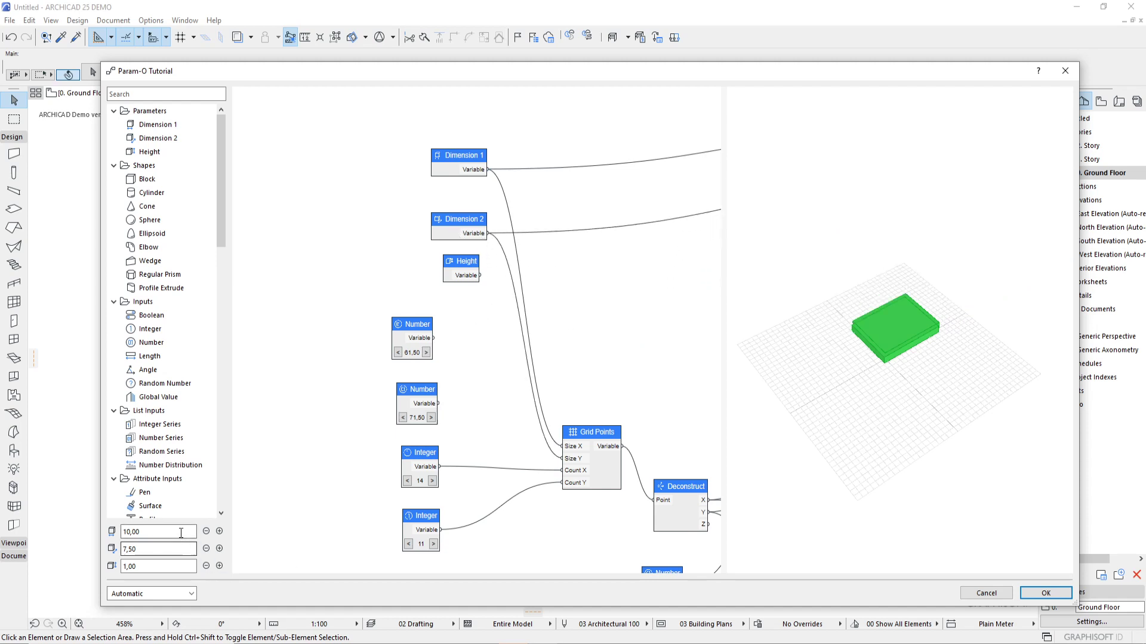
Set Dimension 1 to 61,50 and Dimension 2 to 71,50.
{"action": "left_click_drag", "start_coordinate": [165, 531], "coordinate": [94, 530]}
{"action": "type", "text": "61,5"}
{"action": "key", "text": "Tab"}
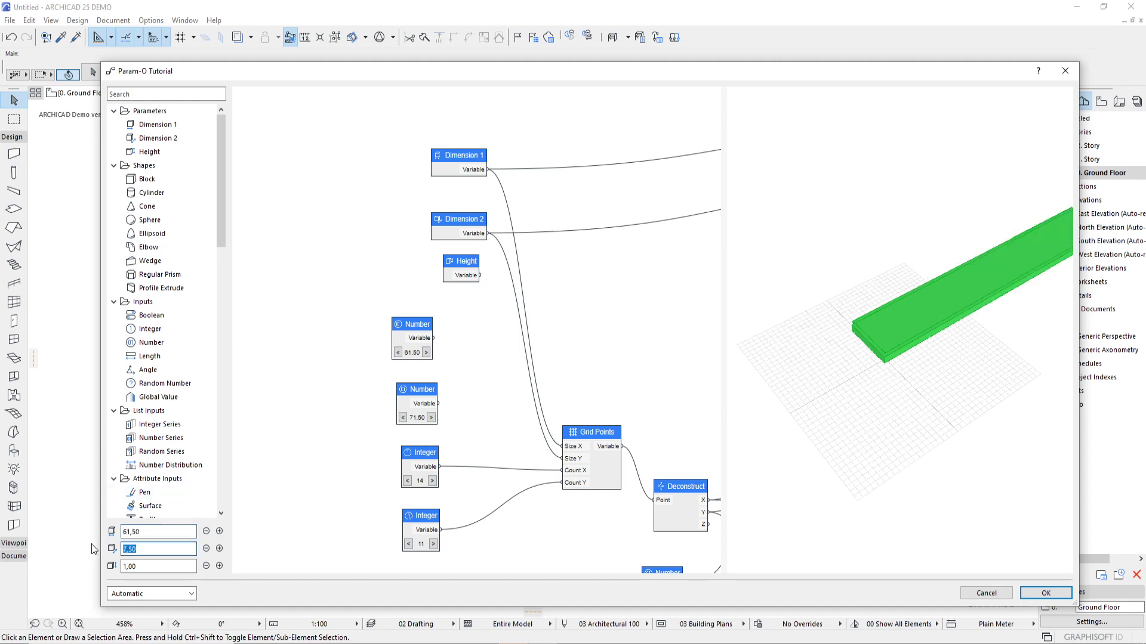
{"action": "type", "text": "71,50"}
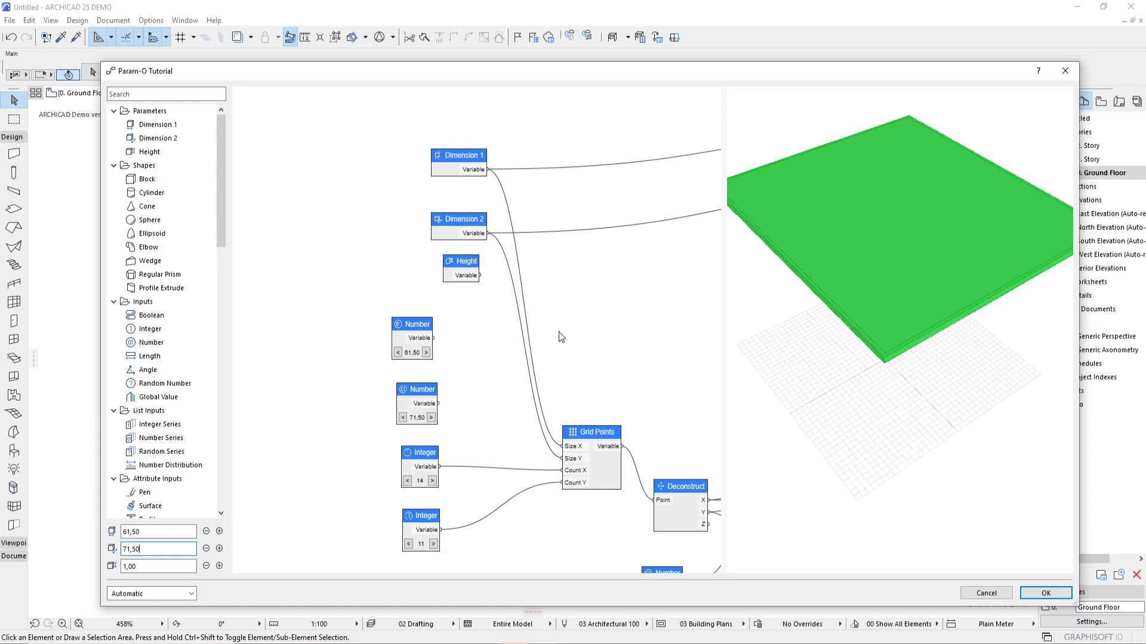
Review the Dimension 1 and Dimension 2 values and move the Param-O dialog aside and back to see the Archicad drawing area.
{"action": "middle_click_drag", "start_coordinate": [607, 301], "coordinate": [485, 285]}
{"action": "scroll", "coordinate": [498, 321], "scroll_direction": "down", "scroll_amount": 1}
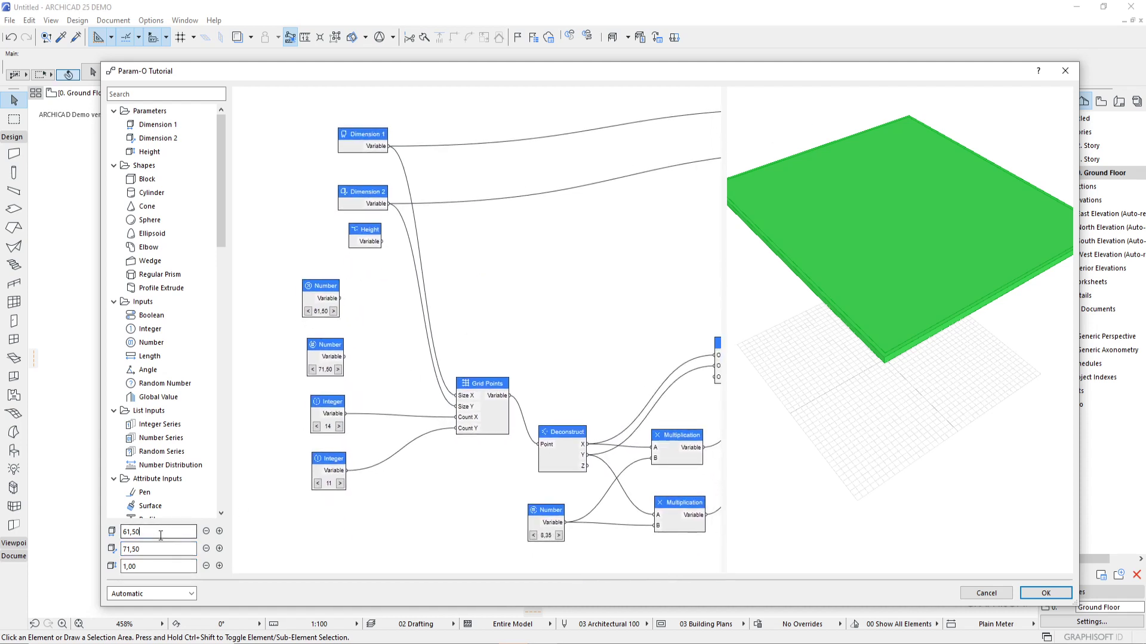
{"action": "left_click", "coordinate": [134, 531]}
{"action": "left_click", "coordinate": [136, 547]}
{"action": "left_click_drag", "start_coordinate": [421, 74], "coordinate": [742, 532]}
{"action": "left_click_drag", "start_coordinate": [583, 520], "coordinate": [291, 87]}
{"action": "middle_click_drag", "start_coordinate": [534, 278], "coordinate": [454, 287]}
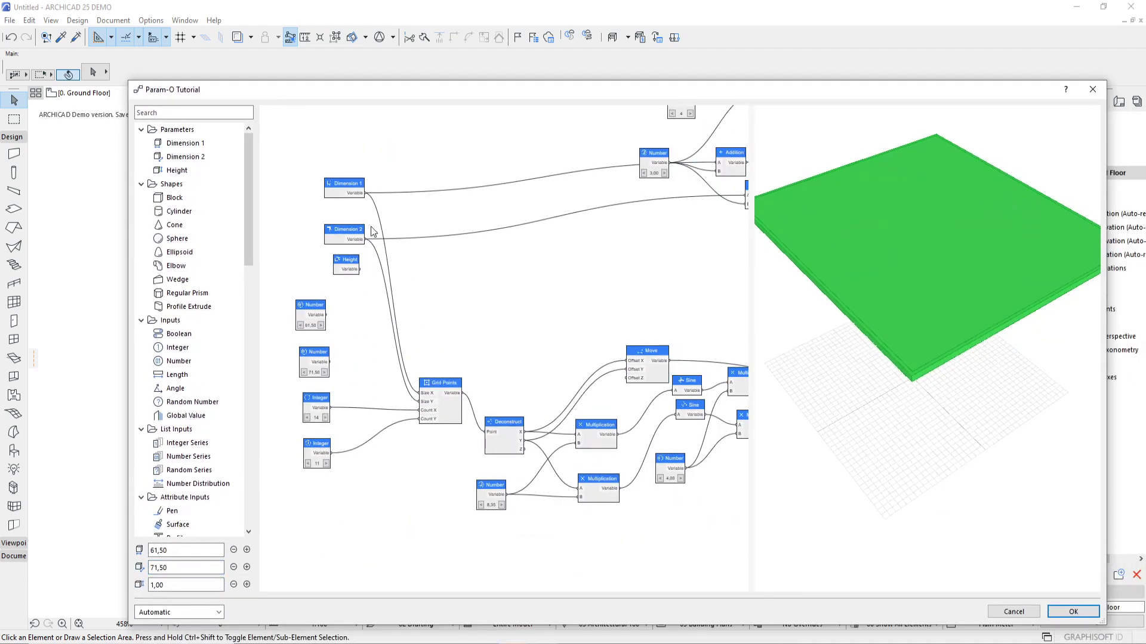
Switch the upper Block's Boolean to false and back to true in the Param-O graph.
{"action": "scroll", "coordinate": [357, 216], "scroll_direction": "up", "scroll_amount": 2}
{"action": "middle_click_drag", "start_coordinate": [522, 338], "coordinate": [430, 329]}
{"action": "scroll", "coordinate": [436, 335], "scroll_direction": "down", "scroll_amount": 1}
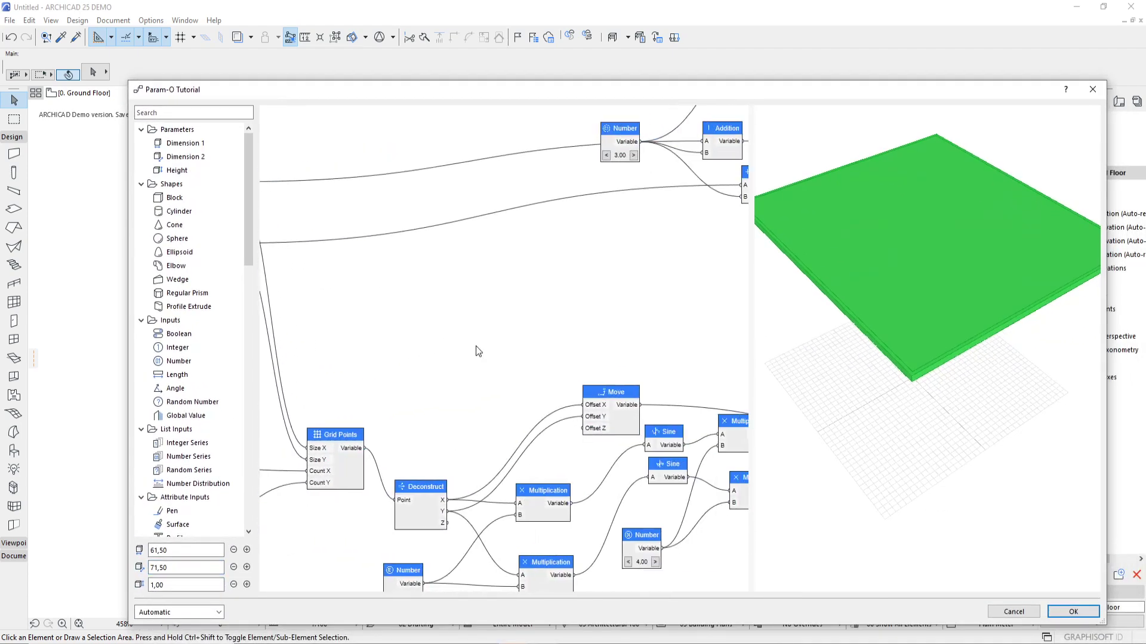
{"action": "scroll", "coordinate": [481, 350], "scroll_direction": "down", "scroll_amount": 1}
{"action": "middle_click_drag", "start_coordinate": [624, 316], "coordinate": [356, 351]}
{"action": "scroll", "coordinate": [551, 289], "scroll_direction": "up", "scroll_amount": 1}
{"action": "middle_click_drag", "start_coordinate": [552, 289], "coordinate": [508, 340]}
{"action": "scroll", "coordinate": [402, 353], "scroll_direction": "up", "scroll_amount": 1}
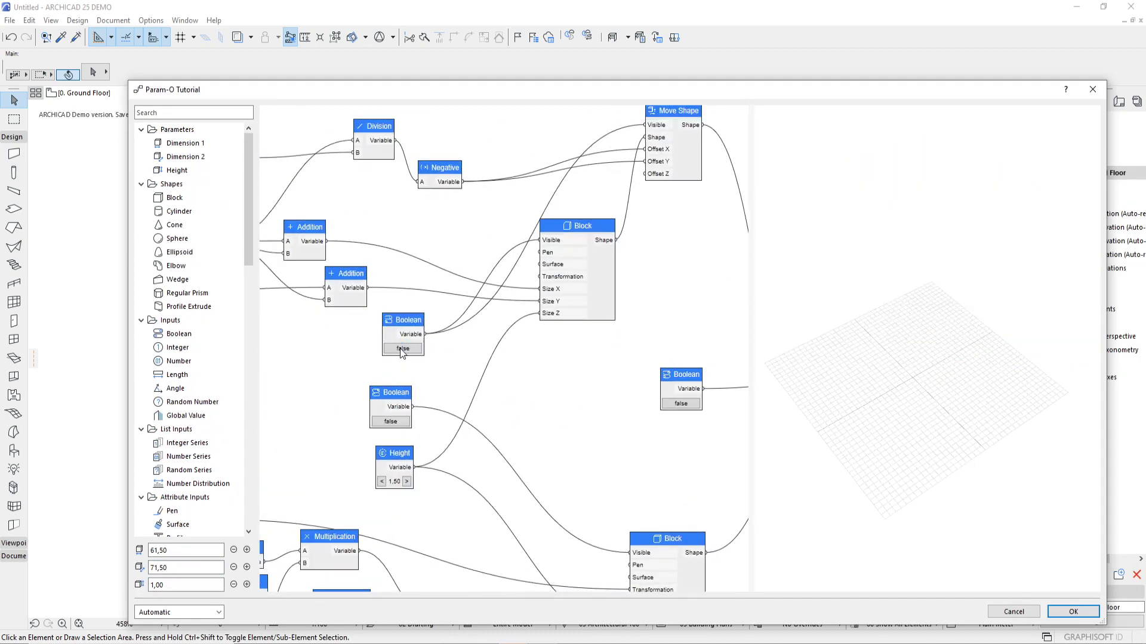
{"action": "left_click", "coordinate": [400, 349]}
{"action": "middle_click_drag", "start_coordinate": [486, 412], "coordinate": [419, 393]}
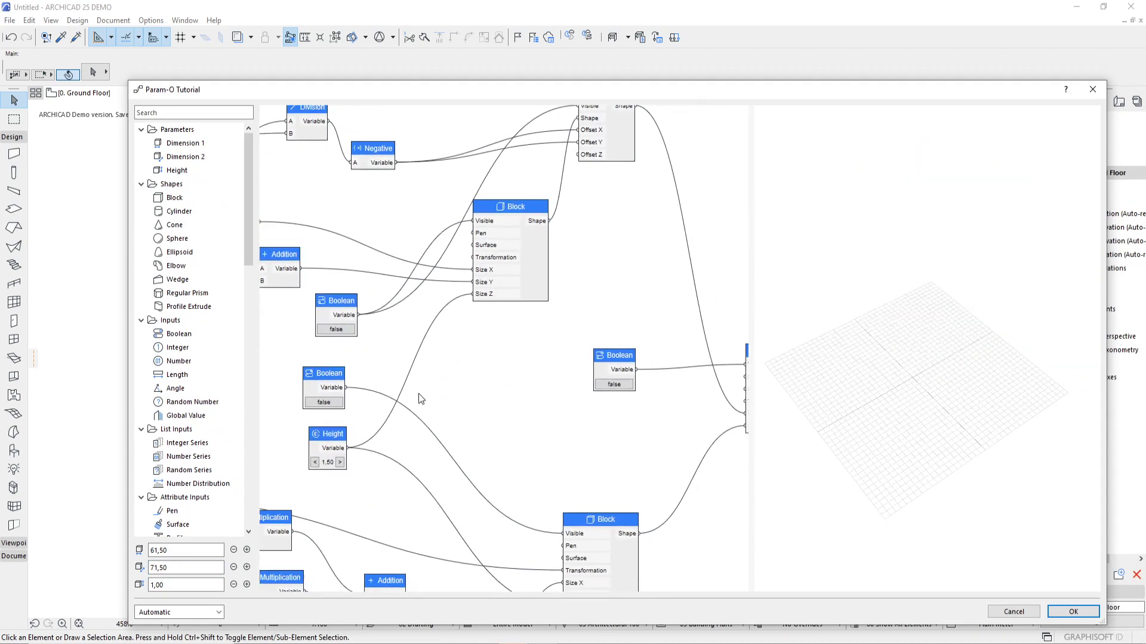
{"action": "left_click", "coordinate": [339, 327]}
{"action": "scroll", "coordinate": [367, 327], "scroll_direction": "down", "scroll_amount": 2}
{"action": "middle_click_drag", "start_coordinate": [465, 300], "coordinate": [518, 326]}
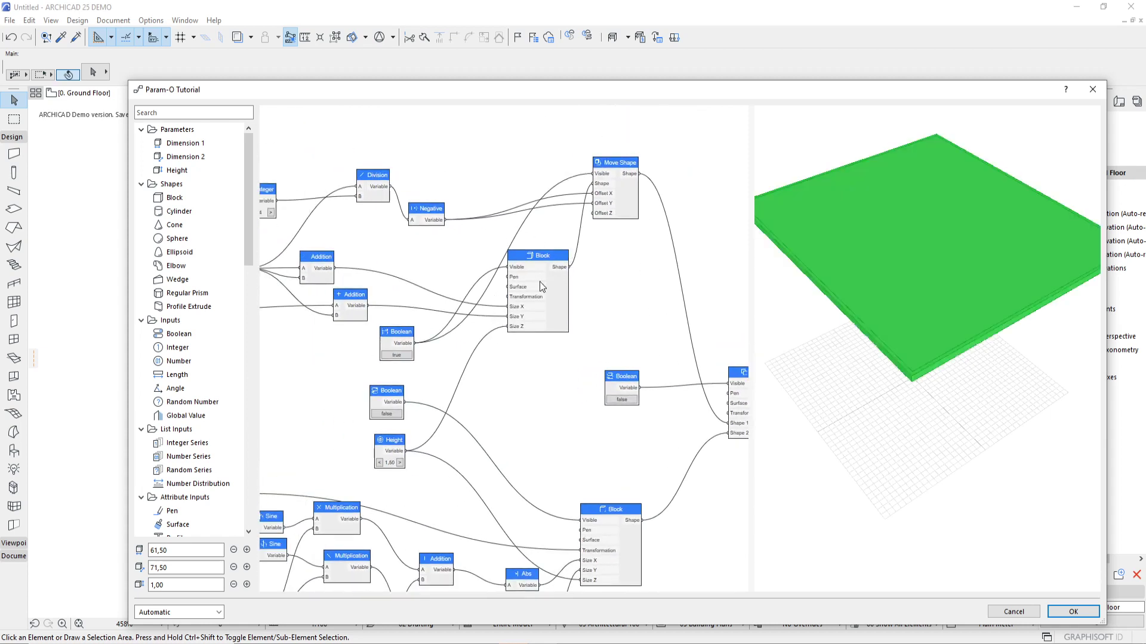
Examine the Difference node and its Boolean, and look through the node library down to Solid Operations and Extras.
{"action": "scroll", "coordinate": [537, 284], "scroll_direction": "down", "scroll_amount": 1}
{"action": "middle_click_drag", "start_coordinate": [576, 279], "coordinate": [591, 324]}
{"action": "scroll", "coordinate": [560, 278], "scroll_direction": "up", "scroll_amount": 2}
{"action": "middle_click_drag", "start_coordinate": [534, 284], "coordinate": [611, 301]}
{"action": "scroll", "coordinate": [553, 272], "scroll_direction": "down", "scroll_amount": 1}
{"action": "middle_click_drag", "start_coordinate": [695, 352], "coordinate": [610, 327]}
{"action": "scroll", "coordinate": [617, 324], "scroll_direction": "up", "scroll_amount": 6}
{"action": "scroll", "coordinate": [214, 353], "scroll_direction": "down", "scroll_amount": 6}
{"action": "scroll", "coordinate": [216, 358], "scroll_direction": "down", "scroll_amount": 10}
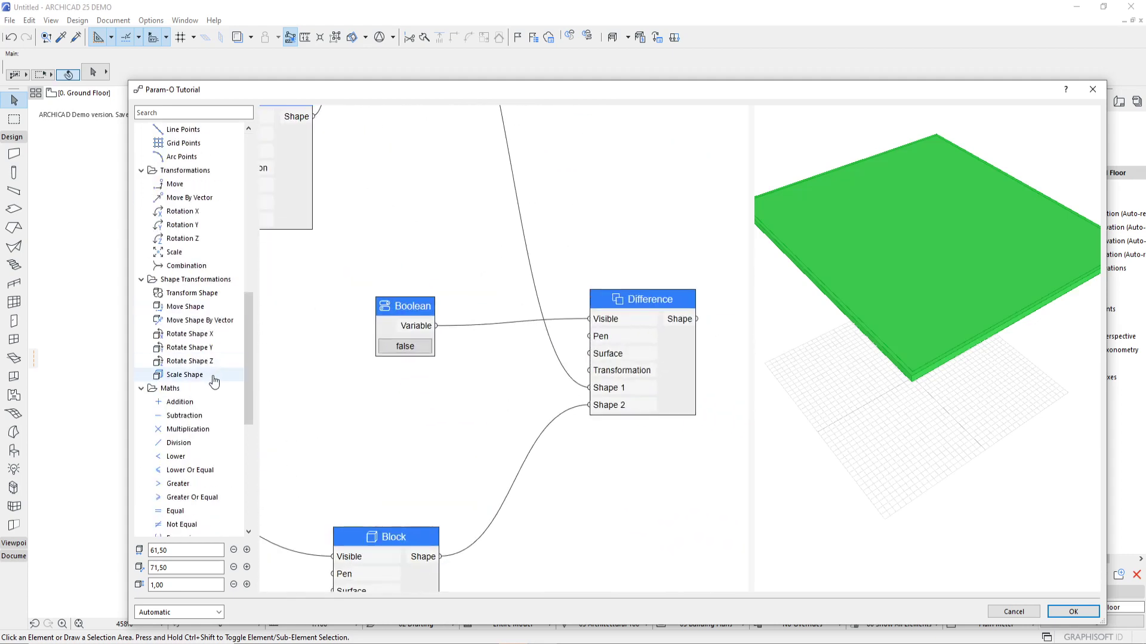
{"action": "double_click", "coordinate": [433, 420]}
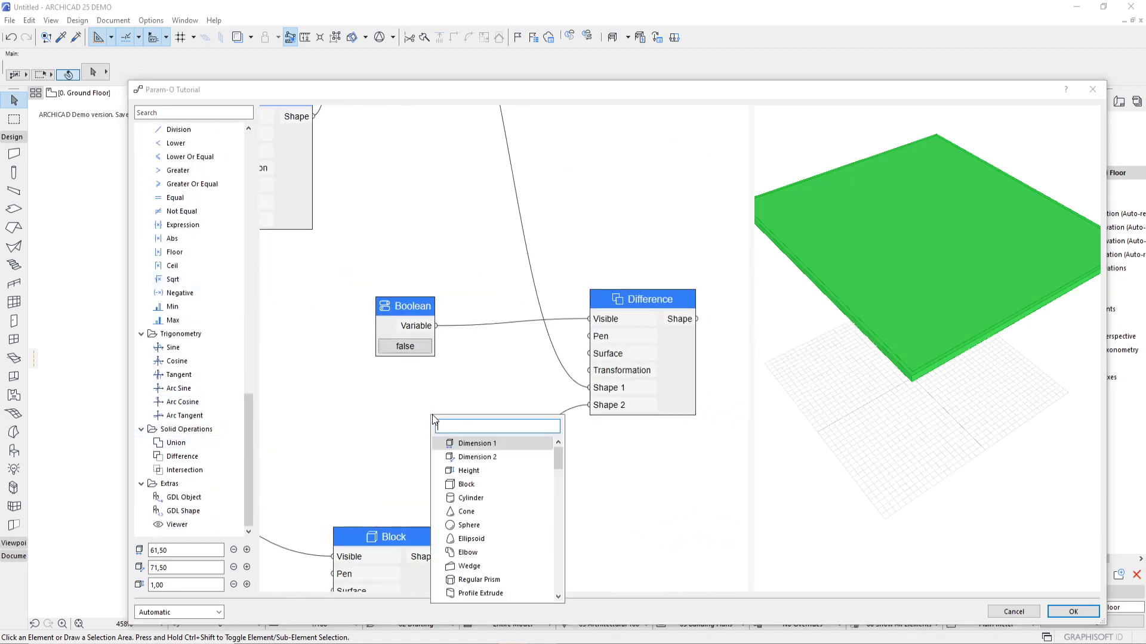
{"action": "left_click", "coordinate": [467, 390]}
Set the upper Block's Boolean to false and the Difference node's Boolean to true.
{"action": "scroll", "coordinate": [468, 326], "scroll_direction": "down", "scroll_amount": 2}
{"action": "middle_click_drag", "start_coordinate": [466, 324], "coordinate": [616, 325]}
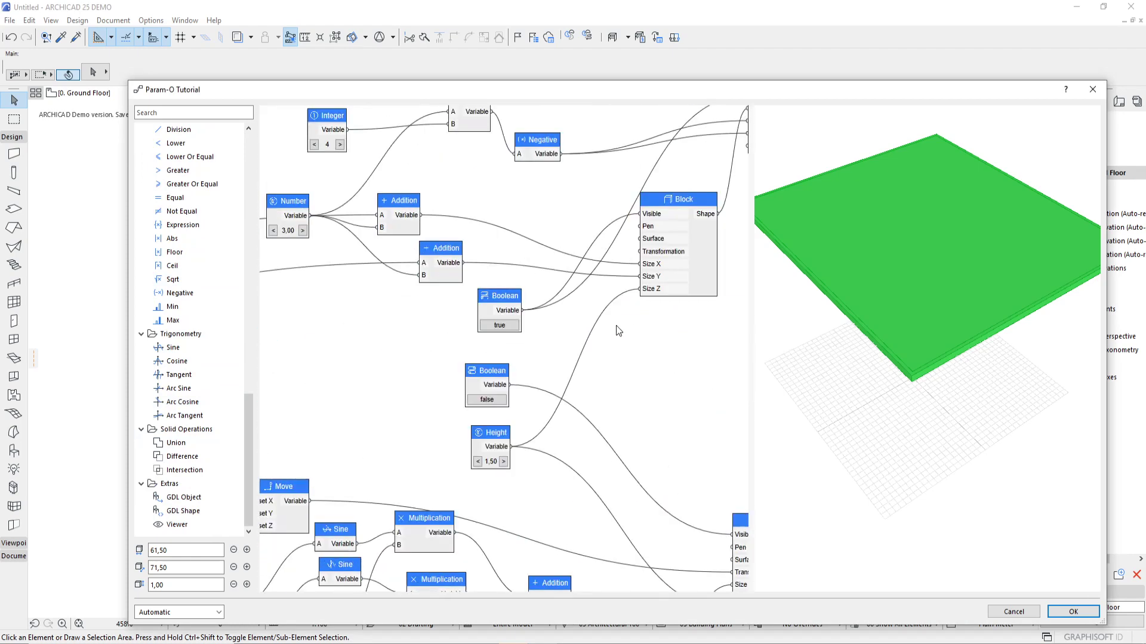
{"action": "left_click", "coordinate": [503, 327]}
{"action": "middle_click_drag", "start_coordinate": [710, 382], "coordinate": [424, 346]}
{"action": "scroll", "coordinate": [503, 362], "scroll_direction": "up", "scroll_amount": 2}
{"action": "left_click", "coordinate": [501, 350]}
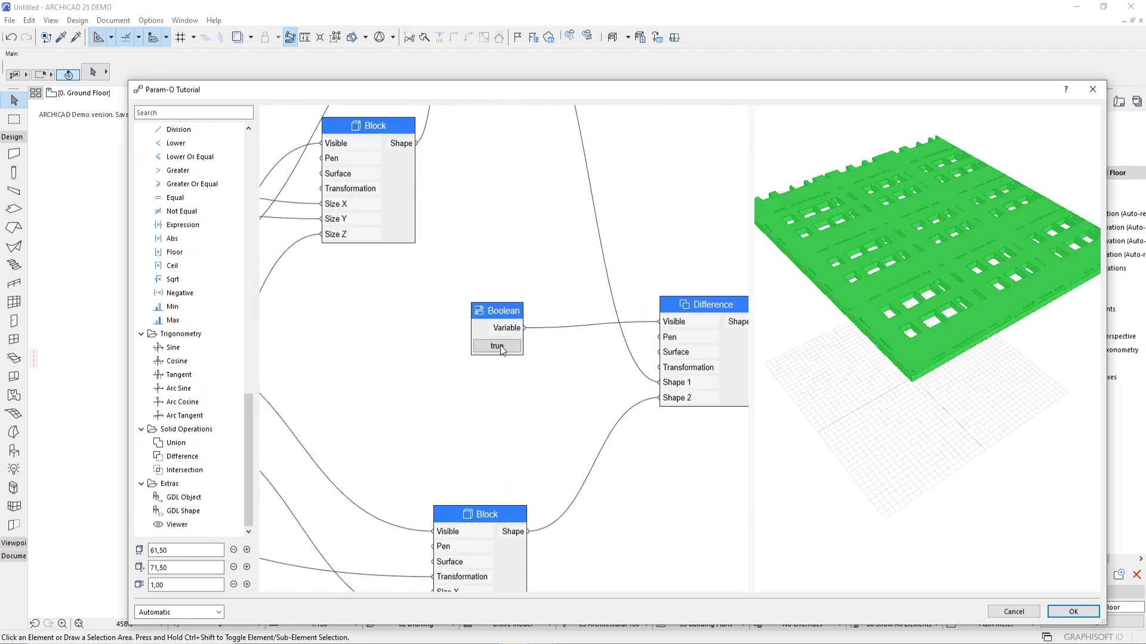
{"action": "middle_click_drag", "start_coordinate": [581, 373], "coordinate": [438, 390]}
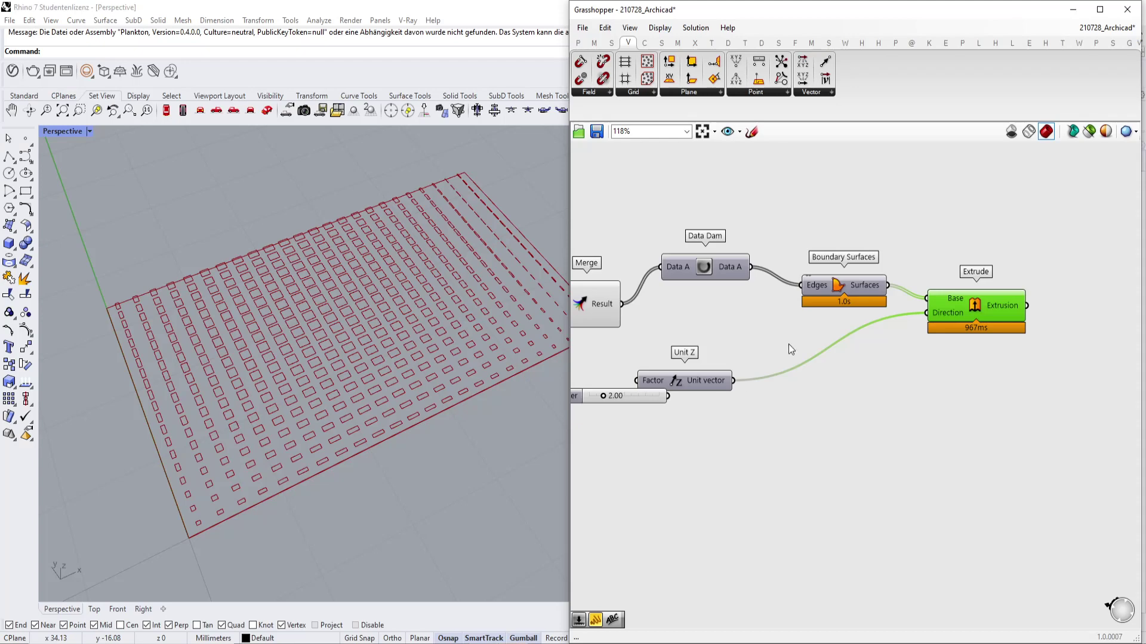
Switch to Grasshopper and adjust the number sliders that drive the size pattern of the rectangular openings.
{"action": "scroll", "coordinate": [919, 322], "scroll_direction": "down", "scroll_amount": 2}
{"action": "right_click_drag", "start_coordinate": [820, 325], "coordinate": [882, 333]}
{"action": "scroll", "coordinate": [787, 302], "scroll_direction": "up", "scroll_amount": 2}
{"action": "right_click_drag", "start_coordinate": [684, 327], "coordinate": [864, 317]}
{"action": "scroll", "coordinate": [864, 318], "scroll_direction": "down", "scroll_amount": 2}
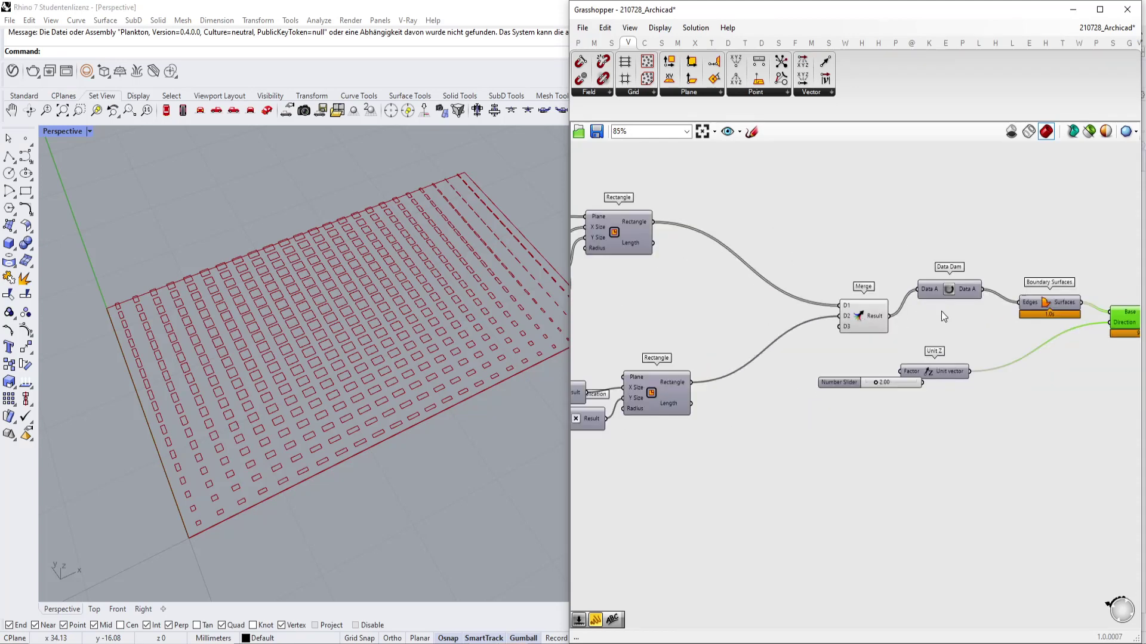
{"action": "right_click_drag", "start_coordinate": [994, 344], "coordinate": [903, 341]}
{"action": "right_click_drag", "start_coordinate": [807, 350], "coordinate": [983, 337]}
{"action": "scroll", "coordinate": [984, 337], "scroll_direction": "down", "scroll_amount": 4}
{"action": "scroll", "coordinate": [837, 346], "scroll_direction": "up", "scroll_amount": 8}
{"action": "left_click_drag", "start_coordinate": [866, 445], "coordinate": [863, 446]}
{"action": "scroll", "coordinate": [805, 371], "scroll_direction": "down", "scroll_amount": 4}
{"action": "right_click_drag", "start_coordinate": [621, 311], "coordinate": [793, 338]}
{"action": "scroll", "coordinate": [795, 338], "scroll_direction": "up", "scroll_amount": 5}
{"action": "left_click_drag", "start_coordinate": [888, 462], "coordinate": [899, 462]}
{"action": "scroll", "coordinate": [901, 459], "scroll_direction": "down", "scroll_amount": 4}
Release the Data Dam so the updated rectangles pass on to Boundary Surfaces and Extrude.
{"action": "right_click_drag", "start_coordinate": [949, 446], "coordinate": [598, 240]}
{"action": "scroll", "coordinate": [597, 240], "scroll_direction": "down", "scroll_amount": 4}
{"action": "scroll", "coordinate": [1015, 269], "scroll_direction": "up", "scroll_amount": 4}
{"action": "right_click_drag", "start_coordinate": [825, 317], "coordinate": [782, 313]}
{"action": "left_click_drag", "start_coordinate": [807, 289], "coordinate": [794, 276]}
{"action": "right_click_drag", "start_coordinate": [851, 271], "coordinate": [780, 278]}
{"action": "left_click", "coordinate": [825, 255]}
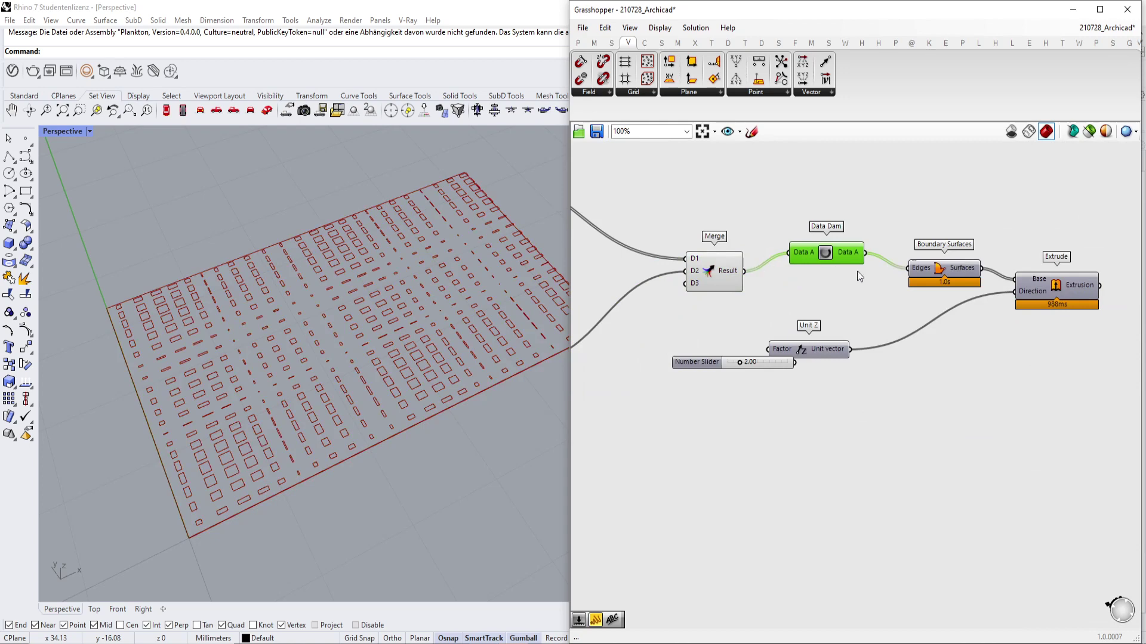
Turn on the Extrude component's preview, select the Merge component, and inspect the extruded slab in Rhino's Perspective view.
{"action": "scroll", "coordinate": [876, 273], "scroll_direction": "down", "scroll_amount": 3}
{"action": "scroll", "coordinate": [879, 216], "scroll_direction": "up", "scroll_amount": 4}
{"action": "left_click", "coordinate": [969, 288]}
{"action": "scroll", "coordinate": [875, 249], "scroll_direction": "down", "scroll_amount": 3}
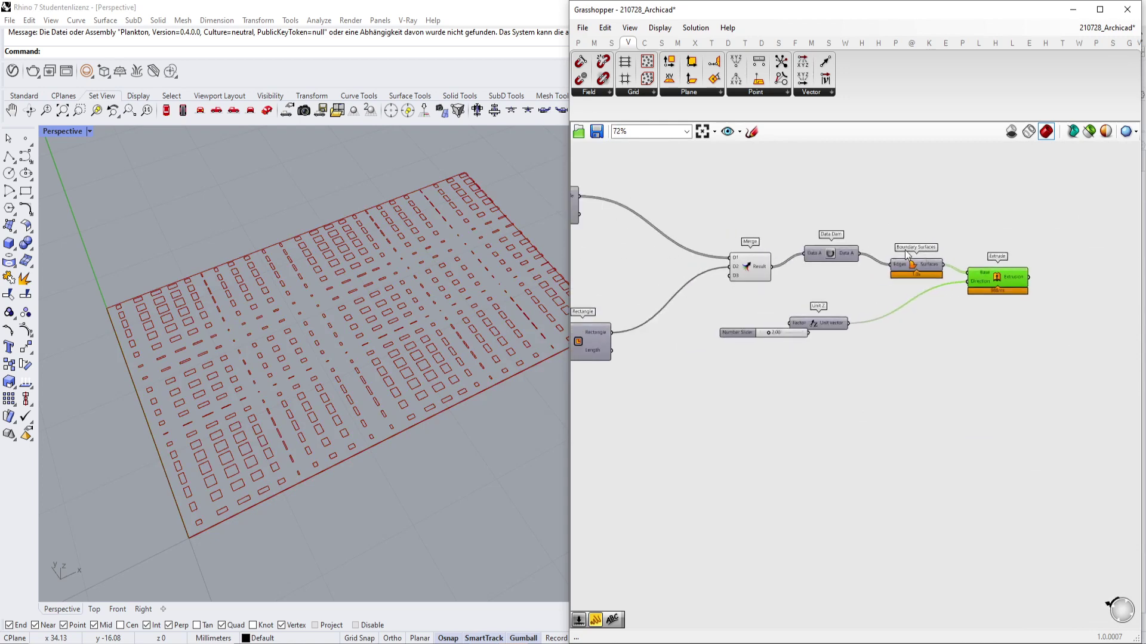
{"action": "left_click", "coordinate": [759, 266]}
{"action": "scroll", "coordinate": [440, 334], "scroll_direction": "up", "scroll_amount": 4}
{"action": "scroll", "coordinate": [443, 356], "scroll_direction": "down", "scroll_amount": 4}
{"action": "right_click_drag", "start_coordinate": [442, 356], "coordinate": [443, 358]}
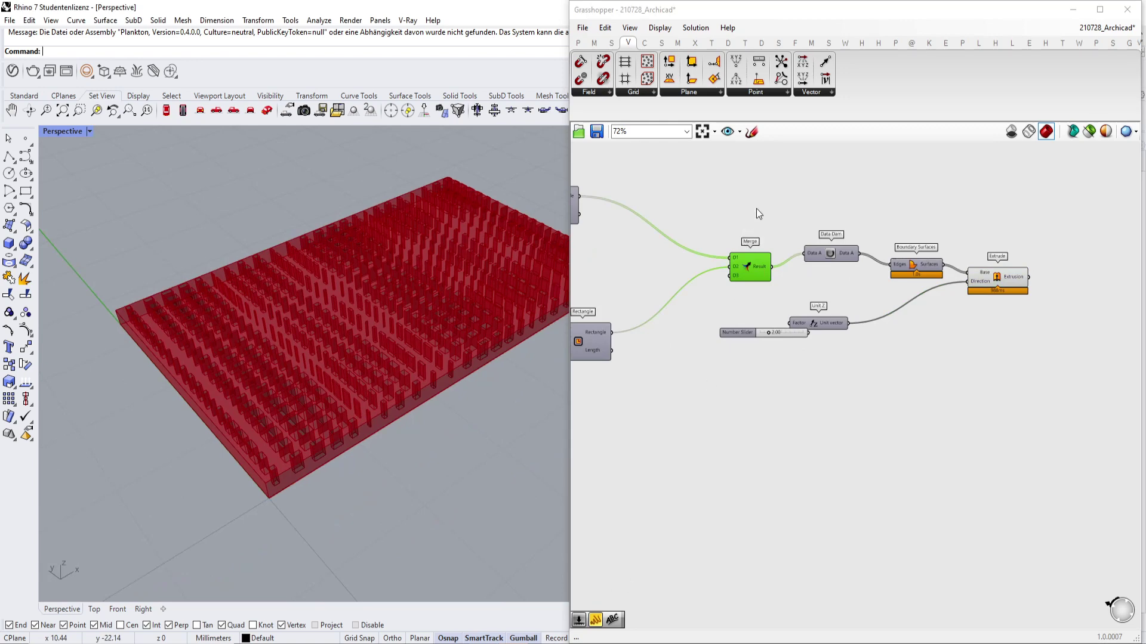
{"action": "right_click_drag", "start_coordinate": [369, 533], "coordinate": [475, 527]}
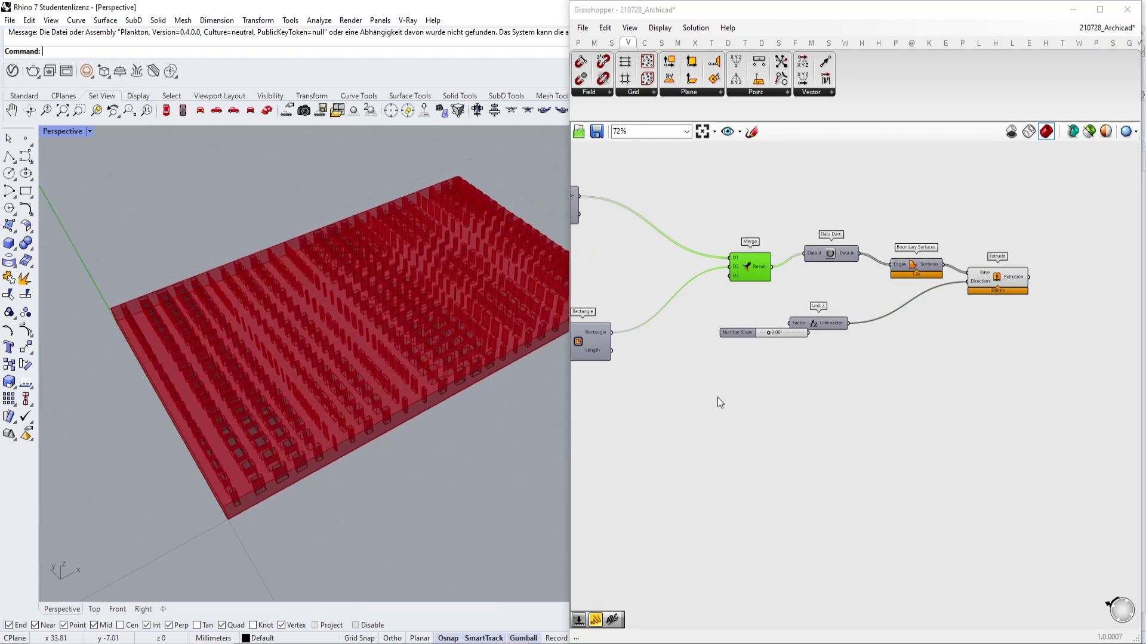
{"action": "scroll", "coordinate": [721, 401], "scroll_direction": "down", "scroll_amount": 1}
{"action": "scroll", "coordinate": [760, 314], "scroll_direction": "up", "scroll_amount": 2}
{"action": "right_click_drag", "start_coordinate": [690, 289], "coordinate": [855, 337]}
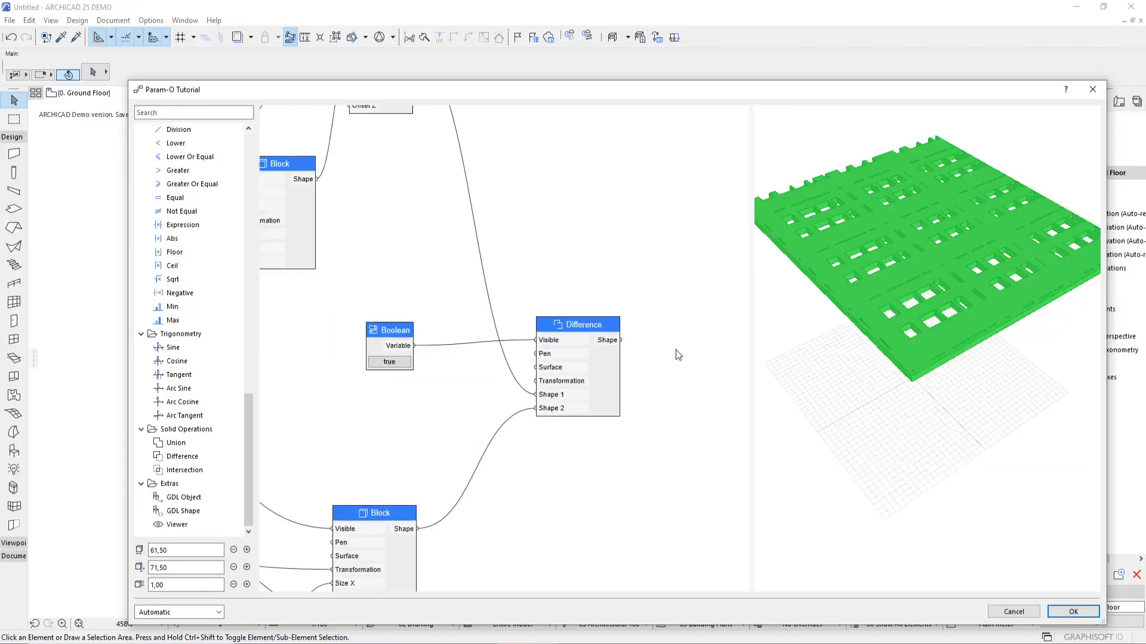
Switch to Archicad's Param-O graph and examine the Difference node and the connection options of the lower Block's Shape and Pen ports.
{"action": "scroll", "coordinate": [545, 375], "scroll_direction": "down", "scroll_amount": 2}
{"action": "scroll", "coordinate": [545, 375], "scroll_direction": "up", "scroll_amount": 2}
{"action": "middle_click_drag", "start_coordinate": [545, 375], "coordinate": [531, 357]}
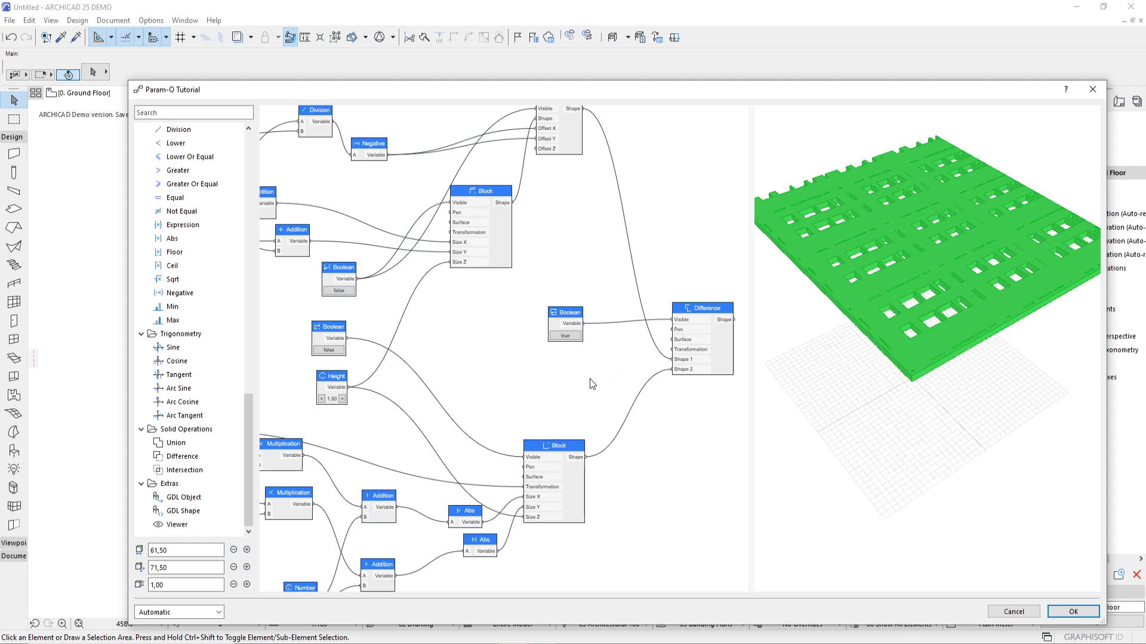
{"action": "middle_click_drag", "start_coordinate": [588, 380], "coordinate": [496, 274]}
{"action": "scroll", "coordinate": [495, 274], "scroll_direction": "down", "scroll_amount": 1}
{"action": "scroll", "coordinate": [493, 356], "scroll_direction": "up", "scroll_amount": 5}
{"action": "right_click", "coordinate": [489, 349]}
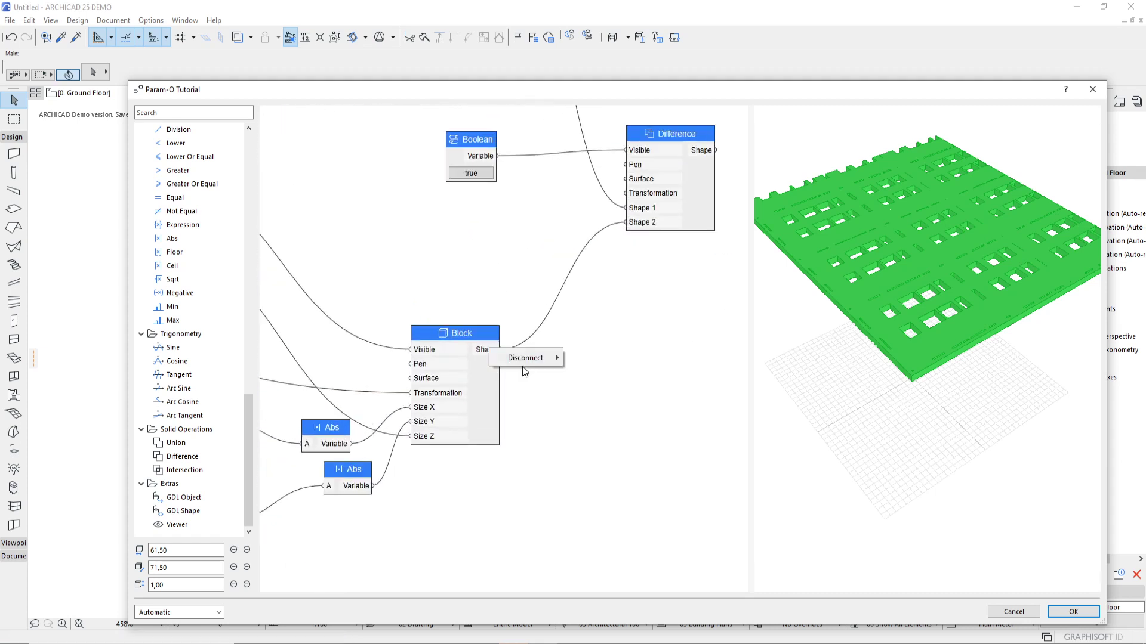
{"action": "mouse_move", "coordinate": [515, 358]}
{"action": "left_click", "coordinate": [473, 288]}
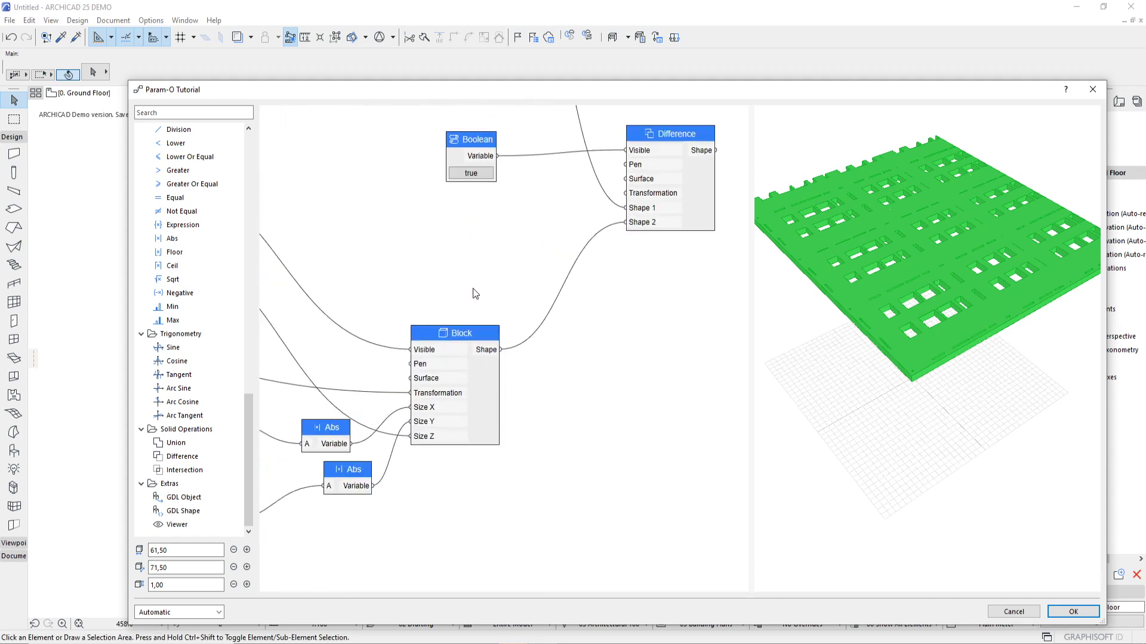
{"action": "right_click", "coordinate": [437, 361]}
{"action": "left_click", "coordinate": [442, 286]}
{"action": "scroll", "coordinate": [442, 285], "scroll_direction": "down", "scroll_amount": 2}
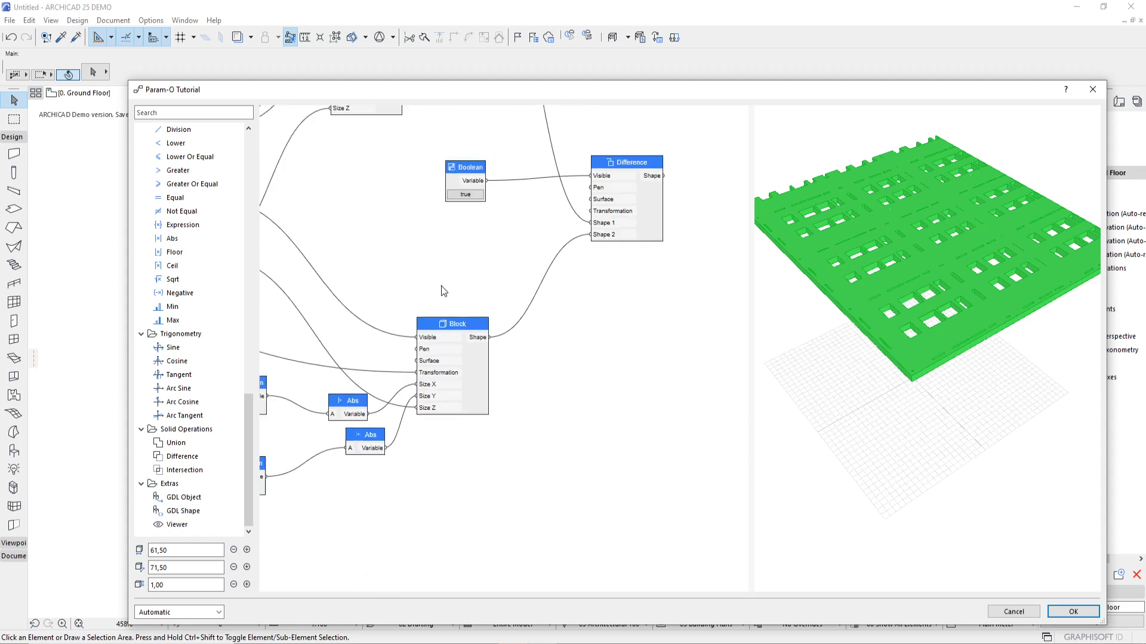
{"action": "middle_click_drag", "start_coordinate": [576, 300], "coordinate": [550, 356]}
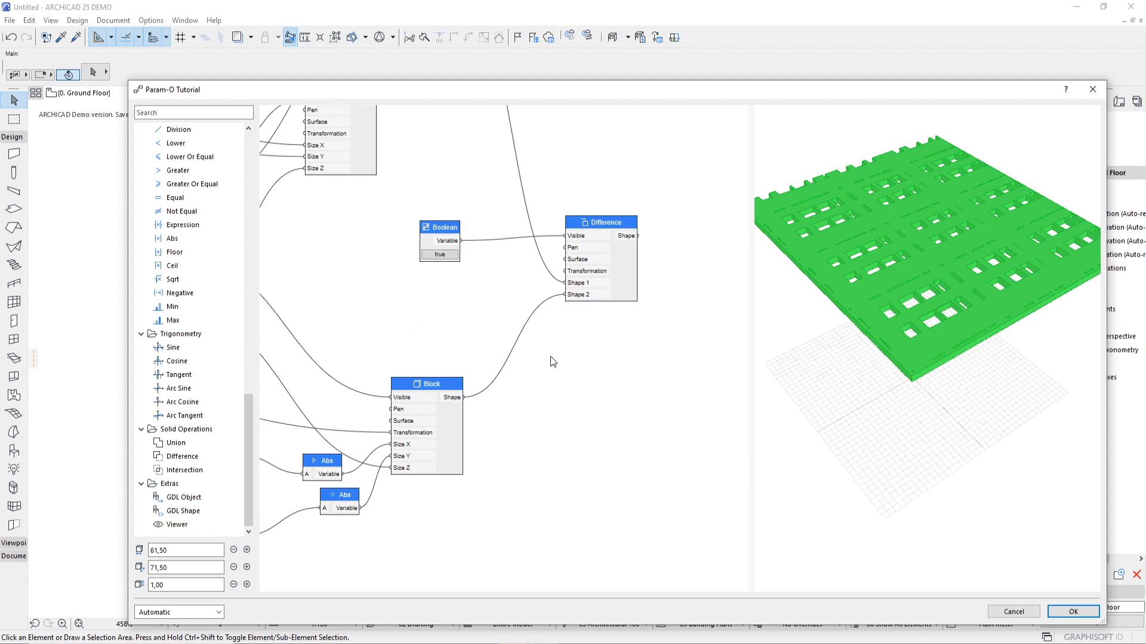
{"action": "scroll", "coordinate": [495, 352], "scroll_direction": "down", "scroll_amount": 2}
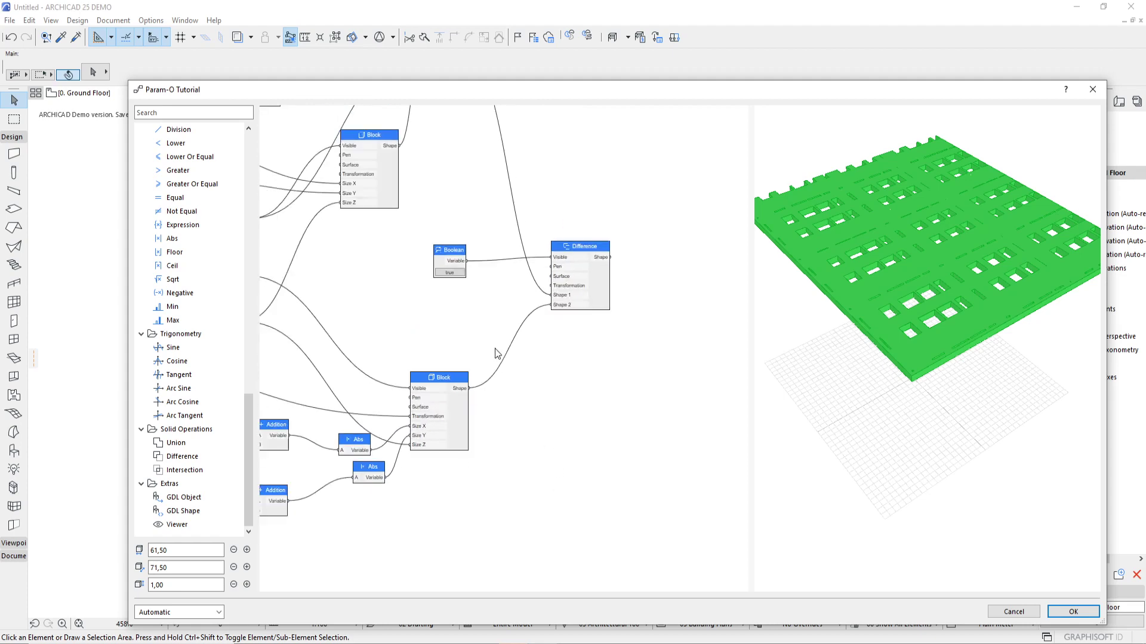
{"action": "scroll", "coordinate": [536, 353], "scroll_direction": "up", "scroll_amount": 1}
{"action": "middle_click_drag", "start_coordinate": [499, 352], "coordinate": [471, 307]}
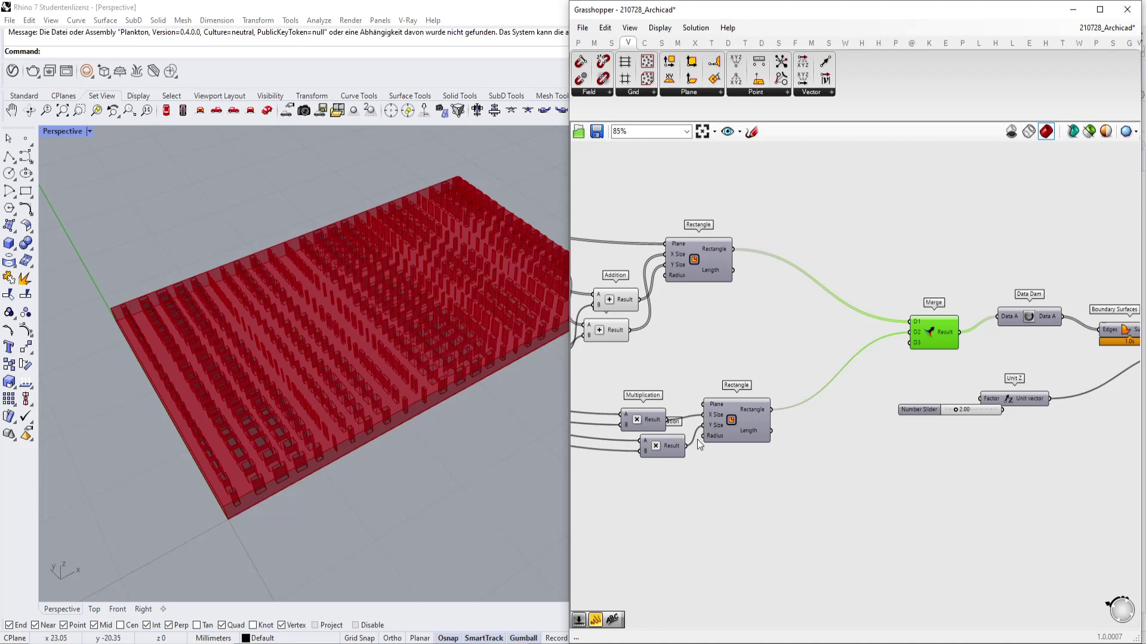
Switch to Grasshopper and place a copy of the Merge component below the original, keeping its two input connections.
{"action": "right_click_drag", "start_coordinate": [820, 500], "coordinate": [787, 428]}
{"action": "scroll", "coordinate": [788, 429], "scroll_direction": "up", "scroll_amount": 3}
{"action": "right_click_drag", "start_coordinate": [819, 308], "coordinate": [780, 366]}
{"action": "scroll", "coordinate": [871, 222], "scroll_direction": "down", "scroll_amount": 1}
{"action": "right_click_drag", "start_coordinate": [871, 222], "coordinate": [771, 270]}
{"action": "scroll", "coordinate": [783, 265], "scroll_direction": "up", "scroll_amount": 3}
{"action": "scroll", "coordinate": [822, 238], "scroll_direction": "down", "scroll_amount": 4}
{"action": "left_click_drag", "start_coordinate": [821, 237], "coordinate": [814, 349], "text": "alt"}
{"action": "scroll", "coordinate": [800, 382], "scroll_direction": "up", "scroll_amount": 2}
Graft the D1 input of the copied Merge component and check its Result data tree.
{"action": "right_click", "coordinate": [784, 408]}
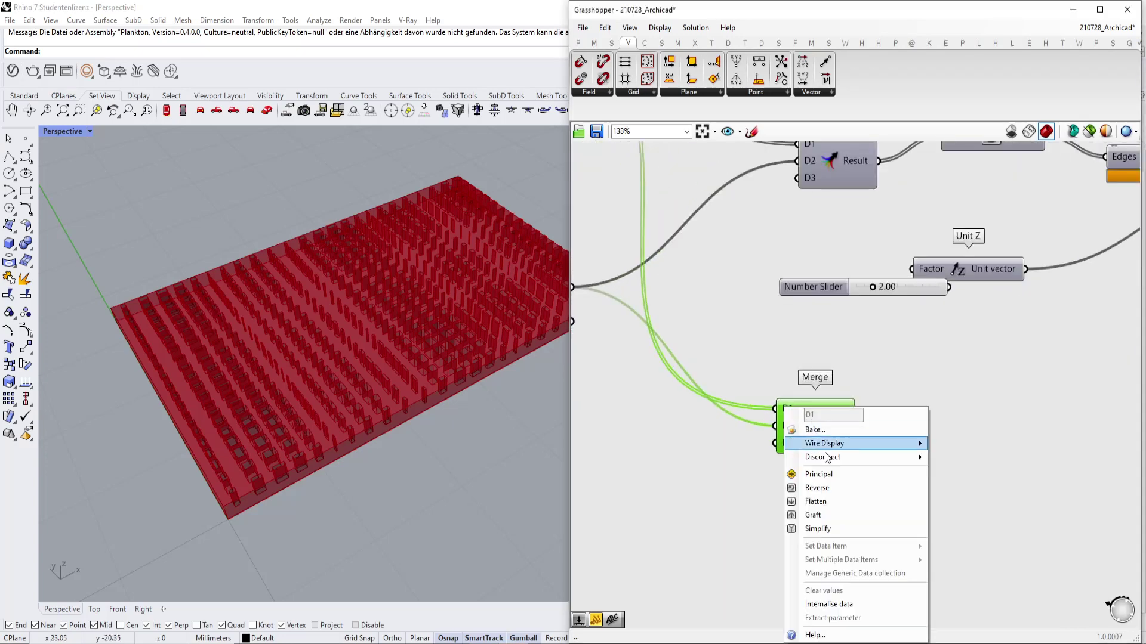
{"action": "left_click", "coordinate": [822, 514]}
{"action": "mouse_move", "coordinate": [844, 424]}
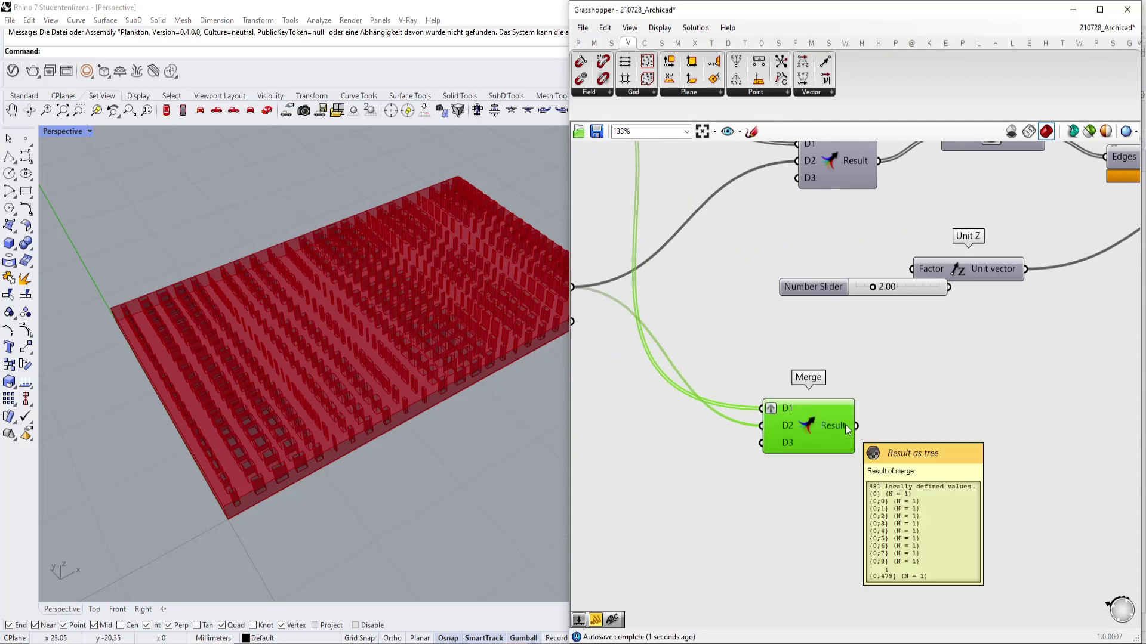
Add a Param Viewer beside the copied Merge component and connect the Result output to it.
{"action": "double_click", "coordinate": [917, 475]}
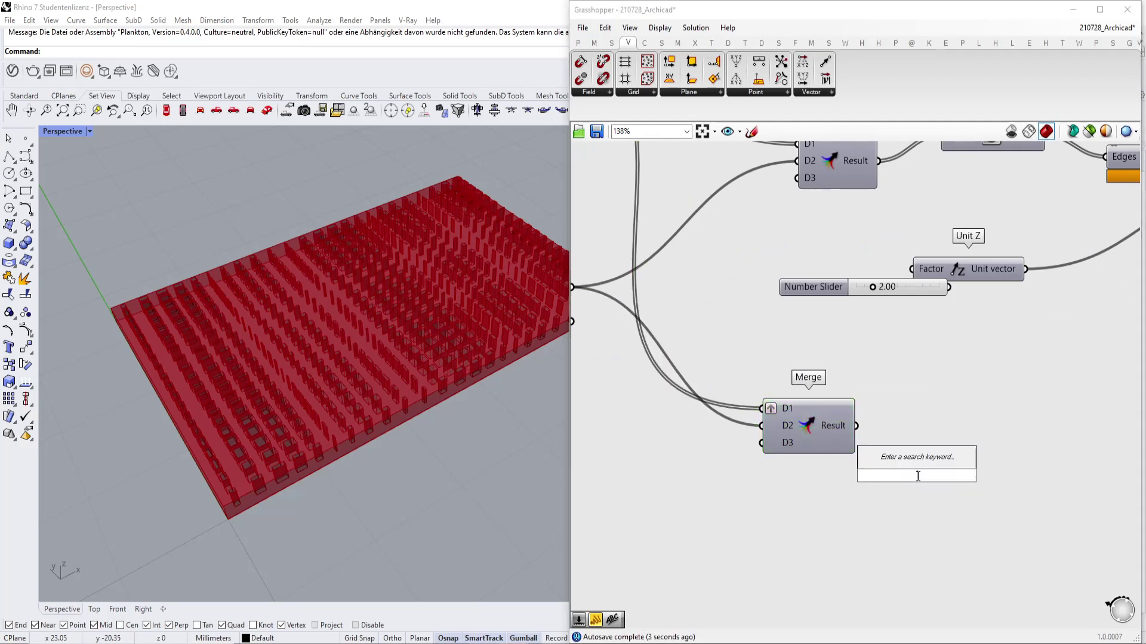
{"action": "type", "text": "param viewer"}
{"action": "key", "text": "Return"}
{"action": "left_click_drag", "start_coordinate": [911, 476], "coordinate": [865, 414]}
{"action": "left_click_drag", "start_coordinate": [925, 440], "coordinate": [1001, 529]}
{"action": "right_click_drag", "start_coordinate": [977, 467], "coordinate": [938, 425]}
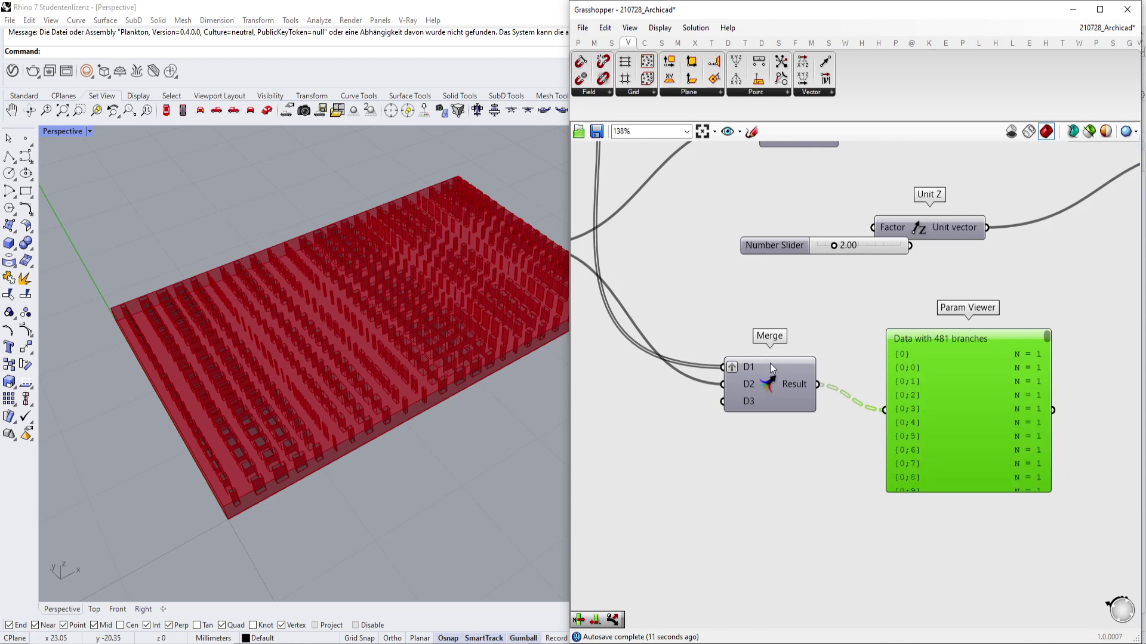
Graft the copied Merge component's D2 input and compare the D1 and D2 data trees with the Param Viewer's branches.
{"action": "right_click", "coordinate": [750, 384]}
{"action": "left_click", "coordinate": [814, 490]}
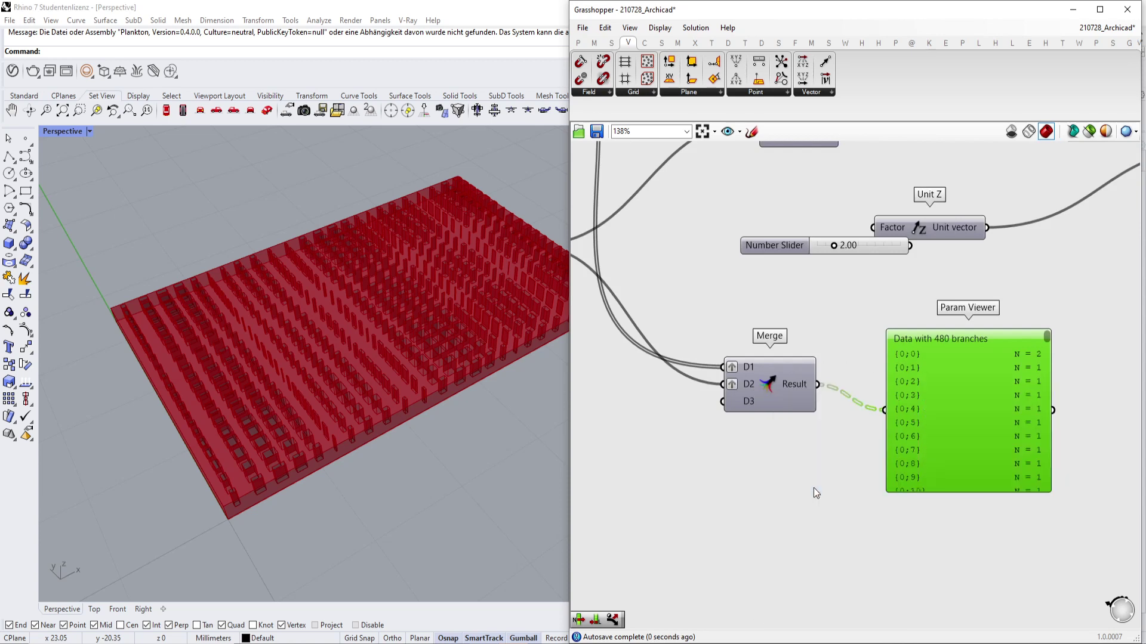
{"action": "right_click", "coordinate": [751, 385]}
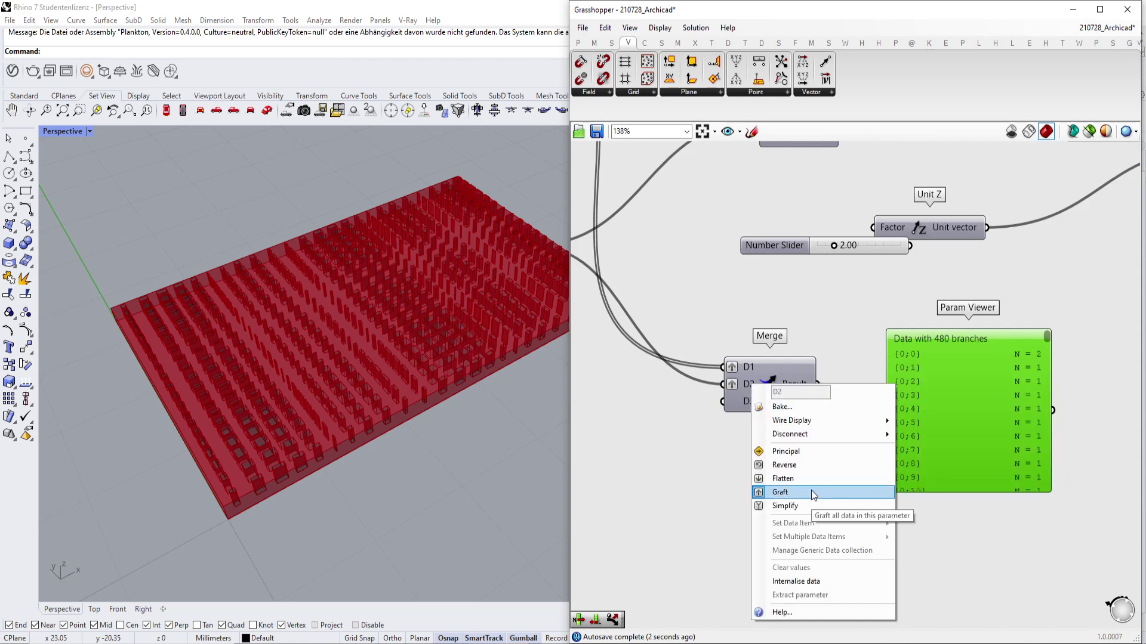
{"action": "left_click", "coordinate": [967, 319]}
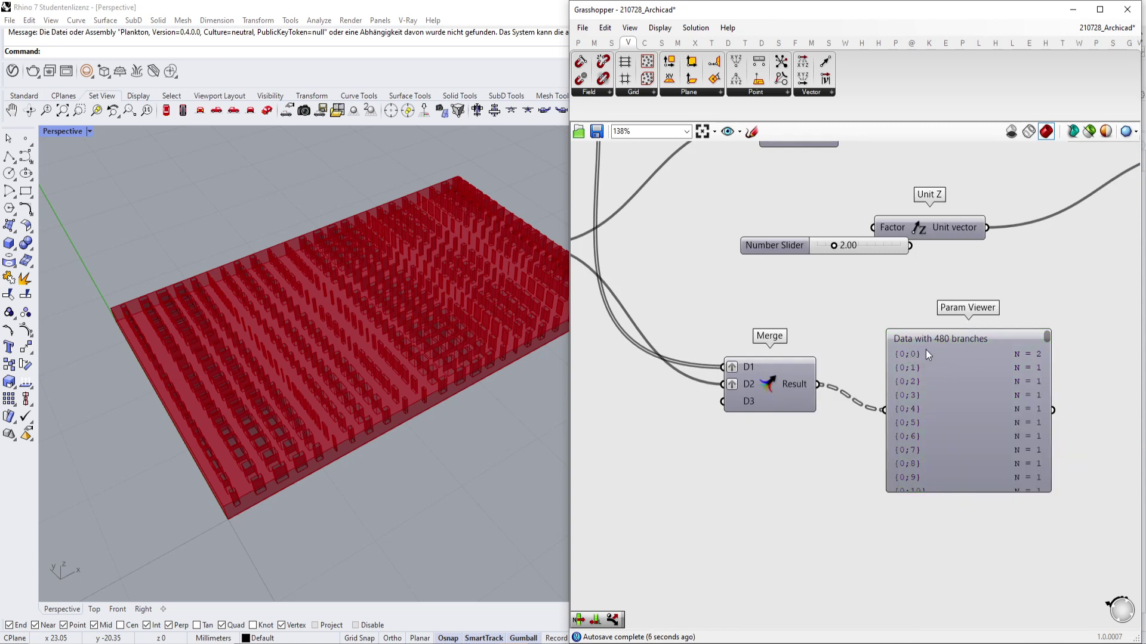
{"action": "mouse_move", "coordinate": [748, 366]}
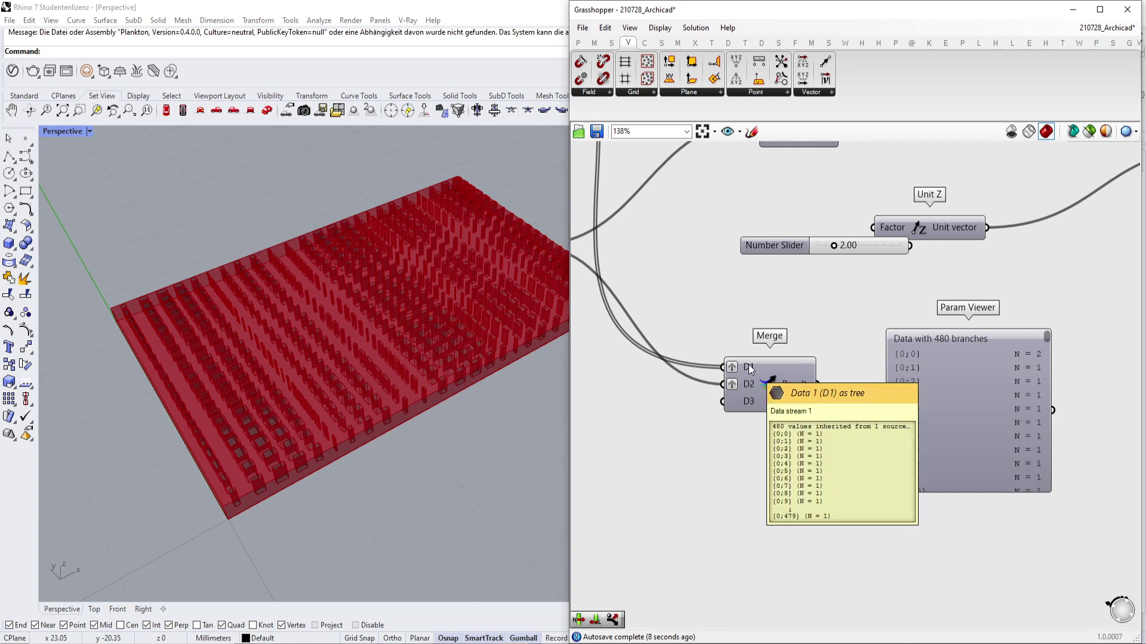
{"action": "mouse_move", "coordinate": [748, 388]}
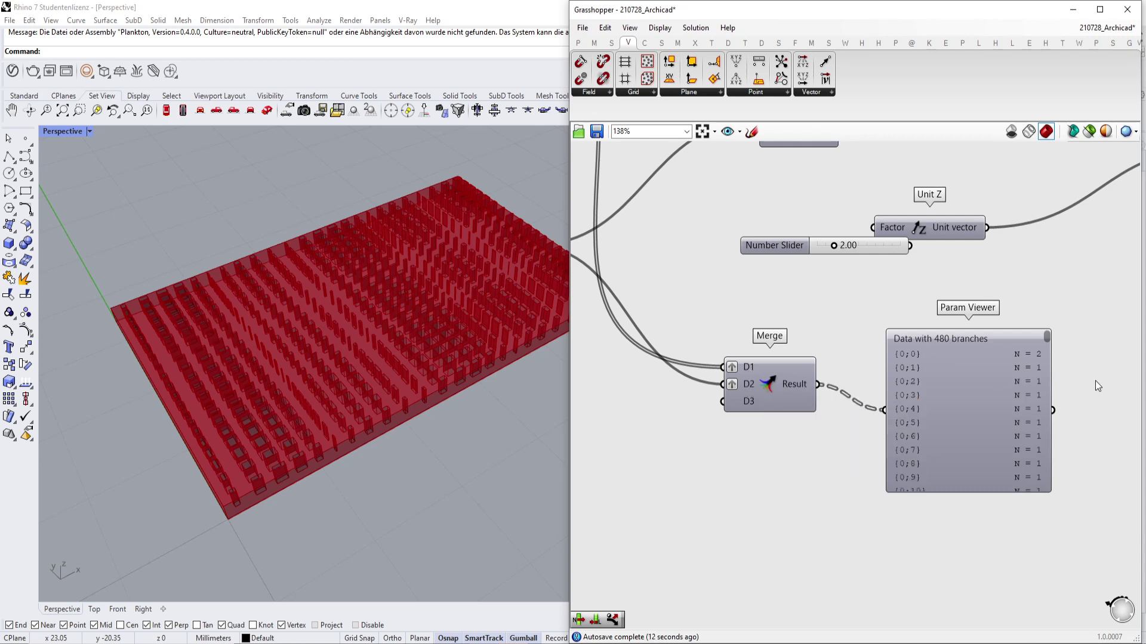
{"action": "scroll", "coordinate": [1048, 335], "scroll_direction": "up", "scroll_amount": 3}
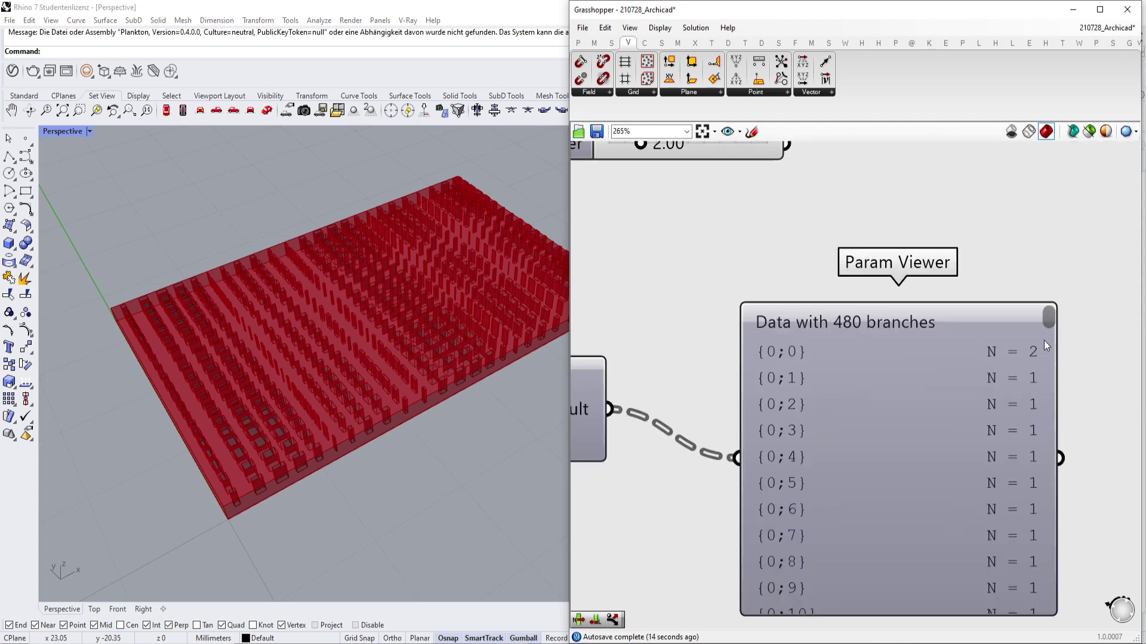
{"action": "scroll", "coordinate": [1026, 358], "scroll_direction": "down", "scroll_amount": 1}
{"action": "scroll", "coordinate": [1025, 345], "scroll_direction": "down", "scroll_amount": 3}
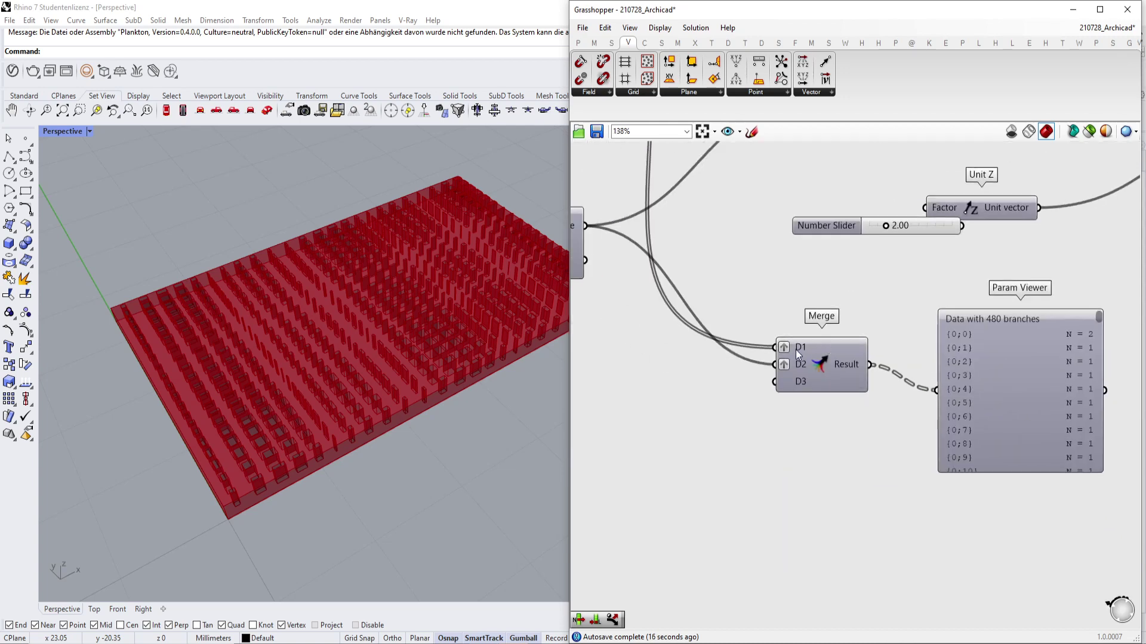
Remove the graft from both the D1 and D2 inputs of the copied Merge component.
{"action": "right_click", "coordinate": [800, 348]}
{"action": "left_click", "coordinate": [846, 452]}
{"action": "right_click", "coordinate": [800, 361]}
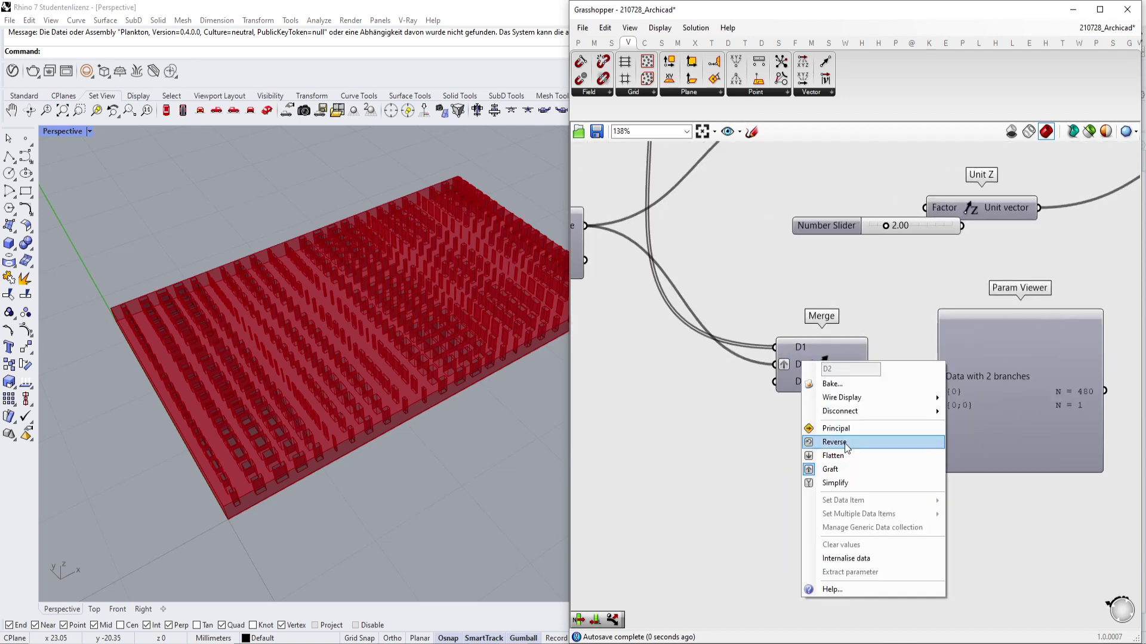
{"action": "left_click", "coordinate": [845, 465]}
{"action": "right_click_drag", "start_coordinate": [954, 392], "coordinate": [874, 373]}
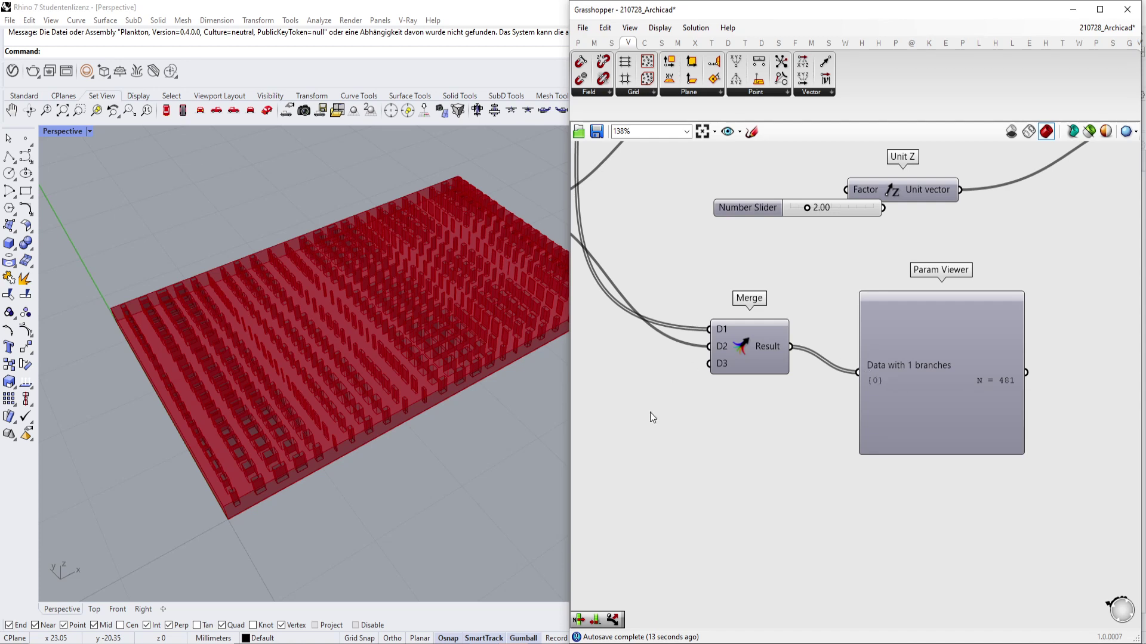
Switch to Archicad and examine how the Block, Boolean and Difference nodes are connected in the Param-O graph.
{"action": "key", "text": "alt+Tab"}
{"action": "scroll", "coordinate": [614, 373], "scroll_direction": "down", "scroll_amount": 3}
{"action": "right_click", "coordinate": [667, 398]}
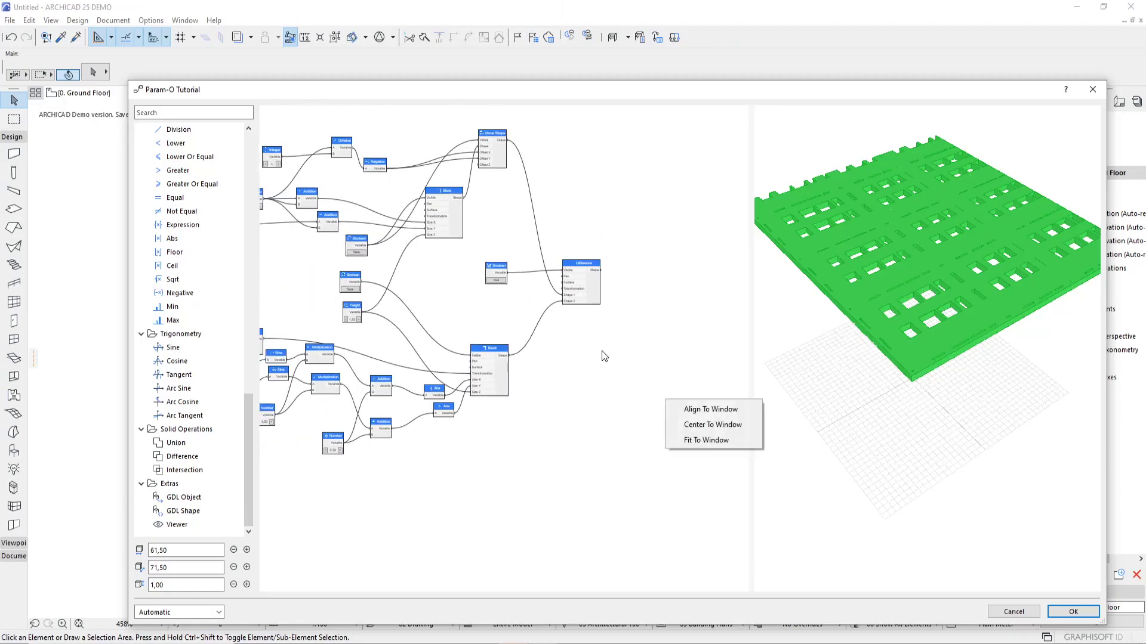
{"action": "left_click", "coordinate": [545, 352]}
{"action": "scroll", "coordinate": [545, 352], "scroll_direction": "up", "scroll_amount": 2}
{"action": "scroll", "coordinate": [548, 352], "scroll_direction": "up", "scroll_amount": 2}
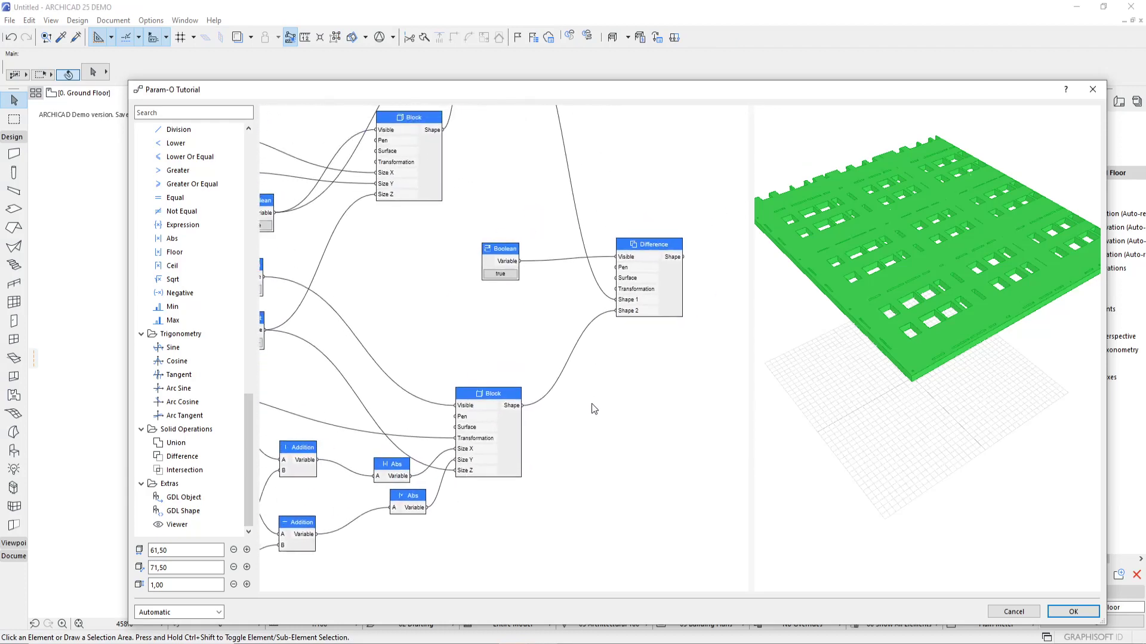
{"action": "scroll", "coordinate": [555, 337], "scroll_direction": "down", "scroll_amount": 3}
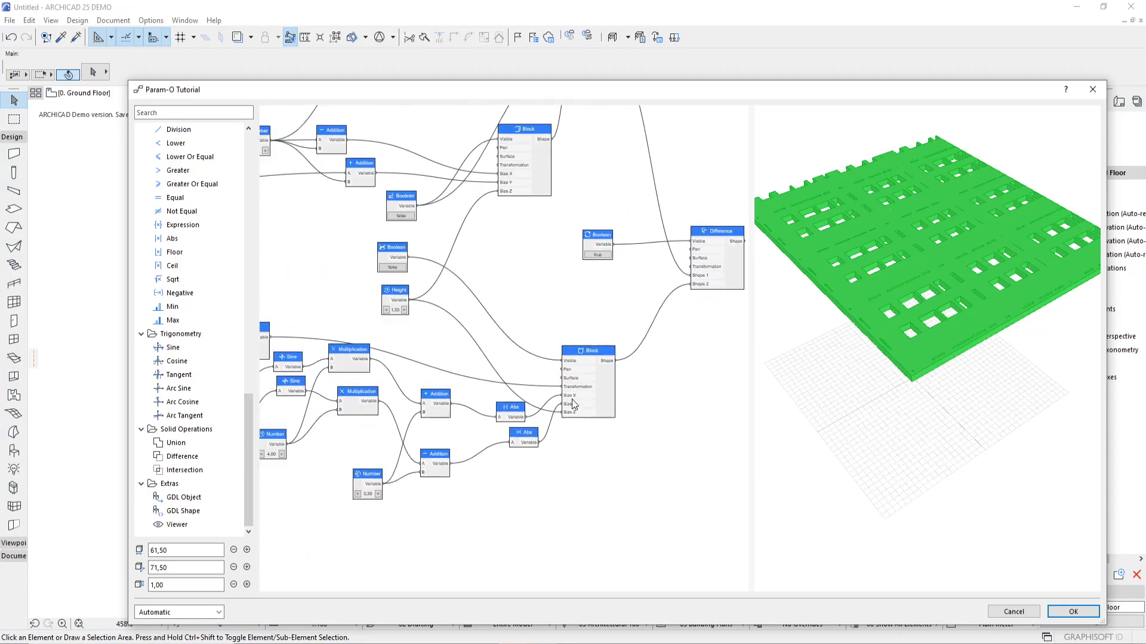
{"action": "scroll", "coordinate": [548, 401], "scroll_direction": "up", "scroll_amount": 1}
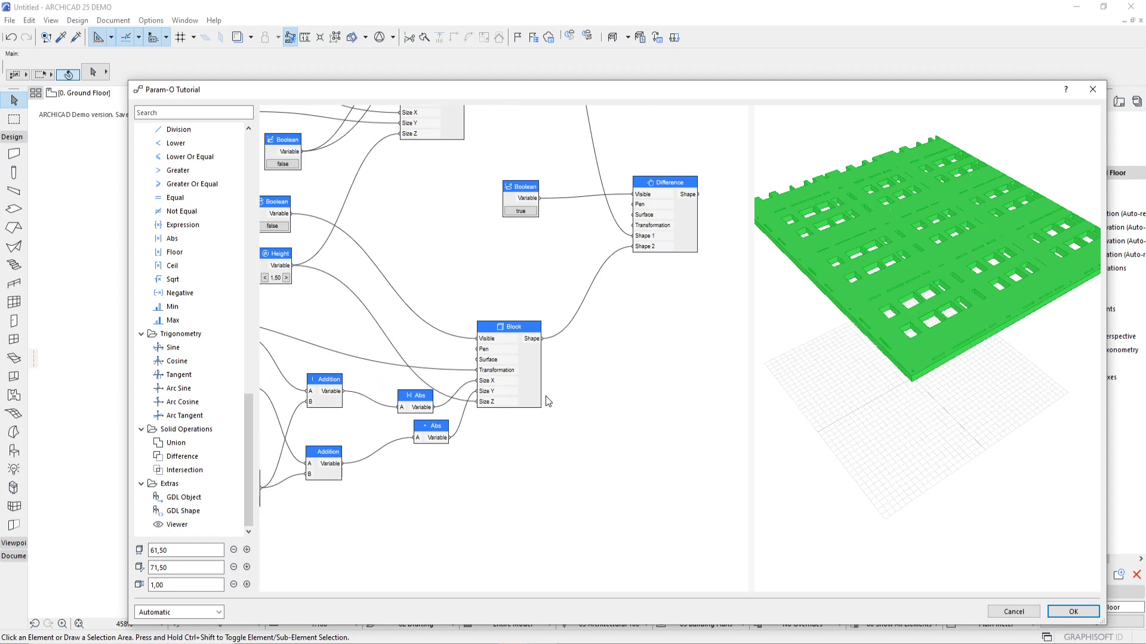
{"action": "scroll", "coordinate": [548, 401], "scroll_direction": "down", "scroll_amount": 3}
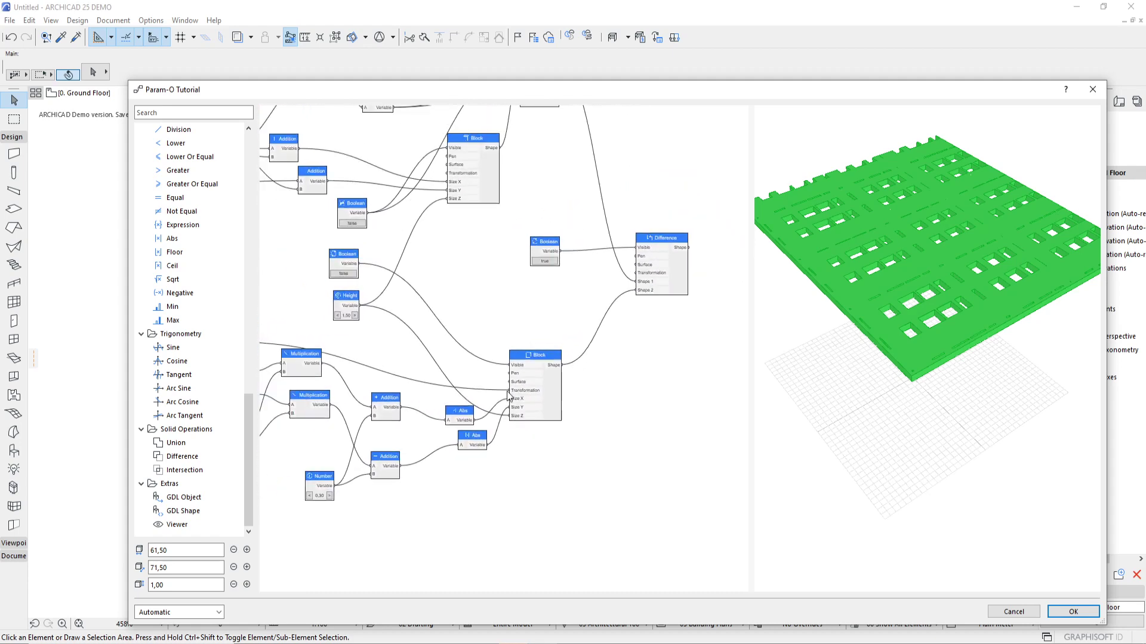
Increase the Number value that feeds both Addition nodes to enlarge the slab's openings.
{"action": "scroll", "coordinate": [491, 394], "scroll_direction": "down", "scroll_amount": 1}
{"action": "middle_click_drag", "start_coordinate": [358, 435], "coordinate": [621, 396]}
{"action": "scroll", "coordinate": [609, 447], "scroll_direction": "up", "scroll_amount": 6}
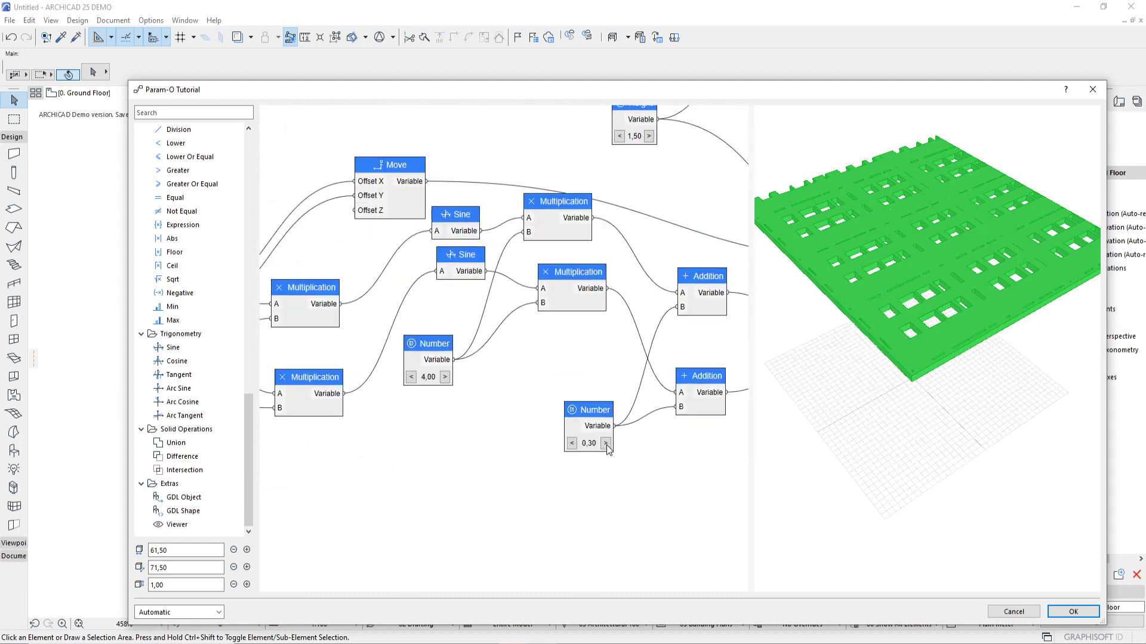
{"action": "left_click", "coordinate": [606, 444]}
{"action": "left_click", "coordinate": [605, 444]}
{"action": "left_click", "coordinate": [606, 444]}
{"action": "left_click", "coordinate": [606, 444]}
{"action": "left_click", "coordinate": [606, 444]}
{"action": "left_click", "coordinate": [605, 444]}
{"action": "left_click", "coordinate": [606, 444]}
{"action": "left_click", "coordinate": [606, 444]}
{"action": "left_click", "coordinate": [606, 444]}
{"action": "left_click", "coordinate": [605, 444]}
{"action": "left_click", "coordinate": [605, 444]}
{"action": "left_click", "coordinate": [606, 444]}
{"action": "left_click", "coordinate": [605, 444]}
{"action": "left_click", "coordinate": [605, 443]}
{"action": "left_click", "coordinate": [605, 443]}
{"action": "left_click", "coordinate": [606, 444]}
{"action": "left_click", "coordinate": [605, 444]}
Examine the Difference node's shape inputs together with the enlarged openings in the 3D preview.
{"action": "scroll", "coordinate": [606, 444], "scroll_direction": "down", "scroll_amount": 1}
{"action": "middle_click_drag", "start_coordinate": [606, 444], "coordinate": [474, 477]}
{"action": "scroll", "coordinate": [460, 443], "scroll_direction": "down", "scroll_amount": 2}
{"action": "middle_click_drag", "start_coordinate": [516, 429], "coordinate": [450, 441]}
{"action": "left_click_drag", "start_coordinate": [566, 380], "coordinate": [500, 395]}
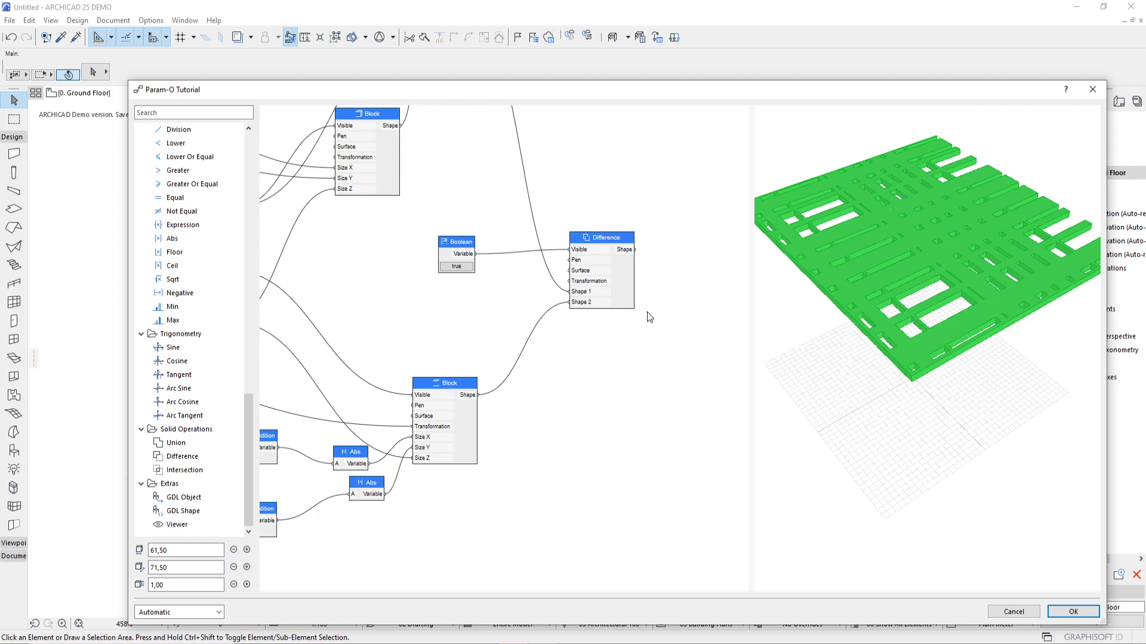
{"action": "scroll", "coordinate": [641, 313], "scroll_direction": "up", "scroll_amount": 1}
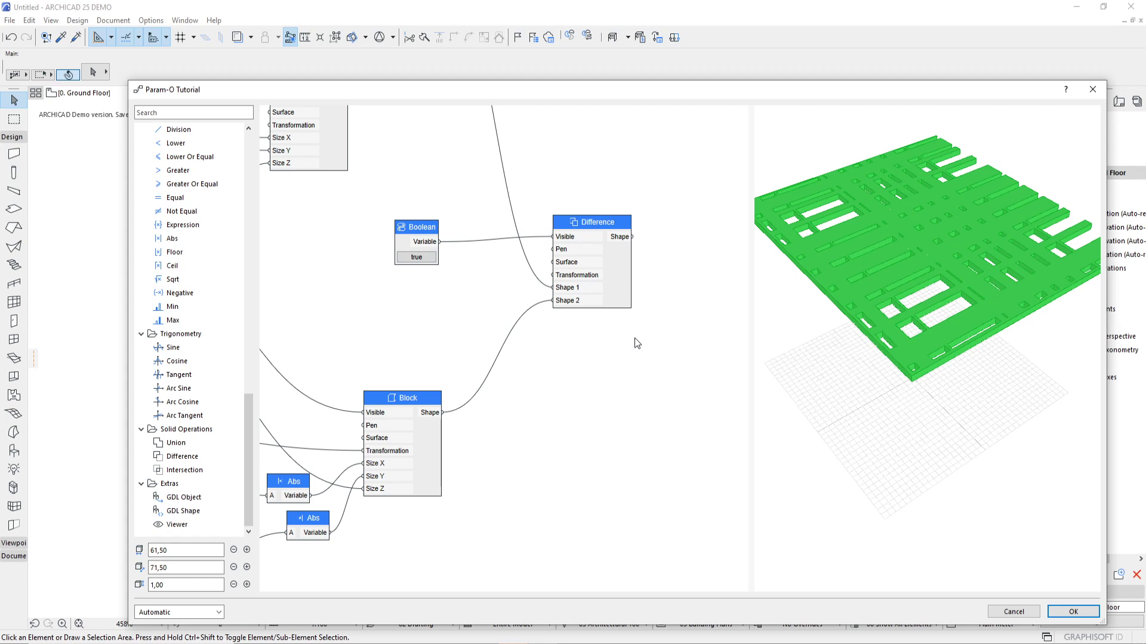
{"action": "middle_click_drag", "start_coordinate": [635, 338], "coordinate": [602, 362]}
{"action": "scroll", "coordinate": [548, 380], "scroll_direction": "down", "scroll_amount": 1}
{"action": "scroll", "coordinate": [586, 273], "scroll_direction": "down", "scroll_amount": 2}
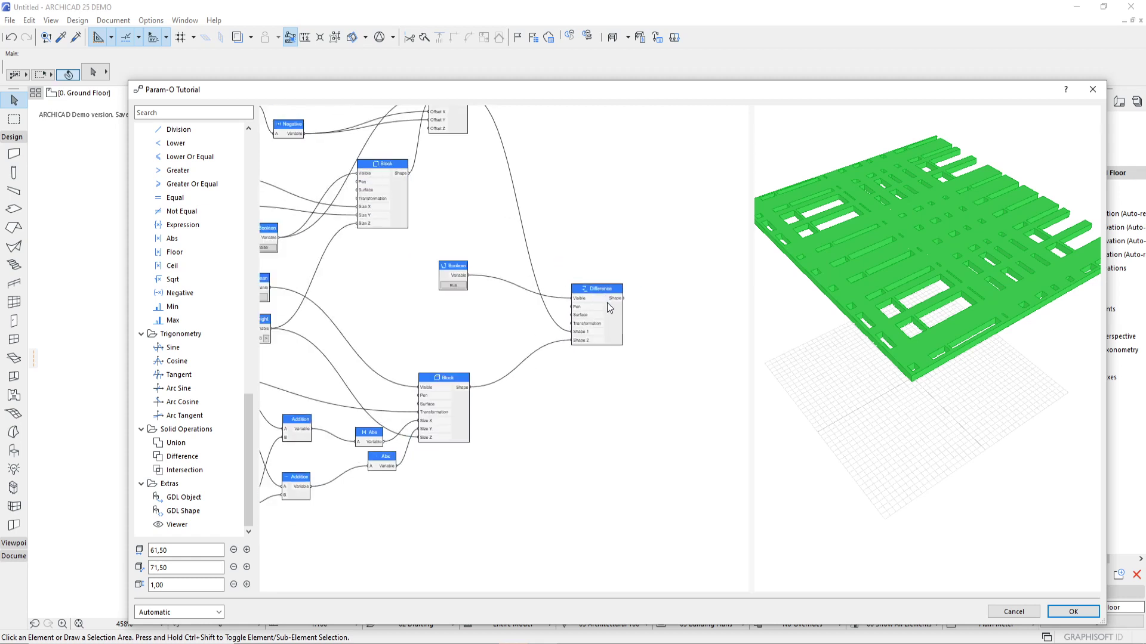
Reposition the Difference node and its Boolean node in the Param-O graph.
{"action": "left_click_drag", "start_coordinate": [614, 314], "coordinate": [611, 228]}
{"action": "left_click_drag", "start_coordinate": [540, 213], "coordinate": [510, 202]}
{"action": "scroll", "coordinate": [500, 173], "scroll_direction": "up", "scroll_amount": 2}
{"action": "scroll", "coordinate": [574, 225], "scroll_direction": "down", "scroll_amount": 1}
{"action": "middle_click_drag", "start_coordinate": [574, 225], "coordinate": [537, 171]}
{"action": "scroll", "coordinate": [614, 251], "scroll_direction": "up", "scroll_amount": 2}
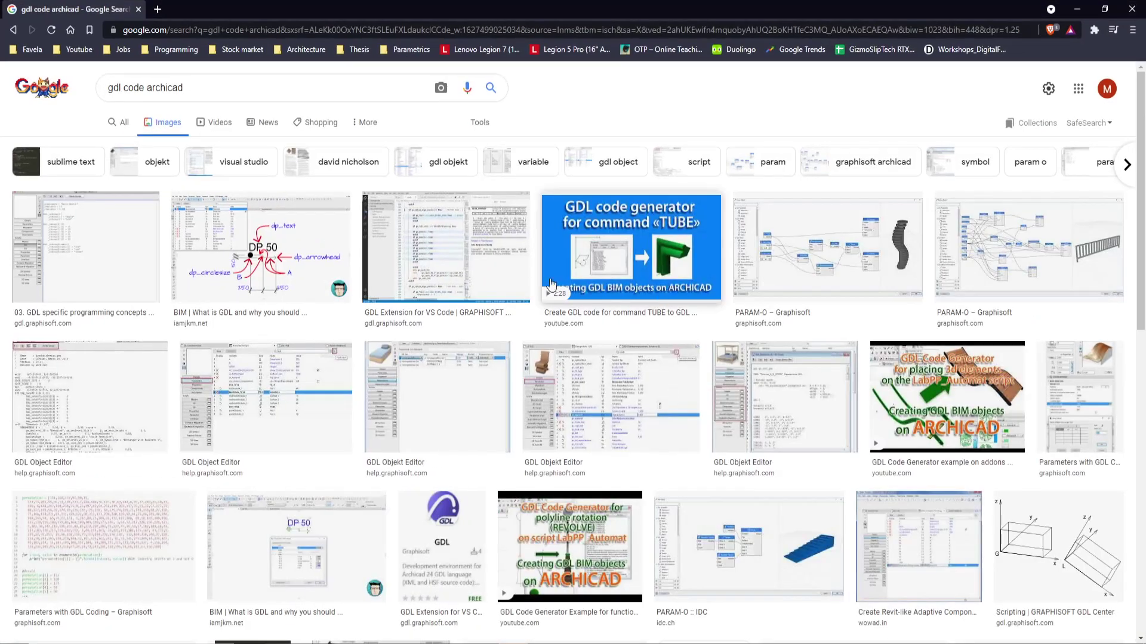
In the browser's "gdl code archicad" image results, open the GDL specific programming concepts image and read its enlarged array script.
{"action": "left_click", "coordinate": [78, 241]}
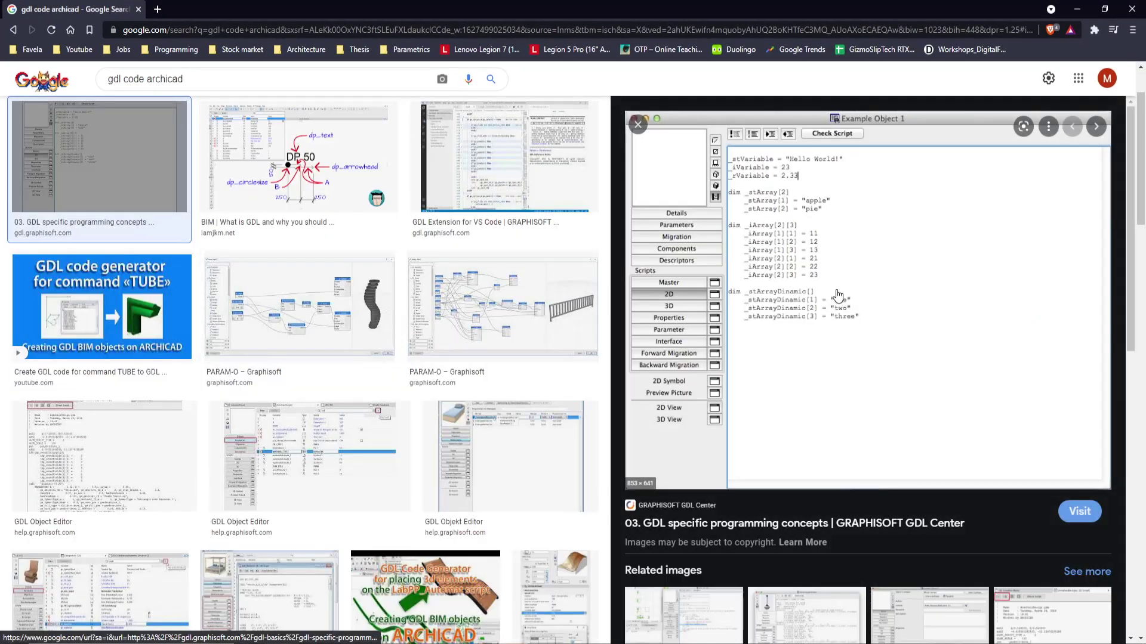
{"action": "scroll", "coordinate": [828, 287], "scroll_direction": "up", "scroll_amount": 5, "text": "ctrl"}
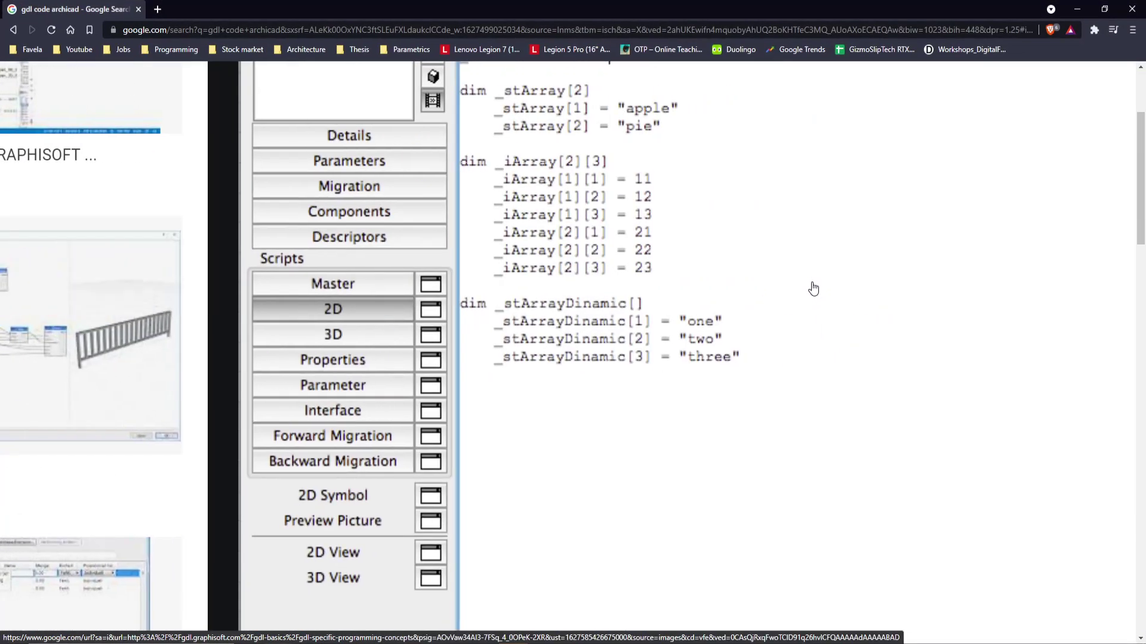
{"action": "scroll", "coordinate": [813, 288], "scroll_direction": "up", "scroll_amount": 2}
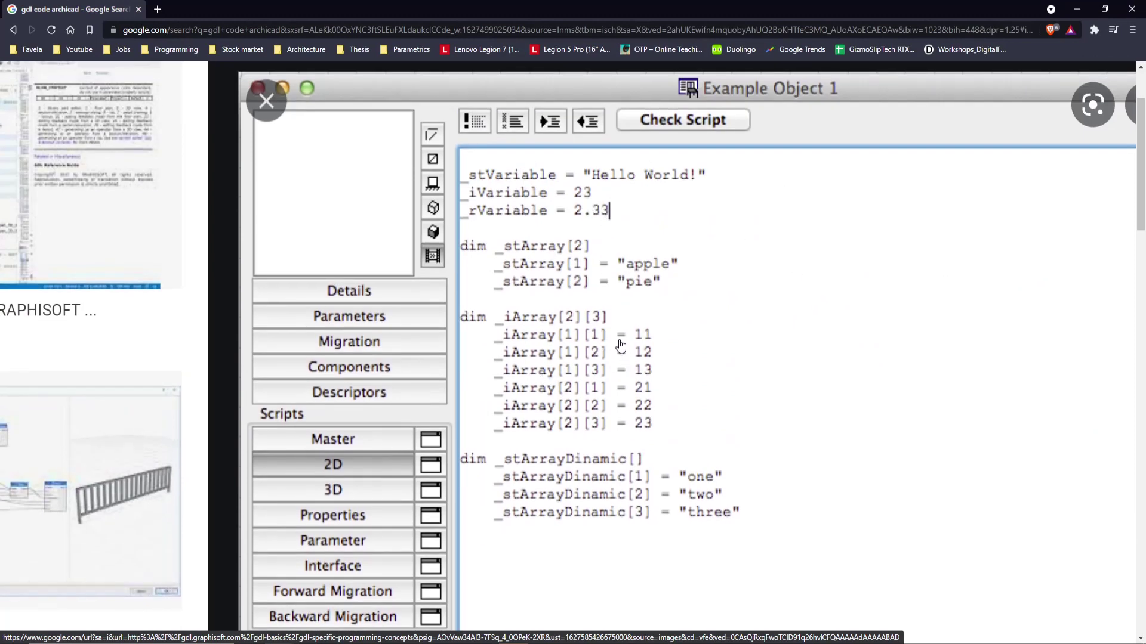
{"action": "scroll", "coordinate": [619, 353], "scroll_direction": "down", "scroll_amount": 3, "text": "ctrl"}
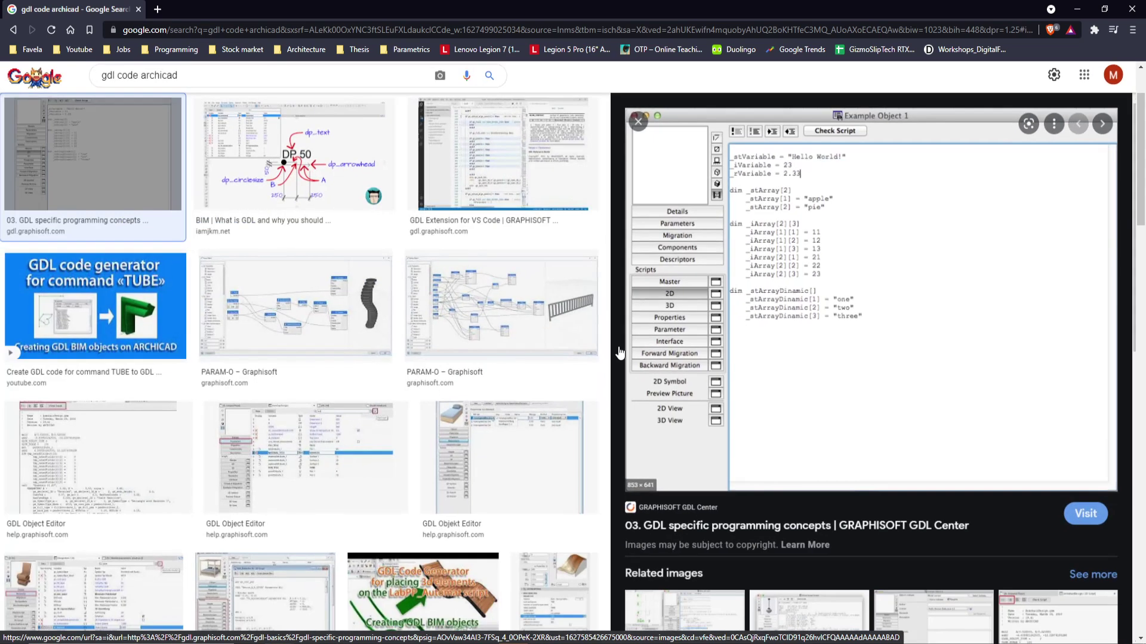
Open the related image of a pendant lamp's GDL 2D script and enlarge it to read the code.
{"action": "scroll", "coordinate": [619, 353], "scroll_direction": "down", "scroll_amount": 1}
{"action": "scroll", "coordinate": [685, 443], "scroll_direction": "down", "scroll_amount": 2}
{"action": "left_click", "coordinate": [800, 460]}
{"action": "scroll", "coordinate": [892, 327], "scroll_direction": "up", "scroll_amount": 5, "text": "ctrl"}
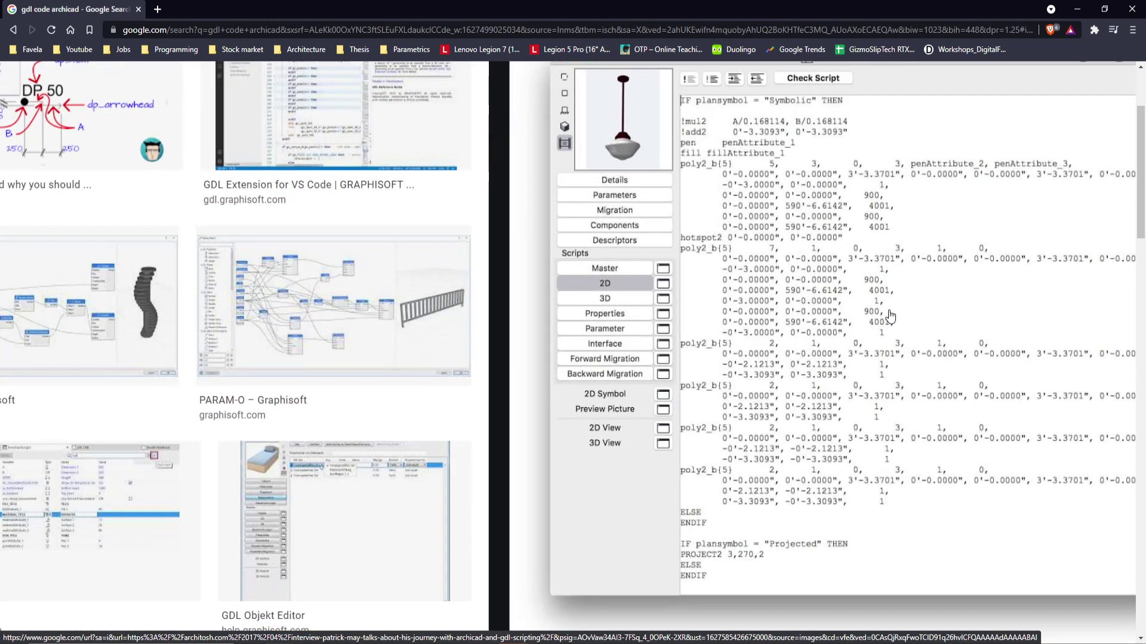
{"action": "scroll", "coordinate": [891, 316], "scroll_direction": "right", "scroll_amount": 2}
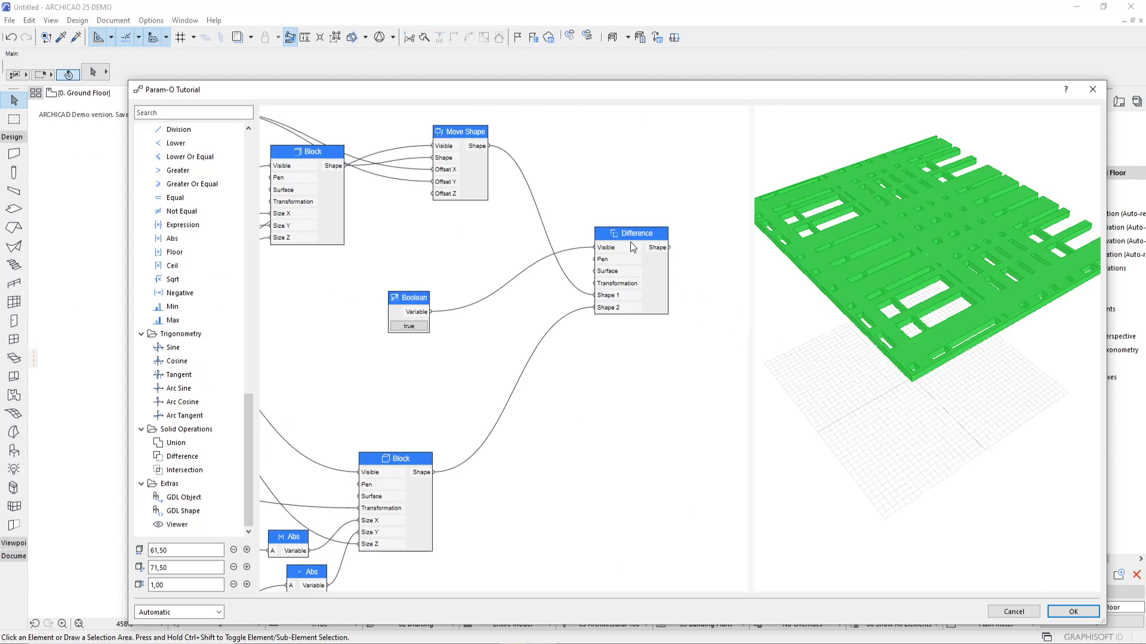
Back in Archicad, move the Boolean node nearer the Difference node and add unconnected Difference, Intersection and Union nodes.
{"action": "left_click_drag", "start_coordinate": [410, 298], "coordinate": [445, 258]}
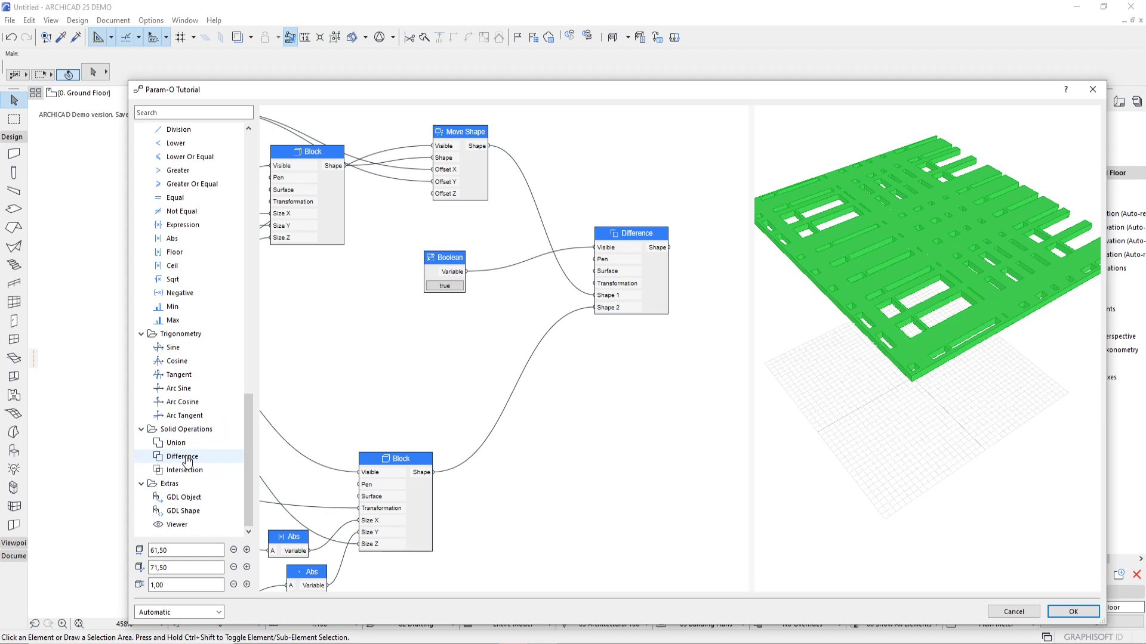
{"action": "left_click_drag", "start_coordinate": [186, 461], "coordinate": [587, 406]}
{"action": "left_click_drag", "start_coordinate": [197, 471], "coordinate": [623, 533]}
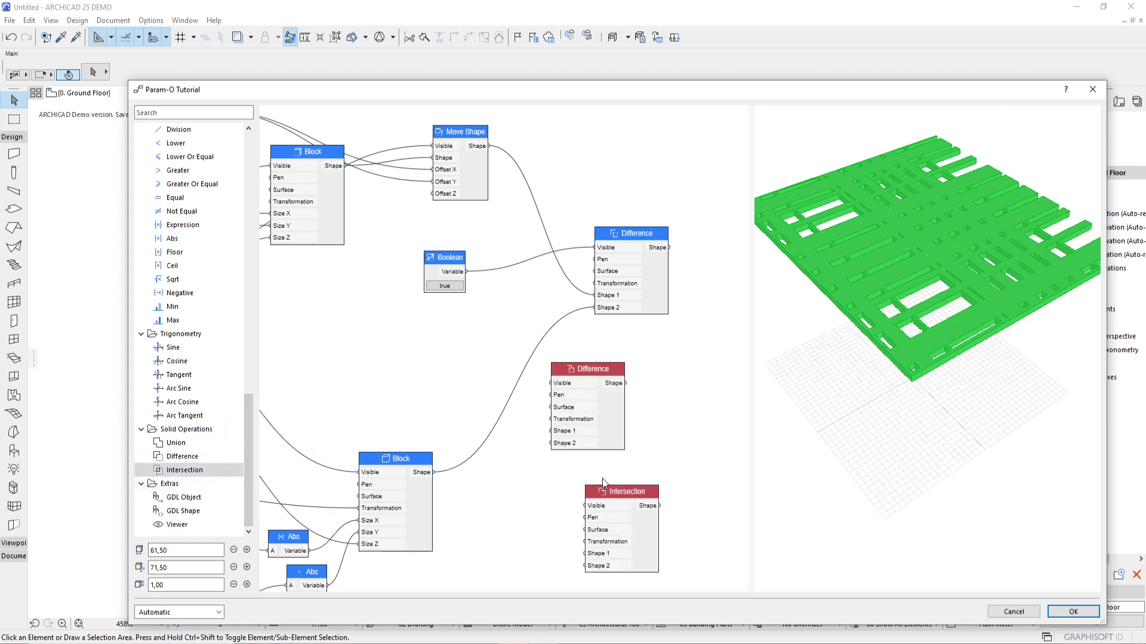
{"action": "scroll", "coordinate": [639, 466], "scroll_direction": "up", "scroll_amount": 2}
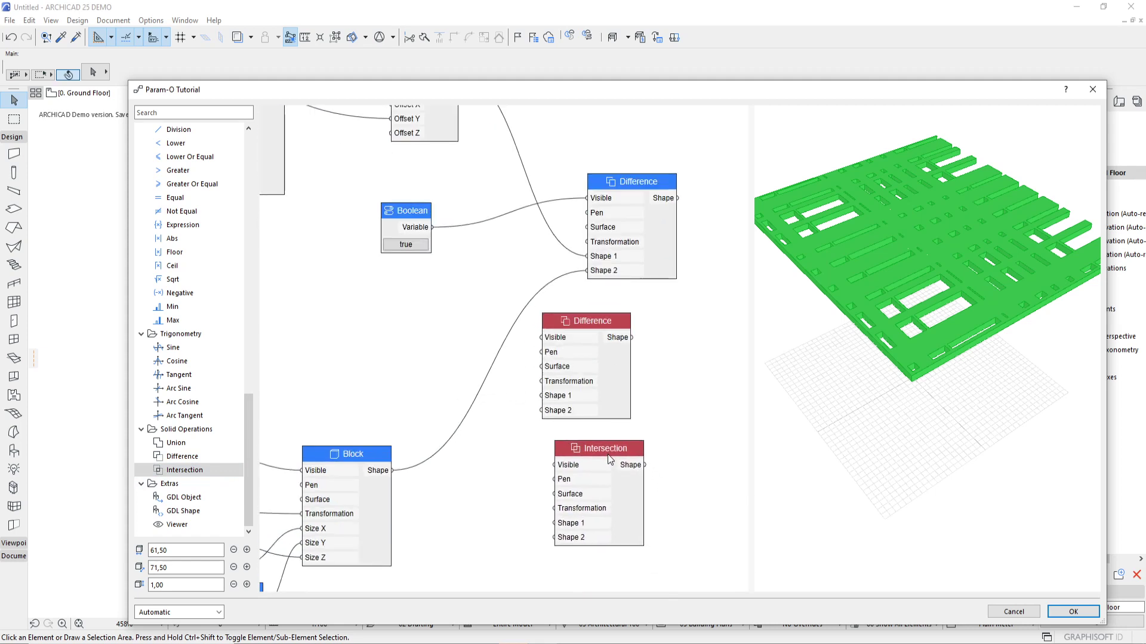
{"action": "left_click", "coordinate": [219, 448]}
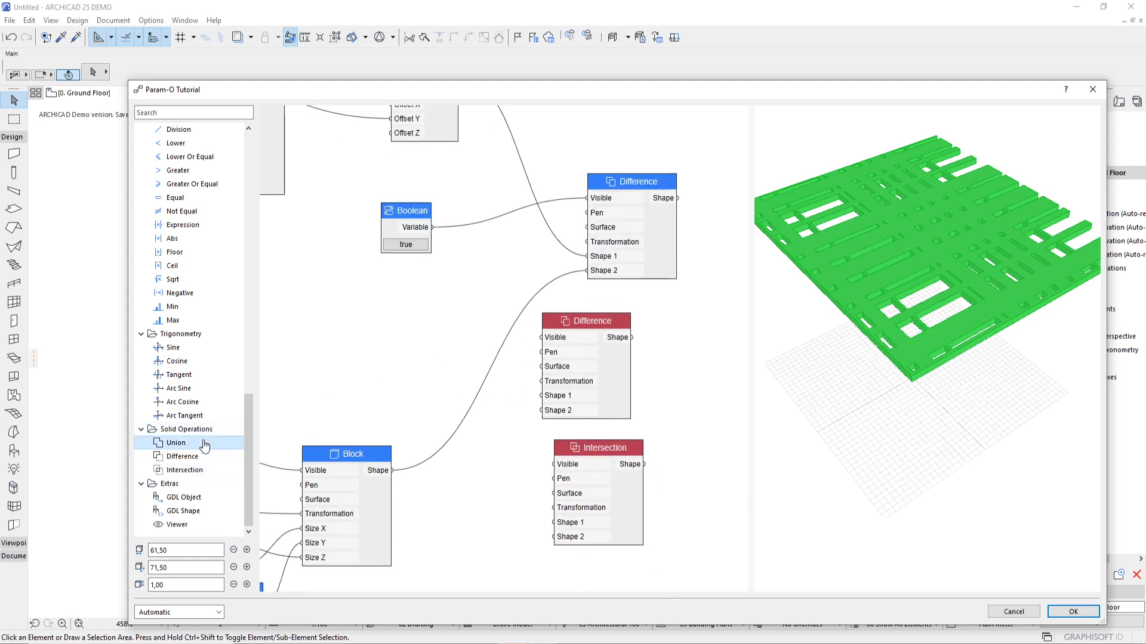
{"action": "left_click_drag", "start_coordinate": [183, 445], "coordinate": [477, 285]}
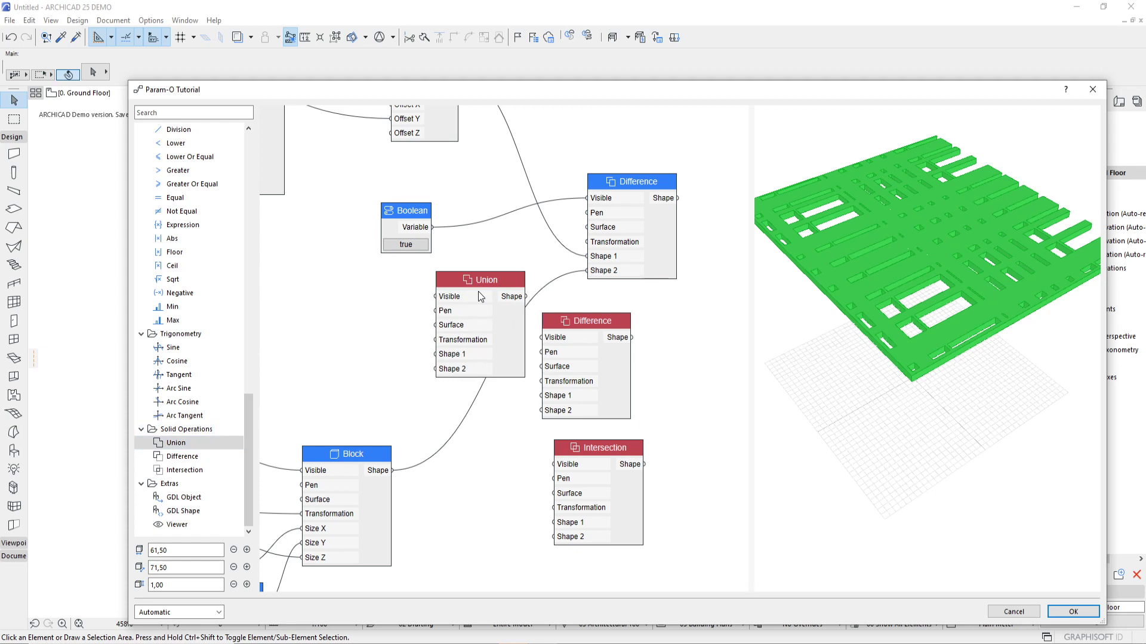
{"action": "scroll", "coordinate": [478, 291], "scroll_direction": "down", "scroll_amount": 3}
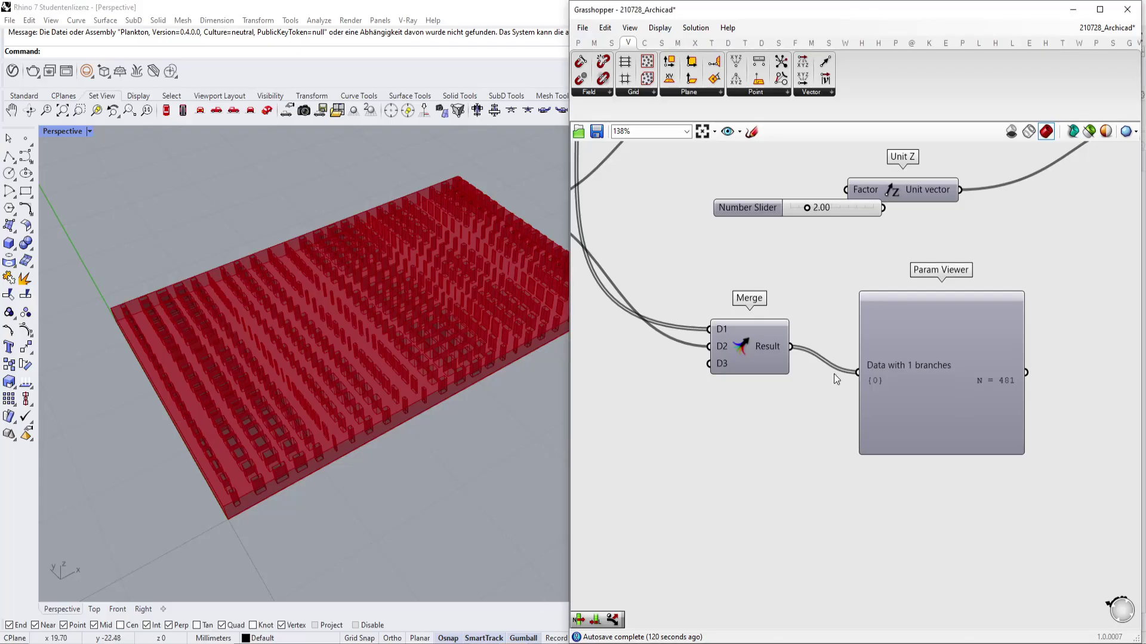
Switch to Grasshopper, connect the Merge Result directly to the Boundary Surfaces Edges input, bypassing the Data Dam, and select the Extrude component.
{"action": "scroll", "coordinate": [833, 373], "scroll_direction": "down", "scroll_amount": 3}
{"action": "scroll", "coordinate": [852, 263], "scroll_direction": "up", "scroll_amount": 3}
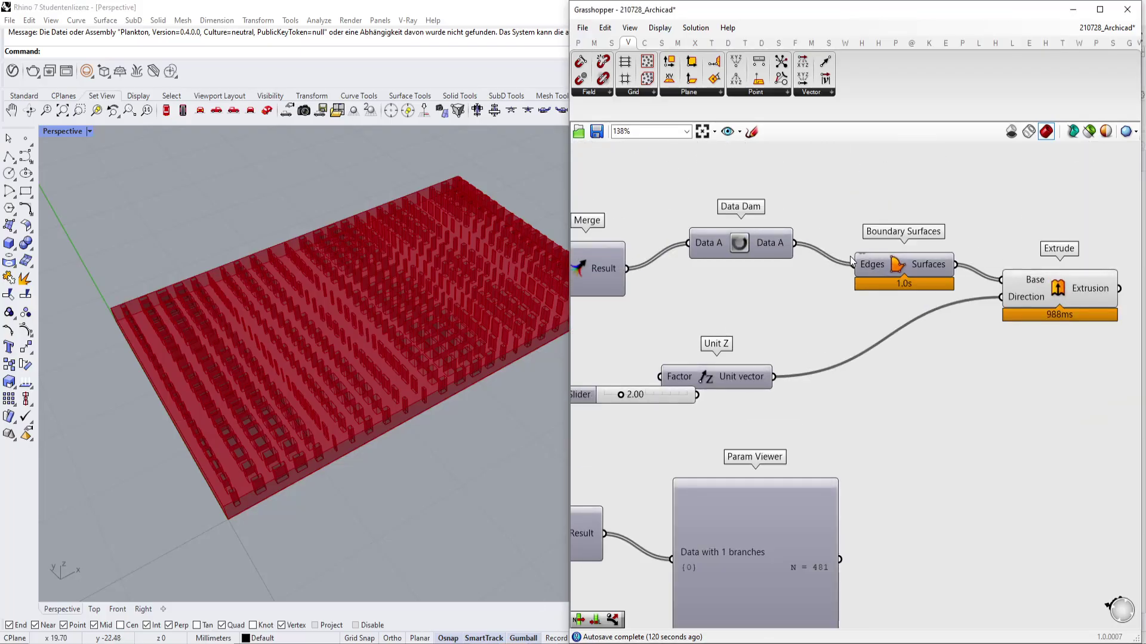
{"action": "left_click_drag", "start_coordinate": [853, 264], "coordinate": [626, 268], "text": "shift"}
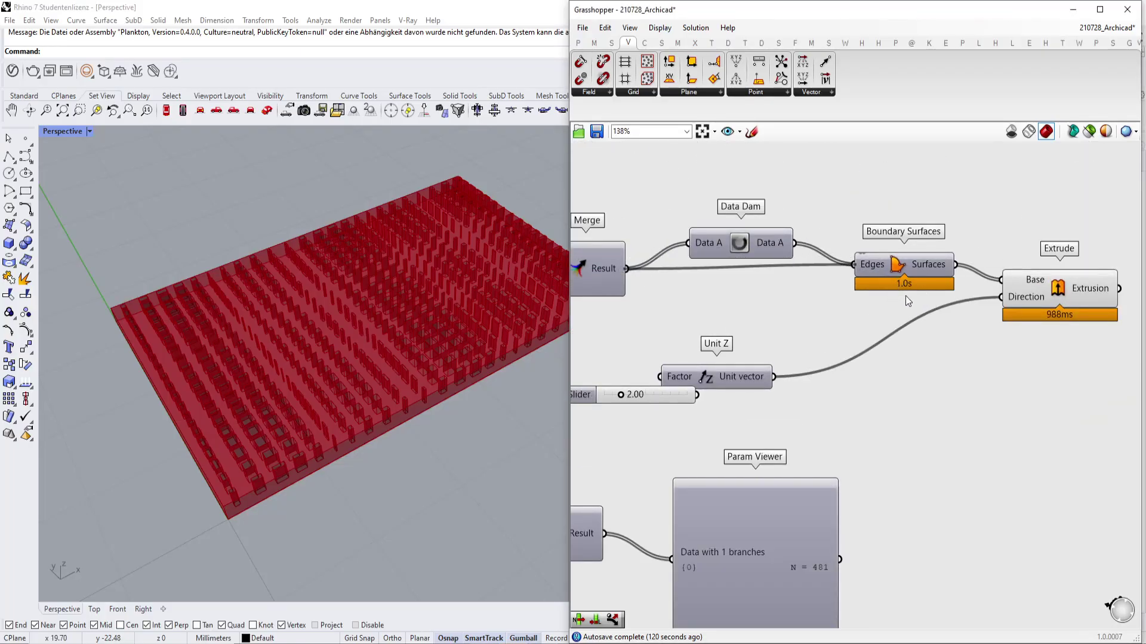
{"action": "left_click", "coordinate": [1062, 290]}
{"action": "scroll", "coordinate": [978, 358], "scroll_direction": "down", "scroll_amount": 3}
{"action": "scroll", "coordinate": [742, 268], "scroll_direction": "up", "scroll_amount": 2}
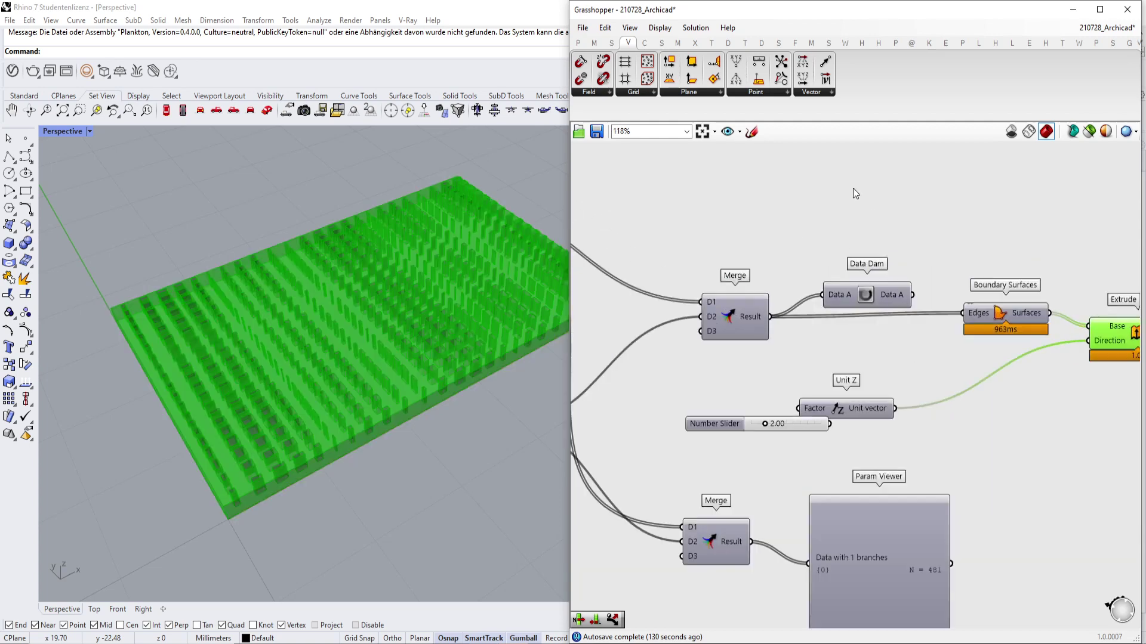
Place a Solid Difference component above the Boundary Surfaces component for comparison with Param-O's Difference node.
{"action": "left_click", "coordinate": [779, 45]}
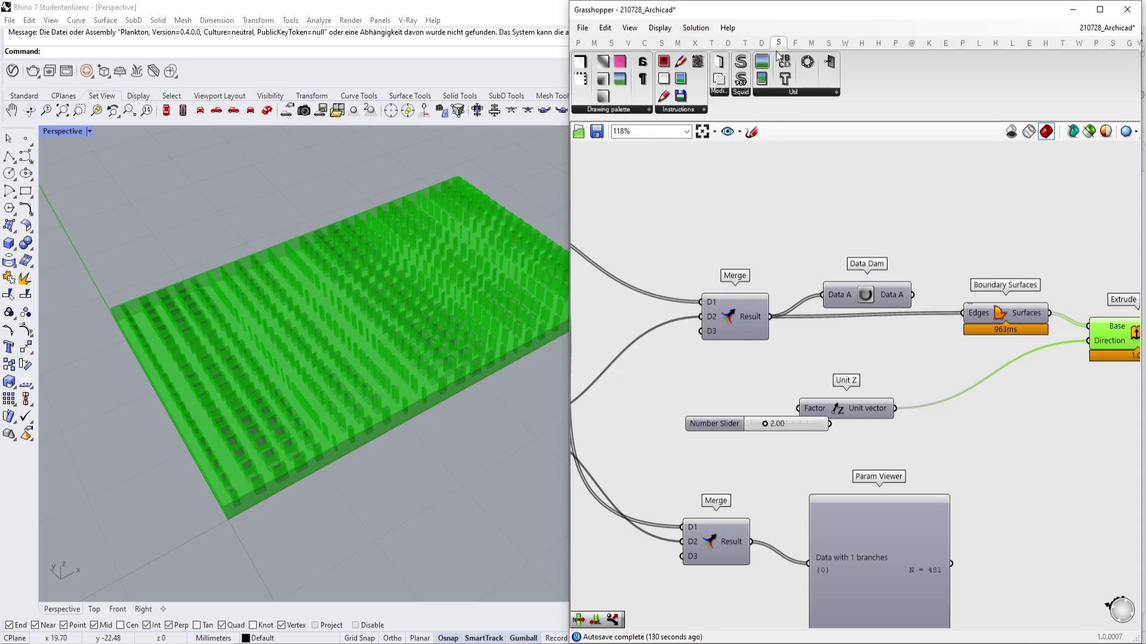
{"action": "left_click", "coordinate": [694, 43]}
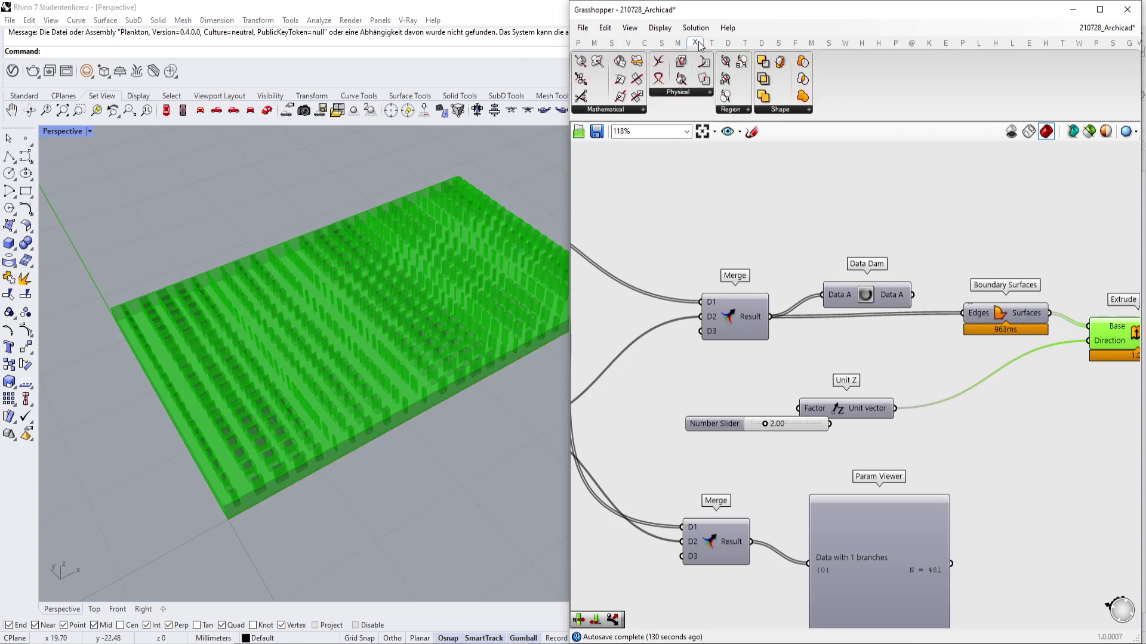
{"action": "left_click", "coordinate": [771, 109]}
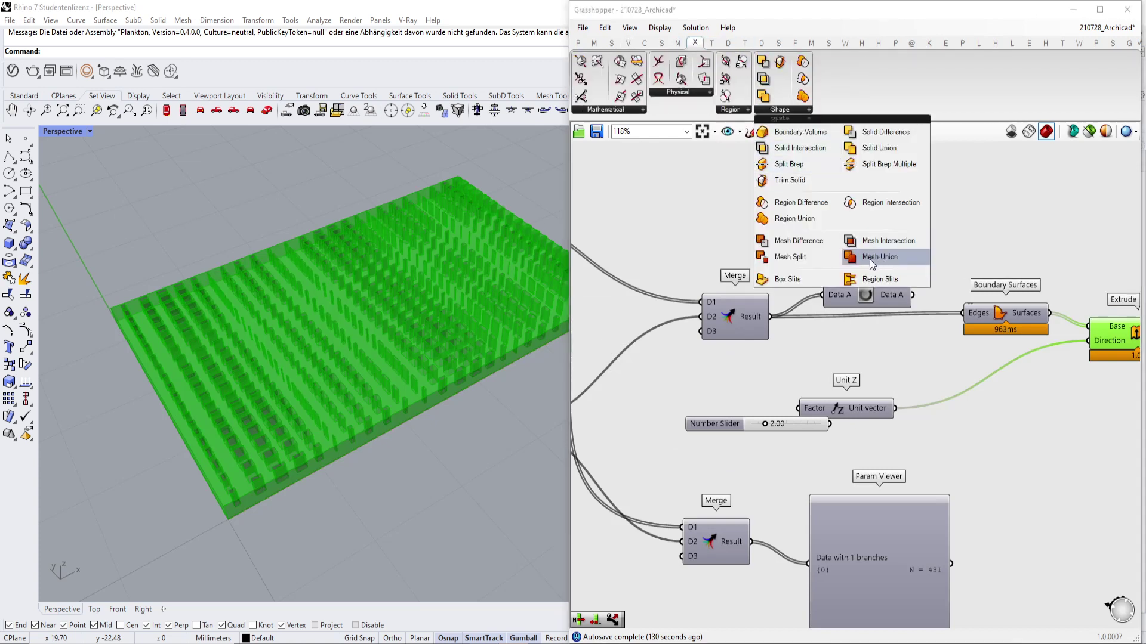
{"action": "left_click", "coordinate": [886, 132]}
{"action": "left_click", "coordinate": [964, 191]}
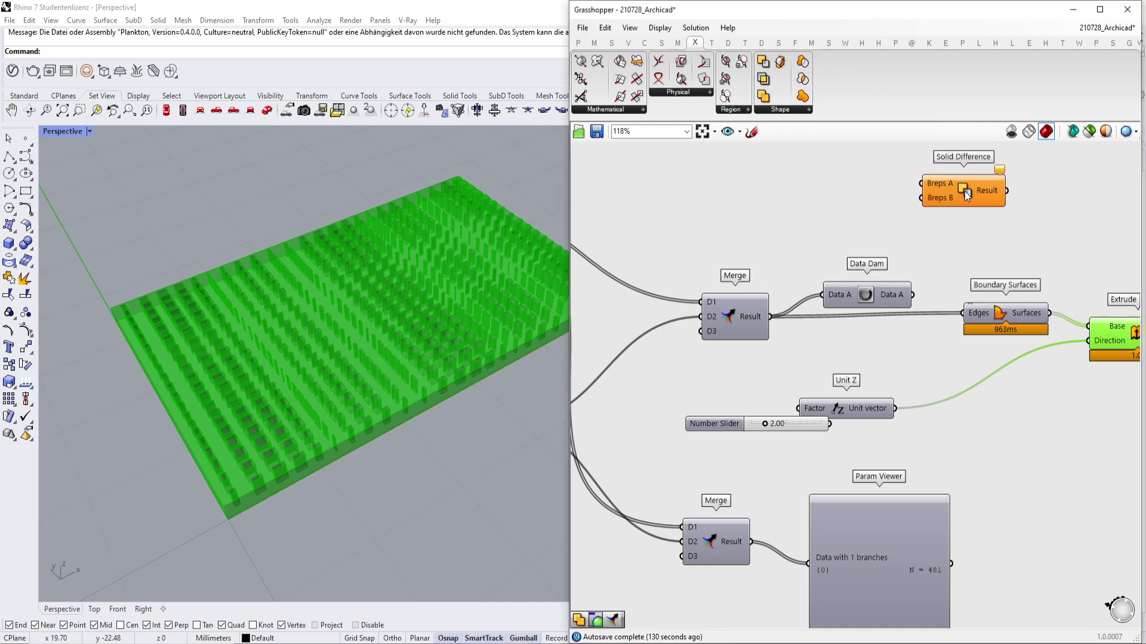
{"action": "scroll", "coordinate": [949, 203], "scroll_direction": "up", "scroll_amount": 3}
{"action": "left_click", "coordinate": [915, 236]}
{"action": "scroll", "coordinate": [980, 232], "scroll_direction": "down", "scroll_amount": 3}
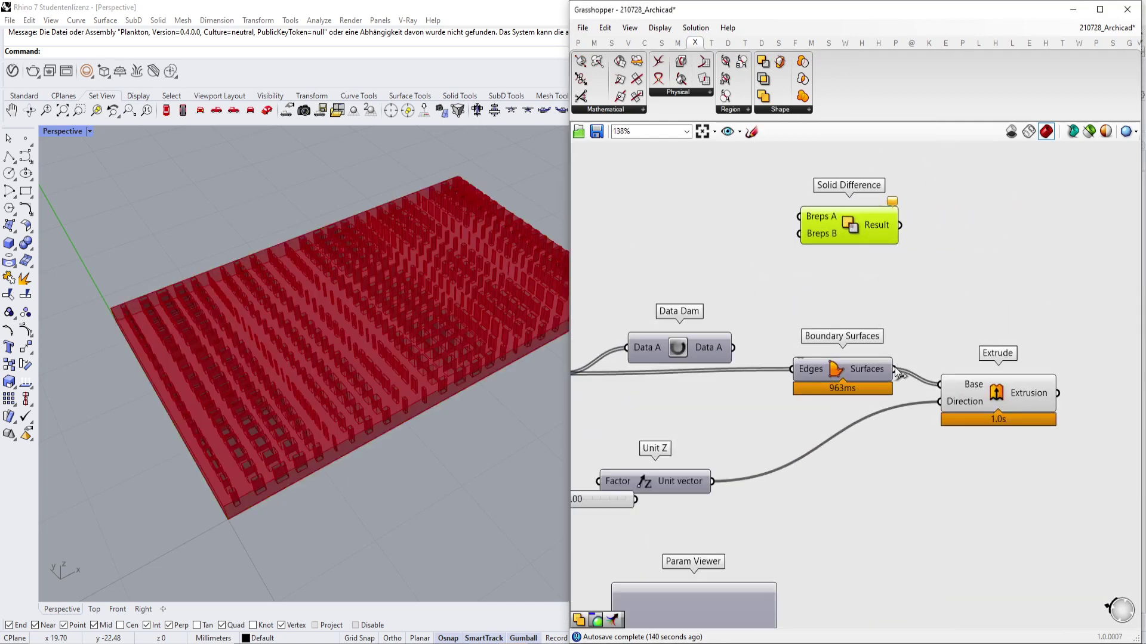
Delete the Solid Difference component and the disconnected Data Dam from the Grasshopper canvas.
{"action": "right_click_drag", "start_coordinate": [807, 303], "coordinate": [755, 306]}
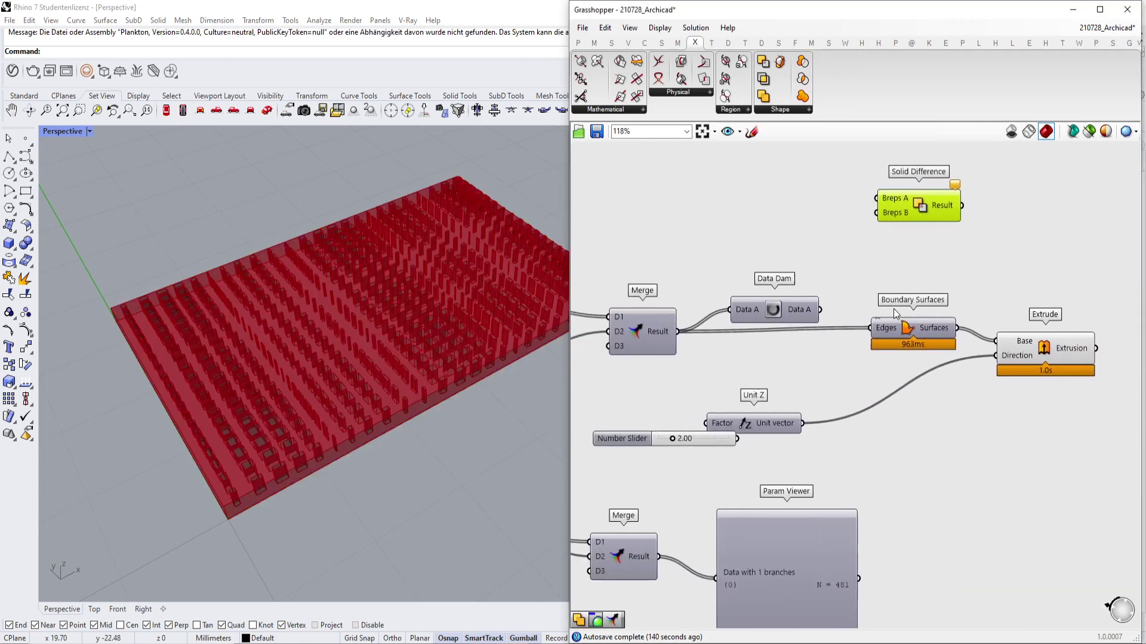
{"action": "right_click_drag", "start_coordinate": [959, 286], "coordinate": [868, 311]}
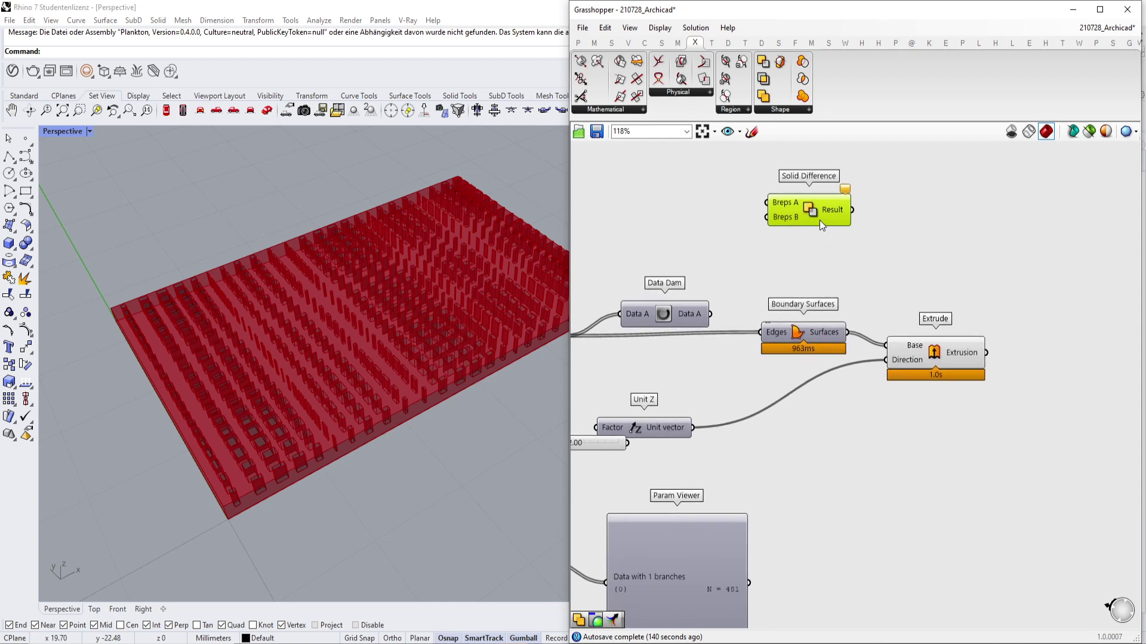
{"action": "right_click_drag", "start_coordinate": [827, 241], "coordinate": [864, 230]}
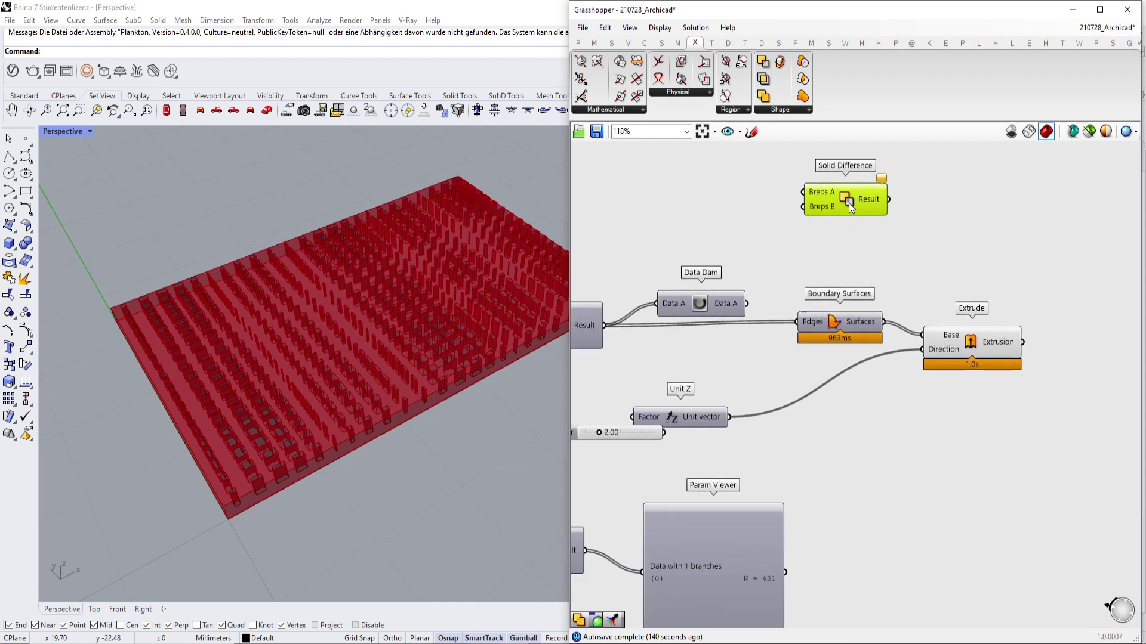
{"action": "key", "text": "Delete"}
{"action": "left_click", "coordinate": [709, 302]}
{"action": "key", "text": "Delete"}
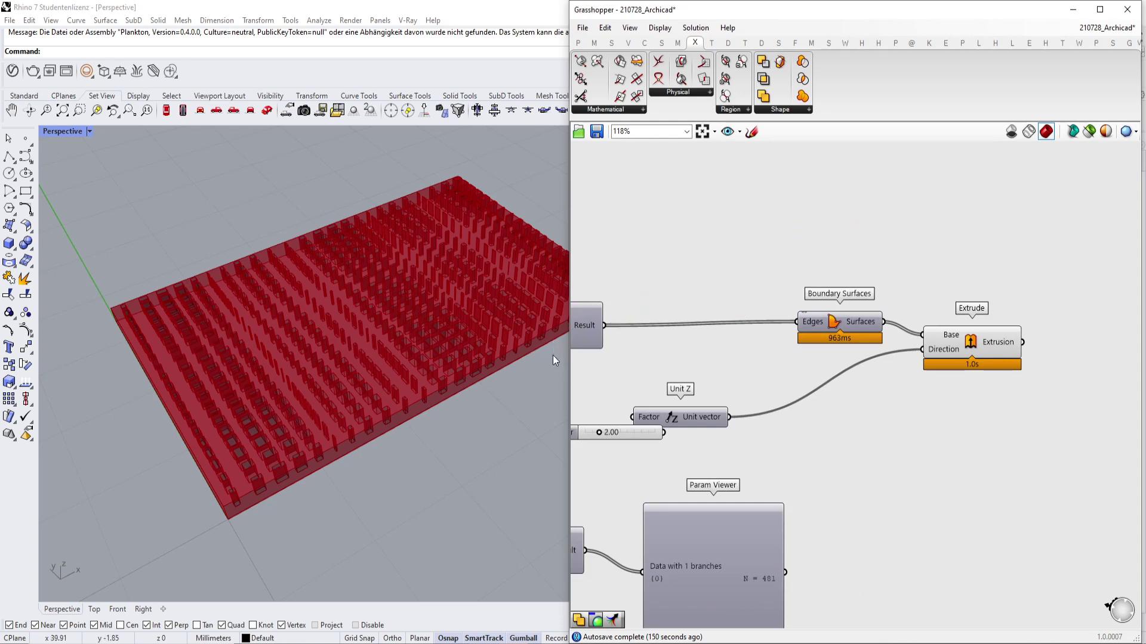
{"action": "scroll", "coordinate": [440, 354], "scroll_direction": "down", "scroll_amount": 2}
{"action": "scroll", "coordinate": [411, 361], "scroll_direction": "up", "scroll_amount": 10}
{"action": "scroll", "coordinate": [413, 361], "scroll_direction": "down", "scroll_amount": 7}
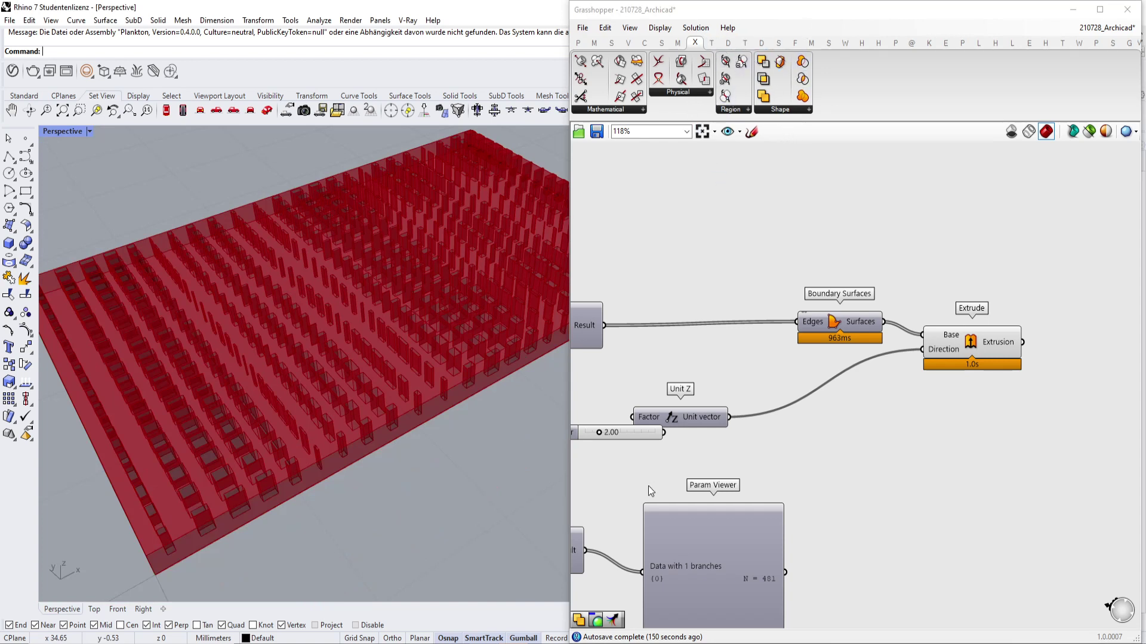
Switch to Archicad and move the unconnected Difference and Intersection nodes so they line up beneath the unconnected Union node.
{"action": "mouse_move", "coordinate": [542, 643]}
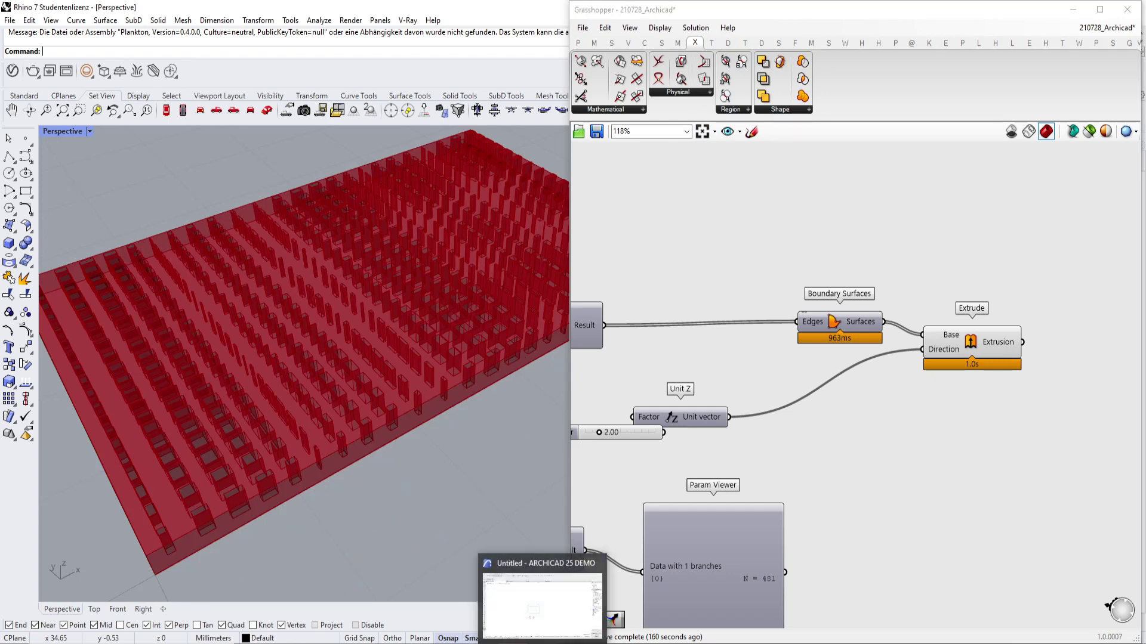
{"action": "left_click", "coordinate": [550, 620]}
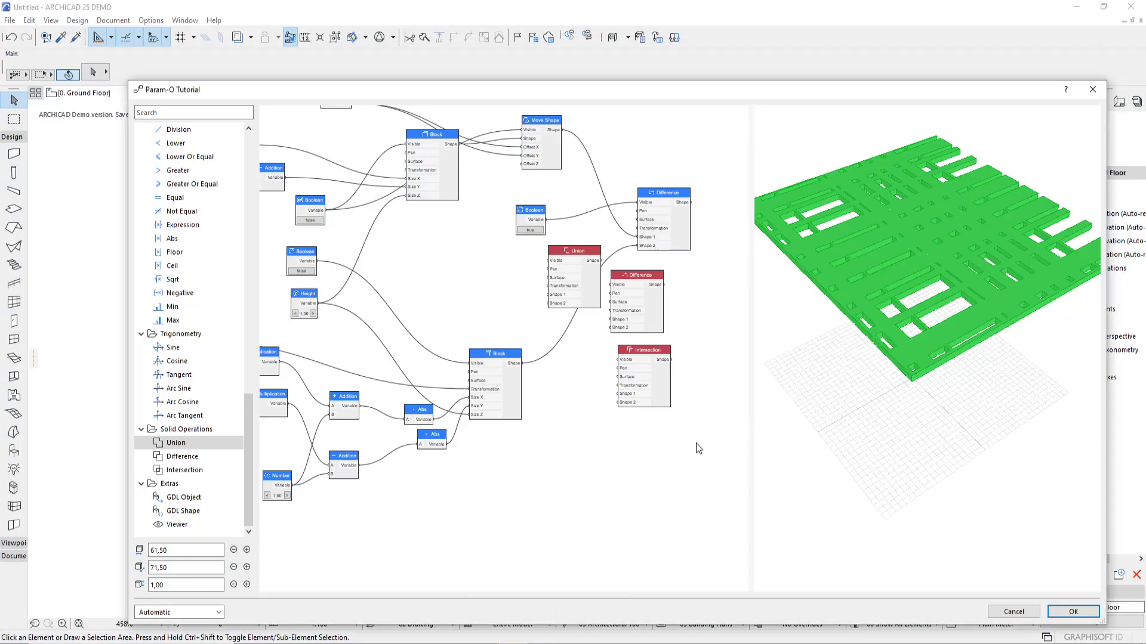
{"action": "scroll", "coordinate": [694, 459], "scroll_direction": "up", "scroll_amount": 2}
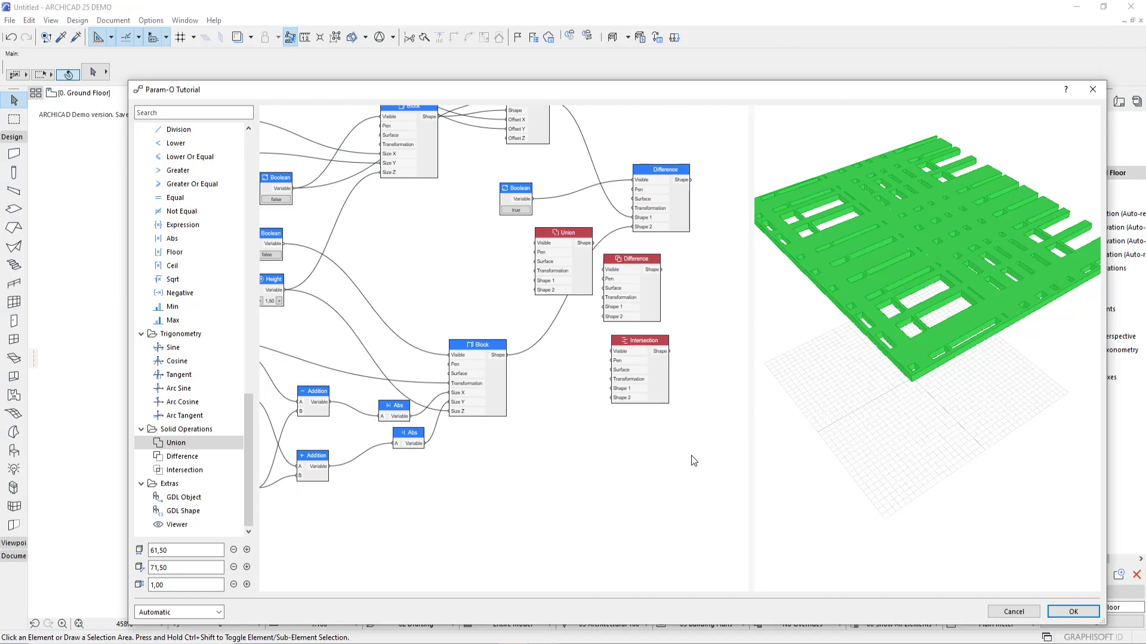
{"action": "scroll", "coordinate": [624, 311], "scroll_direction": "up", "scroll_amount": 2}
{"action": "left_click_drag", "start_coordinate": [625, 305], "coordinate": [555, 367]}
{"action": "left_click_drag", "start_coordinate": [641, 391], "coordinate": [554, 457]}
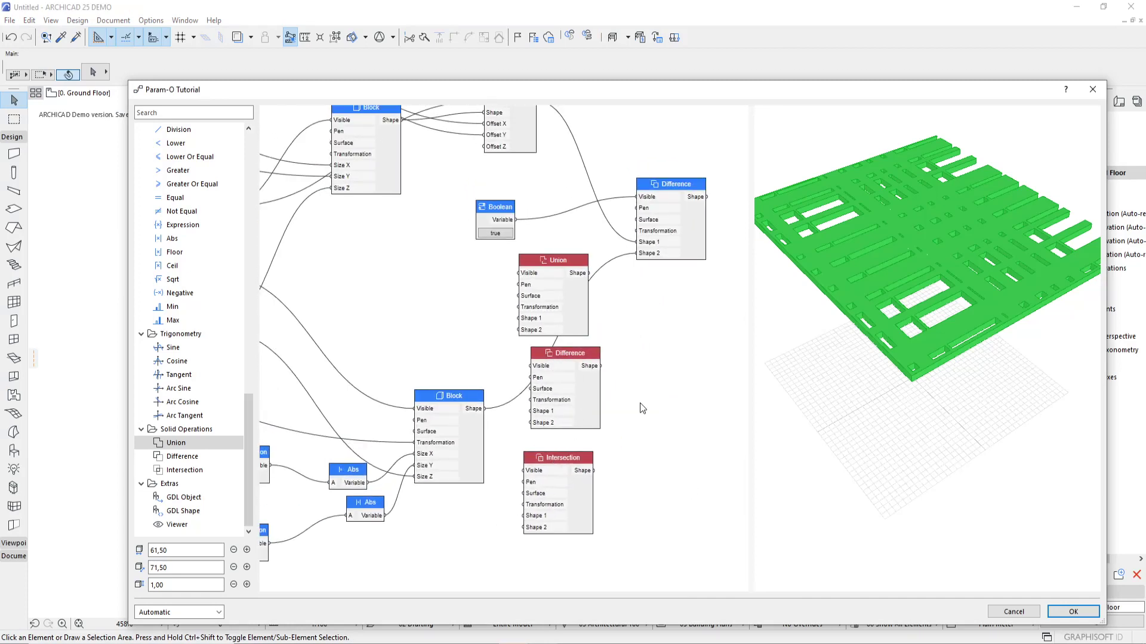
{"action": "scroll", "coordinate": [520, 351], "scroll_direction": "up", "scroll_amount": 1}
{"action": "scroll", "coordinate": [533, 292], "scroll_direction": "down", "scroll_amount": 1}
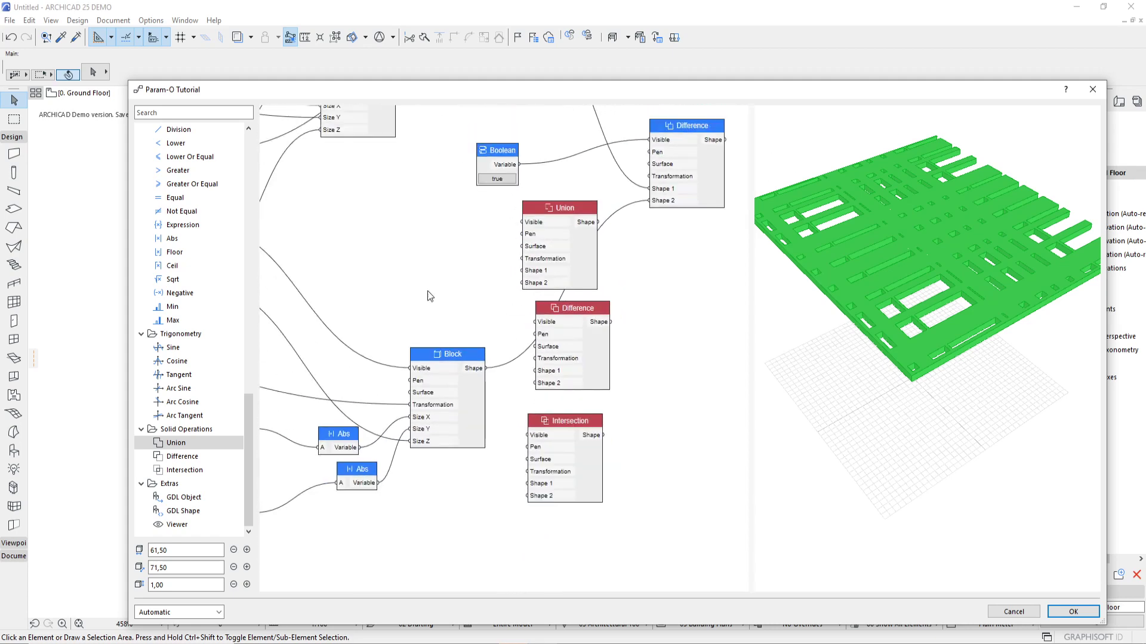
Review the node library from Parameters and Shapes, accept the edited Param-O Tutorial object and confirm the PARAM-O Manager.
{"action": "left_click_drag", "start_coordinate": [252, 430], "coordinate": [252, 142]}
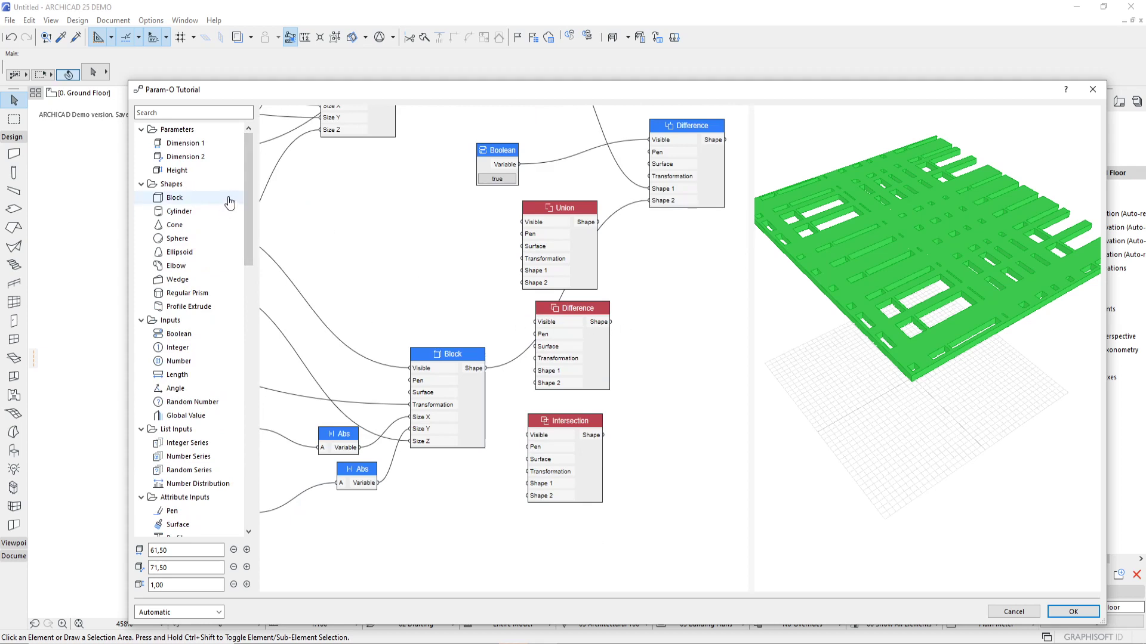
{"action": "mouse_move", "coordinate": [245, 188]}
{"action": "left_mouse_down"}
{"action": "mouse_move", "coordinate": [245, 199]}
{"action": "mouse_move", "coordinate": [246, 183]}
{"action": "left_mouse_up"}
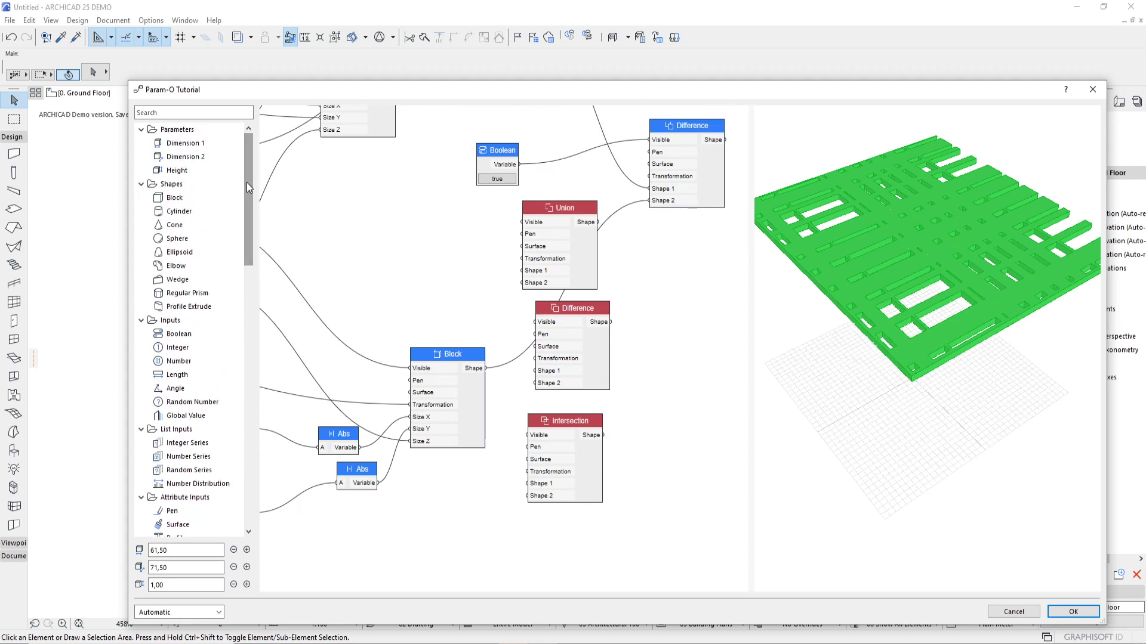
{"action": "left_click", "coordinate": [1072, 612]}
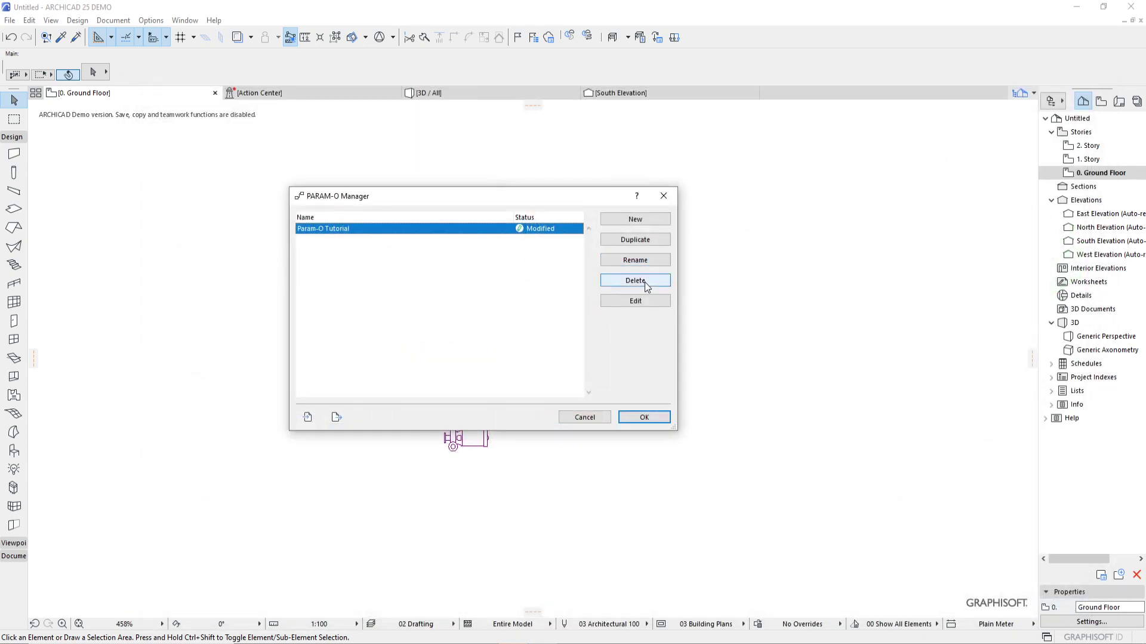
{"action": "left_click", "coordinate": [654, 416]}
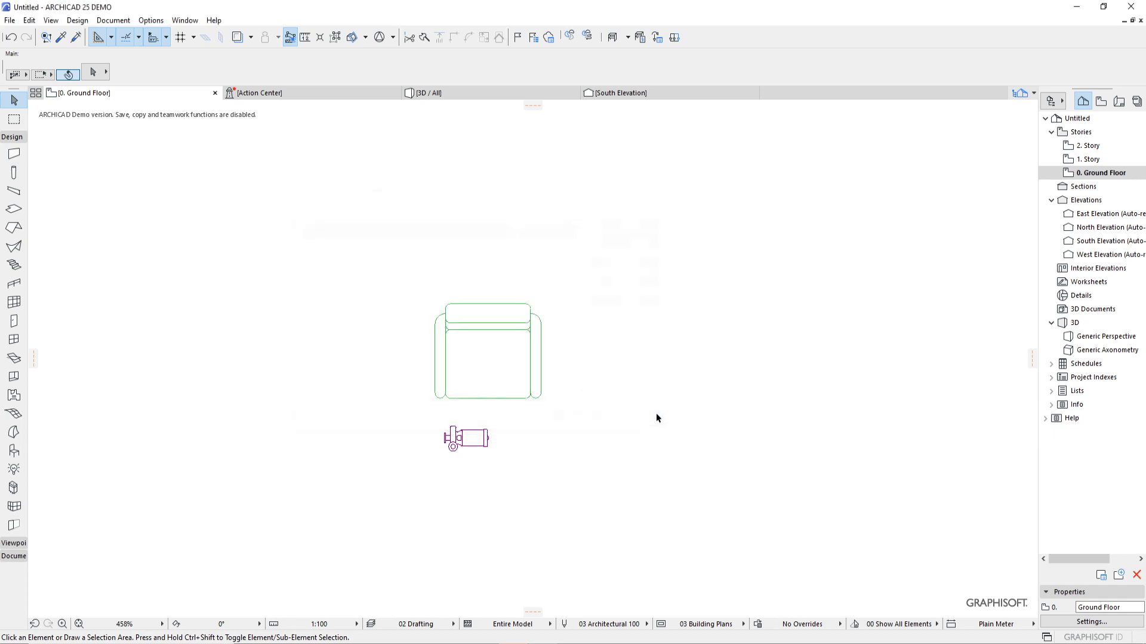
Reopen the PARAM-O Manager and select the Param-O Tutorial object.
{"action": "left_click", "coordinate": [50, 21]}
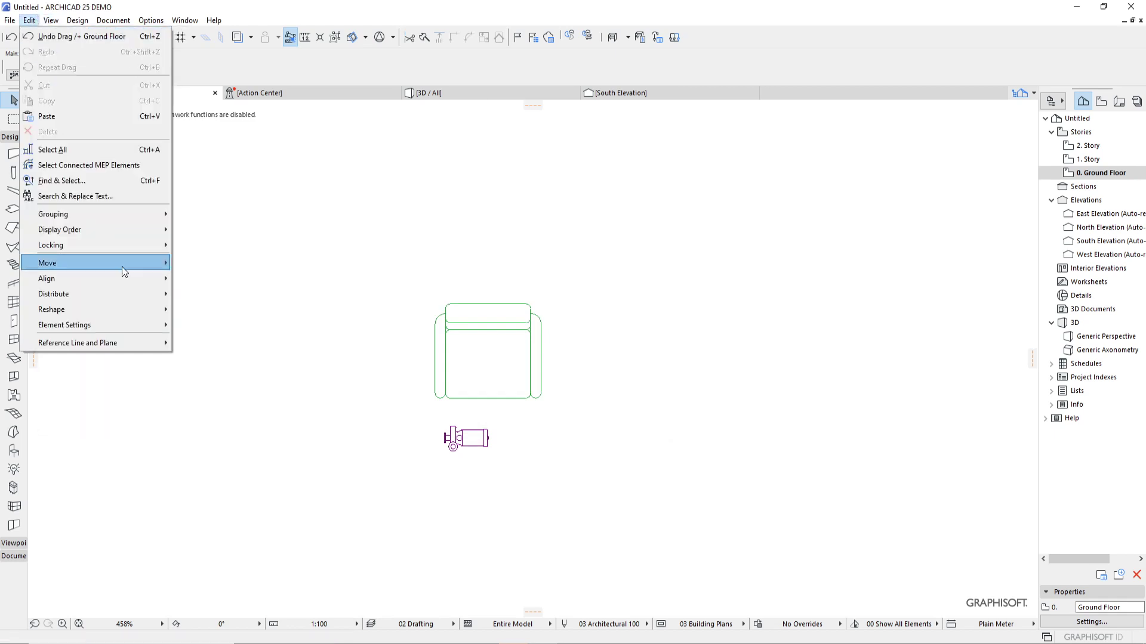
{"action": "mouse_move", "coordinate": [10, 20]}
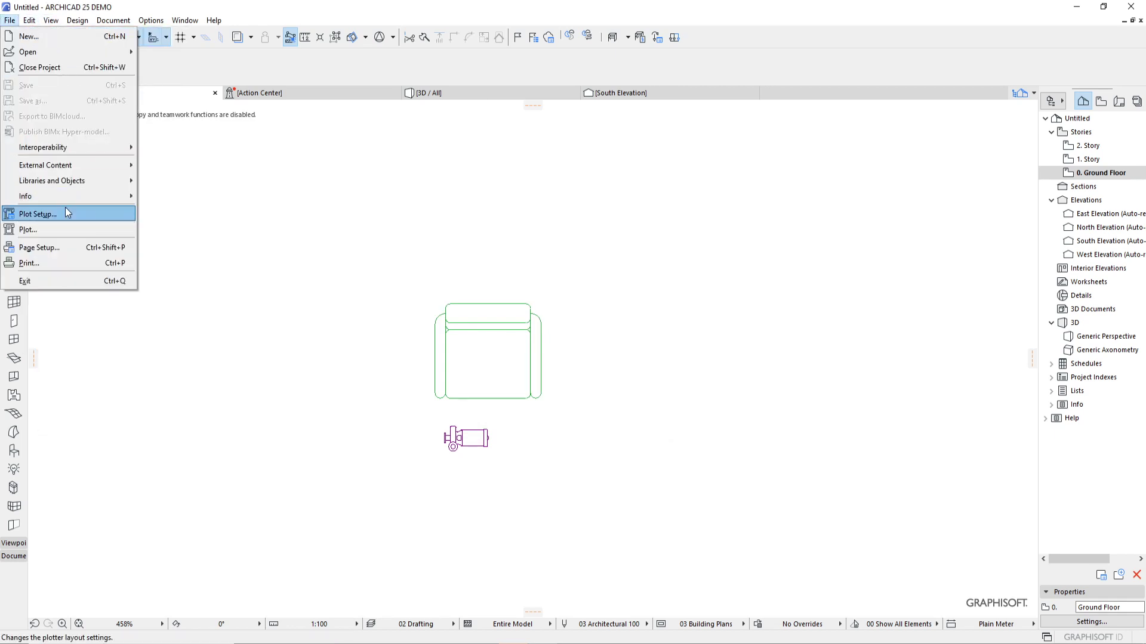
{"action": "mouse_move", "coordinate": [77, 174]}
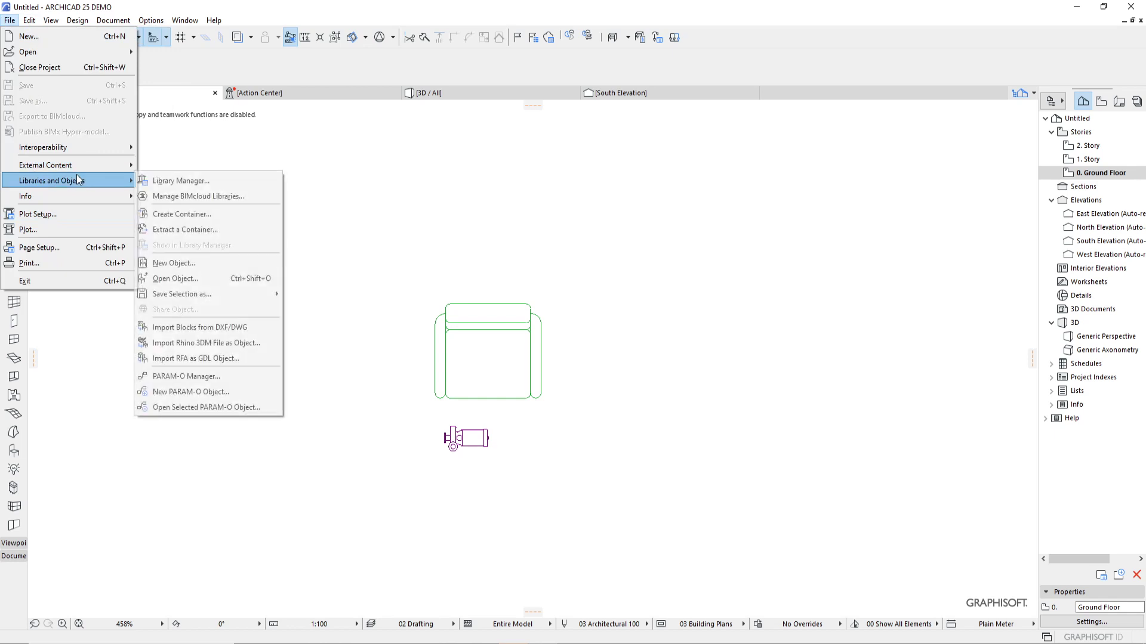
{"action": "left_click", "coordinate": [228, 407]}
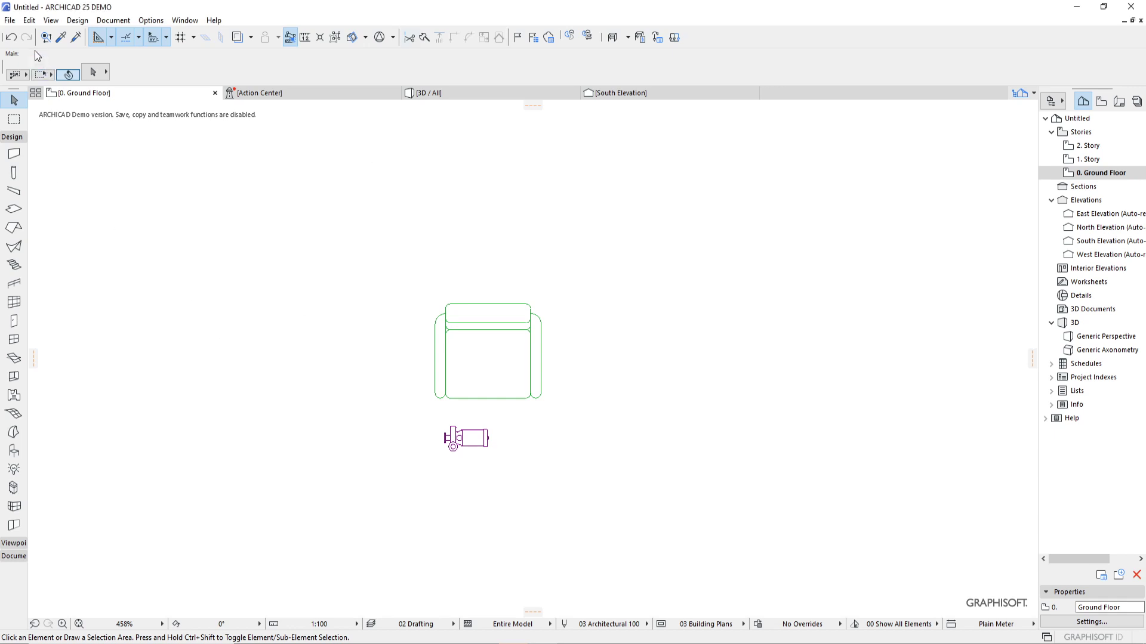
{"action": "left_click", "coordinate": [10, 20]}
{"action": "mouse_move", "coordinate": [71, 188]}
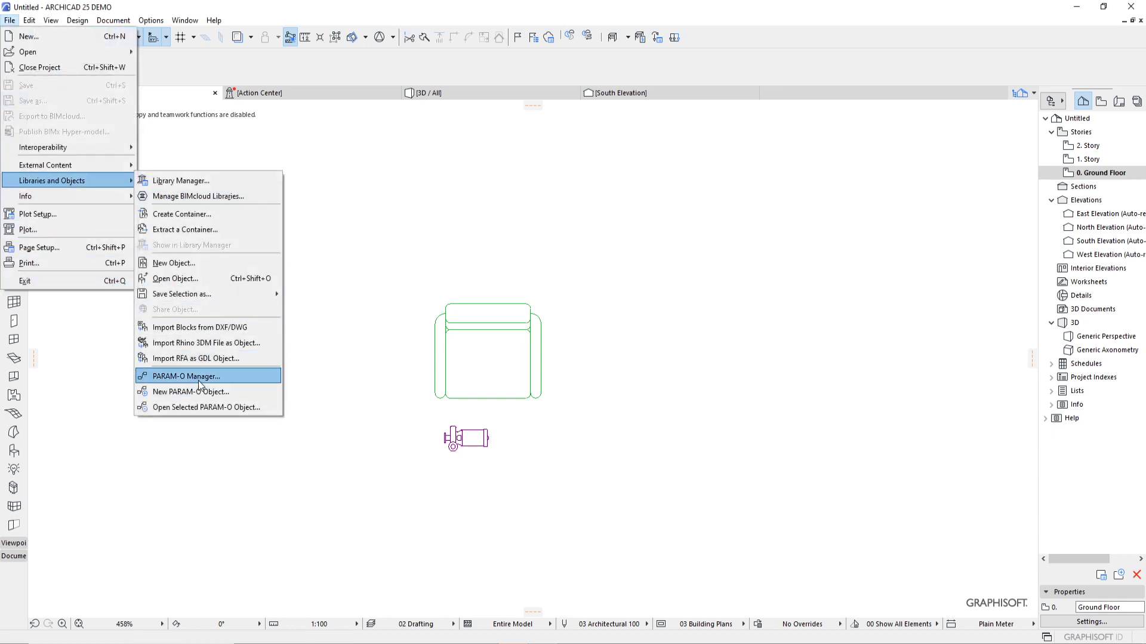
{"action": "left_click", "coordinate": [199, 380]}
{"action": "left_click", "coordinate": [549, 228]}
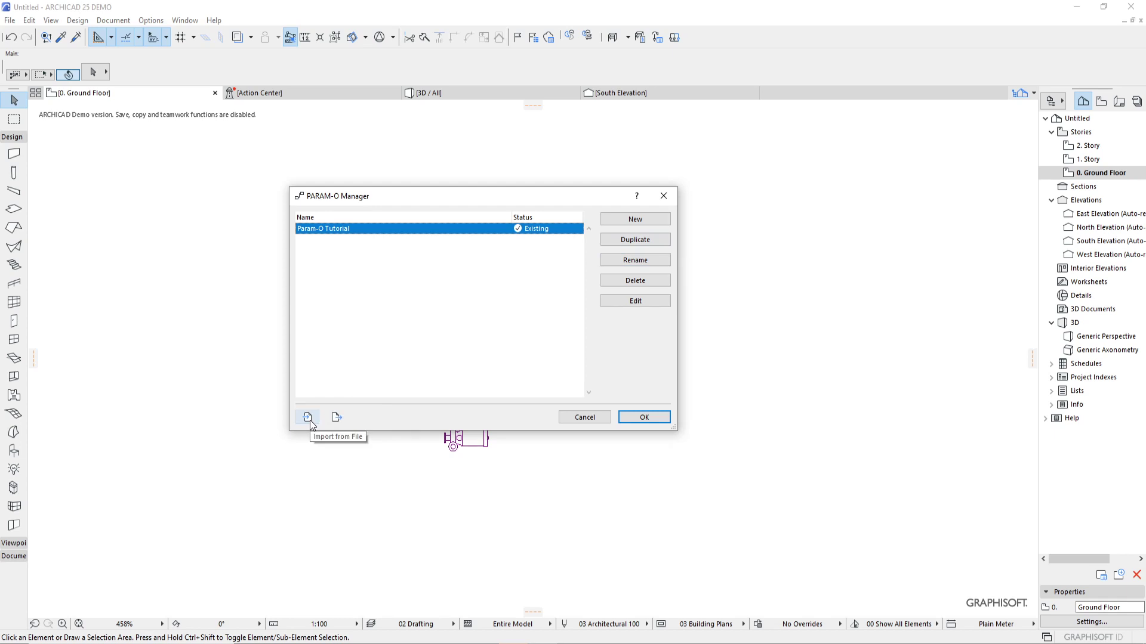
Start exporting all Param-O objects, check the available file types, and cancel the export and the PARAM-O Manager.
{"action": "left_click", "coordinate": [337, 418]}
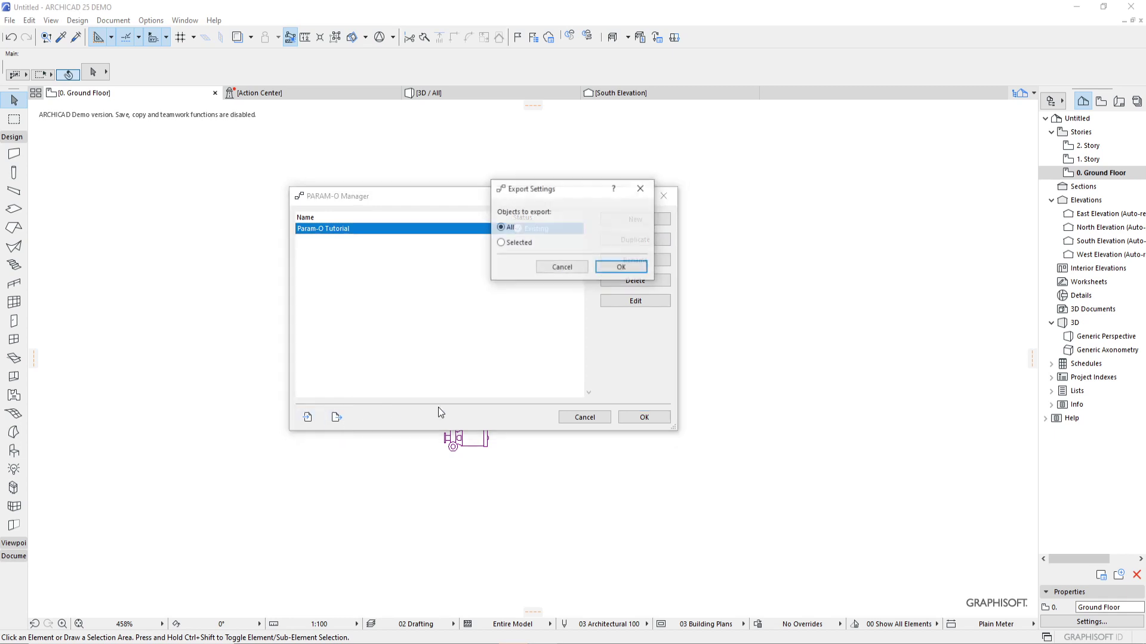
{"action": "left_click", "coordinate": [619, 268]}
{"action": "left_click", "coordinate": [652, 373]}
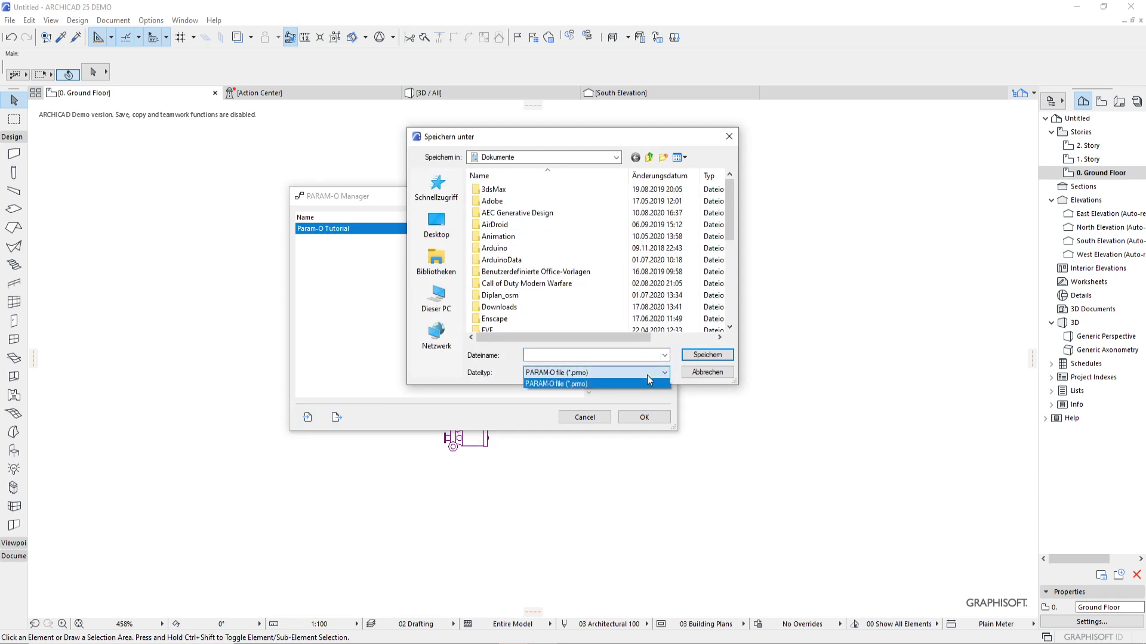
{"action": "left_click", "coordinate": [699, 377]}
{"action": "left_click", "coordinate": [701, 373]}
{"action": "left_click", "coordinate": [662, 197]}
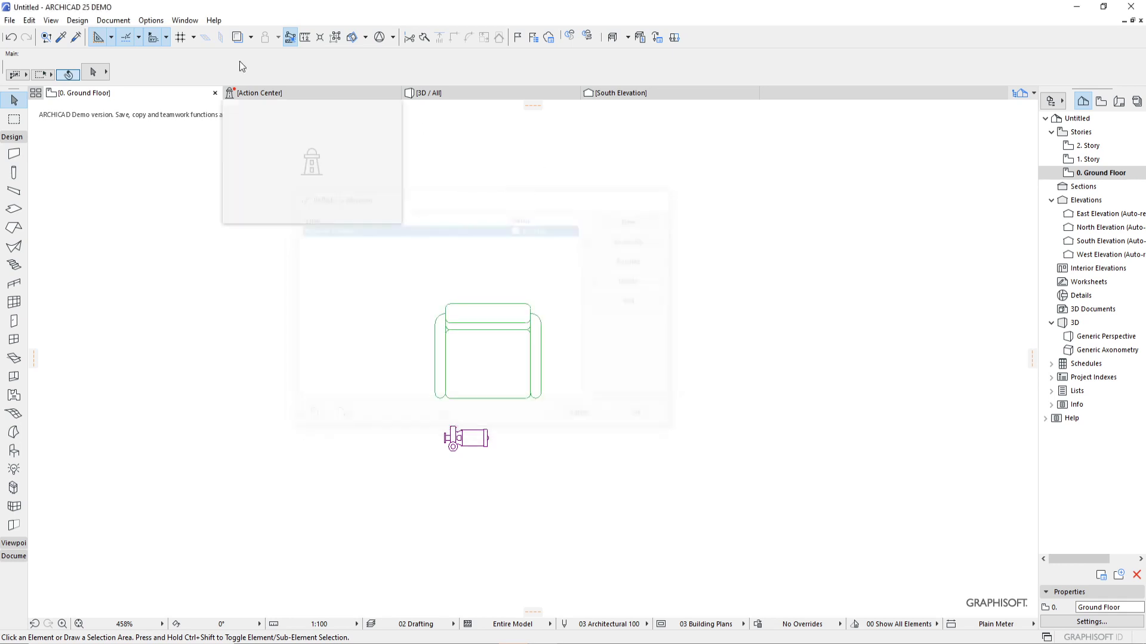
Open the Library Manager, locate Param-O Tutorial.gsm in the embedded library's PARAM-O folder, and close the manager.
{"action": "left_click", "coordinate": [11, 21]}
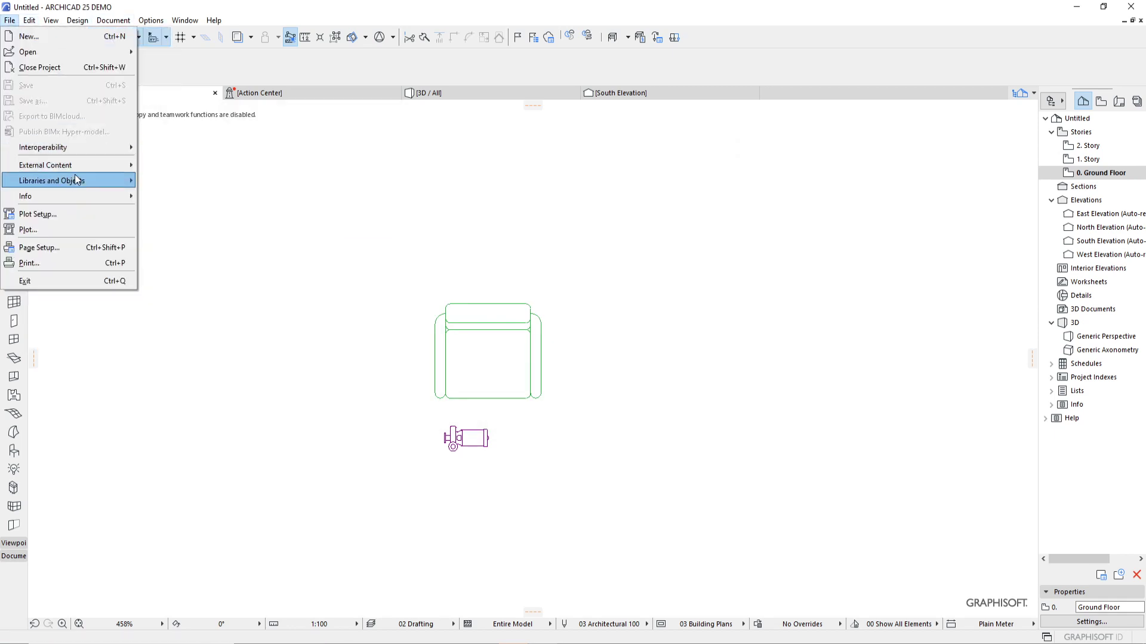
{"action": "mouse_move", "coordinate": [85, 182]}
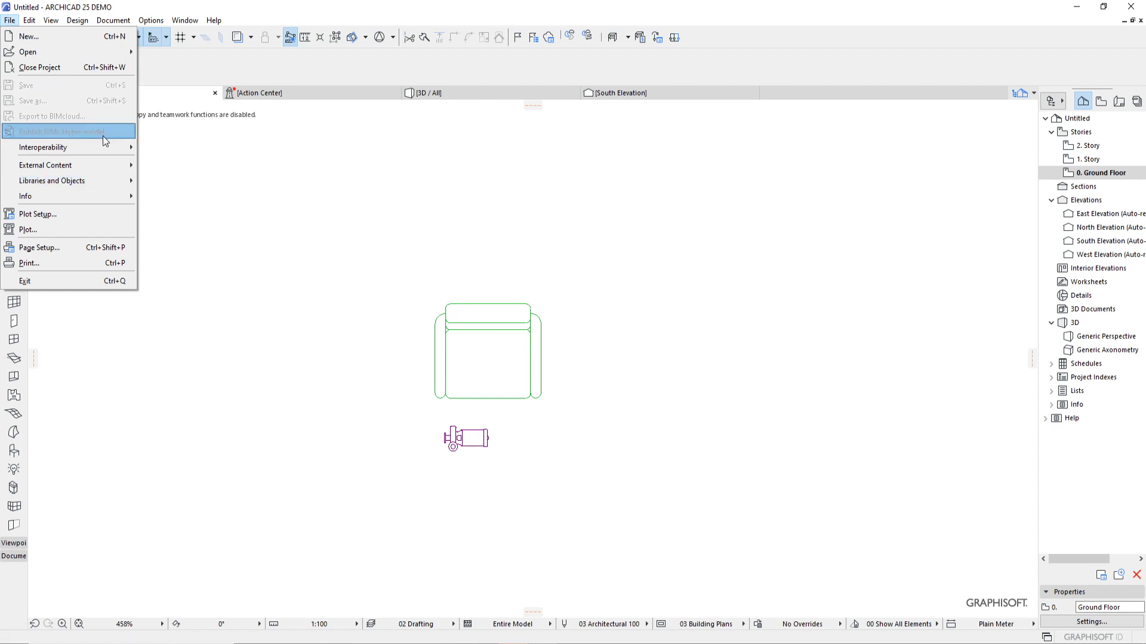
{"action": "left_click", "coordinate": [148, 180]}
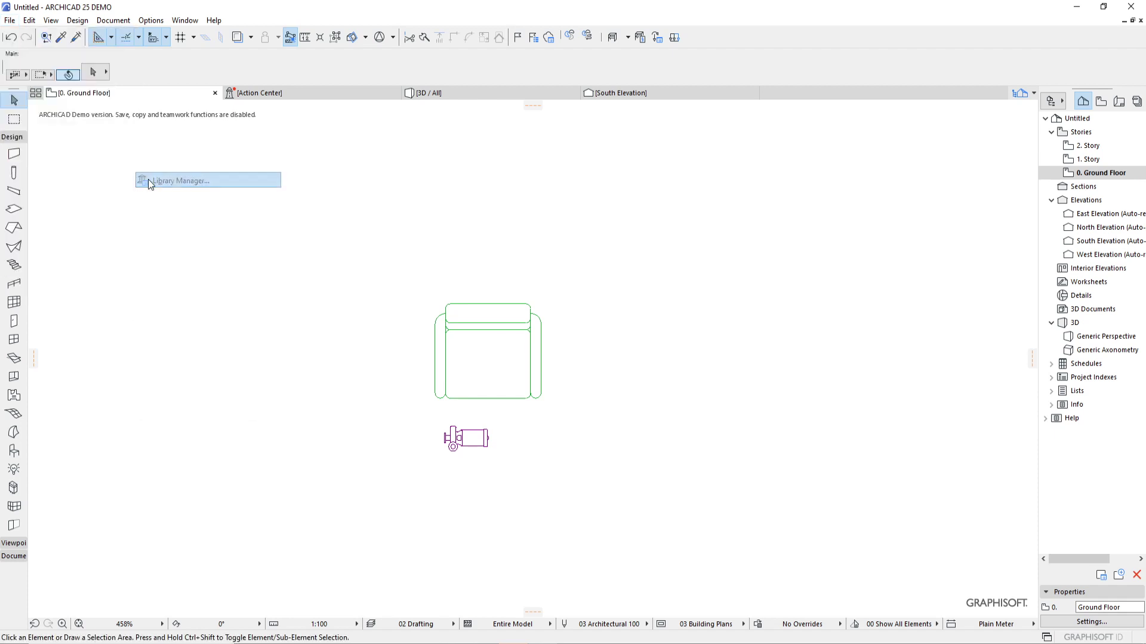
{"action": "left_click", "coordinate": [469, 102]}
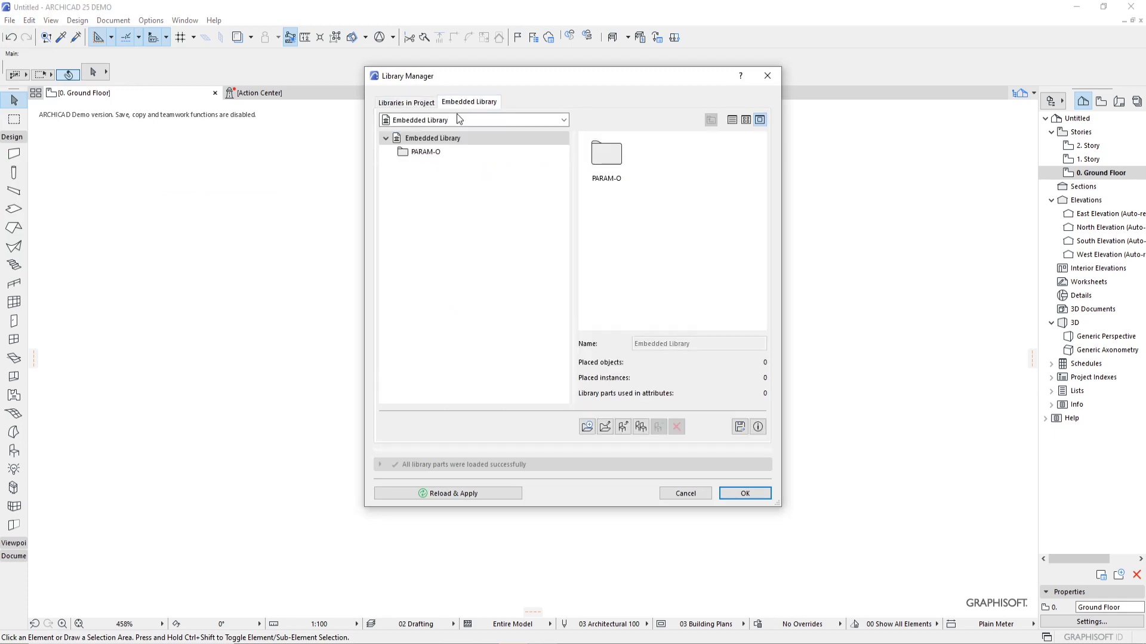
{"action": "left_click", "coordinate": [438, 152]}
{"action": "left_click", "coordinate": [590, 160]}
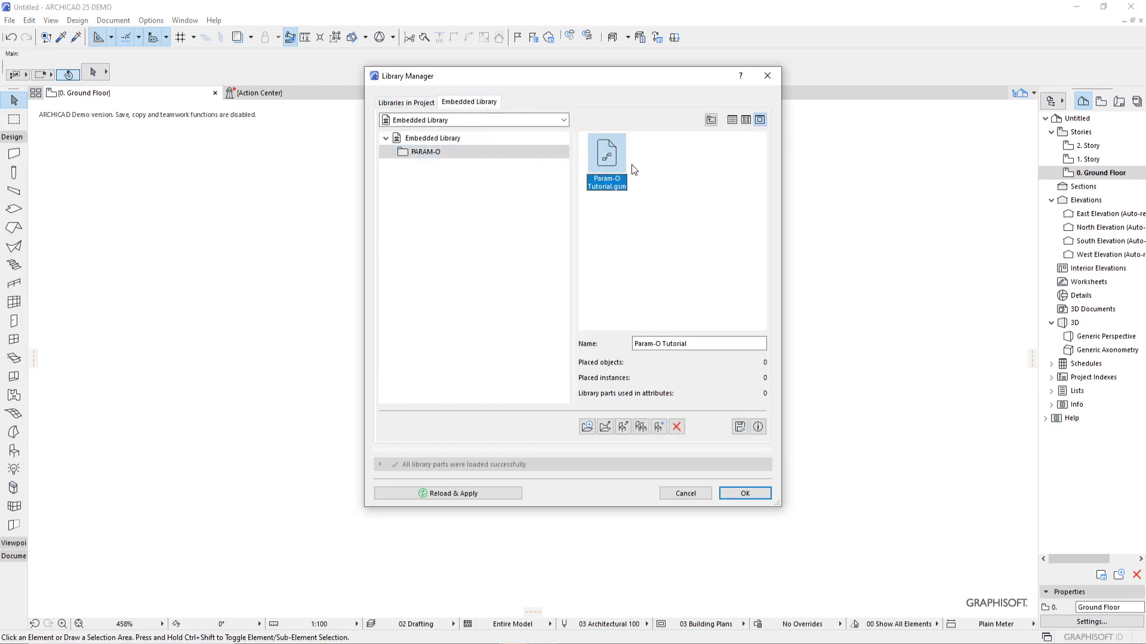
{"action": "left_click", "coordinate": [762, 497]}
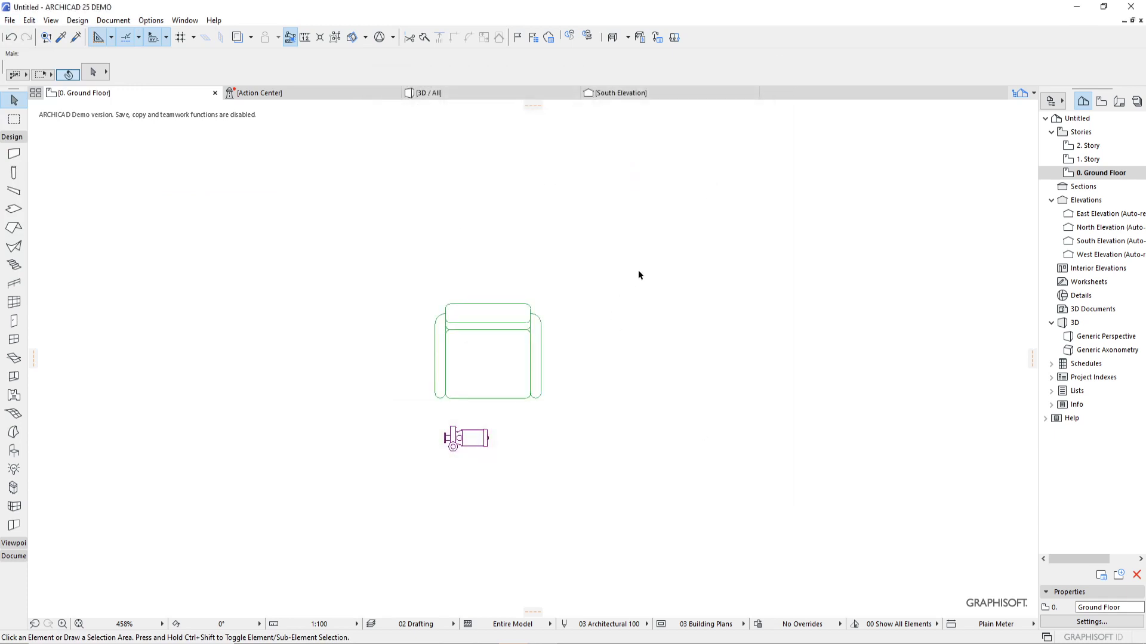
Revisit the embedded PARAM-O folder in the Library Manager, select Param-O Tutorial.gsm once more and confirm.
{"action": "scroll", "coordinate": [638, 269], "scroll_direction": "down", "scroll_amount": 3}
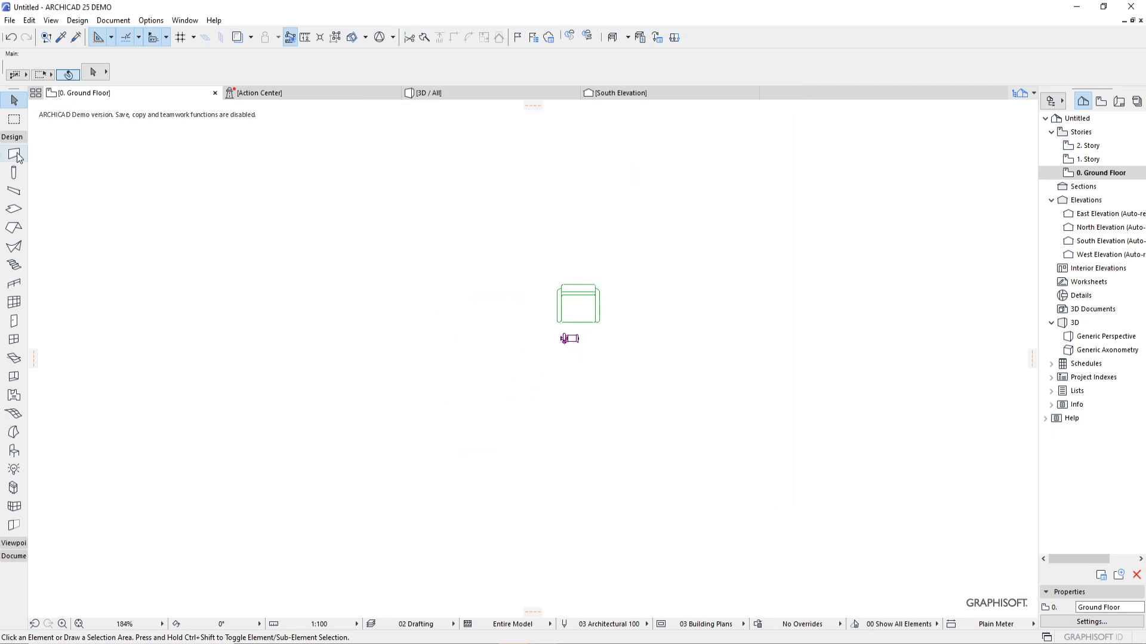
{"action": "left_click", "coordinate": [18, 21]}
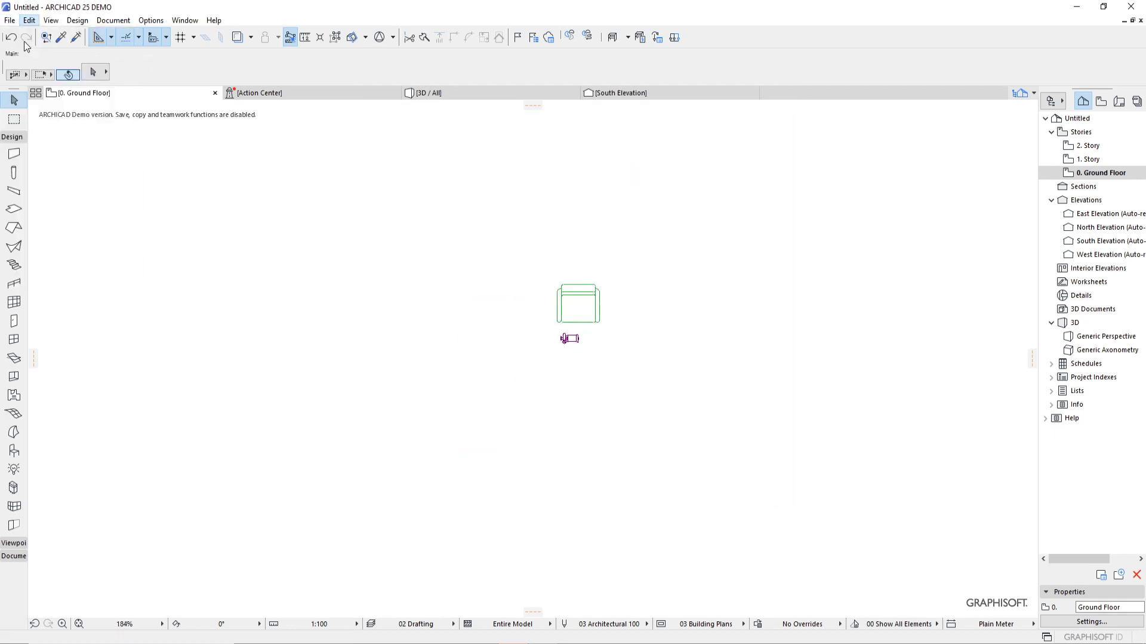
{"action": "mouse_move", "coordinate": [47, 186]}
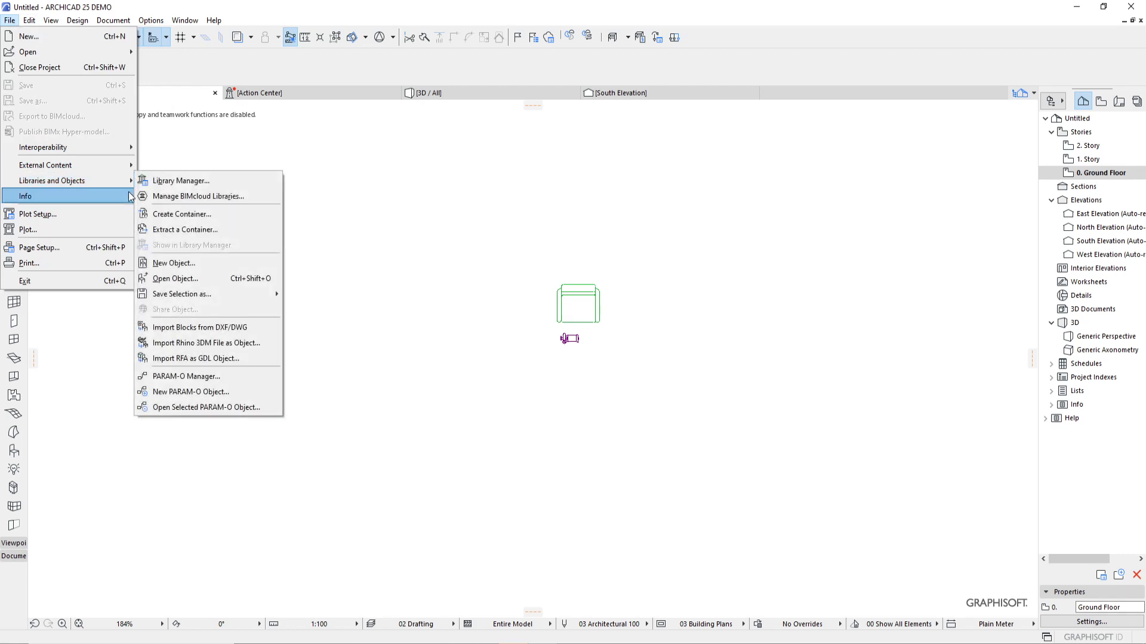
{"action": "left_click", "coordinate": [169, 180]}
{"action": "left_click", "coordinate": [500, 152]}
{"action": "left_click", "coordinate": [603, 182]}
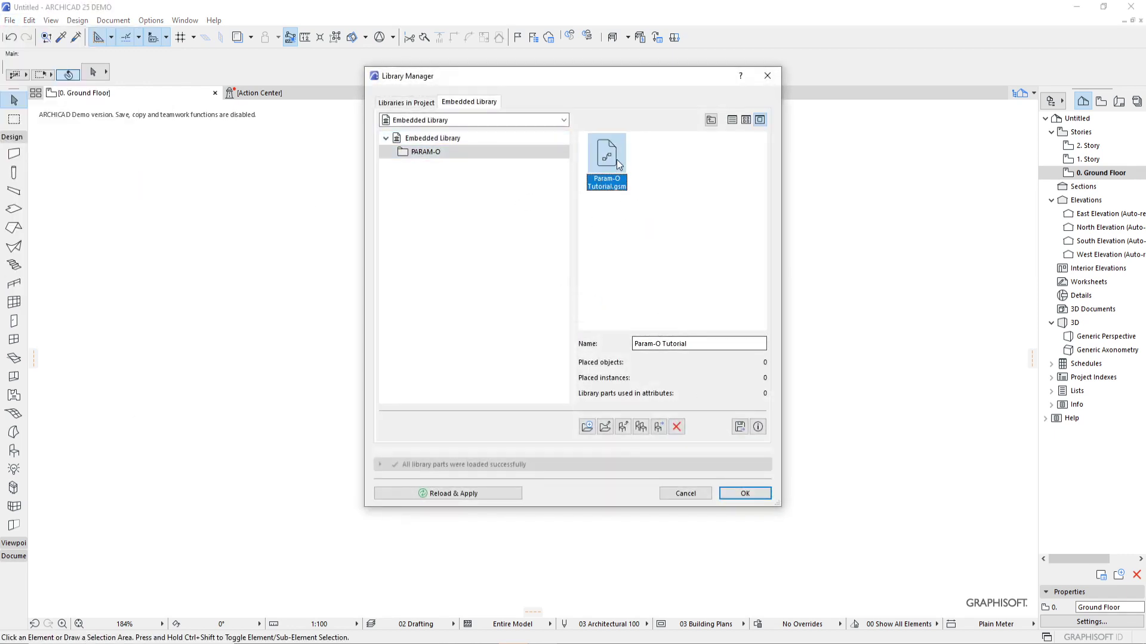
{"action": "left_click", "coordinate": [756, 493]}
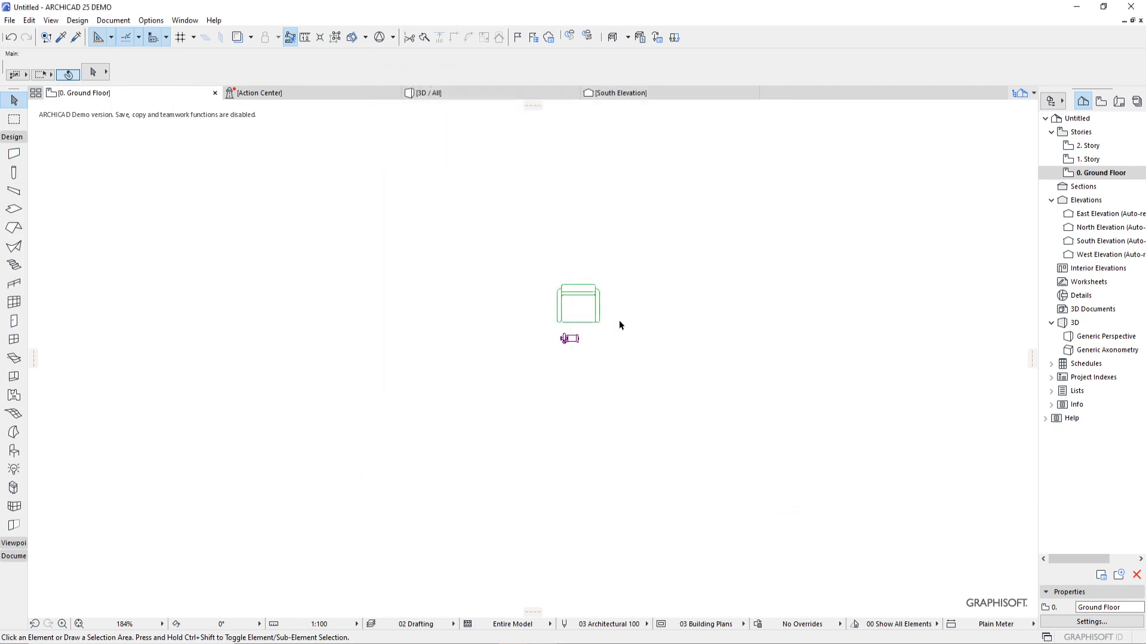
Place the Param-O Tutorial object beside the armchair on the ground floor plan with the Object tool.
{"action": "scroll", "coordinate": [618, 318], "scroll_direction": "up", "scroll_amount": 4}
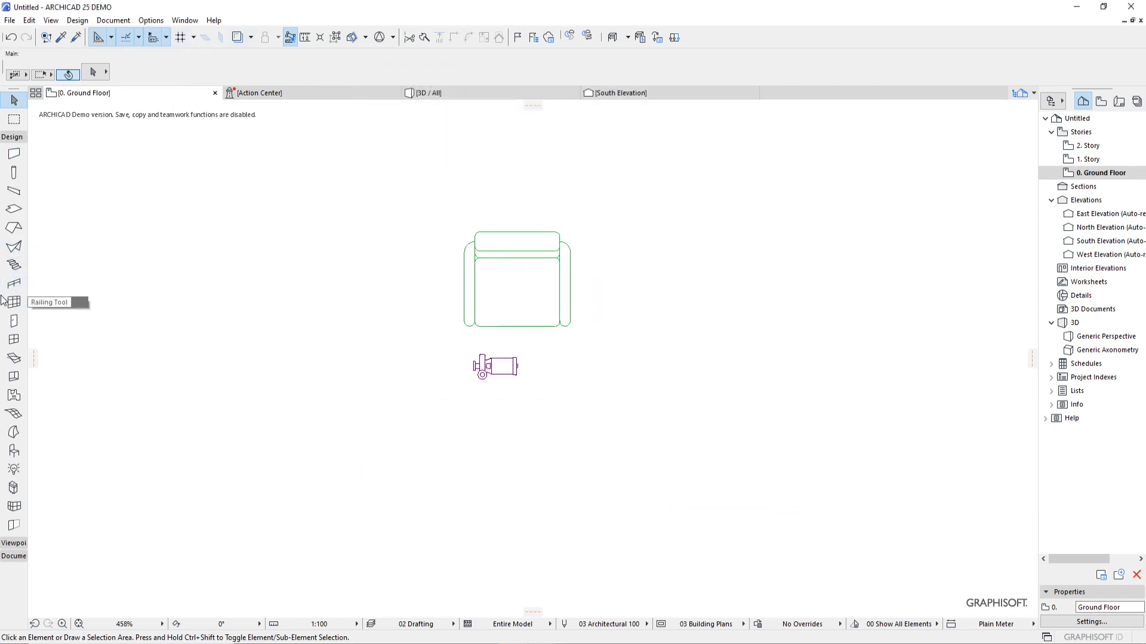
{"action": "left_click", "coordinate": [14, 452]}
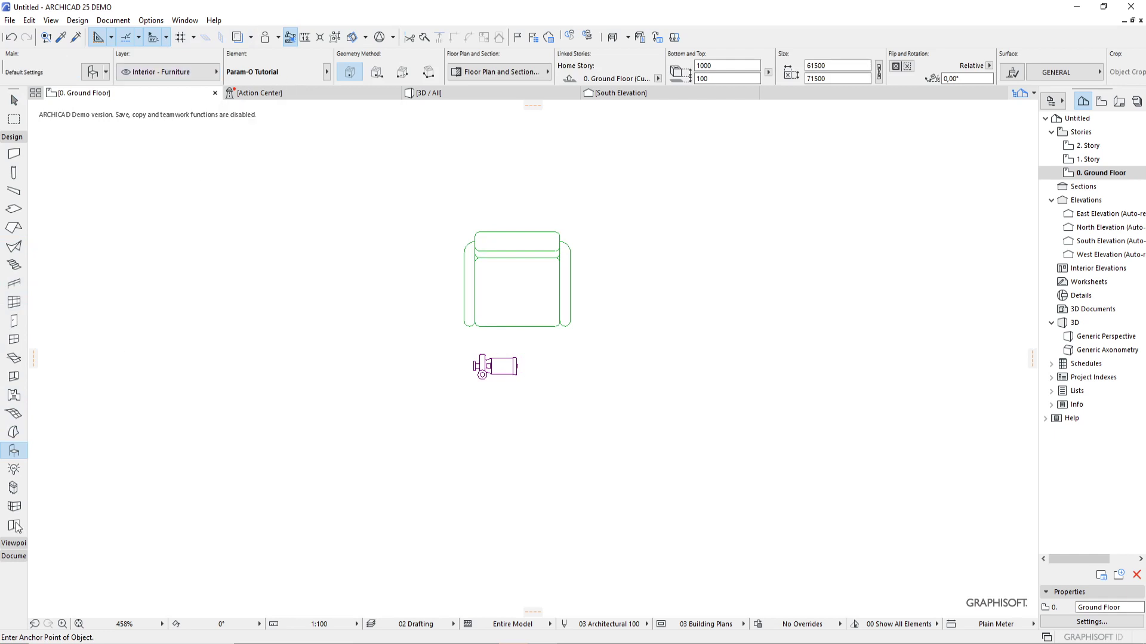
{"action": "scroll", "coordinate": [545, 463], "scroll_direction": "down", "scroll_amount": 12}
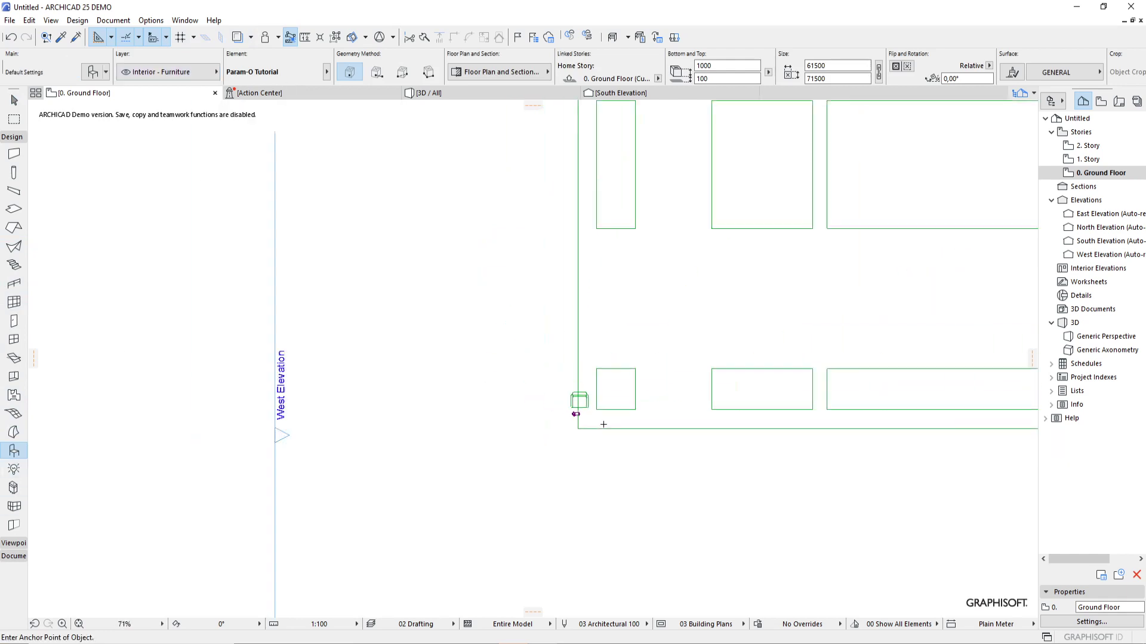
{"action": "scroll", "coordinate": [516, 397], "scroll_direction": "down", "scroll_amount": 5}
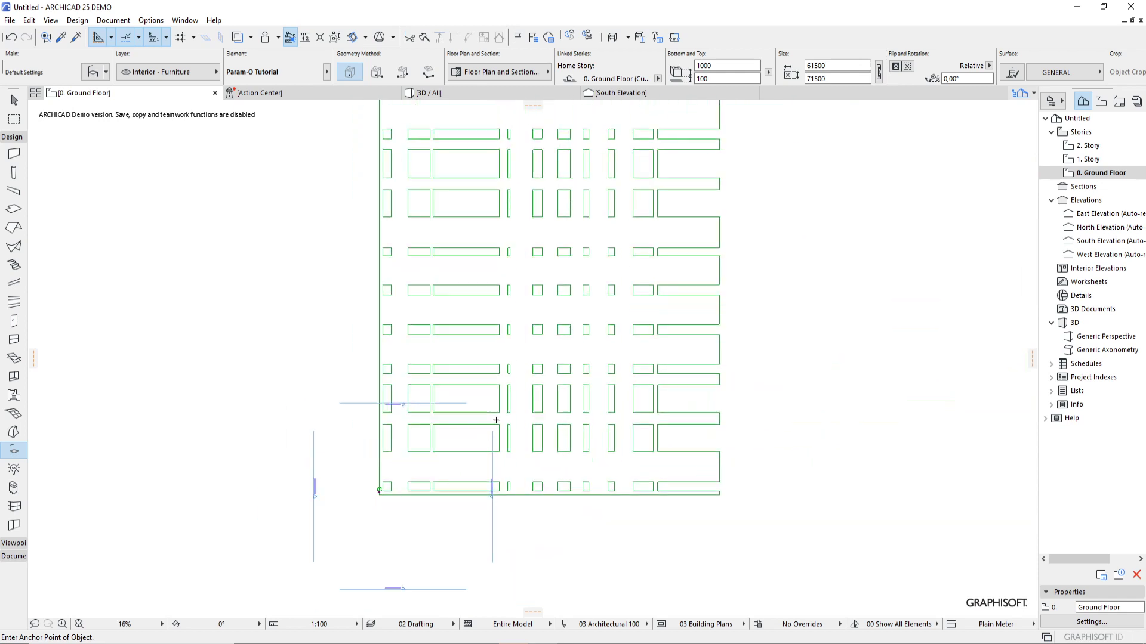
Show the model in the 3D view, end object placement and select the perforated slab.
{"action": "left_click", "coordinate": [429, 92]}
{"action": "scroll", "coordinate": [531, 352], "scroll_direction": "down", "scroll_amount": 2}
{"action": "middle_click_drag", "start_coordinate": [554, 352], "coordinate": [775, 411], "text": "shift"}
{"action": "scroll", "coordinate": [775, 411], "scroll_direction": "up", "scroll_amount": 3}
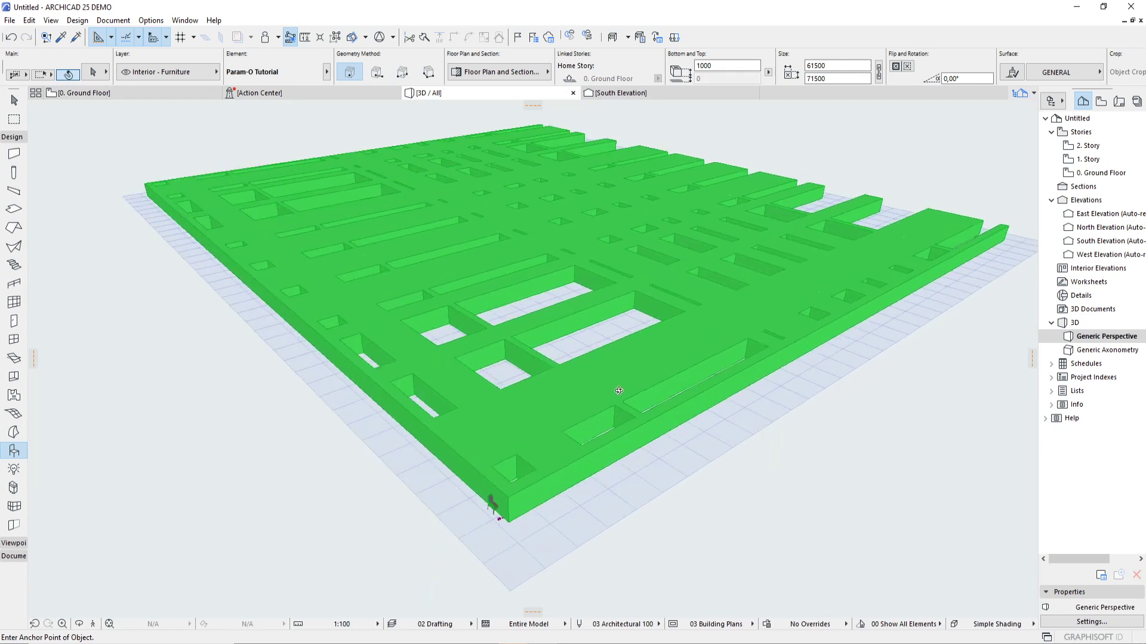
{"action": "key", "text": "Escape"}
{"action": "left_click", "coordinate": [588, 399]}
{"action": "scroll", "coordinate": [931, 274], "scroll_direction": "down", "scroll_amount": 1}
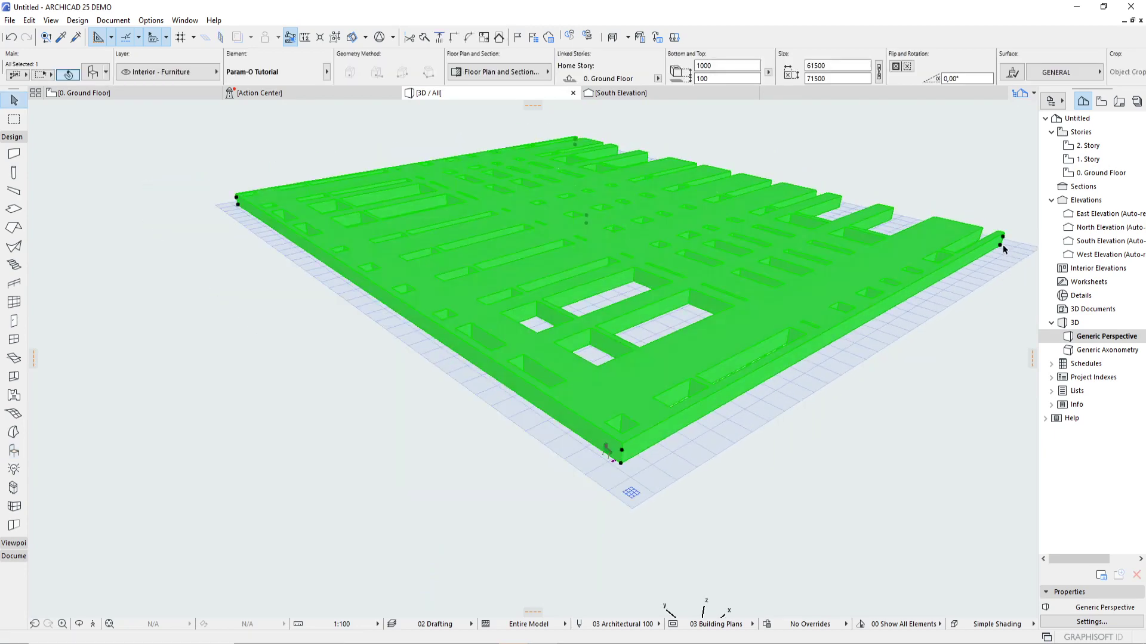
{"action": "mouse_move", "coordinate": [1001, 243]}
{"action": "left_mouse_down"}
{"action": "mouse_move", "coordinate": [951, 261]}
{"action": "mouse_move", "coordinate": [1003, 242]}
{"action": "left_mouse_up"}
{"action": "key", "text": "Escape"}
{"action": "left_click", "coordinate": [1007, 246]}
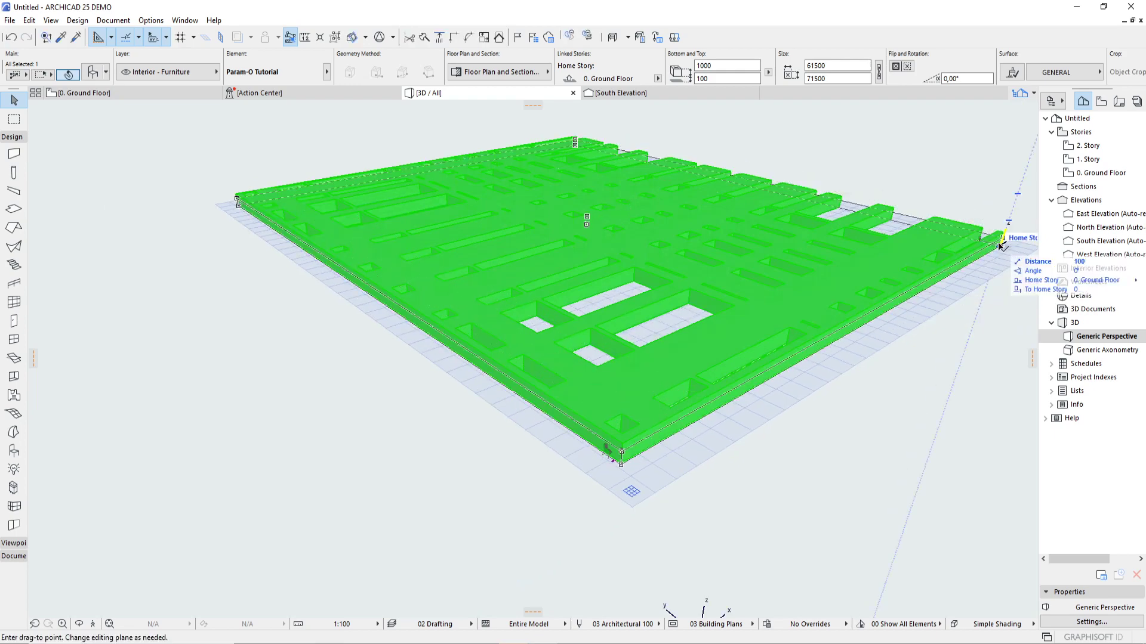
{"action": "left_click", "coordinate": [1001, 245]}
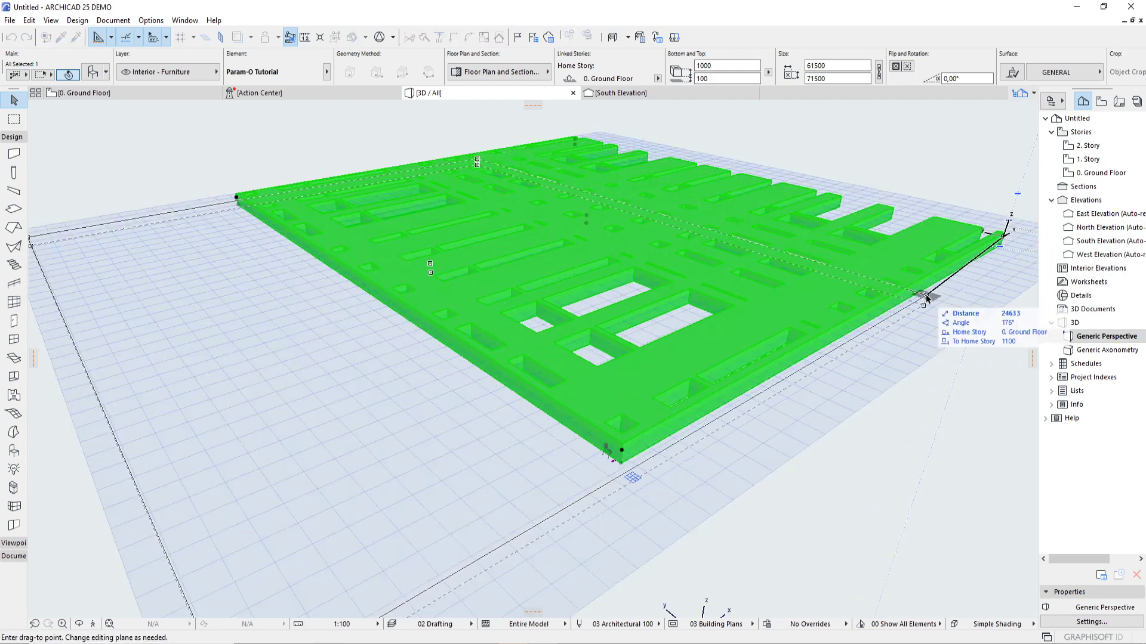
{"action": "key", "text": "Escape"}
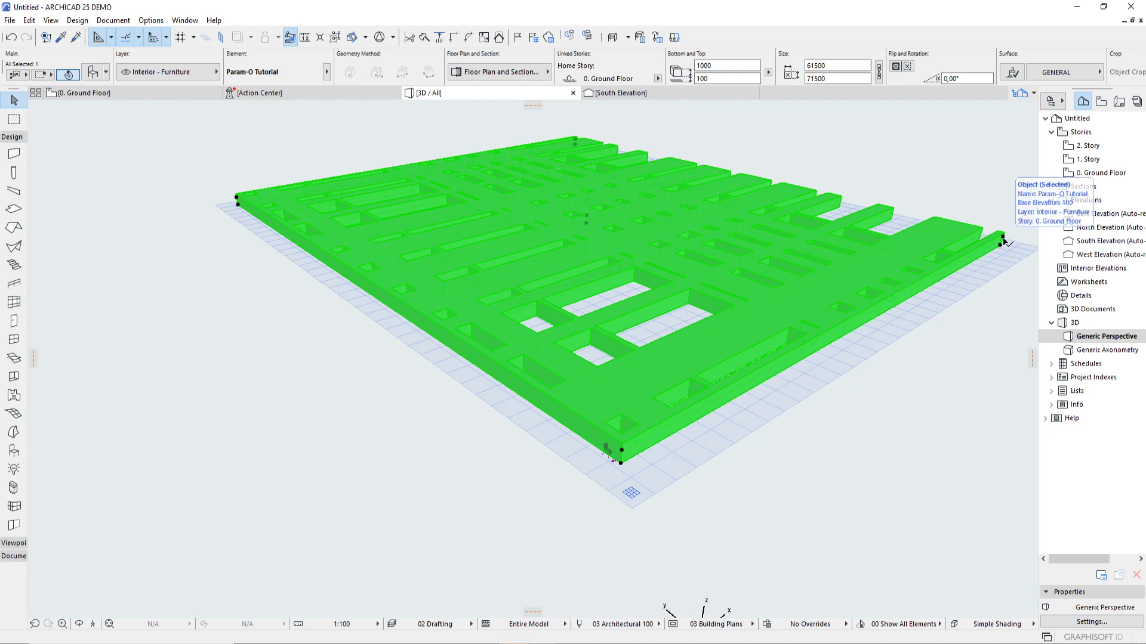
{"action": "left_click", "coordinate": [1003, 237]}
{"action": "left_click", "coordinate": [1003, 239]}
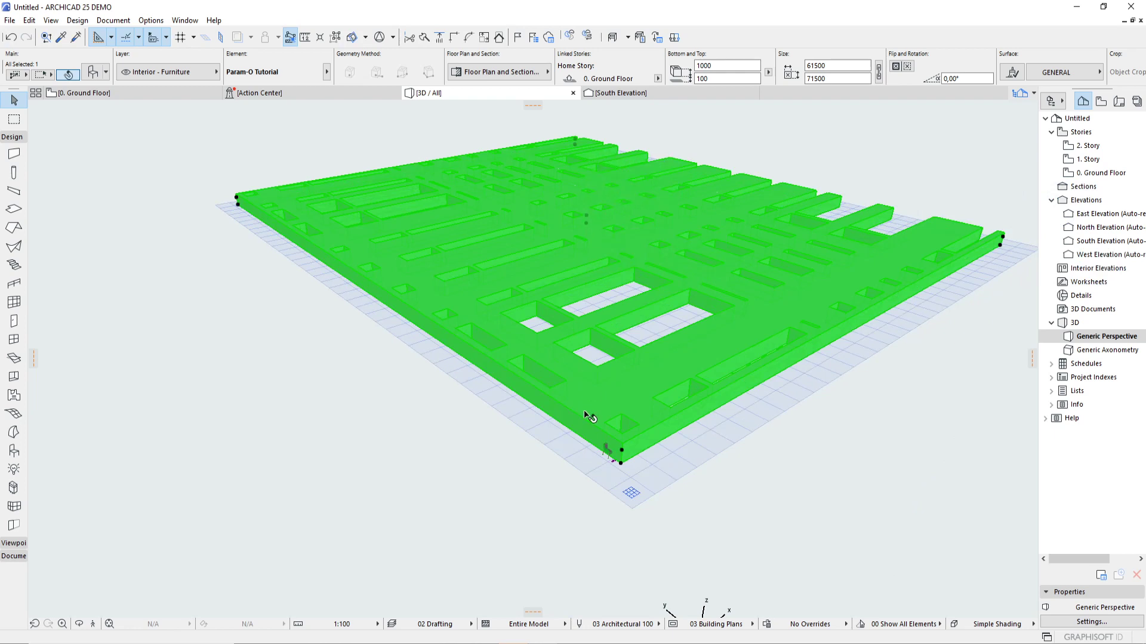
{"action": "left_click", "coordinate": [621, 455]}
{"action": "left_click", "coordinate": [622, 455]}
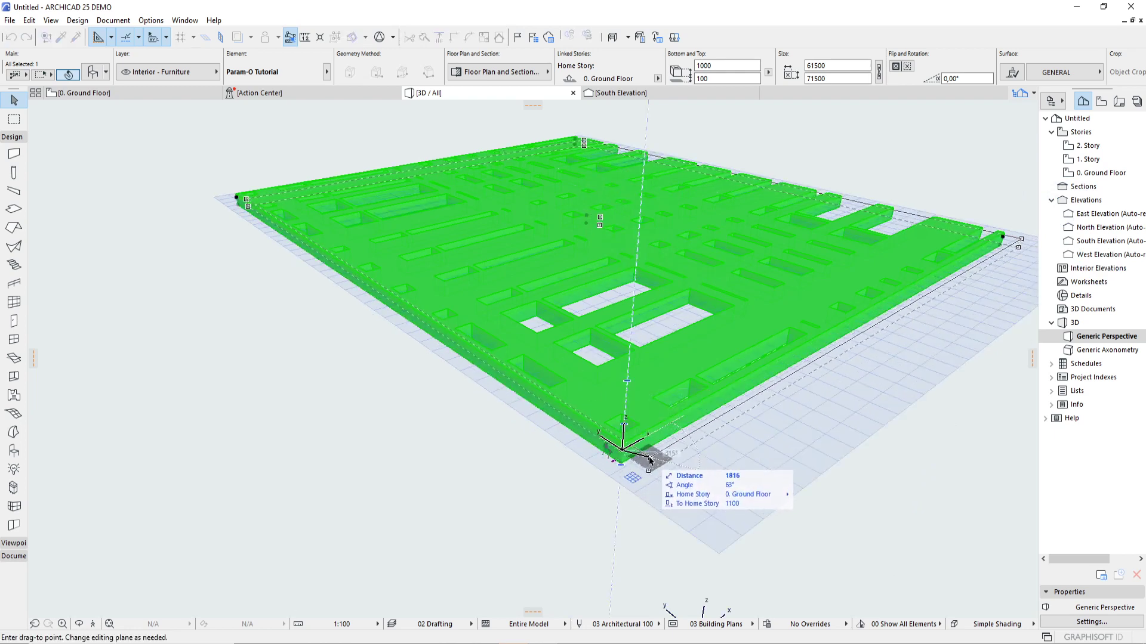
{"action": "key", "text": "Escape"}
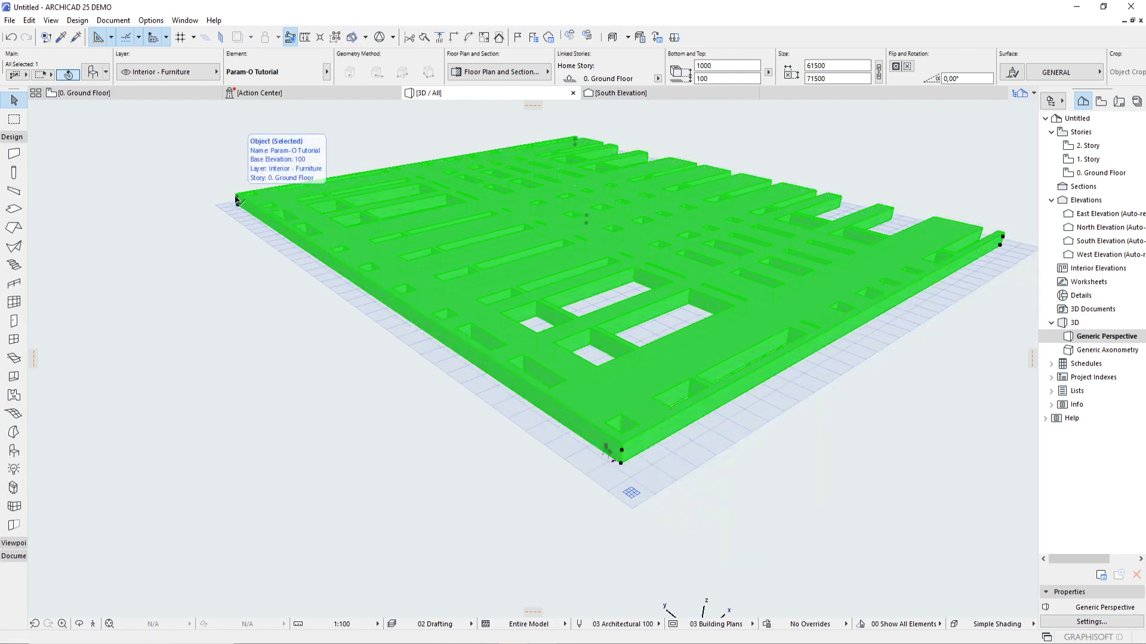
Set both plan dimensions of the selected perforated slab to 4000.
{"action": "left_click", "coordinate": [825, 69]}
{"action": "type", "text": "400"}
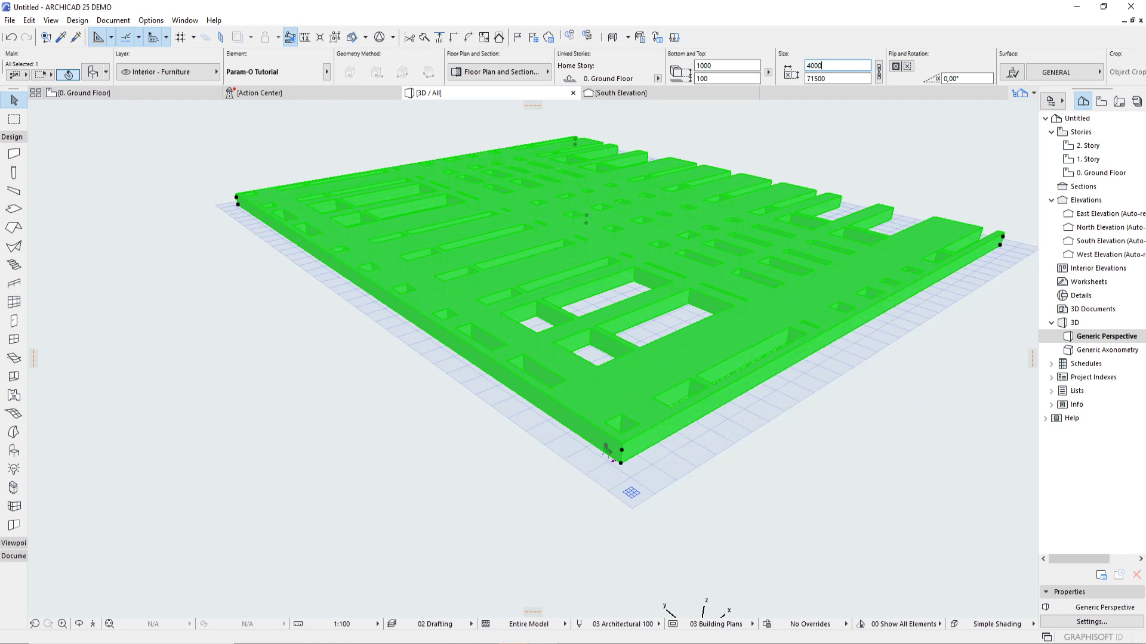
{"action": "type", "text": "0"}
{"action": "key", "text": "Return"}
{"action": "key", "text": "Tab"}
{"action": "type", "text": "4000"}
{"action": "key", "text": "Return"}
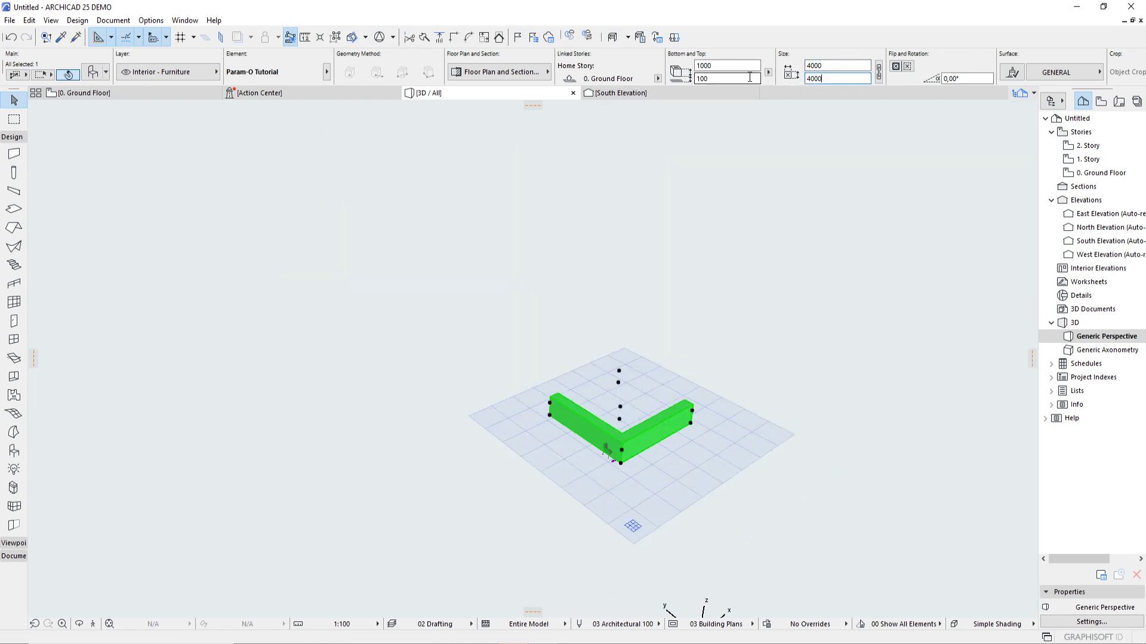
Enlarge the perforated slab to 400000 by 500000 and inspect it in 3D.
{"action": "left_click_drag", "start_coordinate": [837, 66], "coordinate": [793, 65]}
{"action": "key", "text": "Return"}
{"action": "middle_click_drag", "start_coordinate": [731, 325], "coordinate": [660, 333]}
{"action": "scroll", "coordinate": [703, 312], "scroll_direction": "down", "scroll_amount": 10}
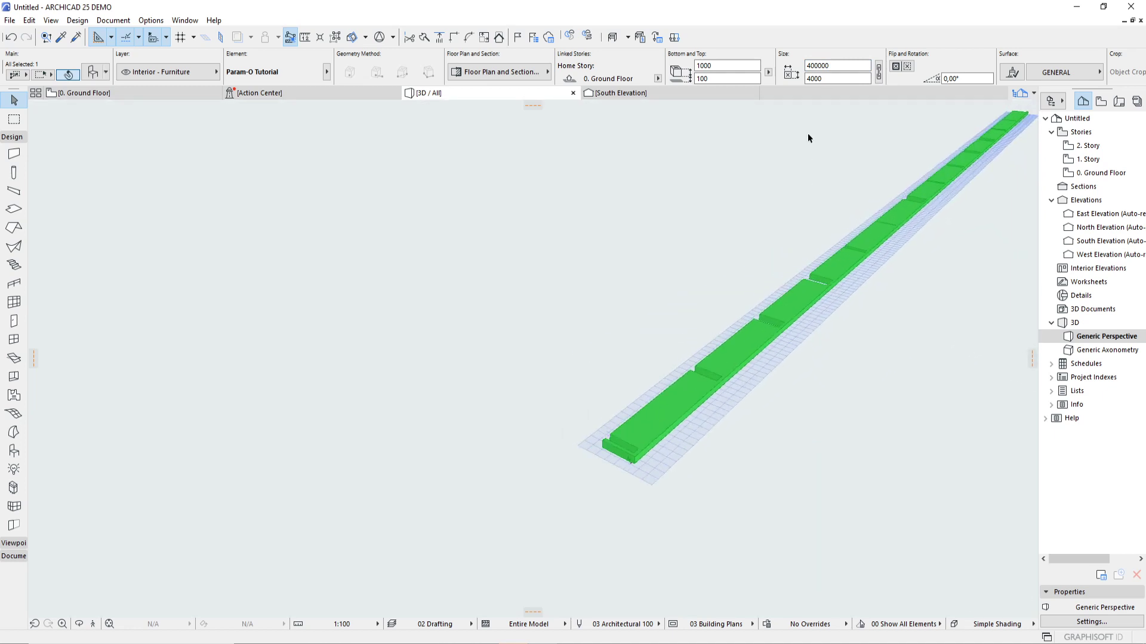
{"action": "left_click", "coordinate": [833, 82]}
{"action": "key", "text": "Return"}
{"action": "scroll", "coordinate": [836, 257], "scroll_direction": "down", "scroll_amount": 2}
{"action": "scroll", "coordinate": [759, 235], "scroll_direction": "up", "scroll_amount": 2}
{"action": "middle_click_drag", "start_coordinate": [759, 235], "coordinate": [645, 241], "text": "shift"}
{"action": "scroll", "coordinate": [646, 241], "scroll_direction": "down", "scroll_amount": 1}
{"action": "scroll", "coordinate": [518, 133], "scroll_direction": "up", "scroll_amount": 3}
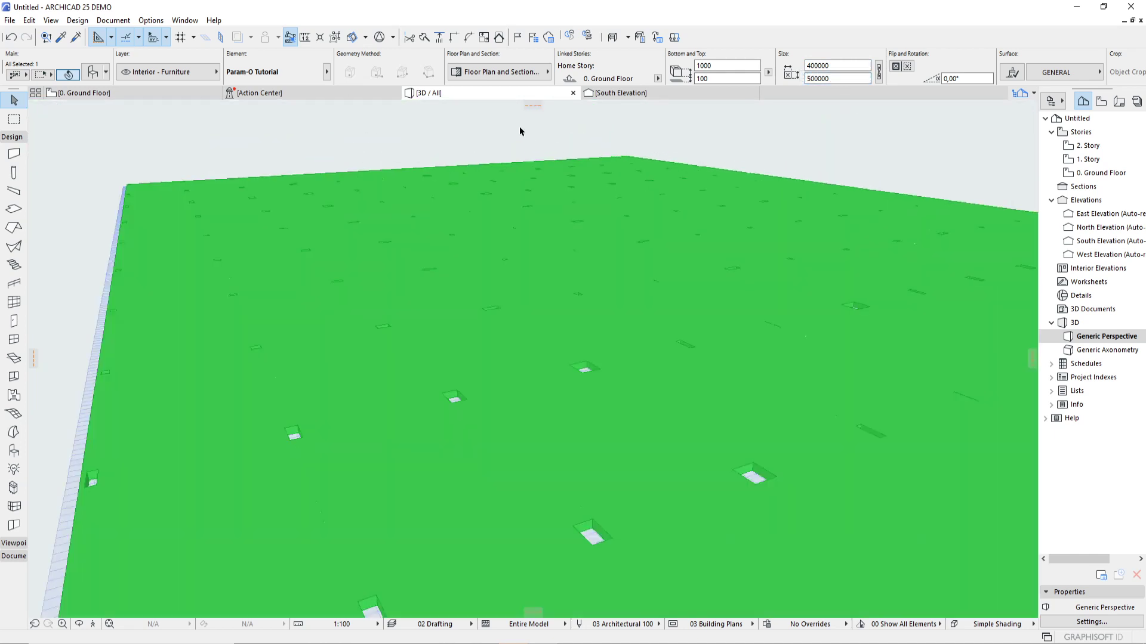
Set both plan dimensions of the perforated slab to 100000.
{"action": "scroll", "coordinate": [586, 250], "scroll_direction": "down", "scroll_amount": 2}
{"action": "left_click_drag", "start_coordinate": [811, 78], "coordinate": [806, 78]}
{"action": "type", "text": "1"}
{"action": "left_click", "coordinate": [809, 65]}
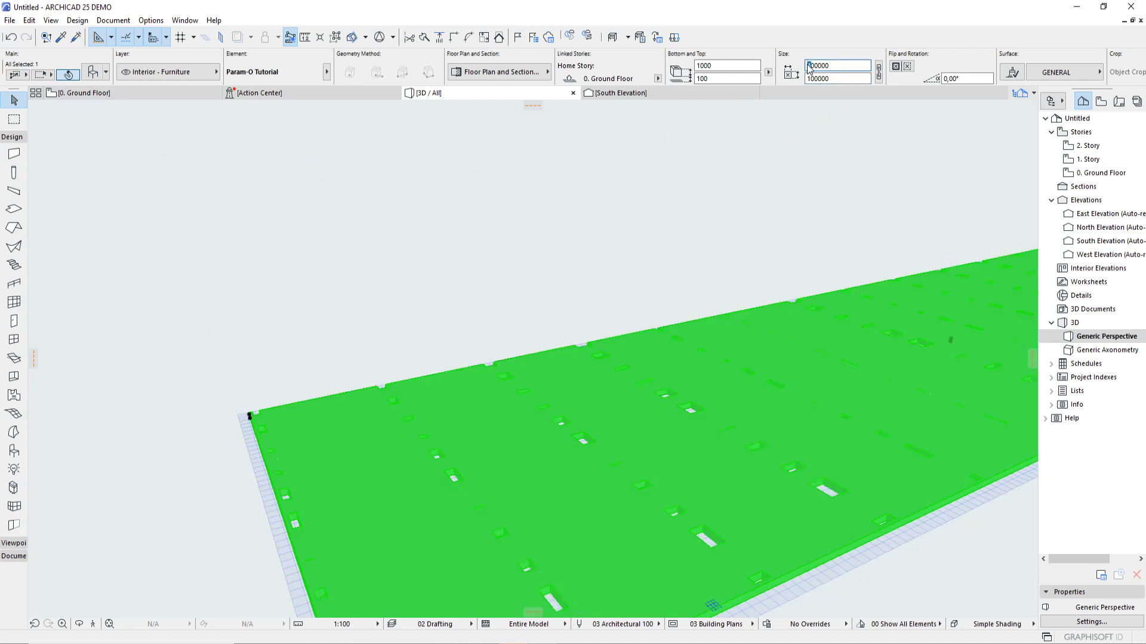
{"action": "key", "text": "Return"}
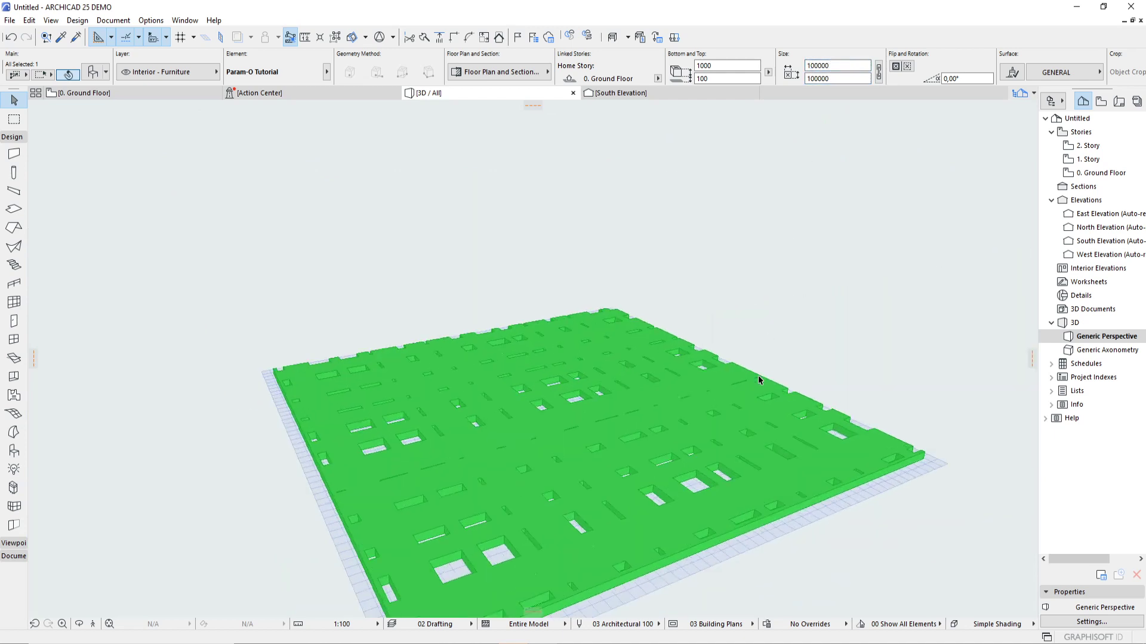
{"action": "middle_click_drag", "start_coordinate": [758, 376], "coordinate": [671, 409], "text": "shift"}
{"action": "scroll", "coordinate": [614, 496], "scroll_direction": "up", "scroll_amount": 2}
{"action": "middle_click_drag", "start_coordinate": [614, 497], "coordinate": [700, 374]}
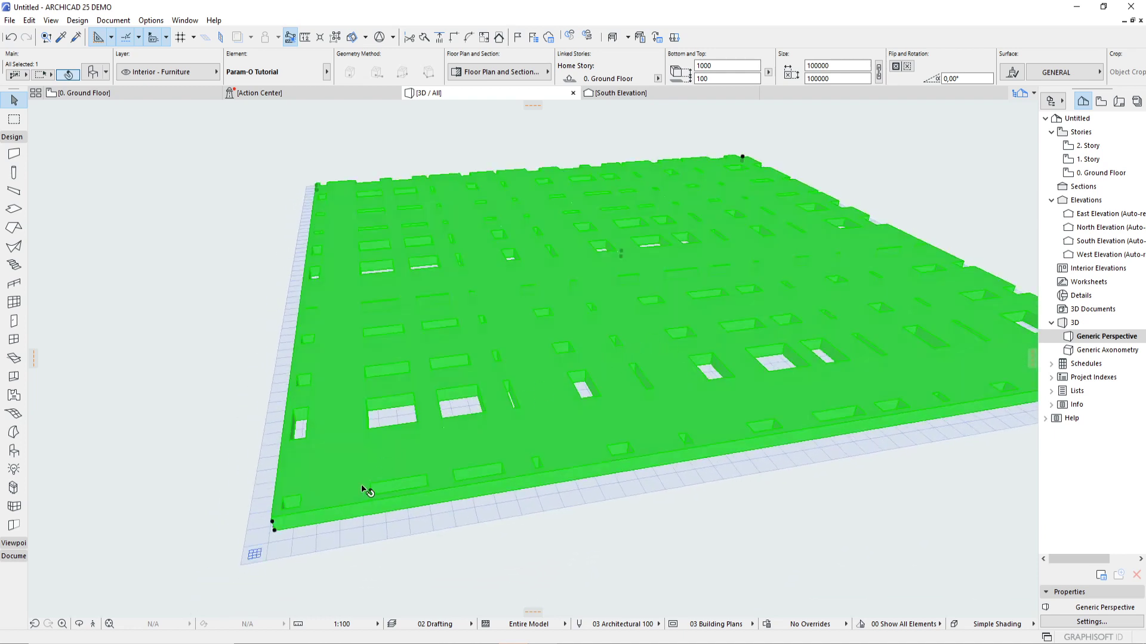
Reselect the perforated slab and stretch its height from a near top corner to about 26165.
{"action": "left_click", "coordinate": [710, 517]}
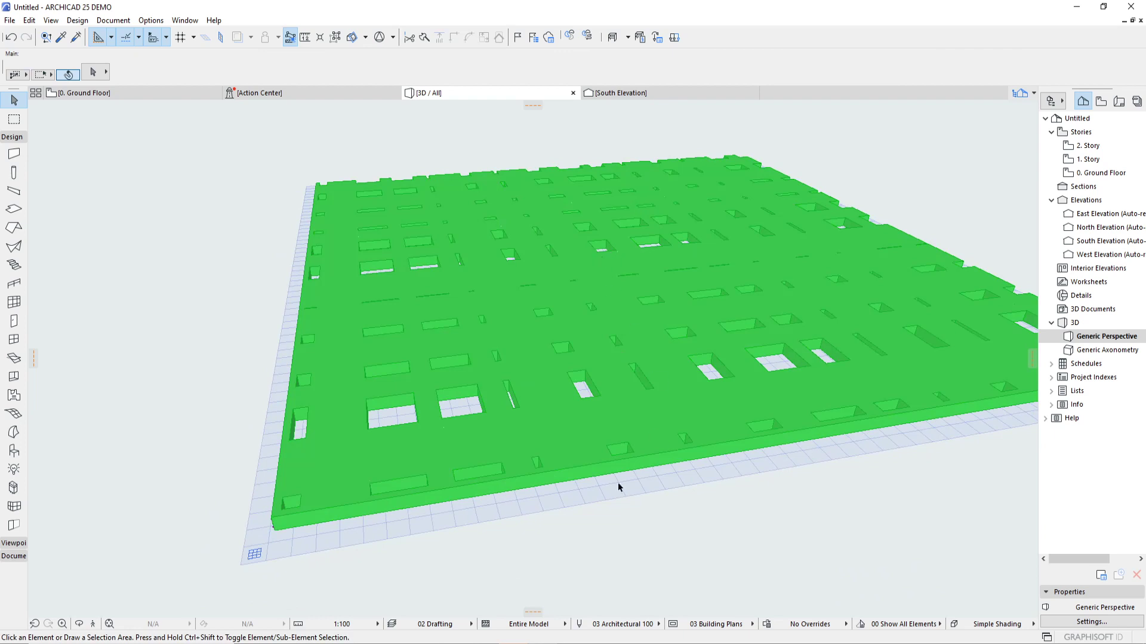
{"action": "middle_click_drag", "start_coordinate": [552, 511], "coordinate": [696, 340], "text": "shift"}
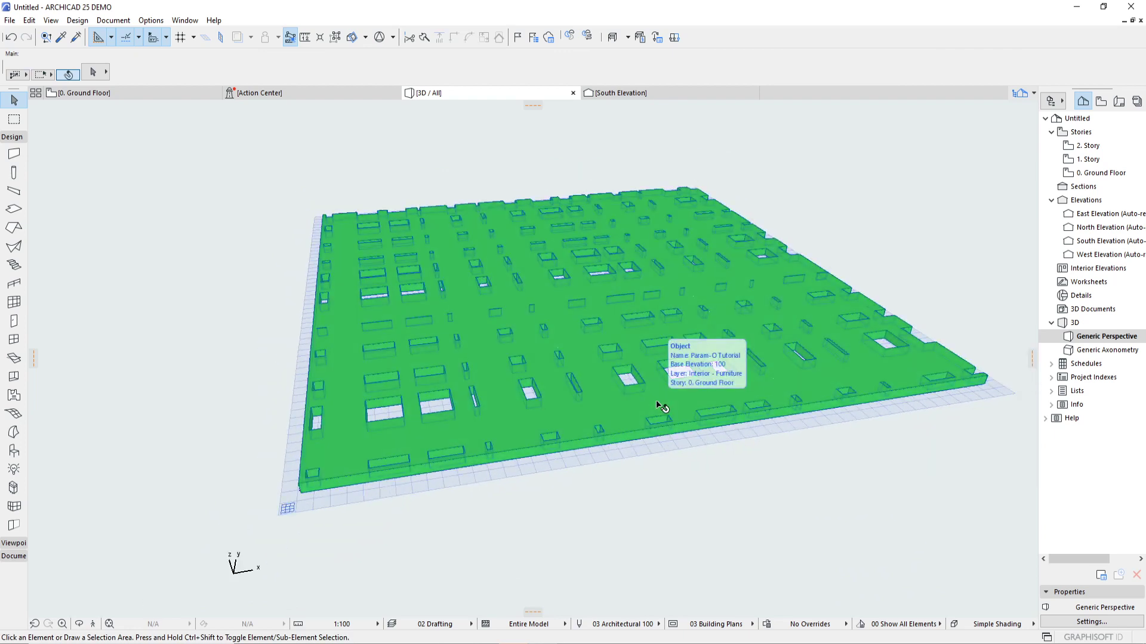
{"action": "middle_click_drag", "start_coordinate": [505, 525], "coordinate": [495, 503]}
{"action": "left_click", "coordinate": [485, 428]}
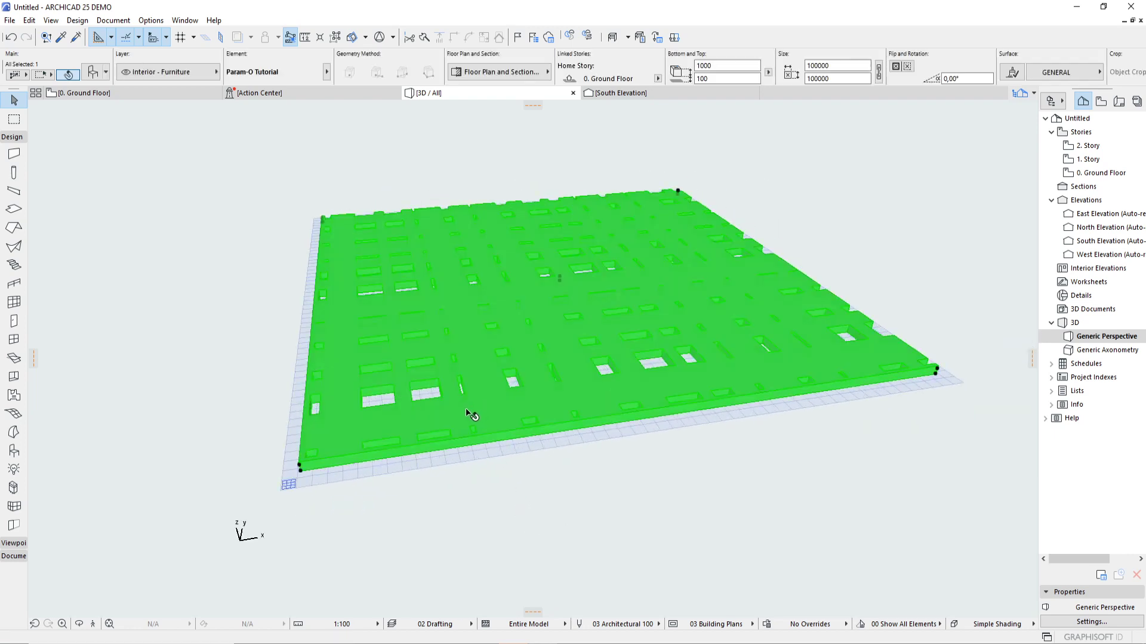
{"action": "left_click", "coordinate": [298, 466]}
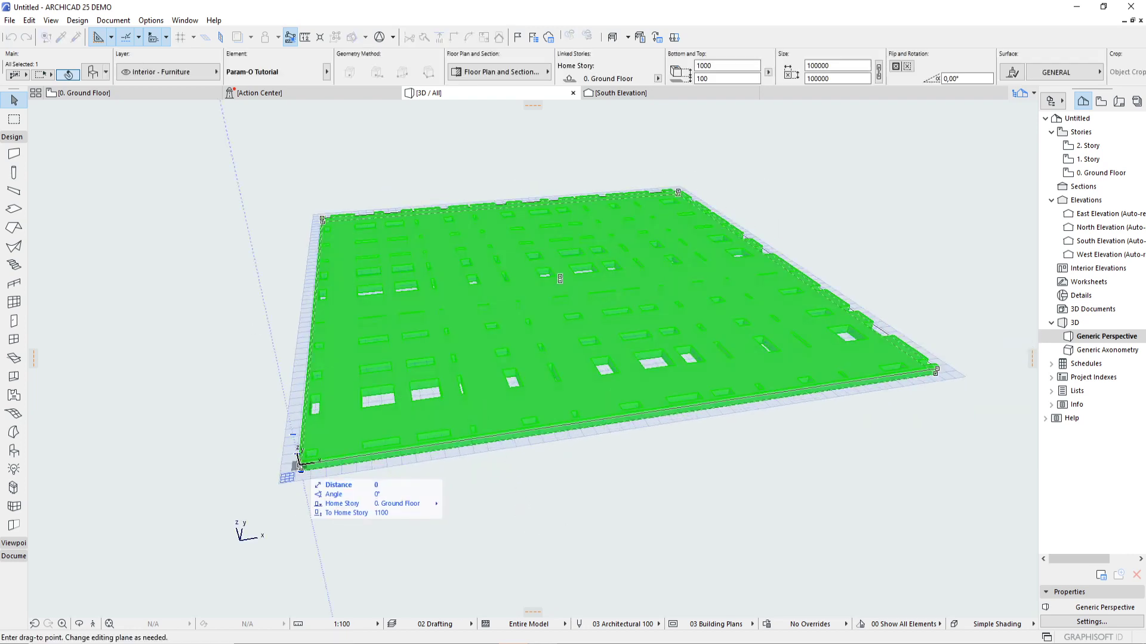
{"action": "key", "text": "f"}
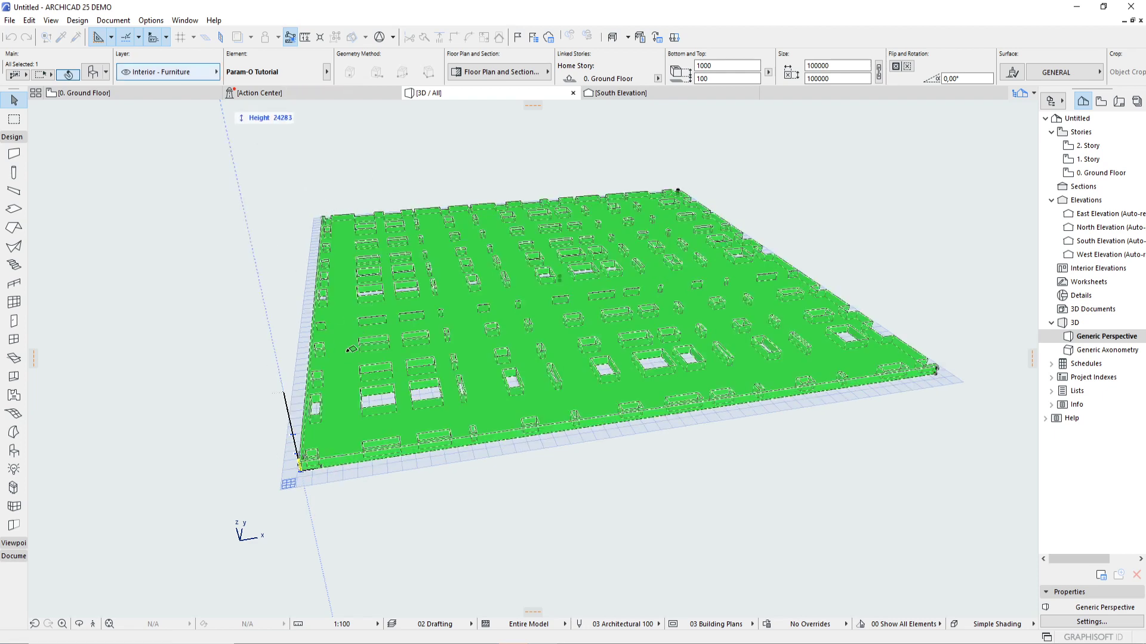
{"action": "left_click", "coordinate": [282, 345]}
{"action": "scroll", "coordinate": [305, 328], "scroll_direction": "down", "scroll_amount": 1}
{"action": "middle_click_drag", "start_coordinate": [495, 339], "coordinate": [459, 335]}
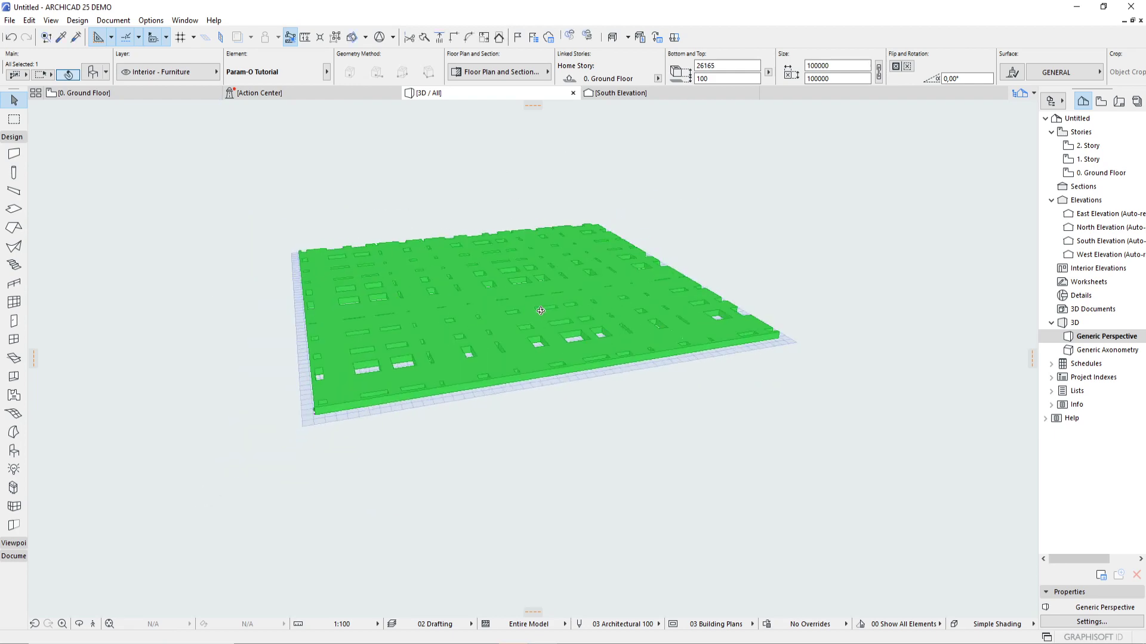
{"action": "middle_click_drag", "start_coordinate": [545, 310], "coordinate": [358, 352], "text": "shift"}
{"action": "scroll", "coordinate": [394, 355], "scroll_direction": "down", "scroll_amount": 1}
{"action": "scroll", "coordinate": [166, 235], "scroll_direction": "up", "scroll_amount": 2}
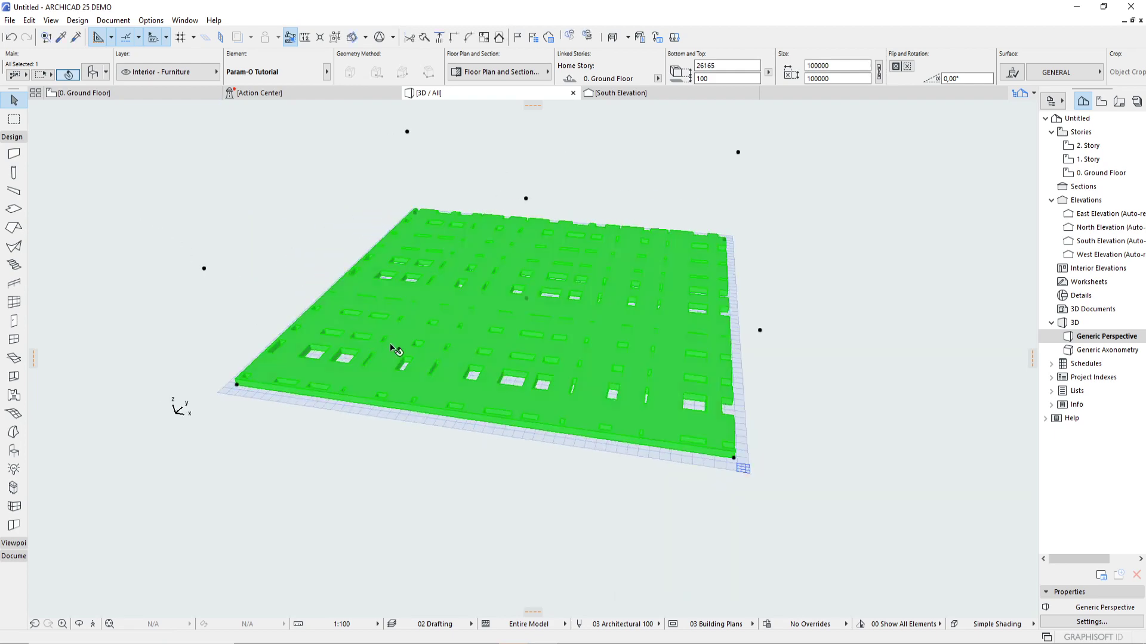
{"action": "left_click_drag", "start_coordinate": [397, 338], "coordinate": [261, 309]}
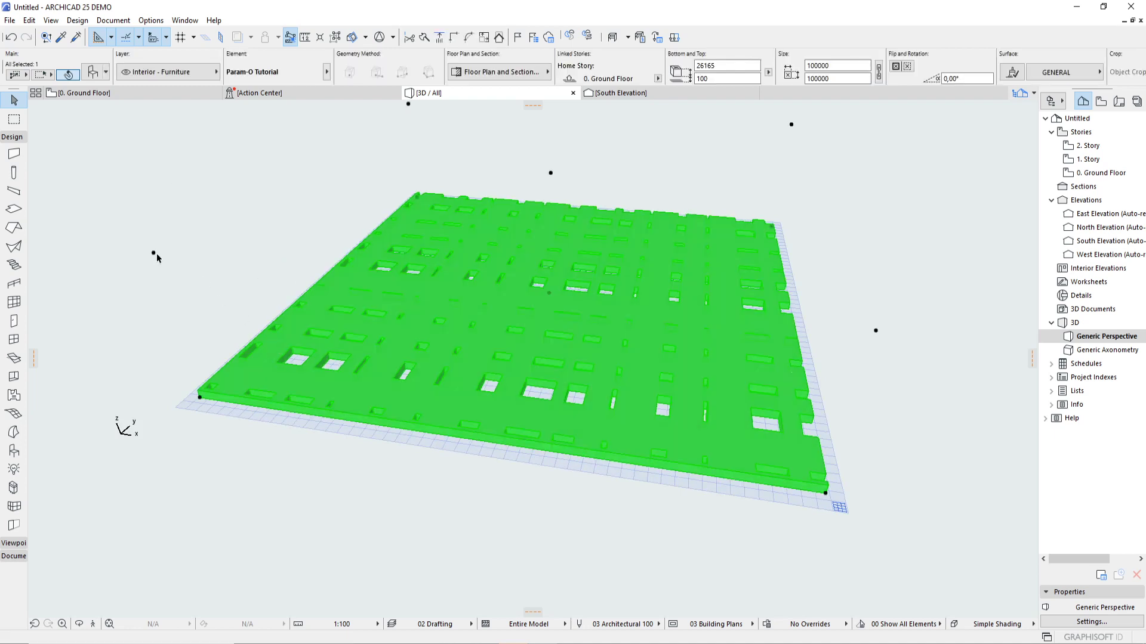
{"action": "key", "text": "ctrl+d"}
{"action": "left_click", "coordinate": [210, 397]}
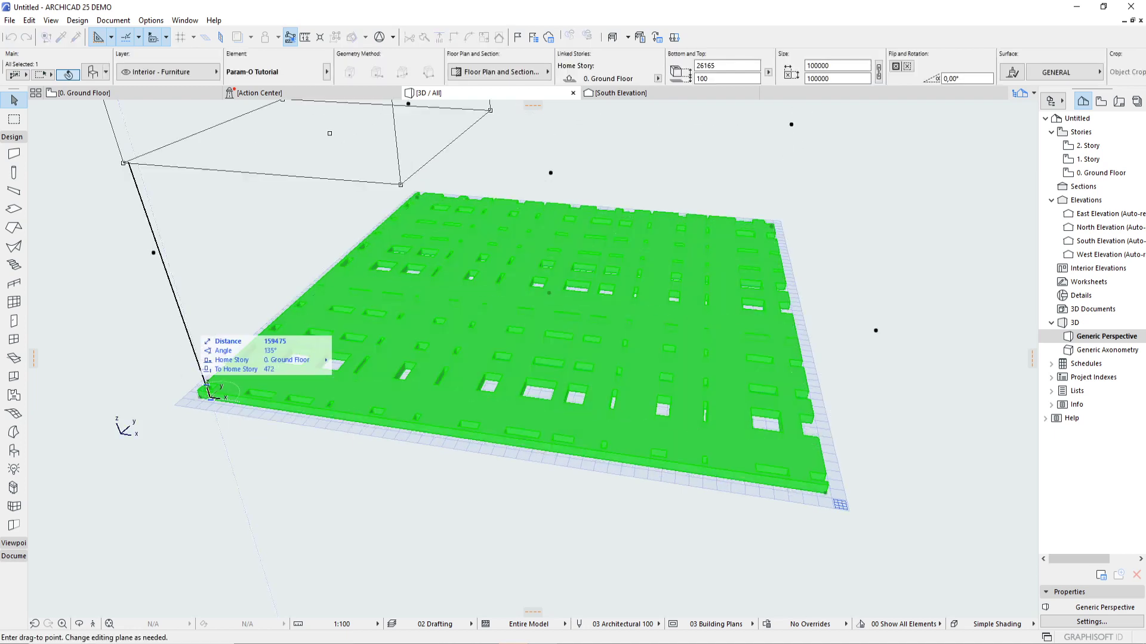
{"action": "left_click_drag", "start_coordinate": [524, 287], "coordinate": [209, 394]}
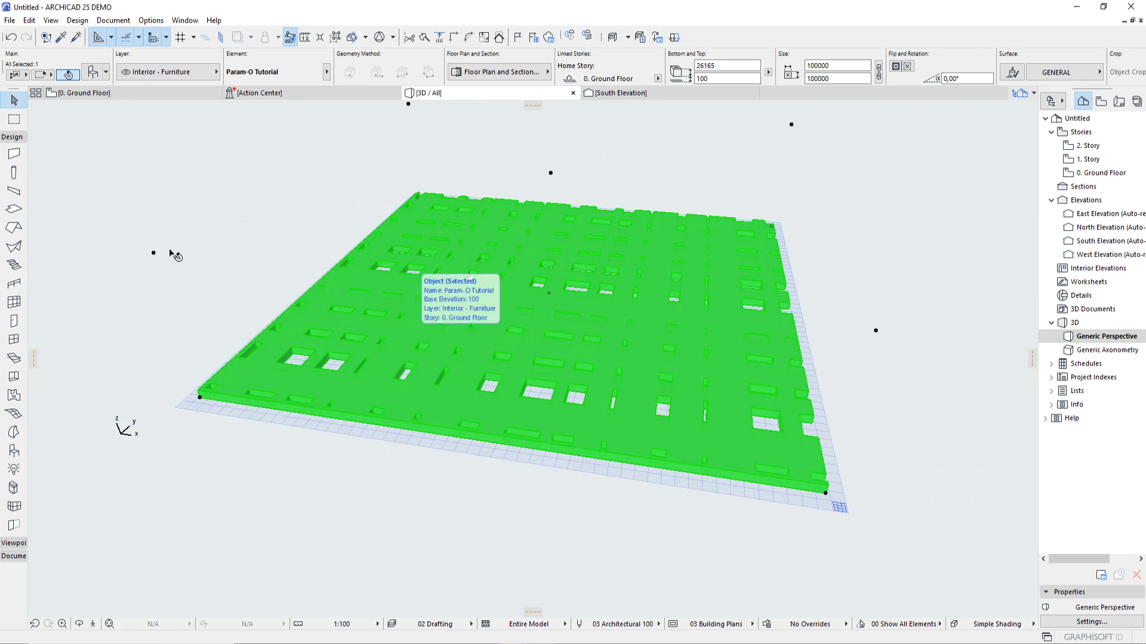
Open Param-O Tutorial for editing from the PARAM-O Manager.
{"action": "left_click", "coordinate": [9, 20]}
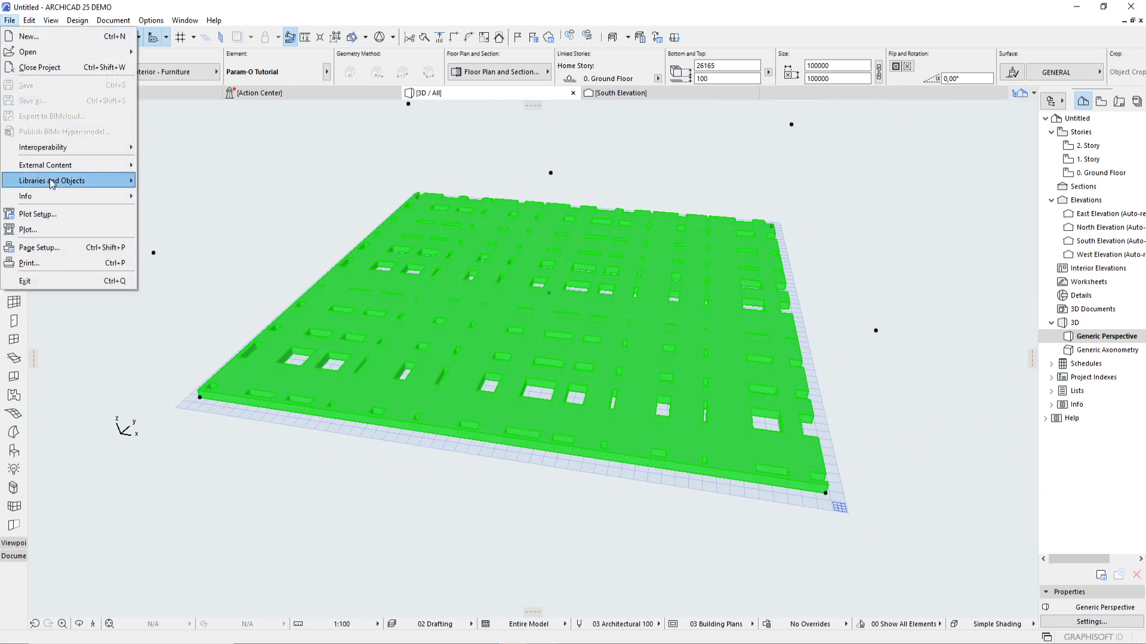
{"action": "mouse_move", "coordinate": [72, 181]}
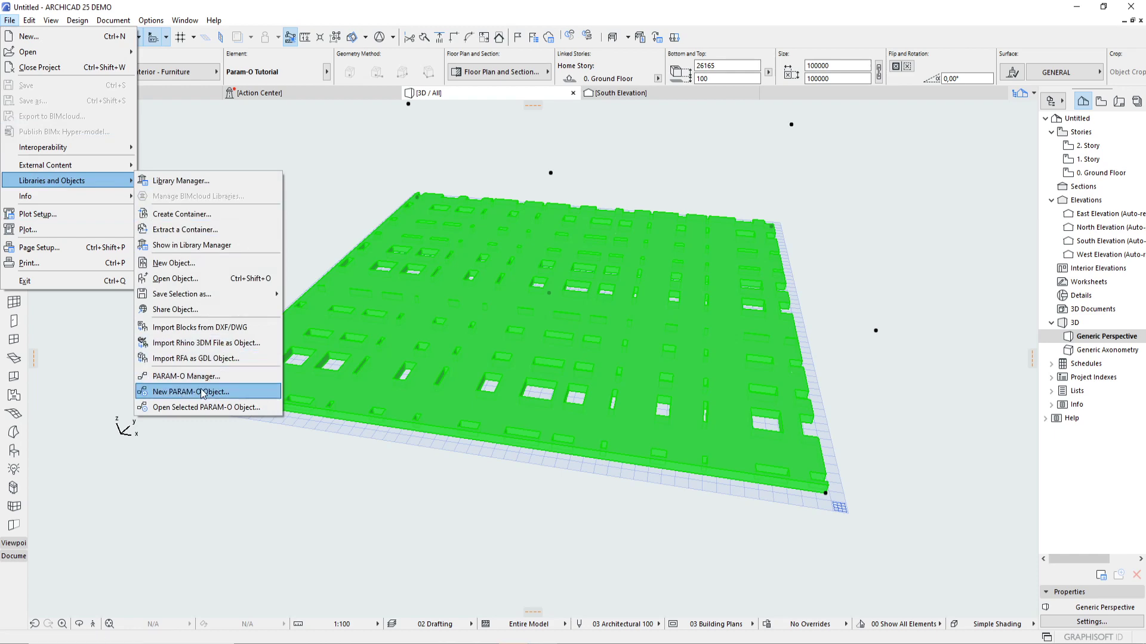
{"action": "left_click", "coordinate": [206, 378]}
{"action": "left_click", "coordinate": [469, 229]}
{"action": "double_click", "coordinate": [487, 227]}
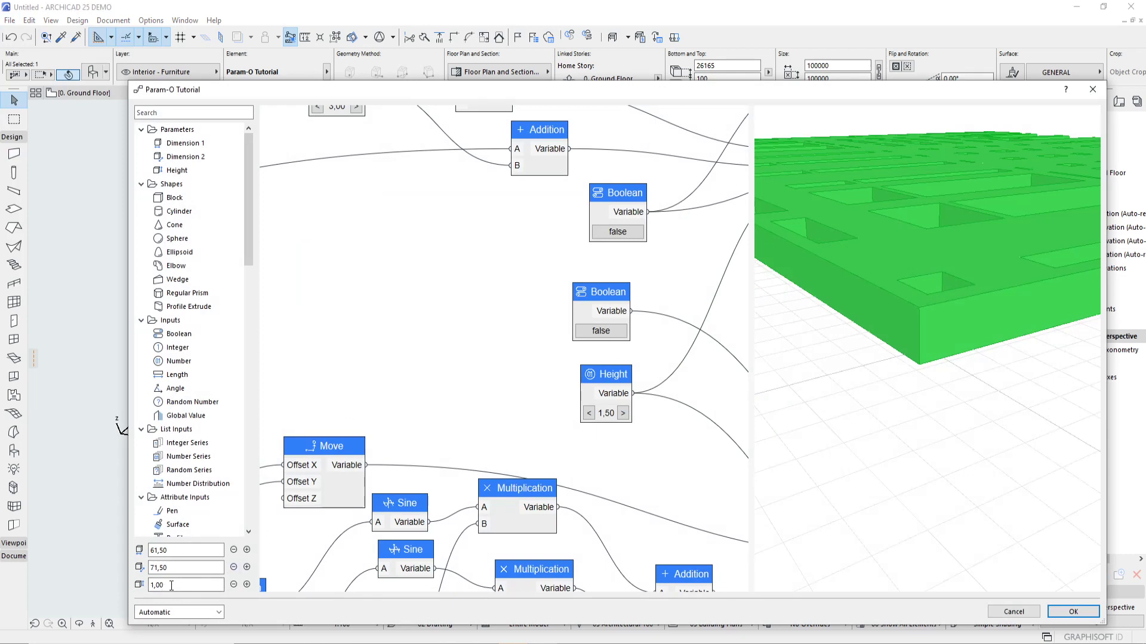
Add the Height parameter node to the graph and connect it to Size Z of the upper Block.
{"action": "scroll", "coordinate": [535, 340], "scroll_direction": "down", "scroll_amount": 5}
{"action": "scroll", "coordinate": [535, 340], "scroll_direction": "up", "scroll_amount": 5}
{"action": "scroll", "coordinate": [445, 270], "scroll_direction": "down", "scroll_amount": 3}
{"action": "left_click", "coordinate": [542, 234]}
{"action": "scroll", "coordinate": [582, 289], "scroll_direction": "up", "scroll_amount": 3}
{"action": "scroll", "coordinate": [582, 289], "scroll_direction": "down", "scroll_amount": 2}
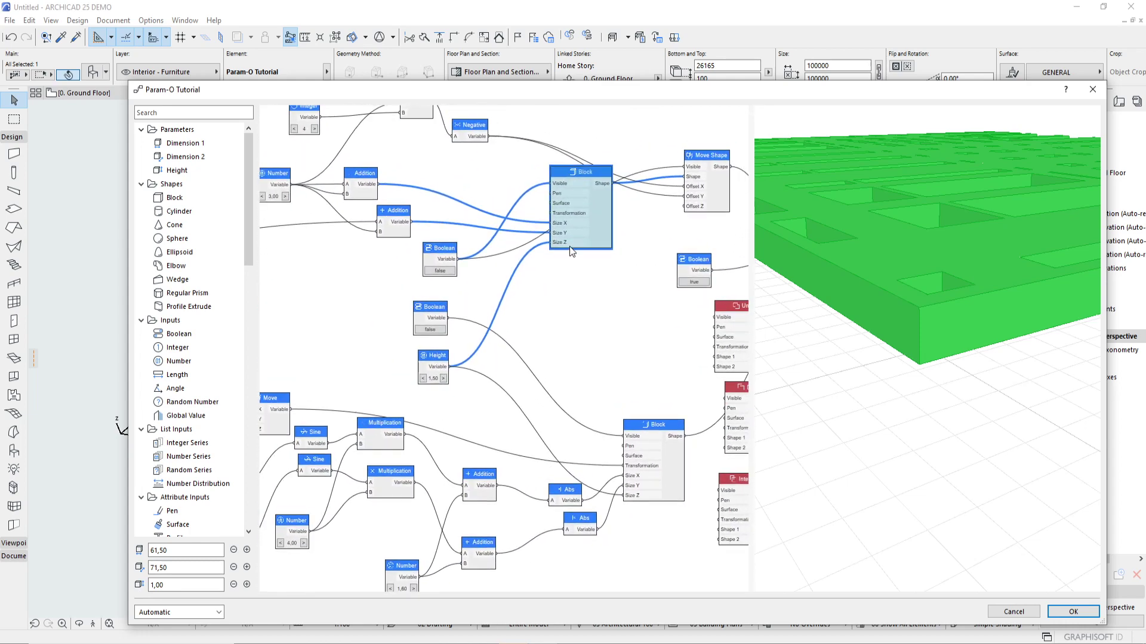
{"action": "scroll", "coordinate": [463, 374], "scroll_direction": "up", "scroll_amount": 2}
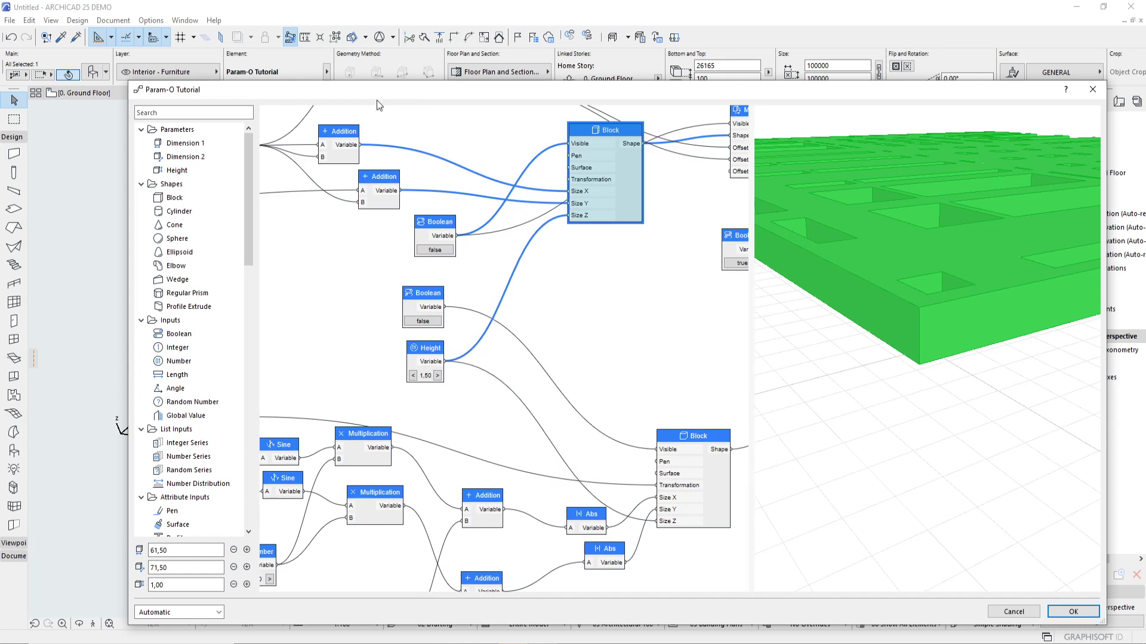
{"action": "left_click", "coordinate": [212, 172]}
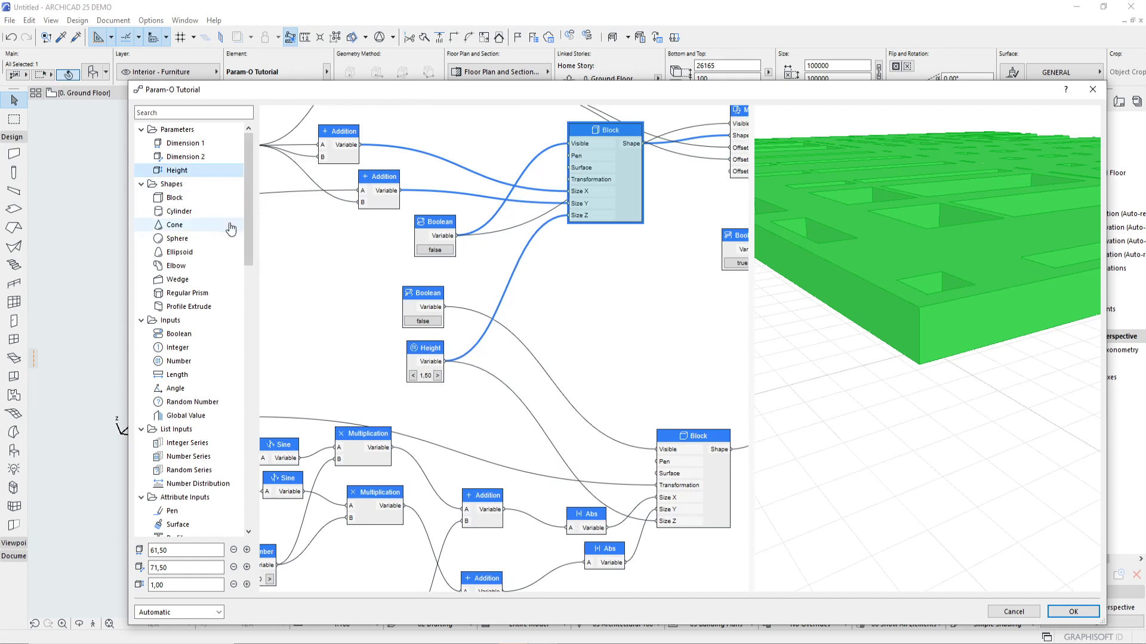
{"action": "left_click_drag", "start_coordinate": [180, 169], "coordinate": [608, 190]}
{"action": "scroll", "coordinate": [608, 190], "scroll_direction": "down", "scroll_amount": 2}
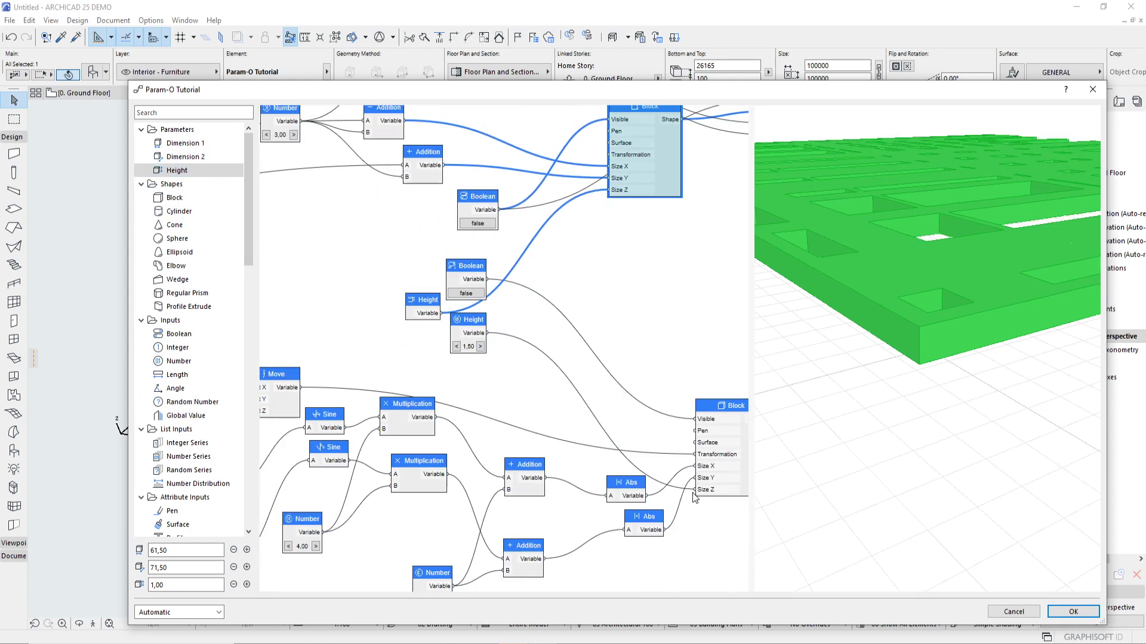
Connect the Height parameter node to Size Z of the lower Block and apply the edited object to the model.
{"action": "left_click_drag", "start_coordinate": [694, 491], "coordinate": [439, 314]}
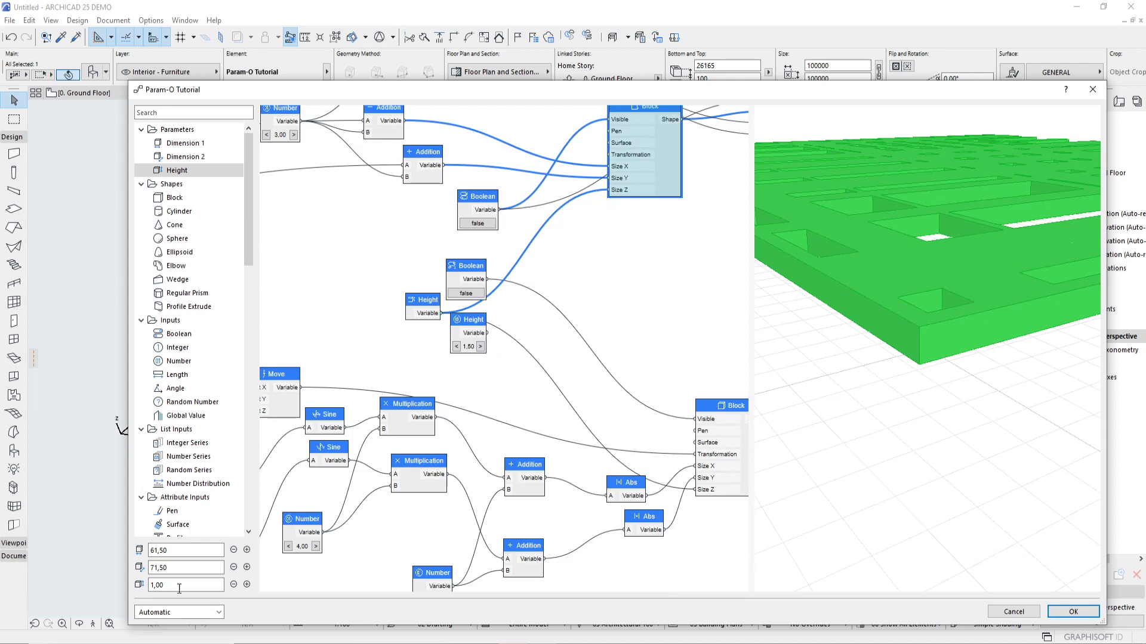
{"action": "key", "text": "Return"}
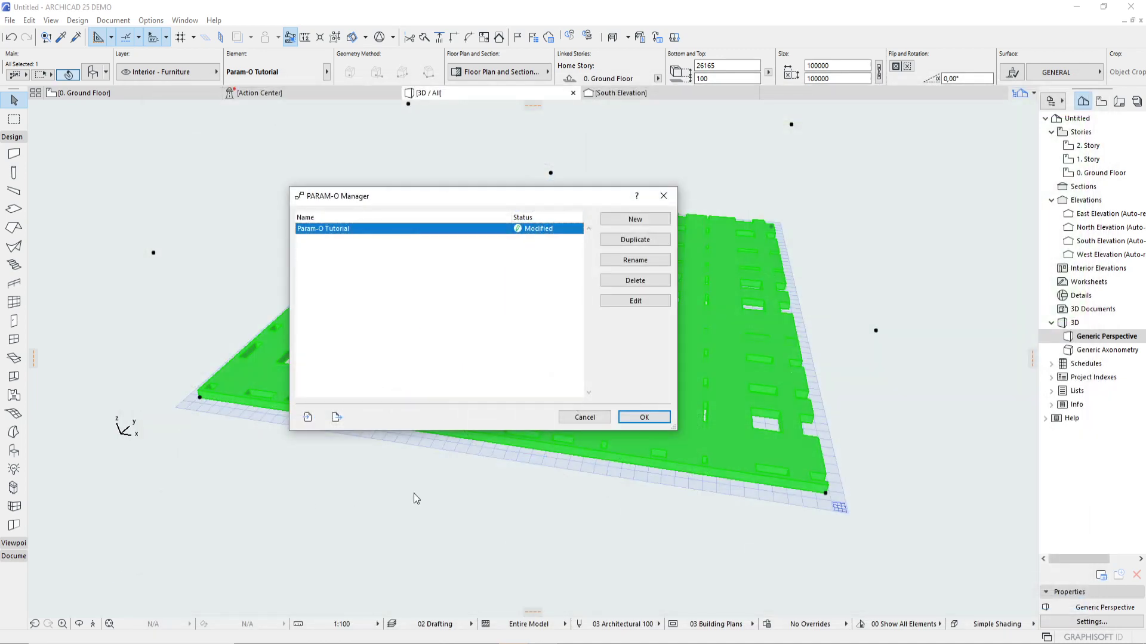
{"action": "left_click", "coordinate": [644, 417]}
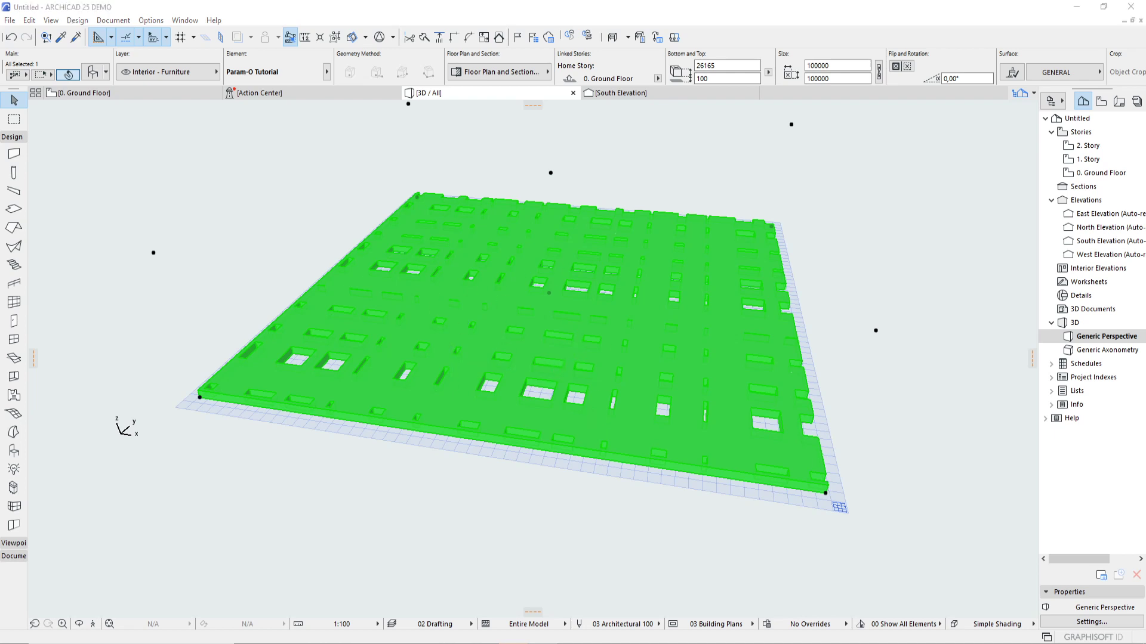
{"action": "scroll", "coordinate": [529, 391], "scroll_direction": "down", "scroll_amount": 3}
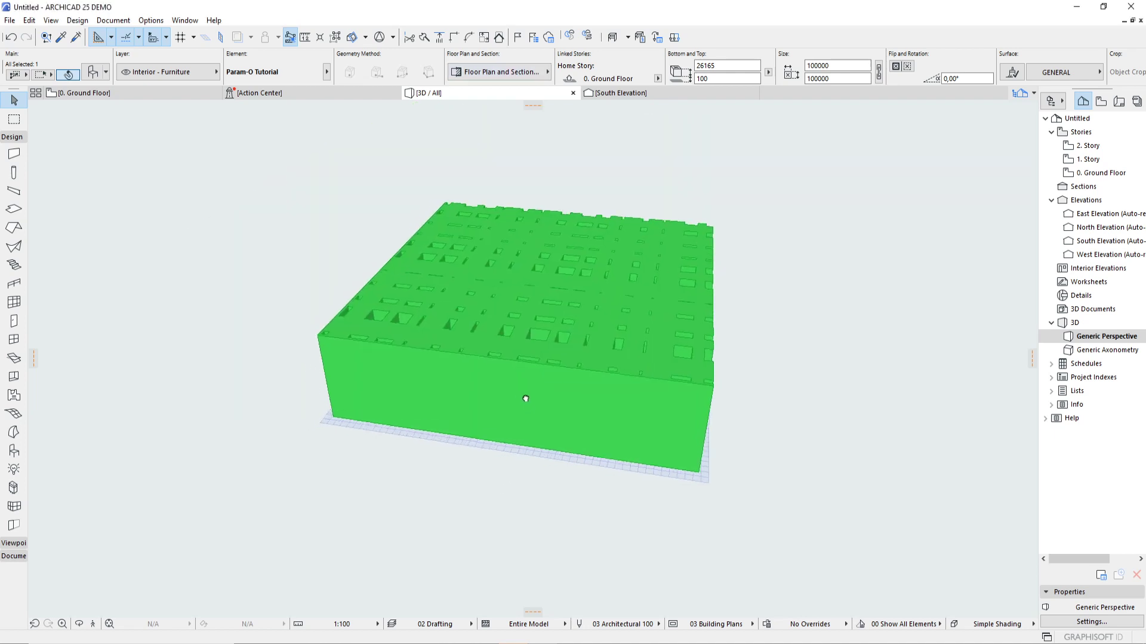
{"action": "scroll", "coordinate": [539, 383], "scroll_direction": "up", "scroll_amount": 1}
{"action": "scroll", "coordinate": [420, 311], "scroll_direction": "up", "scroll_amount": 2}
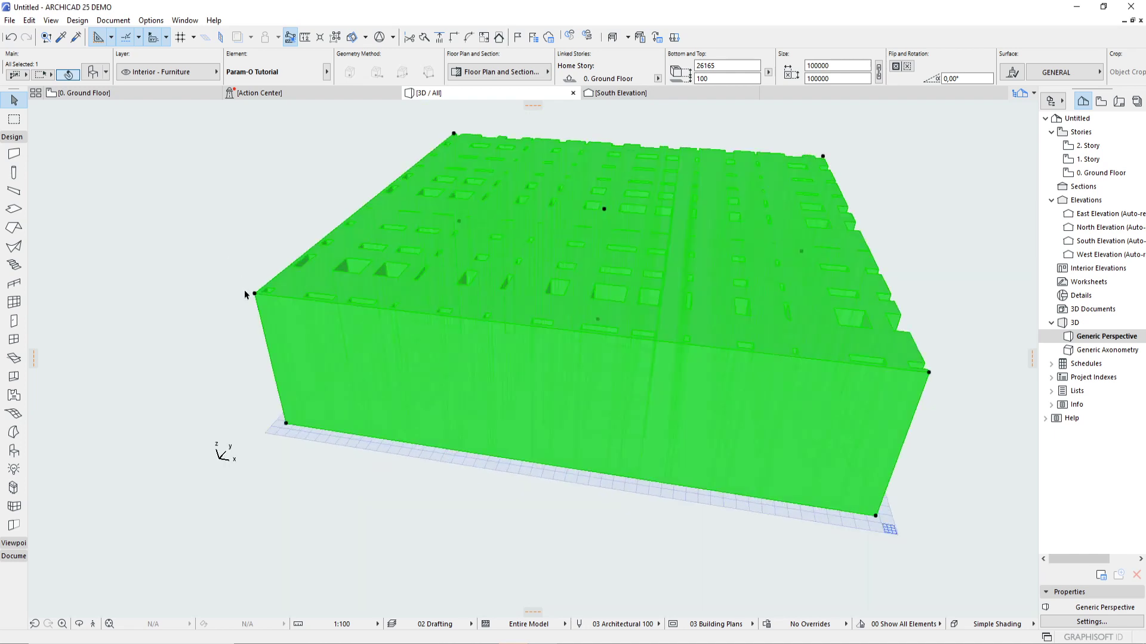
Stretch the perforated slab's height from a near top corner down to about 13330.
{"action": "left_click", "coordinate": [256, 295]}
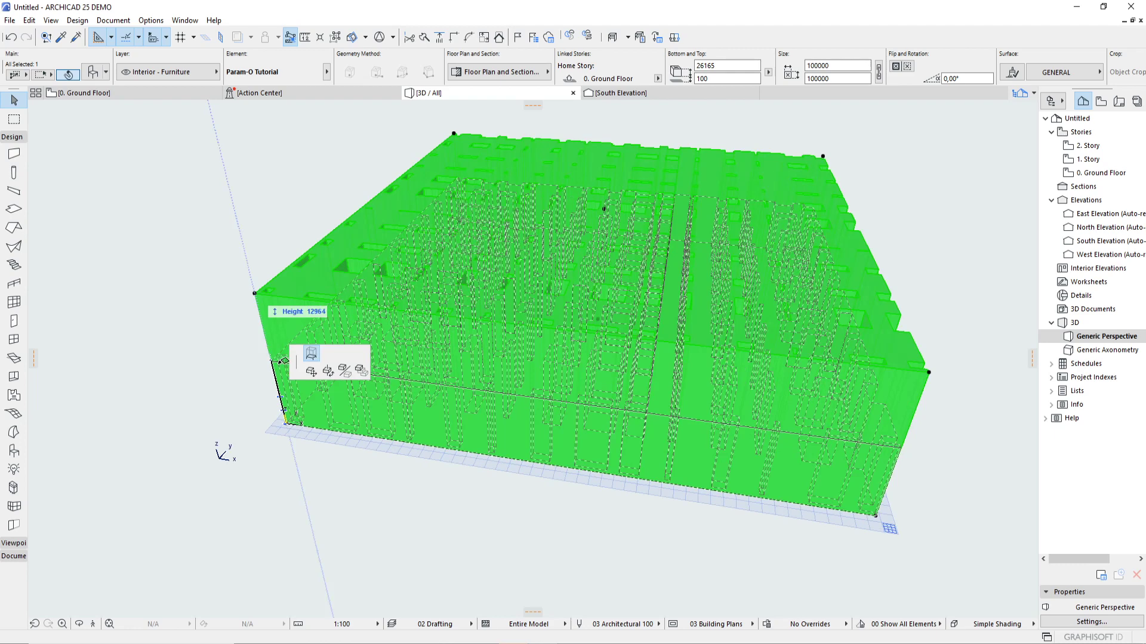
{"action": "left_click", "coordinate": [349, 369]}
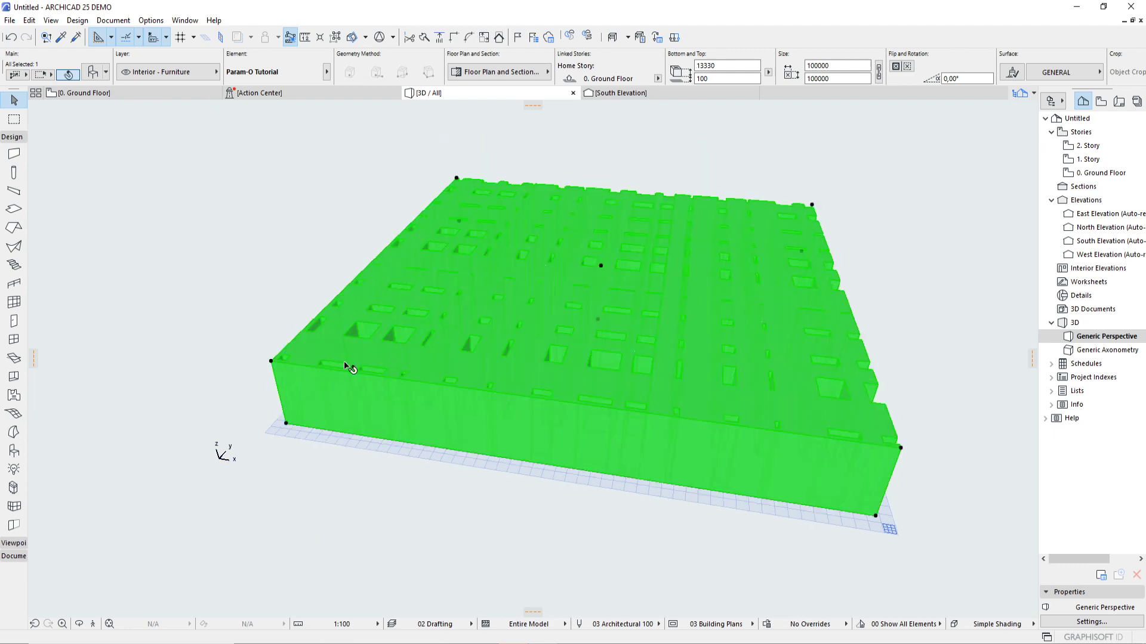
{"action": "scroll", "coordinate": [256, 352], "scroll_direction": "up", "scroll_amount": 3}
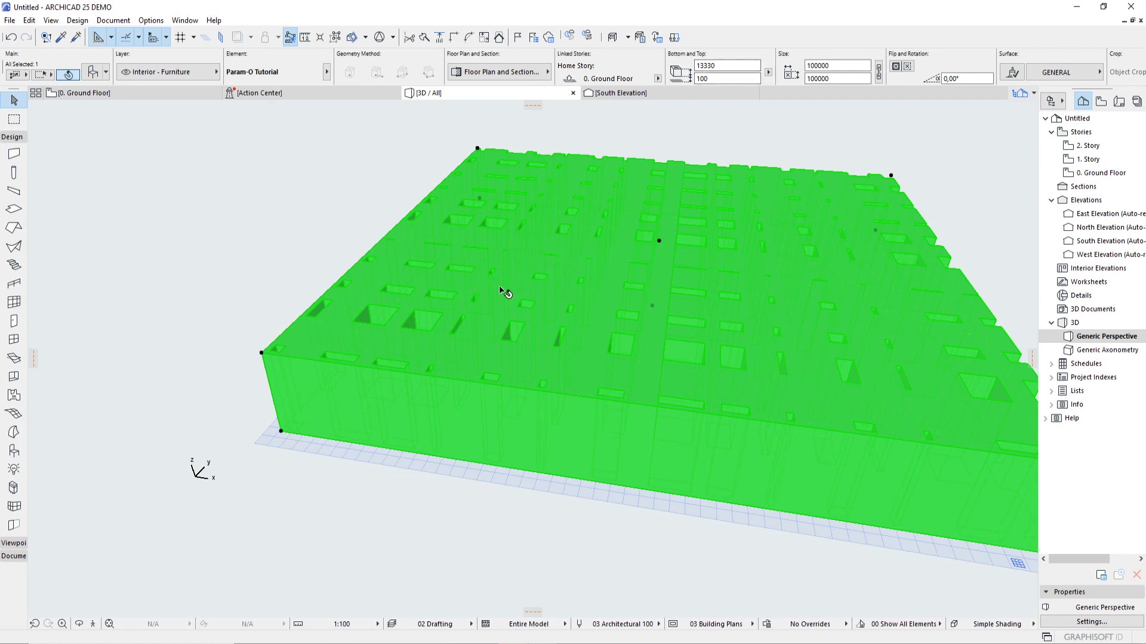
Open the selected slab's Object Selection Settings, examine its floor plan, classification and property settings, and close them without changes.
{"action": "left_click", "coordinate": [326, 72]}
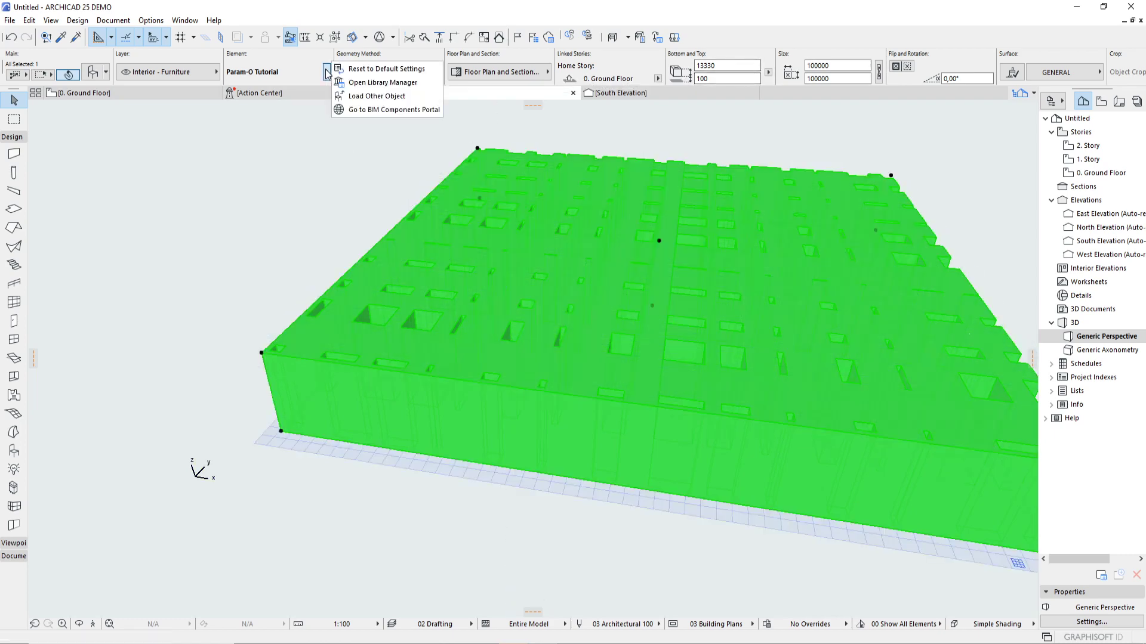
{"action": "left_click", "coordinate": [188, 71]}
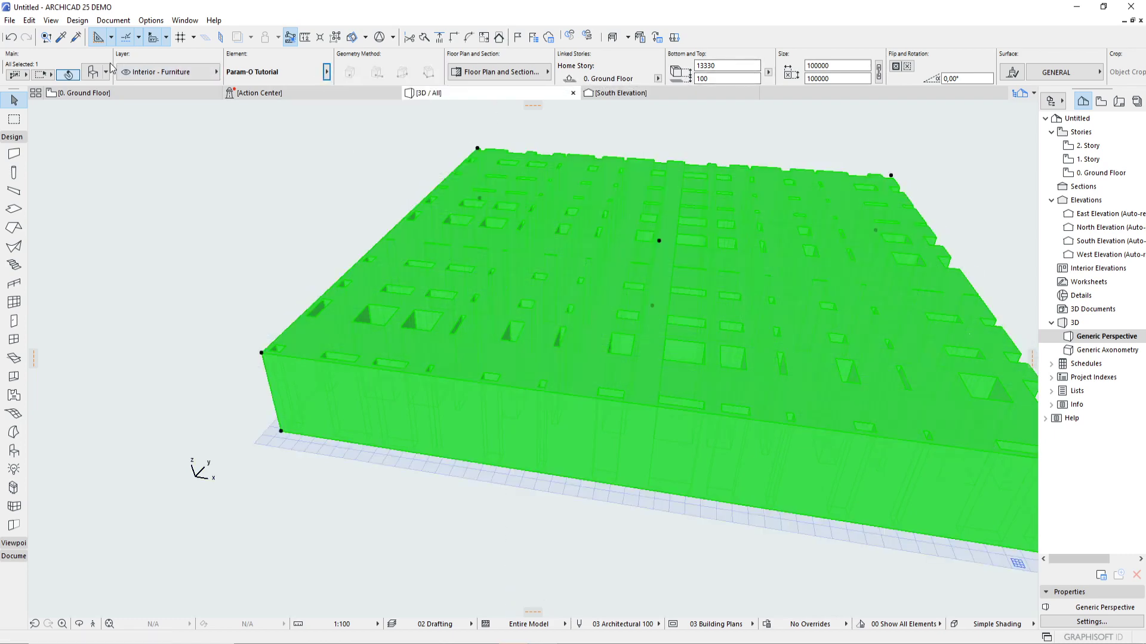
{"action": "left_click", "coordinate": [97, 72]}
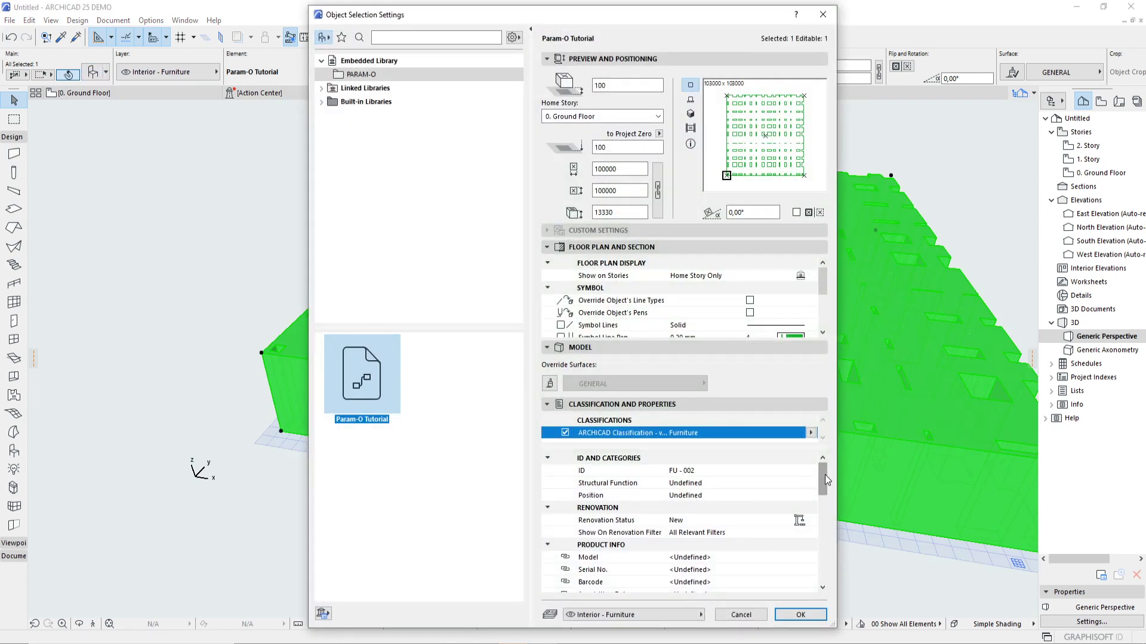
{"action": "left_click_drag", "start_coordinate": [825, 479], "coordinate": [739, 540]}
{"action": "scroll", "coordinate": [740, 531], "scroll_direction": "up", "scroll_amount": 5}
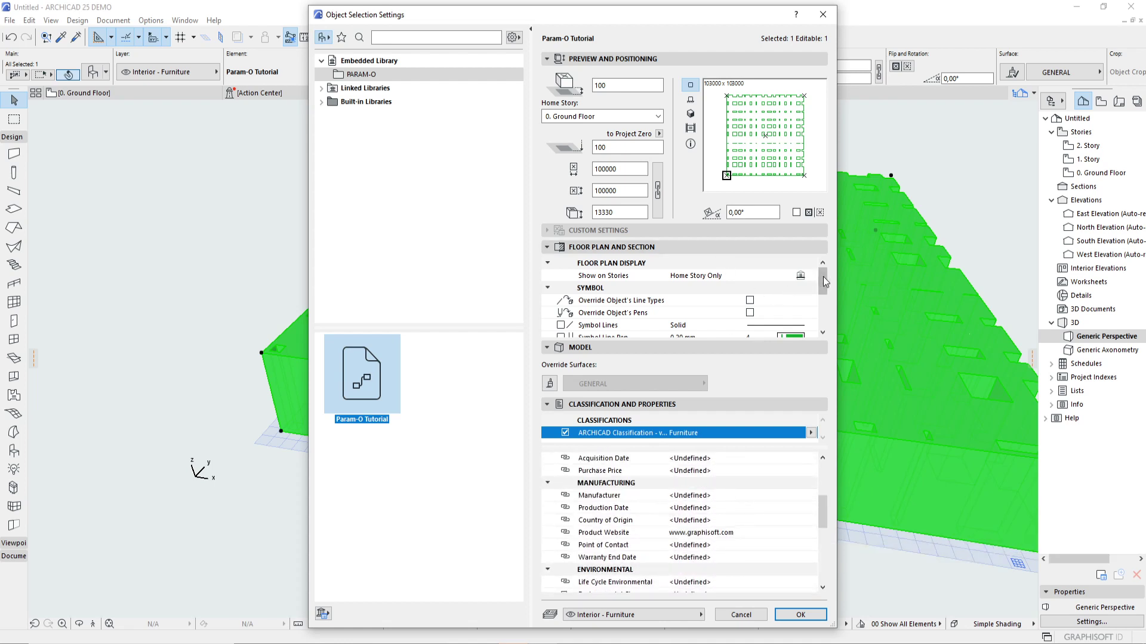
{"action": "scroll", "coordinate": [825, 282], "scroll_direction": "down", "scroll_amount": 1}
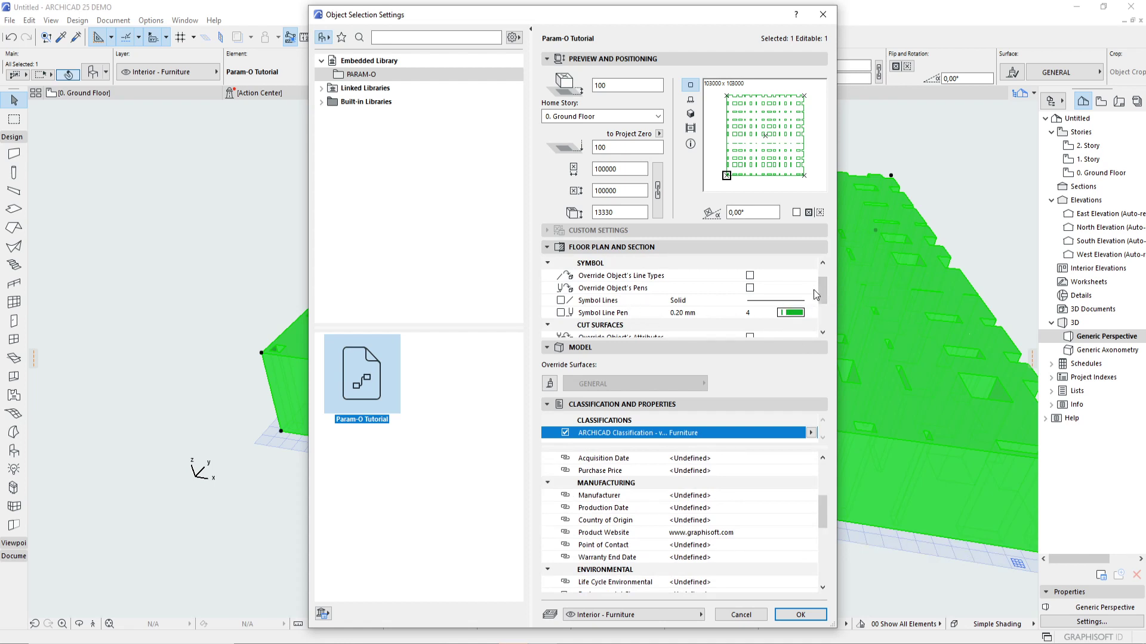
{"action": "scroll", "coordinate": [823, 296], "scroll_direction": "down", "scroll_amount": 1}
{"action": "left_click_drag", "start_coordinate": [824, 296], "coordinate": [825, 272]}
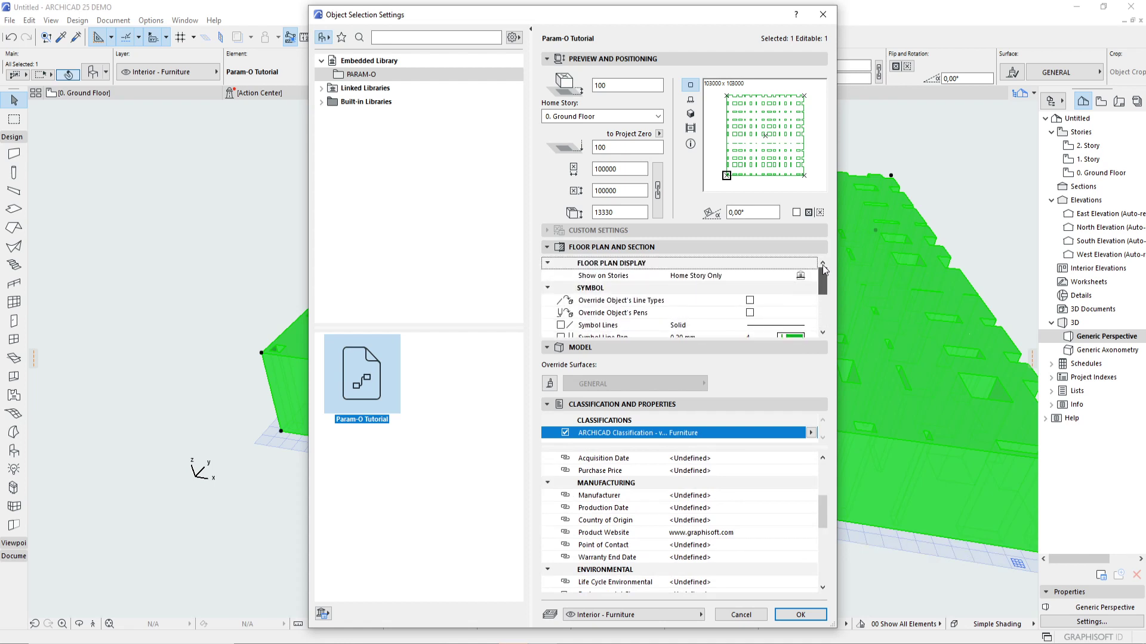
{"action": "scroll", "coordinate": [694, 520], "scroll_direction": "down", "scroll_amount": 1}
{"action": "scroll", "coordinate": [694, 519], "scroll_direction": "down", "scroll_amount": 1}
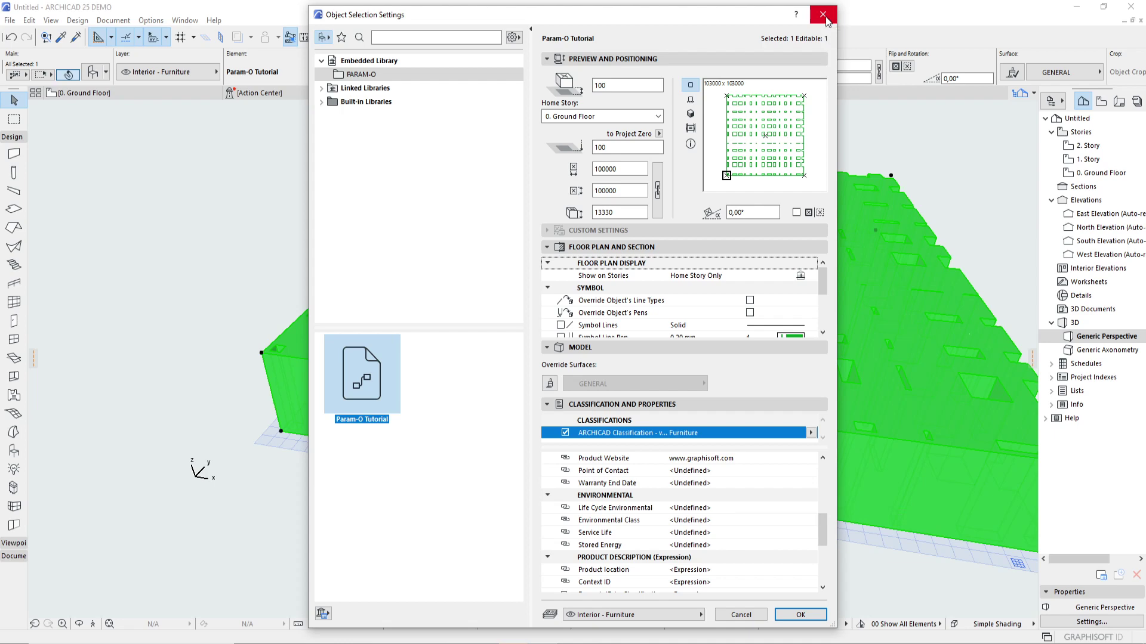
{"action": "left_click", "coordinate": [823, 16]}
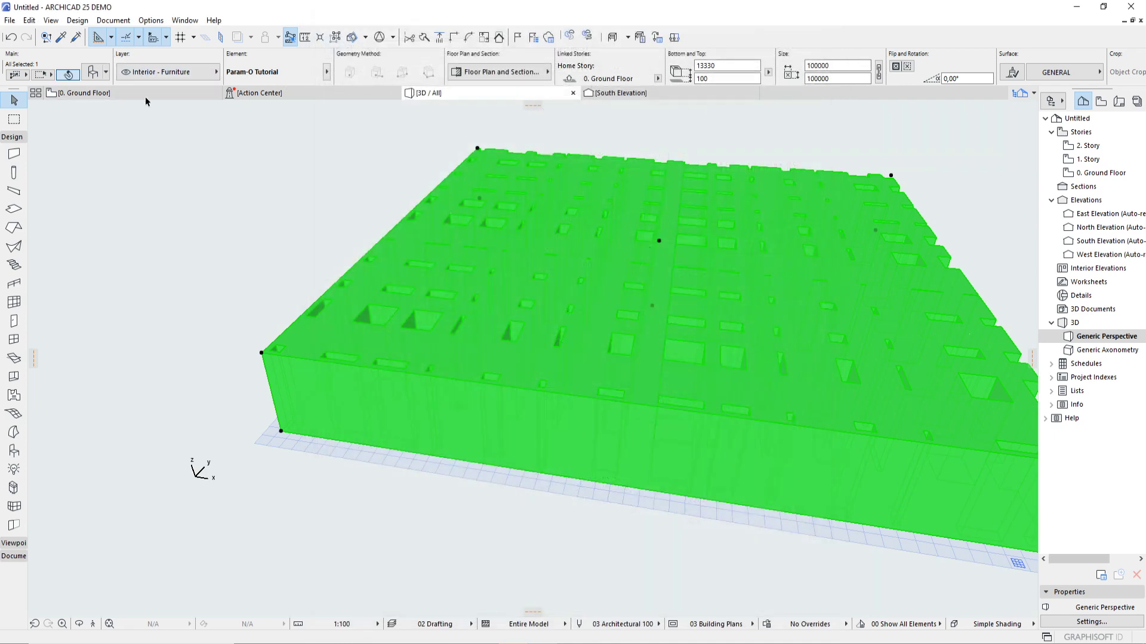
Open Param-O Tutorial for editing from the PARAM-O Manager.
{"action": "left_click", "coordinate": [11, 21]}
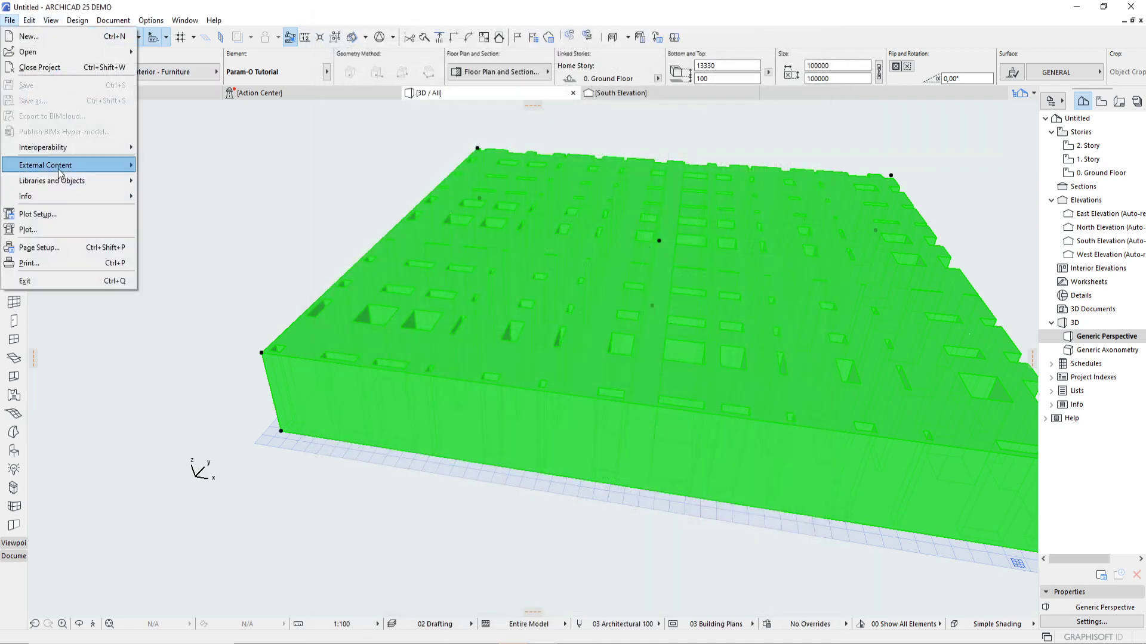
{"action": "mouse_move", "coordinate": [65, 167]}
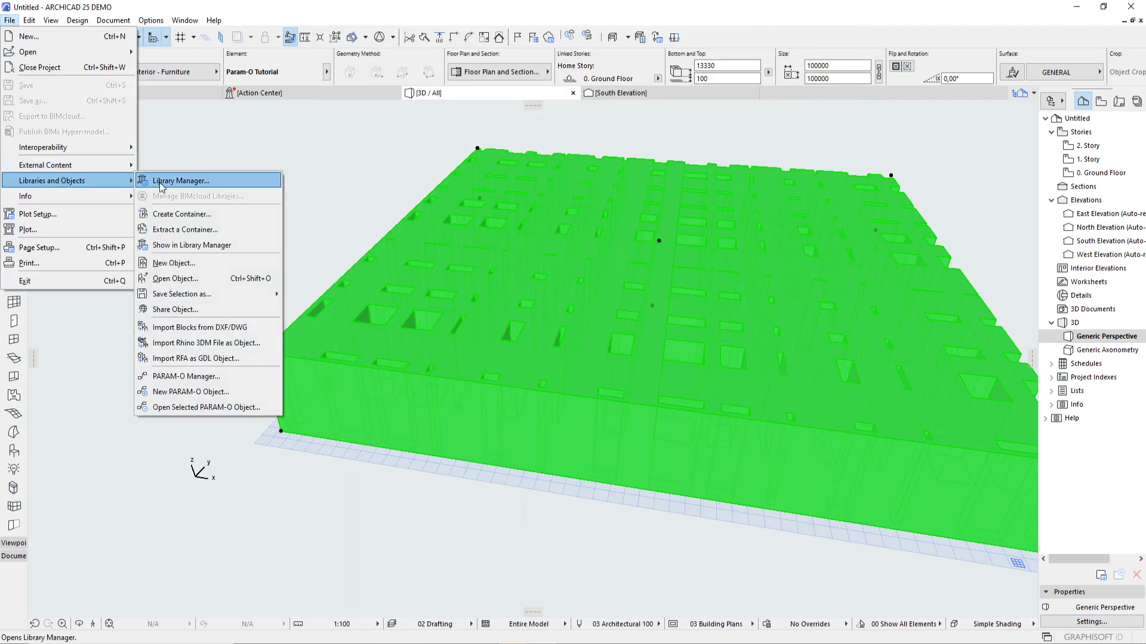
{"action": "left_click", "coordinate": [204, 376]}
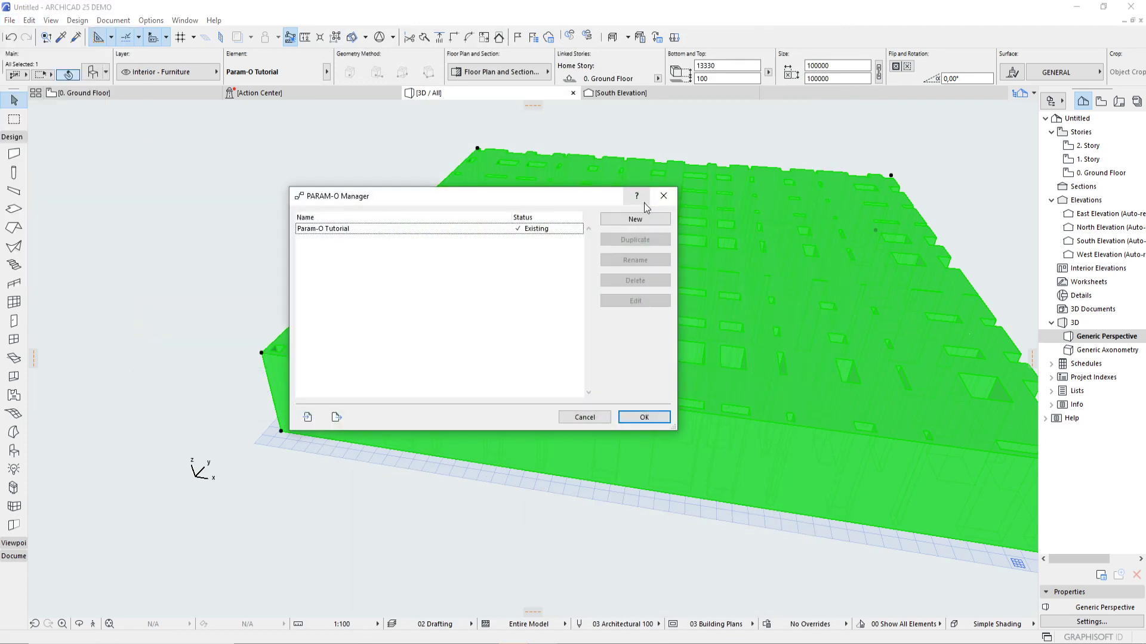
{"action": "left_click", "coordinate": [493, 230]}
{"action": "double_click", "coordinate": [493, 229]}
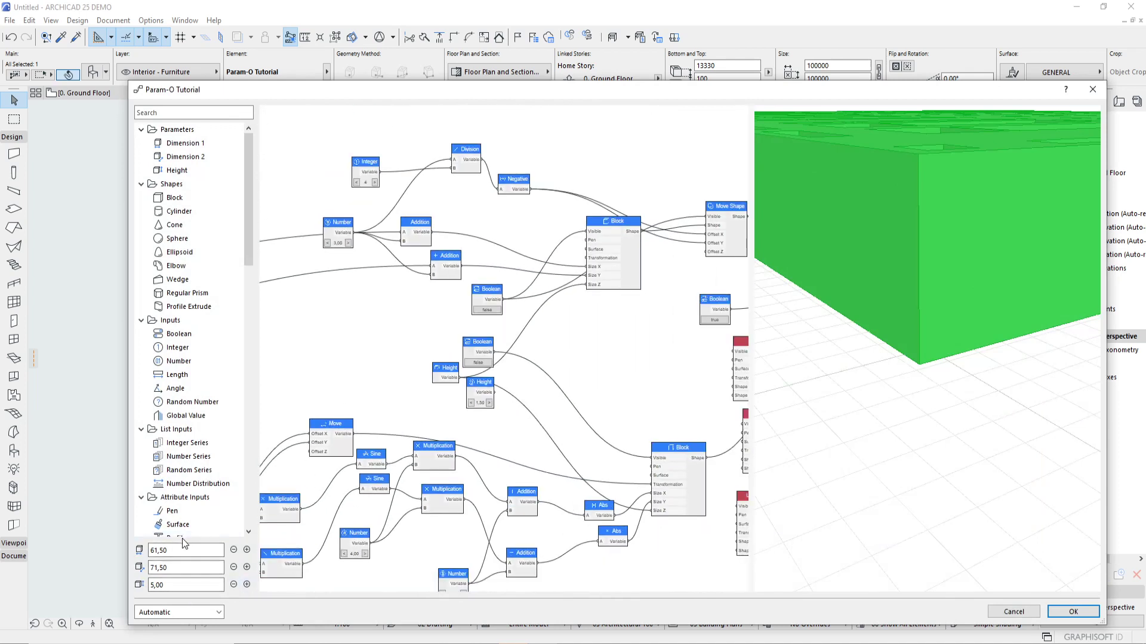
Examine the slab's 3D preview and the node graph in the Param-O editor, and close the editor.
{"action": "scroll", "coordinate": [886, 375], "scroll_direction": "down", "scroll_amount": 5}
{"action": "middle_click_drag", "start_coordinate": [885, 375], "coordinate": [845, 434]}
{"action": "left_click_drag", "start_coordinate": [845, 434], "coordinate": [944, 372]}
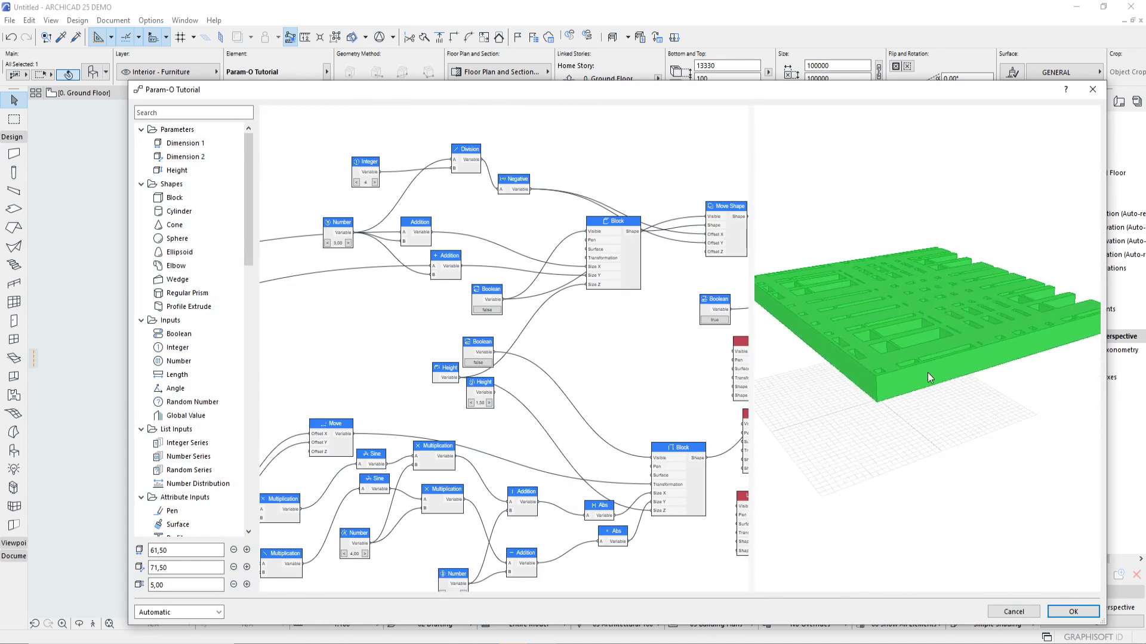
{"action": "scroll", "coordinate": [584, 374], "scroll_direction": "down", "scroll_amount": 3}
{"action": "middle_click_drag", "start_coordinate": [583, 374], "coordinate": [484, 324]}
{"action": "scroll", "coordinate": [484, 323], "scroll_direction": "up", "scroll_amount": 2}
{"action": "middle_click_drag", "start_coordinate": [568, 337], "coordinate": [536, 331]}
{"action": "left_click", "coordinate": [1074, 611]}
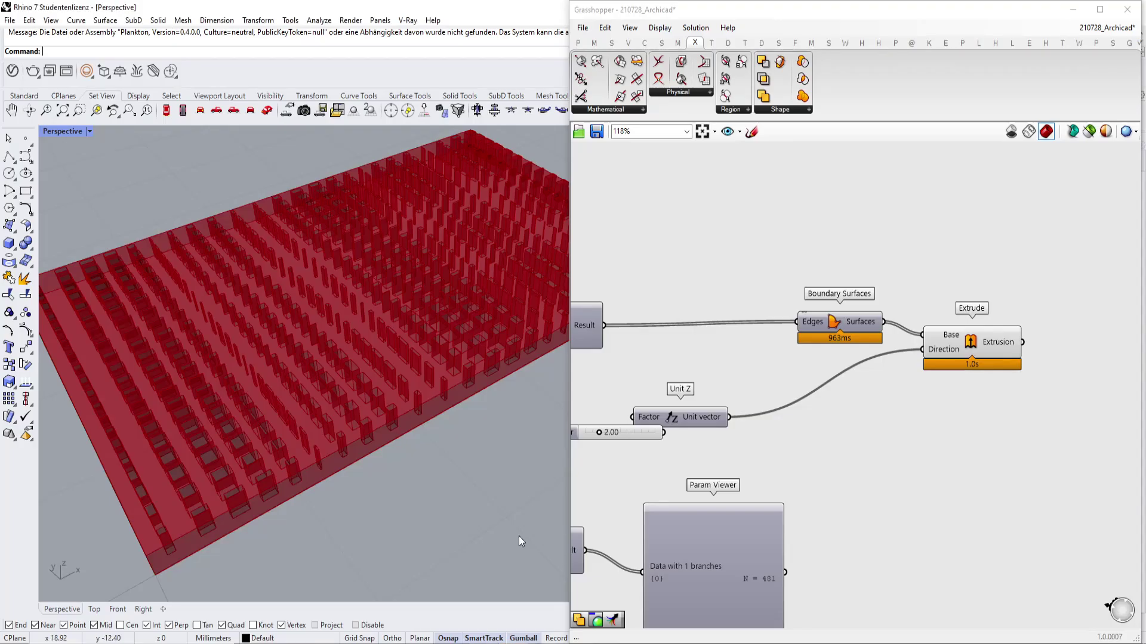
Switch to Rhino and Grasshopper and hide the Extrude component's geometry in the perspective preview.
{"action": "scroll", "coordinate": [436, 311], "scroll_direction": "down", "scroll_amount": 5}
{"action": "scroll", "coordinate": [435, 312], "scroll_direction": "up", "scroll_amount": 5}
{"action": "left_click", "coordinate": [974, 341]}
{"action": "middle_click", "coordinate": [975, 341]}
{"action": "left_click", "coordinate": [1031, 339]}
{"action": "scroll", "coordinate": [959, 339], "scroll_direction": "down", "scroll_amount": 3}
{"action": "right_click_drag", "start_coordinate": [665, 366], "coordinate": [735, 401]}
{"action": "scroll", "coordinate": [735, 401], "scroll_direction": "up", "scroll_amount": 3}
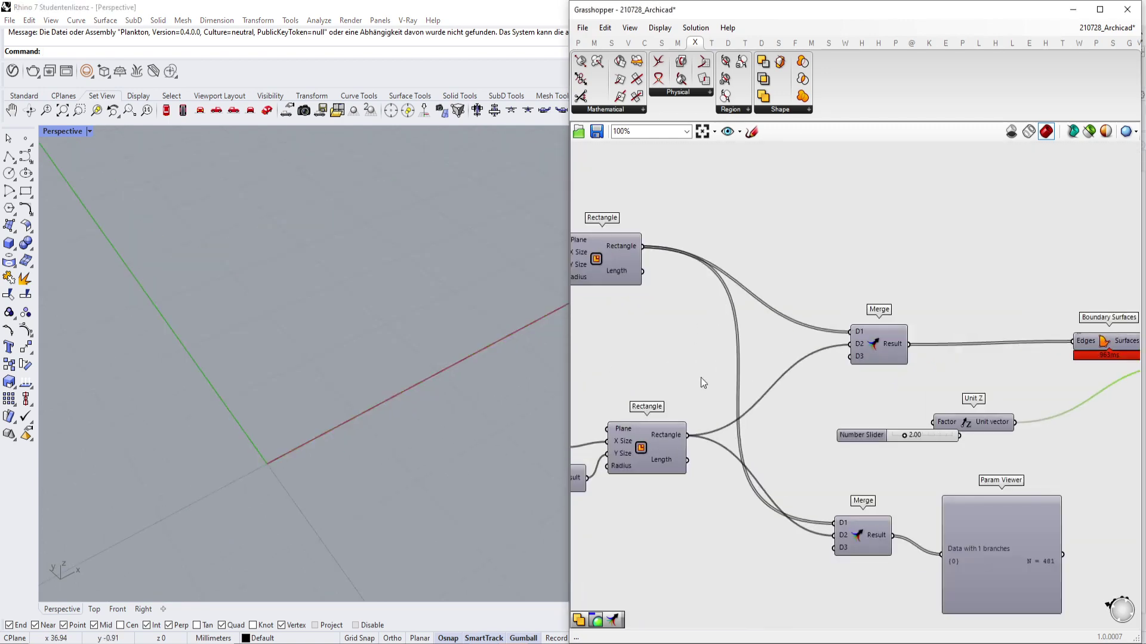
Show the preview of the upper Merge component that joins the two Rectangle outputs for Boundary Surfaces.
{"action": "left_click", "coordinate": [875, 355]}
{"action": "right_click_drag", "start_coordinate": [280, 399], "coordinate": [302, 377]}
{"action": "scroll", "coordinate": [268, 402], "scroll_direction": "up", "scroll_amount": 4}
{"action": "scroll", "coordinate": [277, 408], "scroll_direction": "down", "scroll_amount": 4}
{"action": "scroll", "coordinate": [277, 408], "scroll_direction": "up", "scroll_amount": 3}
{"action": "left_click", "coordinate": [638, 367]}
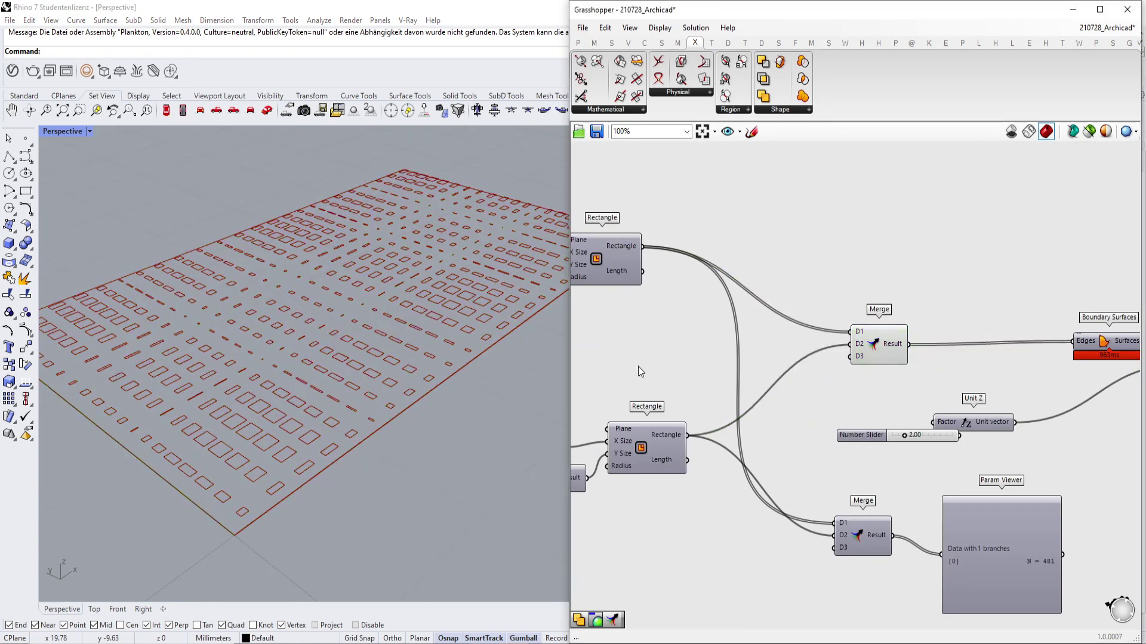